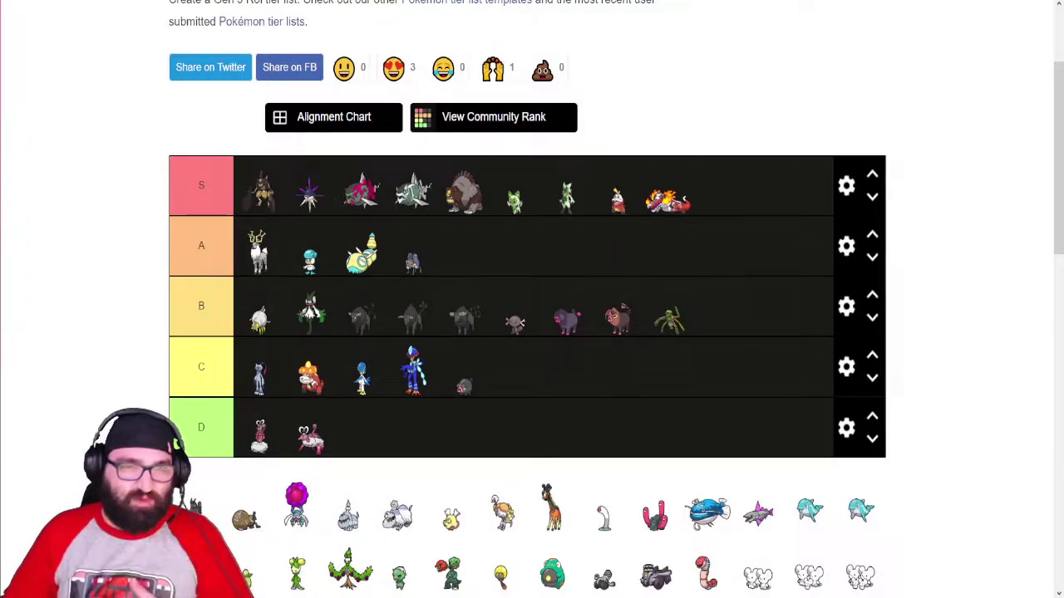
- Move Skeledirge to the front of the S tier and rank Lokix directly behind it
{"action": "key", "text": "alt+Tab"}
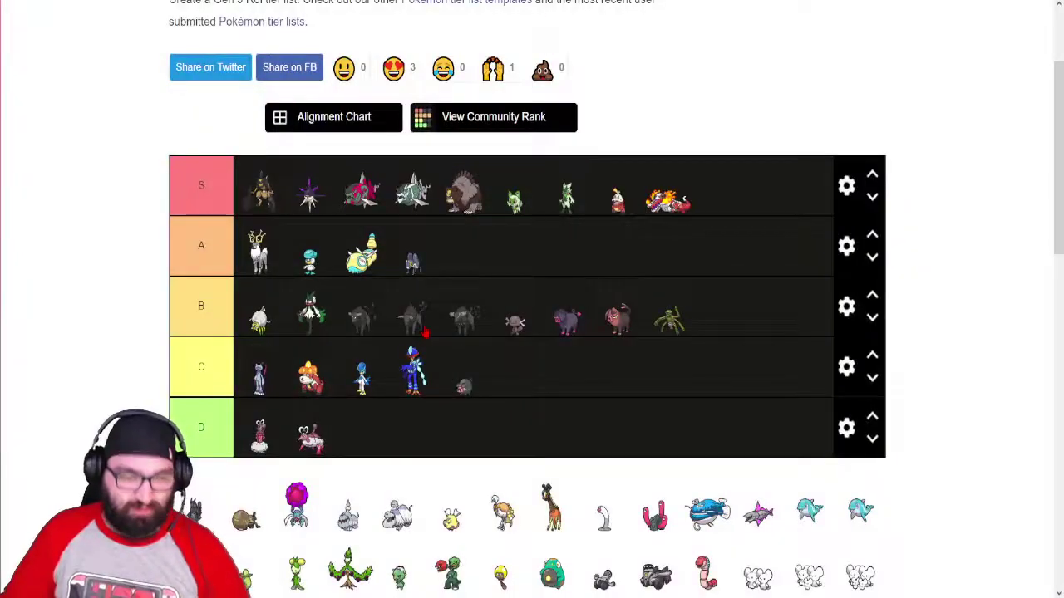
{"action": "left_click_drag", "start_coordinate": [245, 520], "coordinate": [248, 184]}
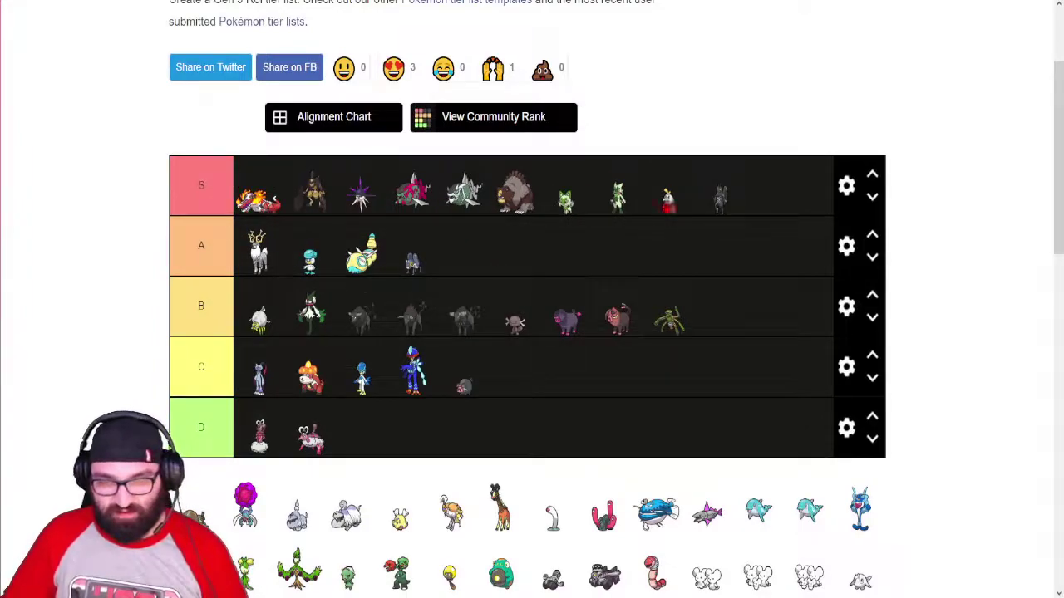
{"action": "left_click_drag", "start_coordinate": [698, 202], "coordinate": [297, 198]}
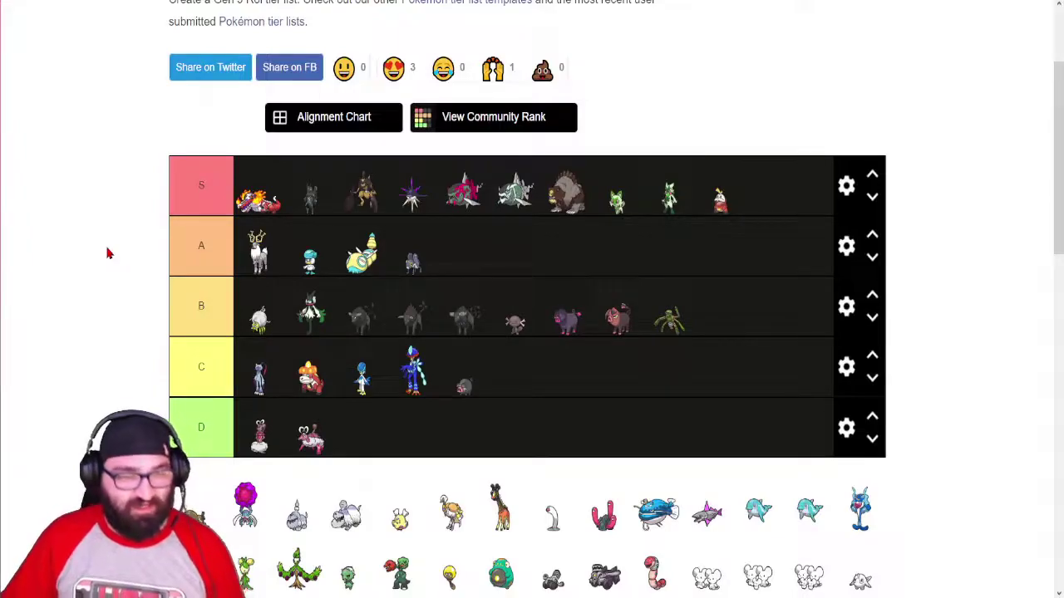
- Check the Bug Pokémon in the data spreadsheet, then rank Rellor mid B tier and Rabsca at the end of A tier
{"action": "key", "text": "ctrl+Tab"}
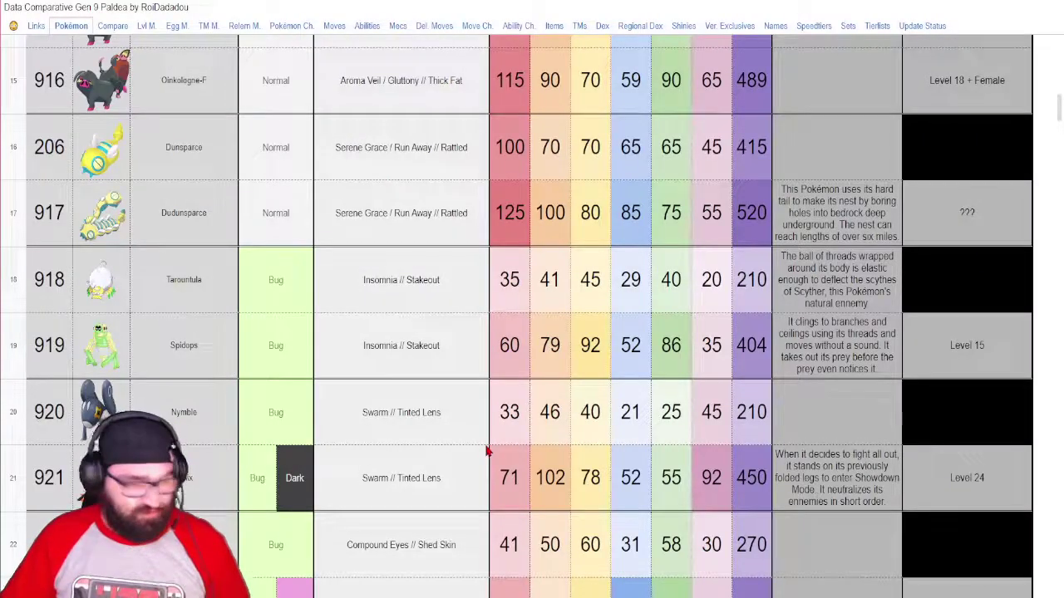
{"action": "scroll", "coordinate": [495, 445], "scroll_direction": "down", "scroll_amount": 1}
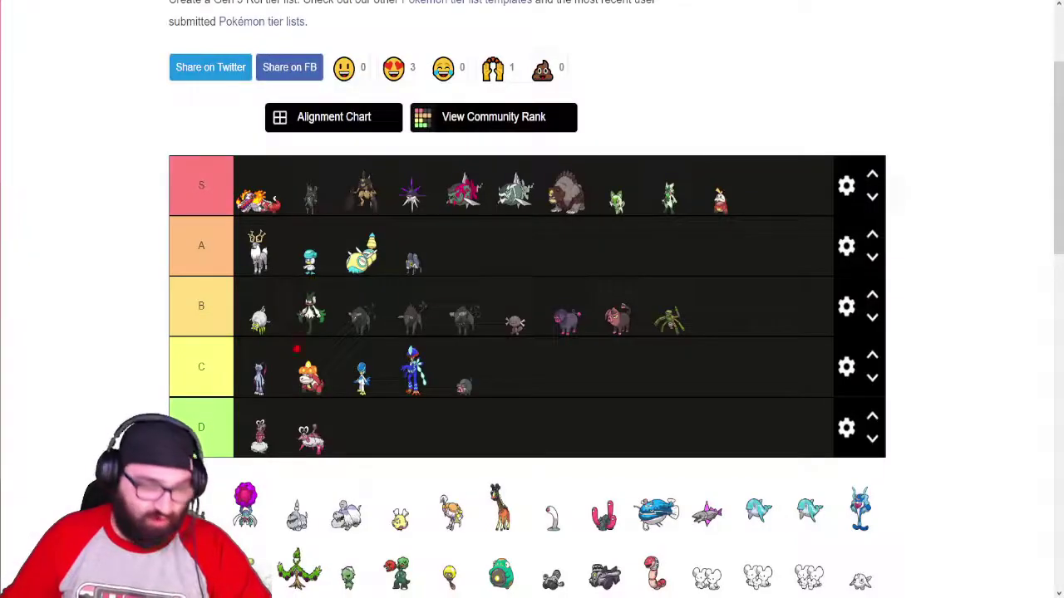
{"action": "left_click_drag", "start_coordinate": [194, 512], "coordinate": [517, 341]}
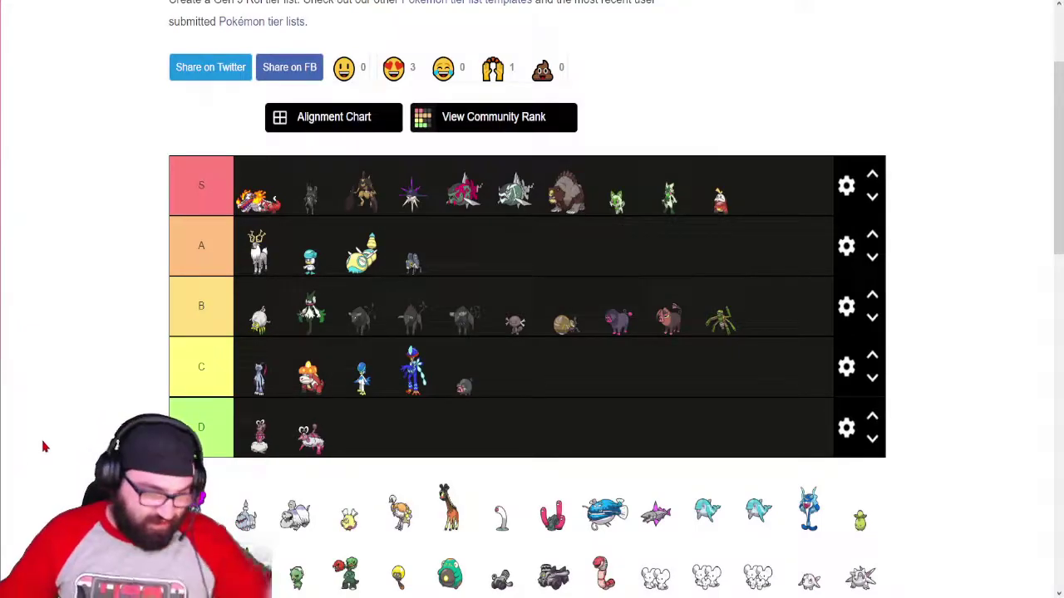
{"action": "left_click_drag", "start_coordinate": [553, 515], "coordinate": [463, 245]}
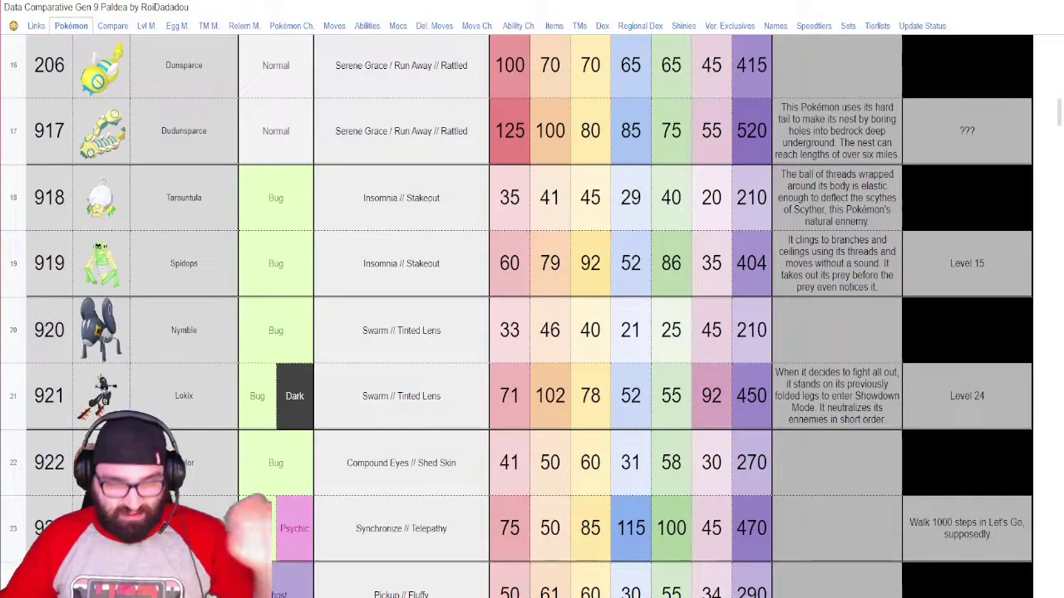
- Examine Rabsca's base stats and its Telepathy ability in the Pokémon data spreadsheet
{"action": "scroll", "coordinate": [321, 268], "scroll_direction": "down", "scroll_amount": 3}
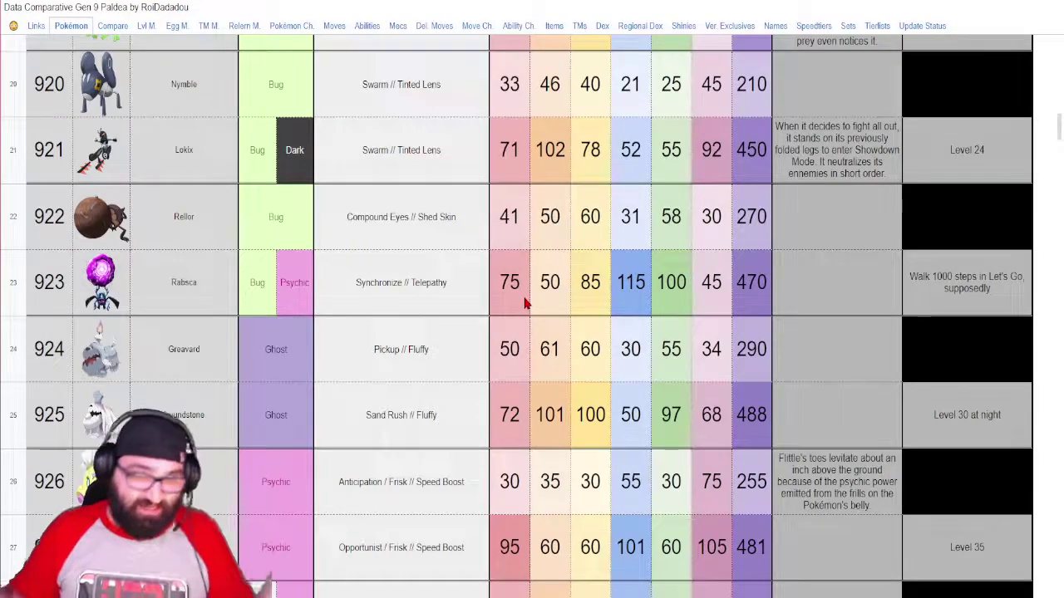
{"action": "double_click", "coordinate": [431, 287]}
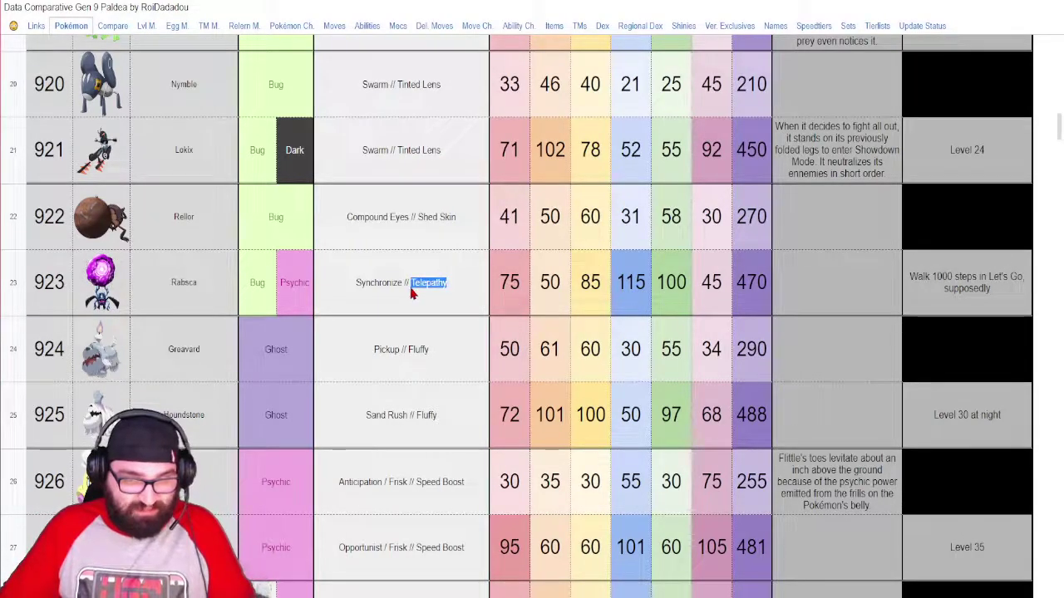
{"action": "left_click", "coordinate": [395, 313]}
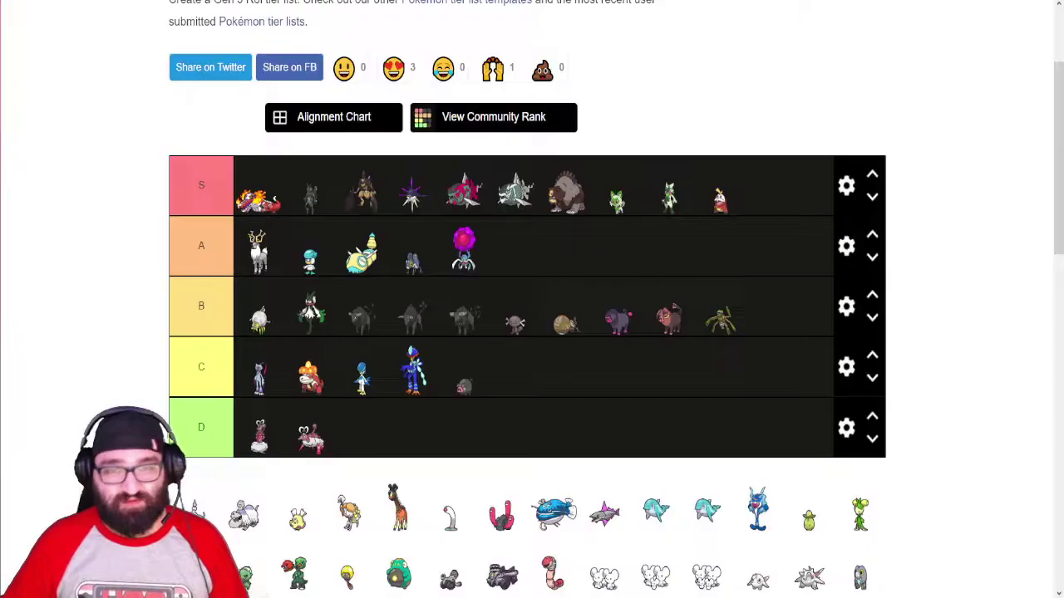
- Rank Greavard at the end of the C tier and Houndstone at the end of the A tier
{"action": "scroll", "coordinate": [587, 276], "scroll_direction": "down", "scroll_amount": 1}
{"action": "scroll", "coordinate": [587, 276], "scroll_direction": "up", "scroll_amount": 1}
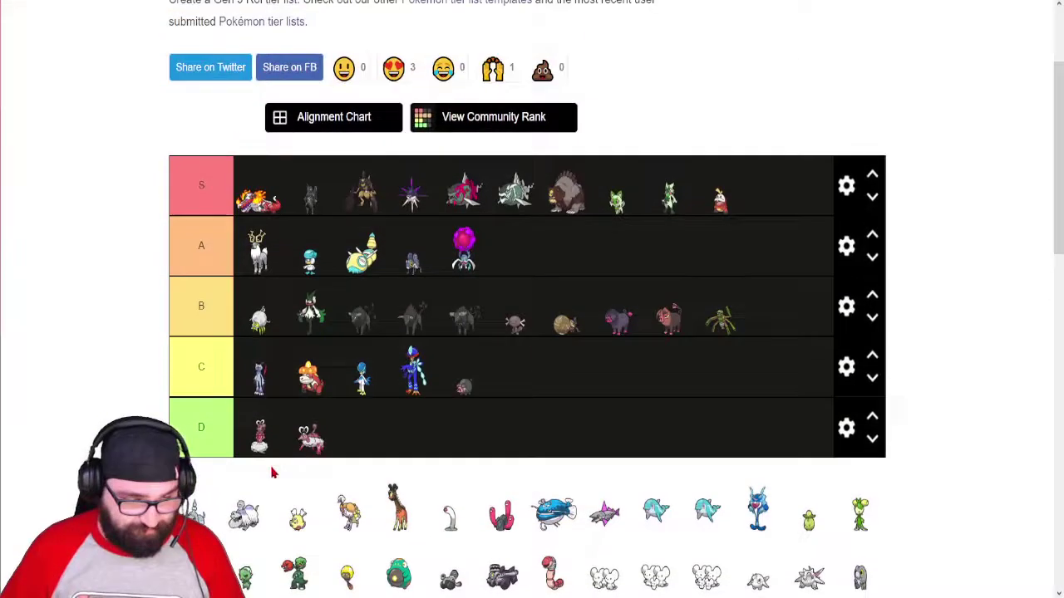
{"action": "left_click_drag", "start_coordinate": [195, 511], "coordinate": [558, 378]}
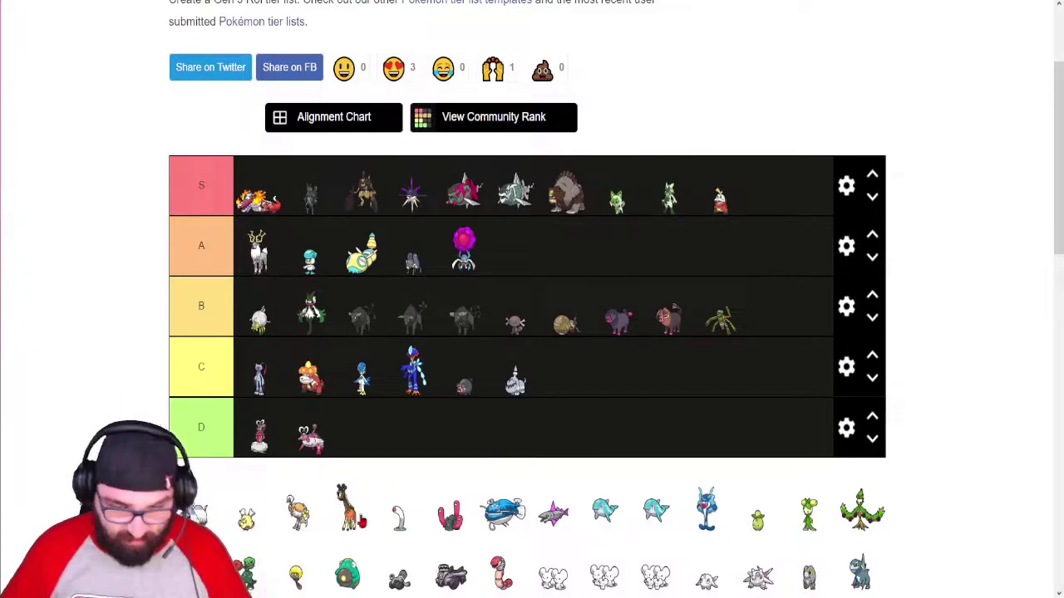
{"action": "left_click_drag", "start_coordinate": [246, 517], "coordinate": [514, 258]}
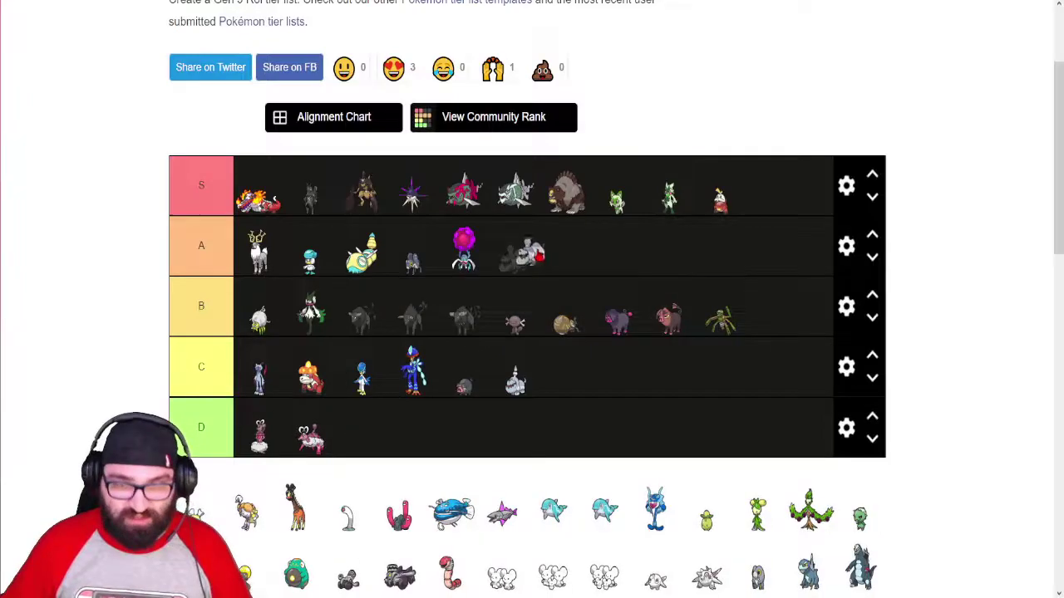
- Search the data spreadsheet's Moves sheet for "hound" to read about Houndstone's signature move
{"action": "key", "text": "alt+Tab"}
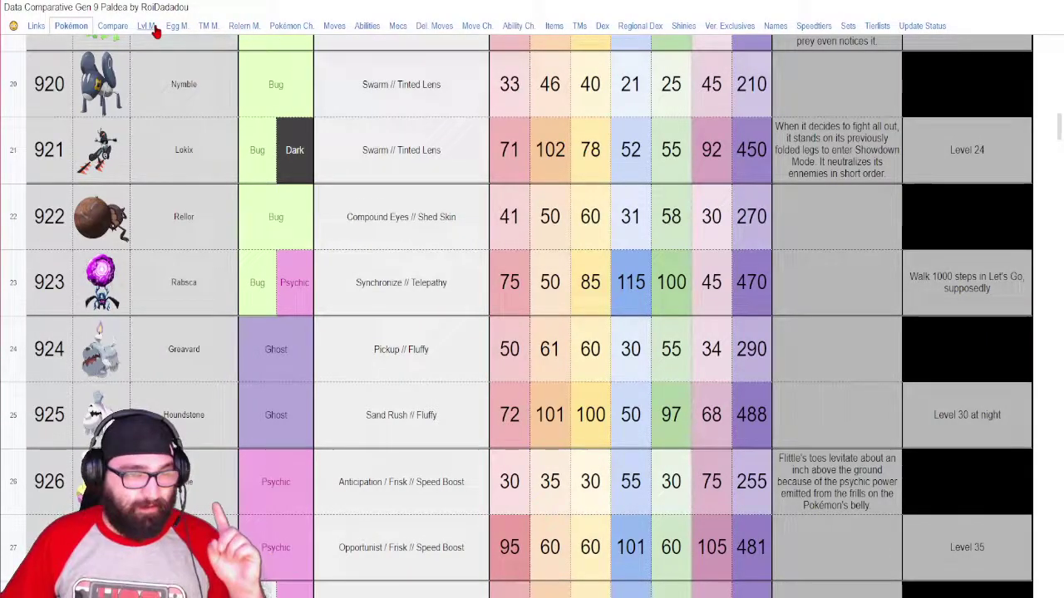
{"action": "left_click", "coordinate": [335, 26]}
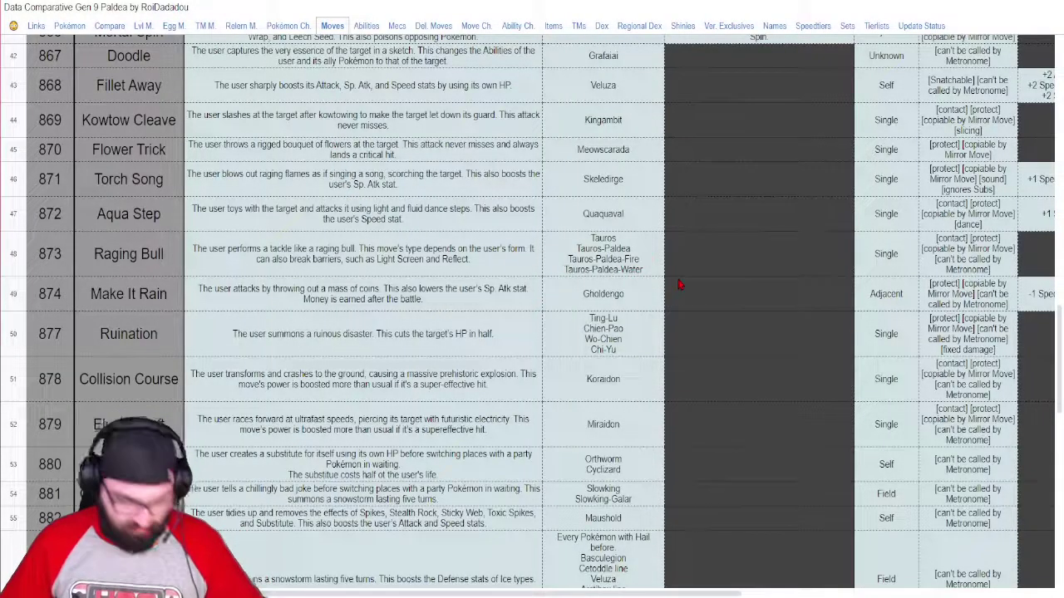
{"action": "key", "text": "ctrl+f"}
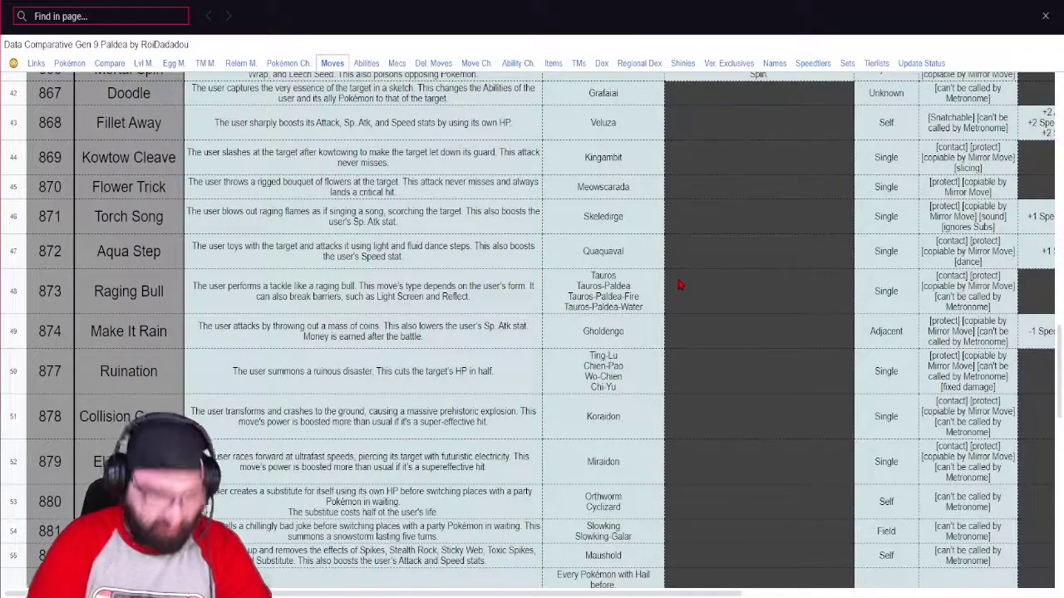
{"action": "type", "text": "hound"}
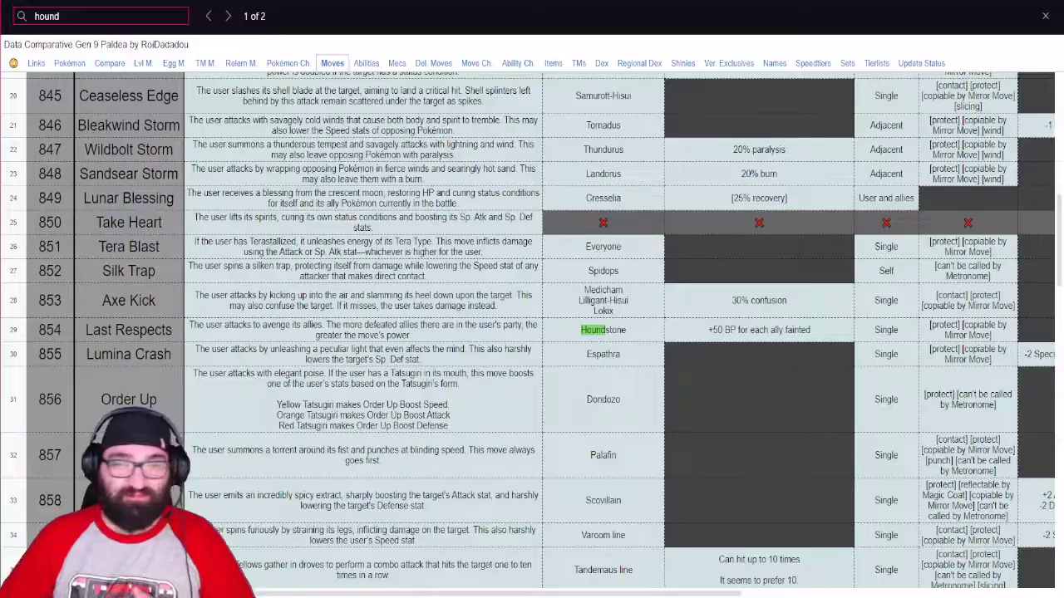
{"action": "left_click", "coordinate": [491, 10]}
{"action": "key", "text": "ctrl+Tab"}
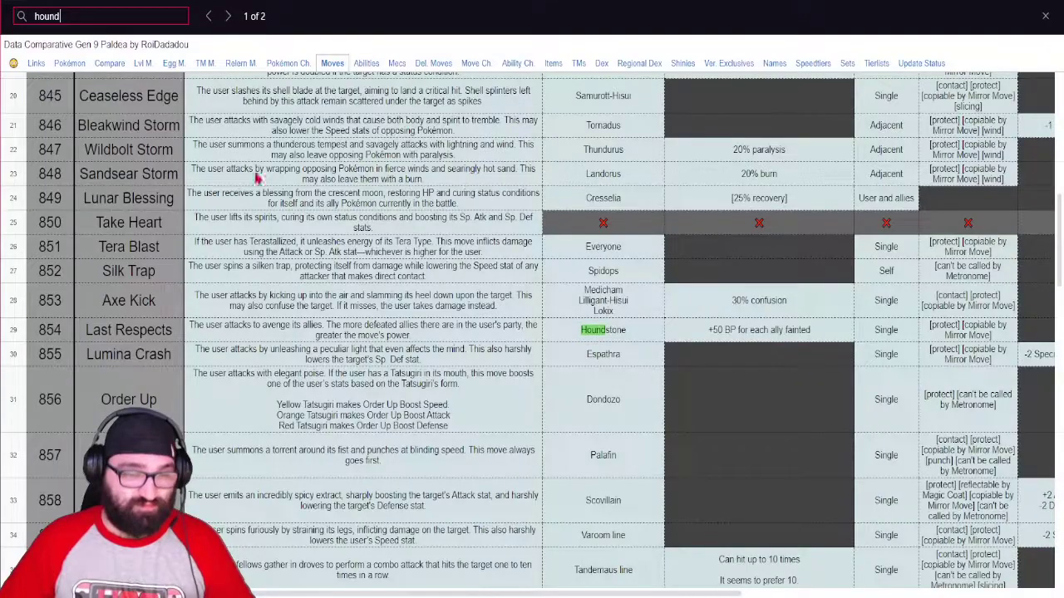
- Review Houndstone's abilities and base stats on the spreadsheet's Pokémon sheet
{"action": "left_click", "coordinate": [79, 65]}
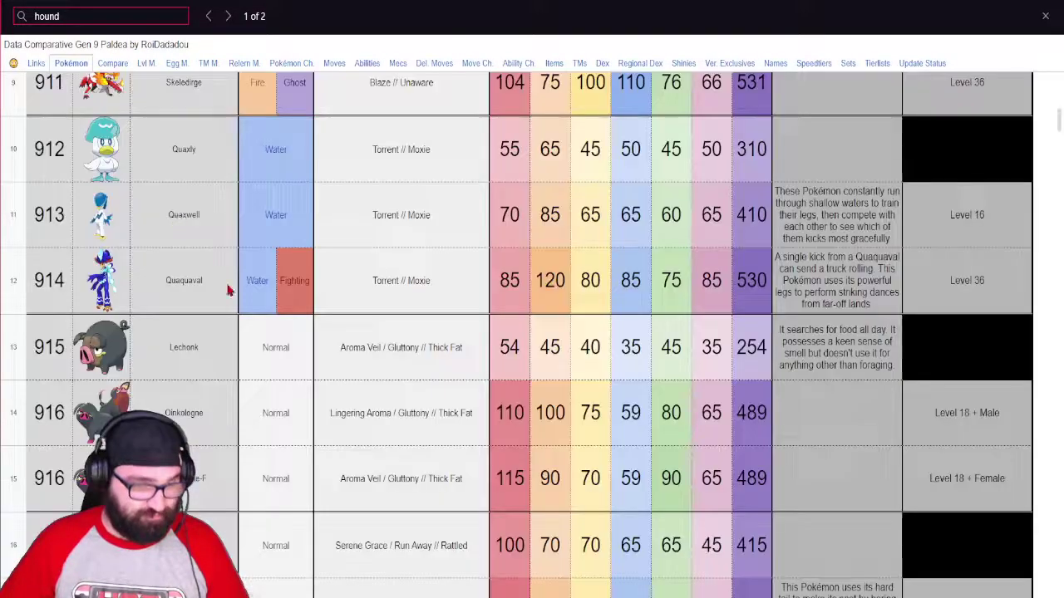
{"action": "scroll", "coordinate": [332, 368], "scroll_direction": "down", "scroll_amount": 10}
{"action": "scroll", "coordinate": [354, 391], "scroll_direction": "down", "scroll_amount": 7}
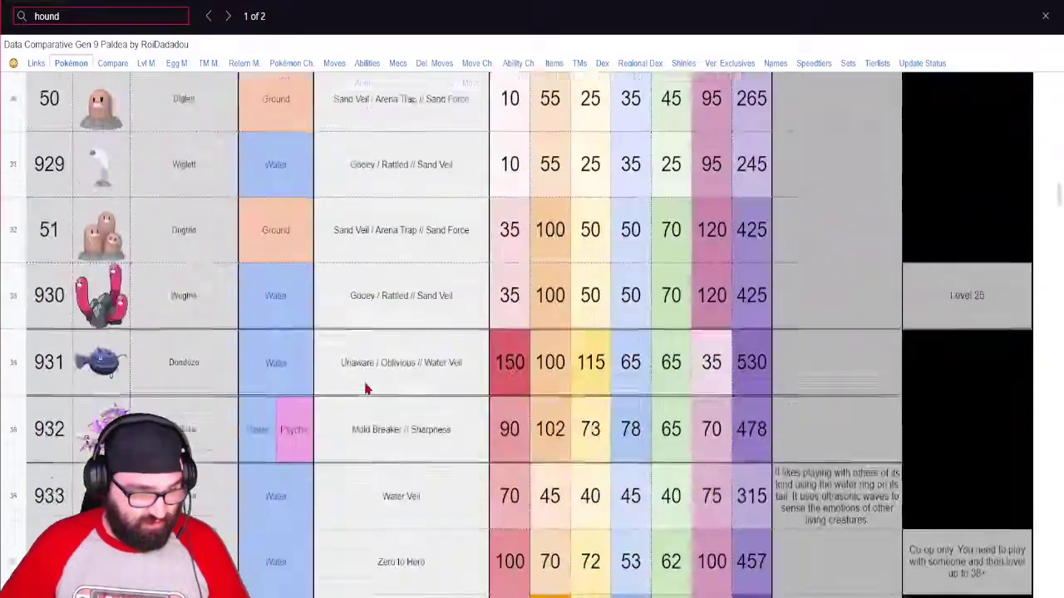
{"action": "scroll", "coordinate": [365, 388], "scroll_direction": "up", "scroll_amount": 6}
{"action": "scroll", "coordinate": [366, 388], "scroll_direction": "down", "scroll_amount": 7}
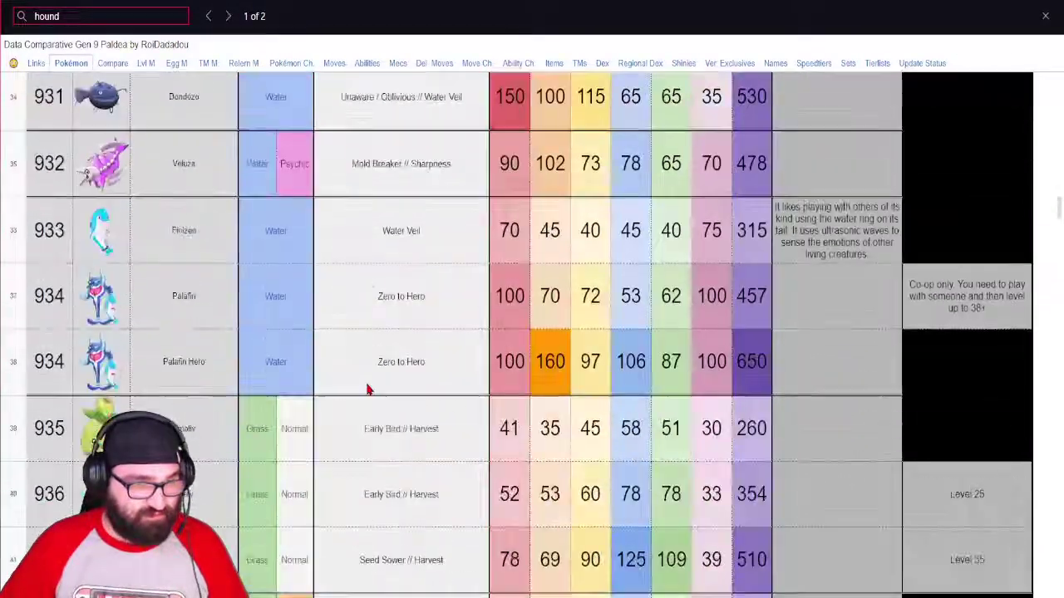
{"action": "scroll", "coordinate": [366, 389], "scroll_direction": "up", "scroll_amount": 9}
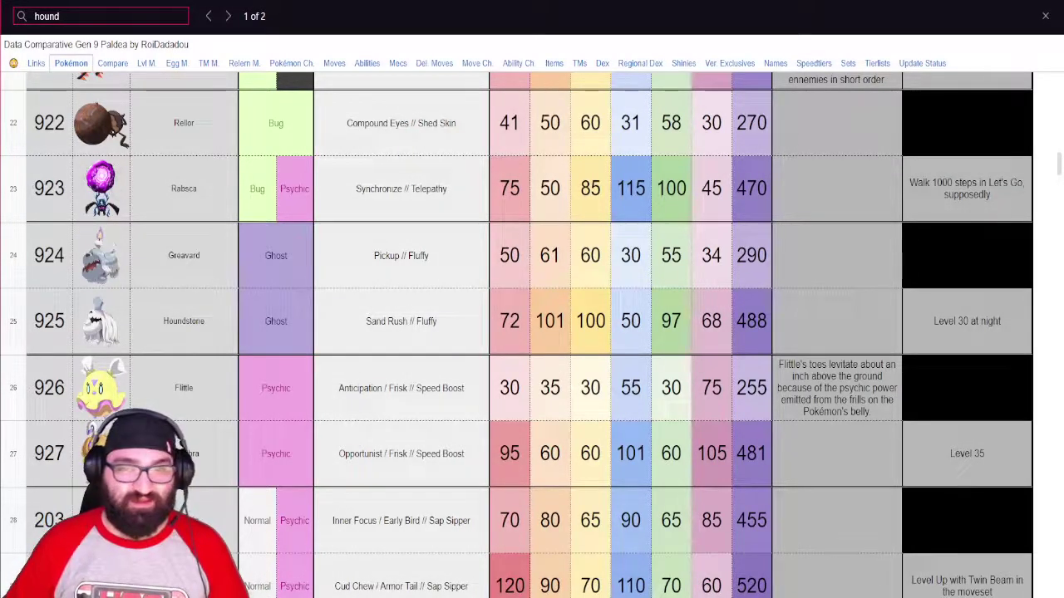
- Compare Flittle's entry in the spreadsheet and rank Flittle in the A tier, directly after Nymble
{"action": "key", "text": "ctrl+Tab"}
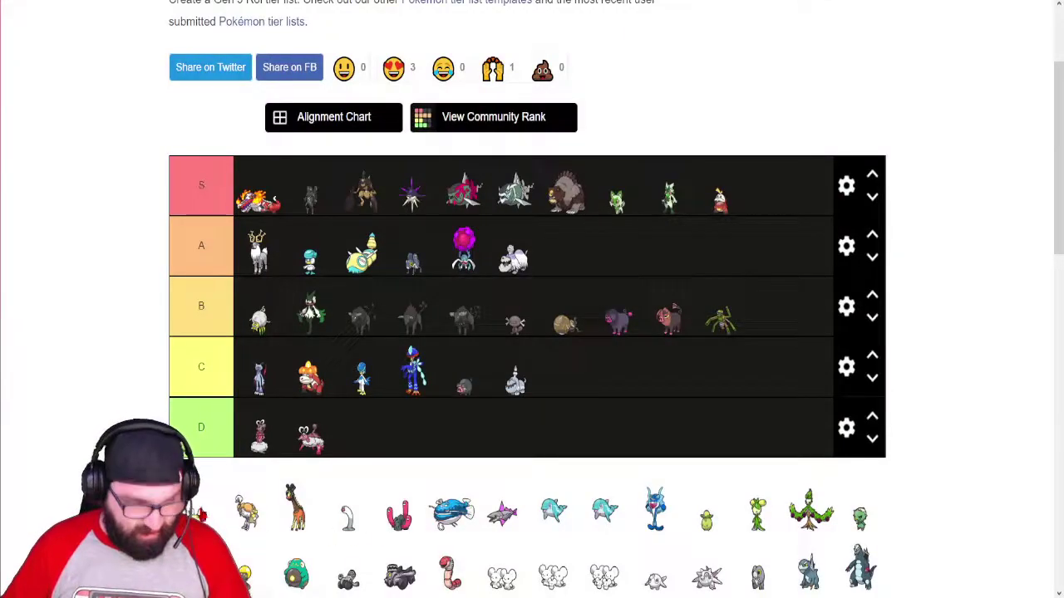
{"action": "key", "text": "ctrl+shift+Tab"}
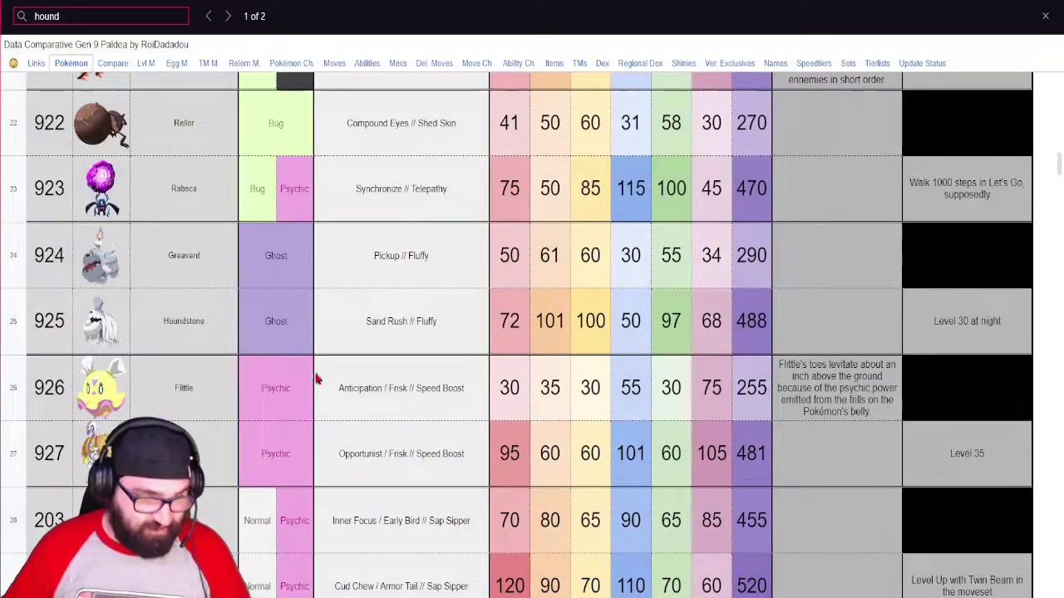
{"action": "key", "text": "ctrl+Tab"}
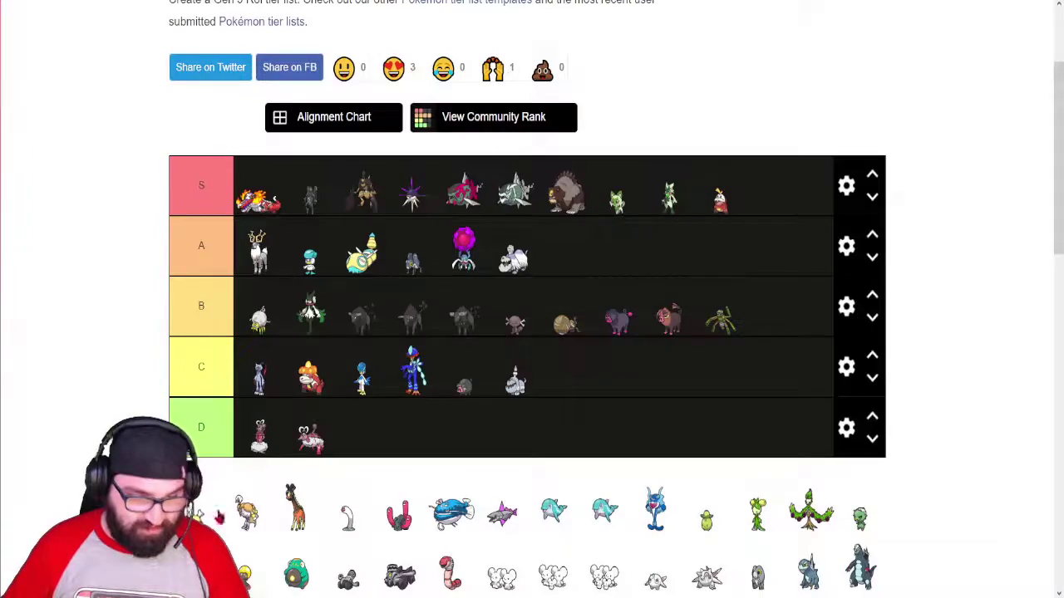
{"action": "left_click_drag", "start_coordinate": [219, 516], "coordinate": [416, 262]}
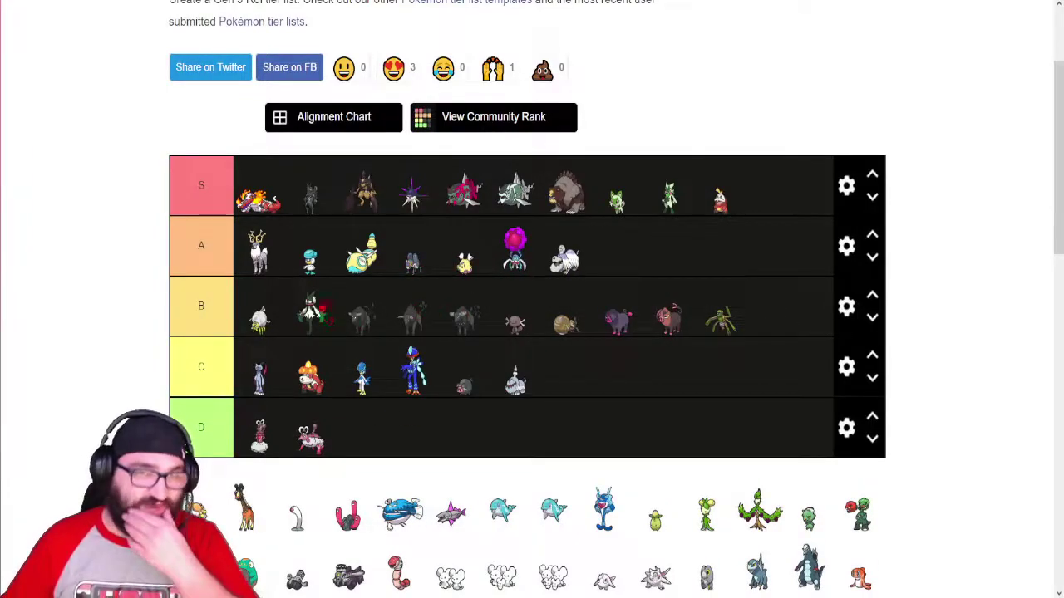
- Check Espathra's stats in the spreadsheet and rank it in the B tier, directly after the three Paldean Tauros
{"action": "key", "text": "ctrl+Tab"}
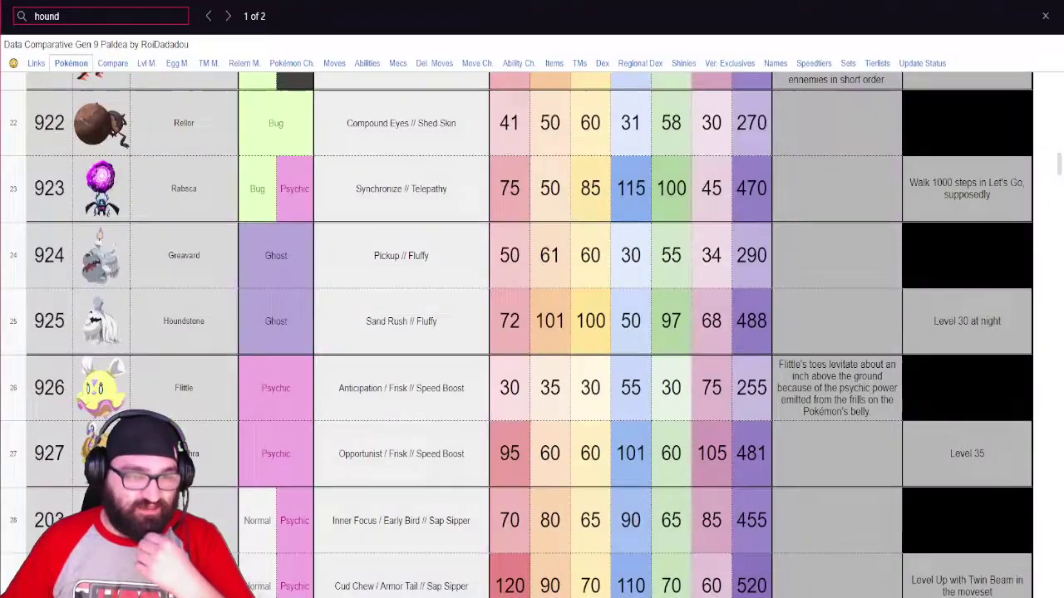
{"action": "scroll", "coordinate": [255, 434], "scroll_direction": "down", "scroll_amount": 2}
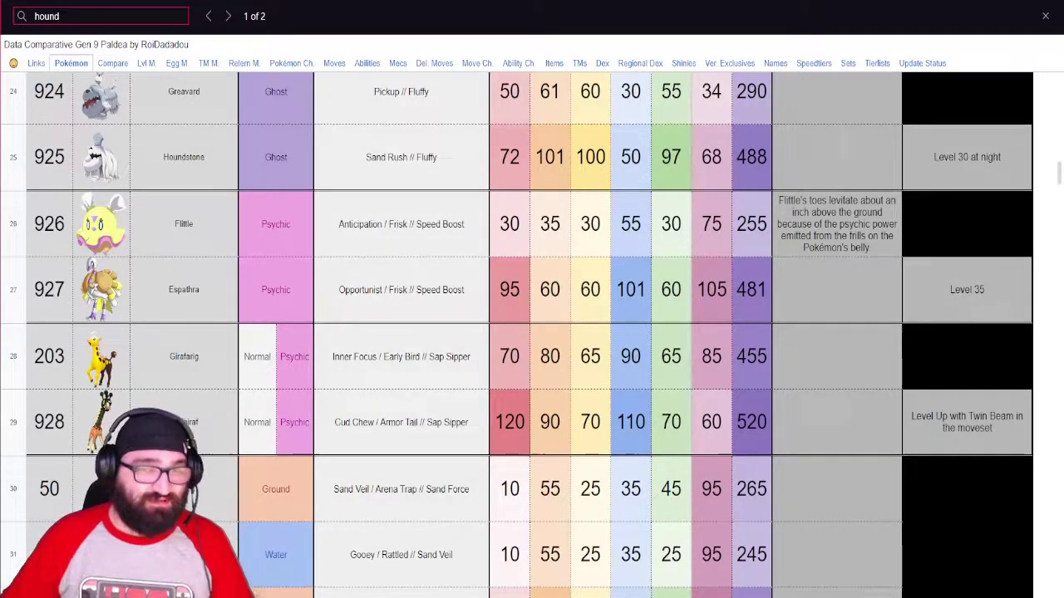
{"action": "key", "text": "ctrl+Tab"}
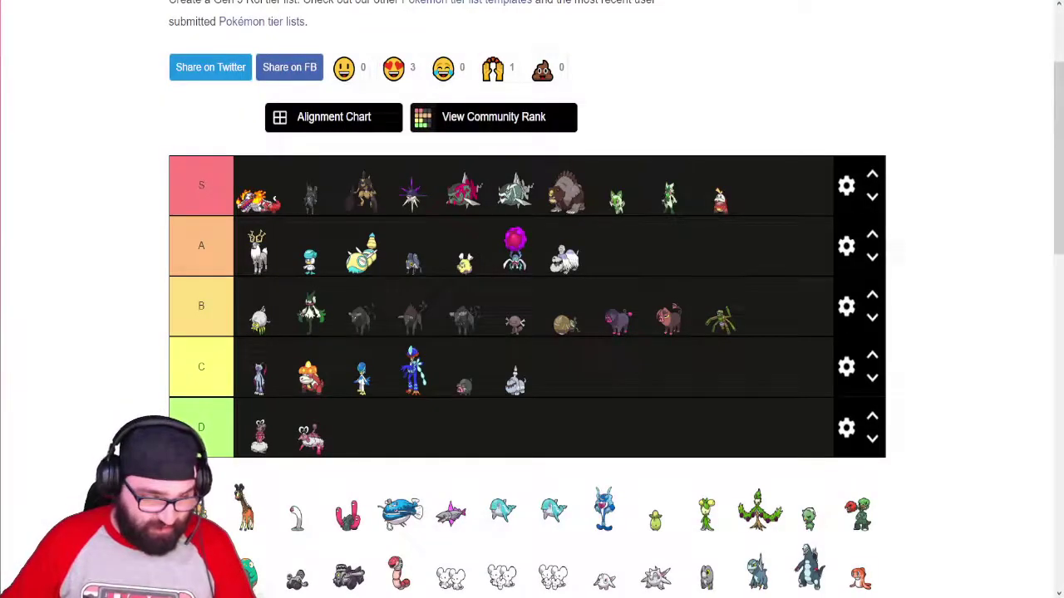
{"action": "mouse_move", "coordinate": [249, 573]}
{"action": "left_mouse_down"}
{"action": "mouse_move", "coordinate": [515, 320]}
{"action": "mouse_move", "coordinate": [249, 574]}
{"action": "left_mouse_up"}
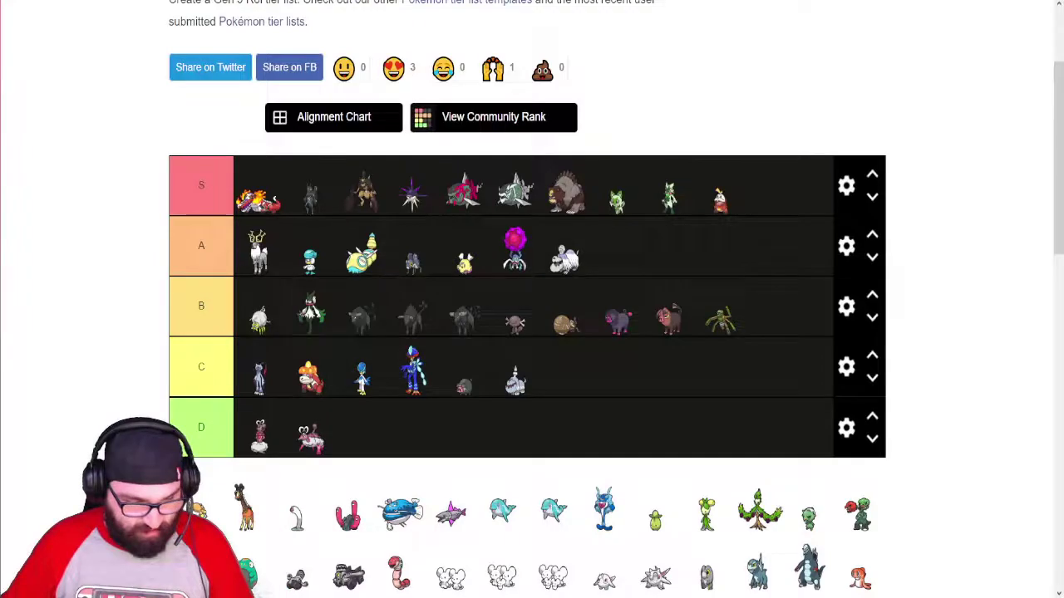
{"action": "left_click_drag", "start_coordinate": [200, 508], "coordinate": [516, 319]}
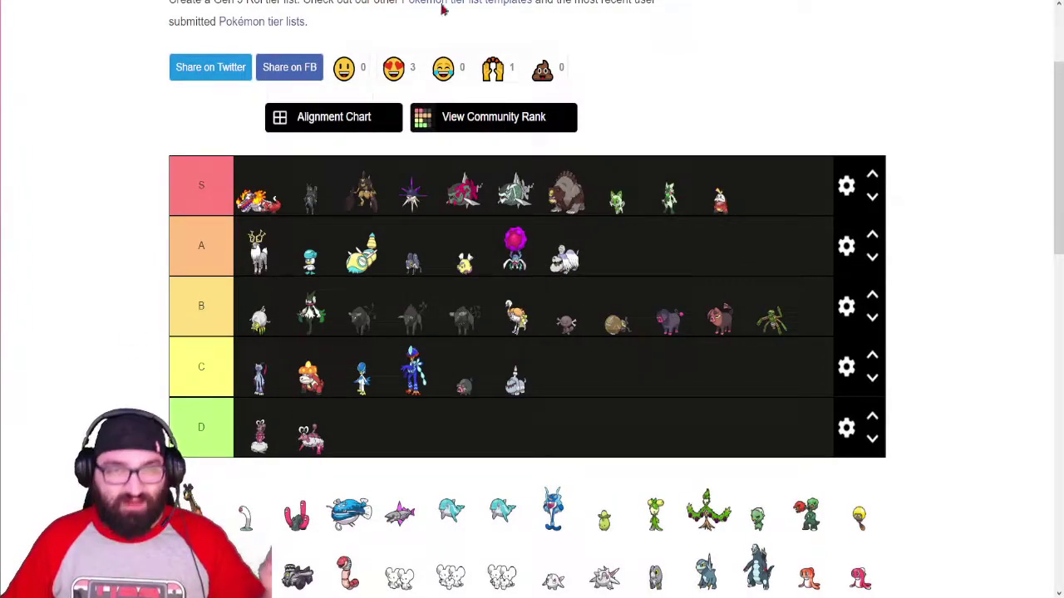
- Review Espathra's stats, look up its Opportunist ability on the spreadsheet's Abilities sheet, and close the page search
{"action": "key", "text": "alt+Tab"}
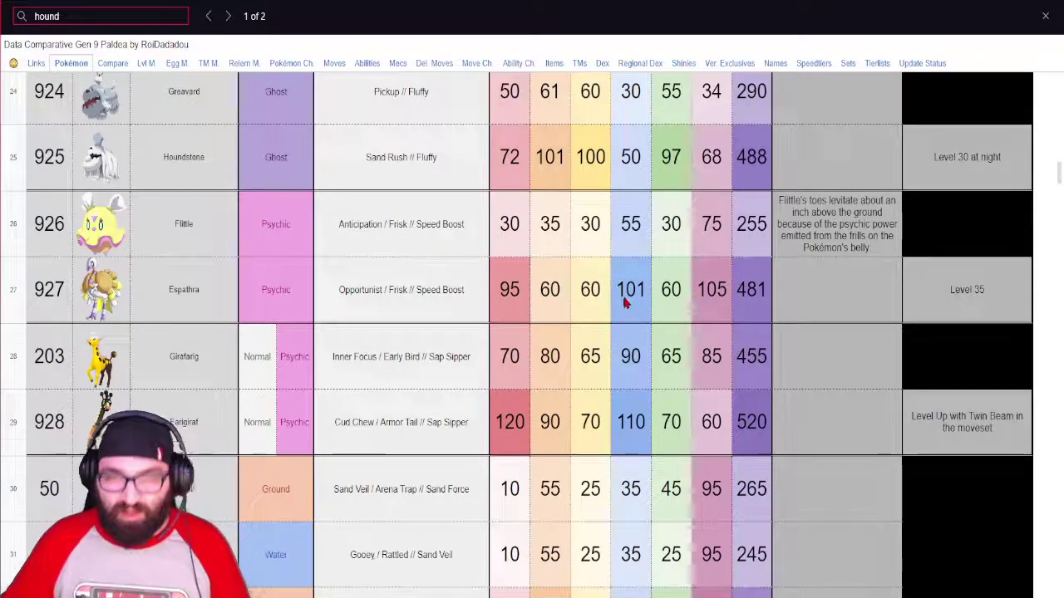
{"action": "scroll", "coordinate": [582, 311], "scroll_direction": "up", "scroll_amount": 1}
{"action": "scroll", "coordinate": [475, 302], "scroll_direction": "down", "scroll_amount": 2}
{"action": "scroll", "coordinate": [474, 301], "scroll_direction": "up", "scroll_amount": 1}
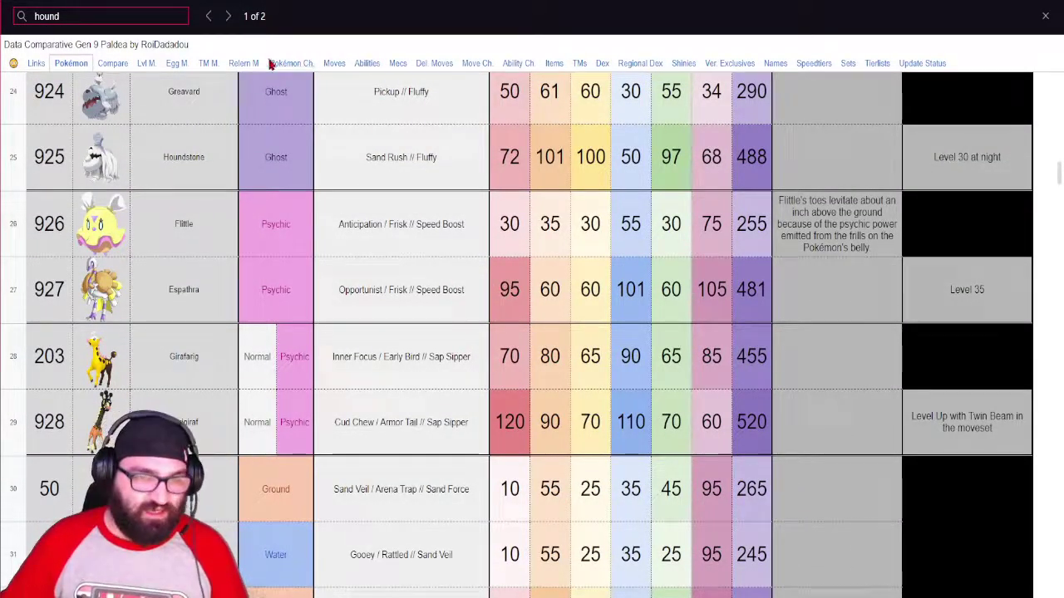
{"action": "left_click", "coordinate": [364, 65]}
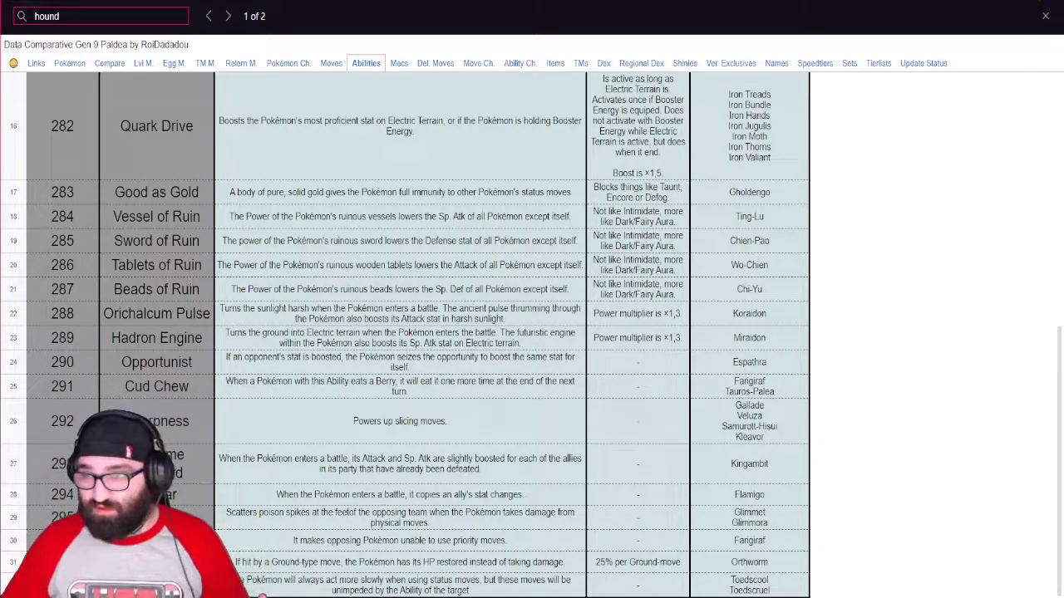
{"action": "left_click", "coordinate": [1046, 17]}
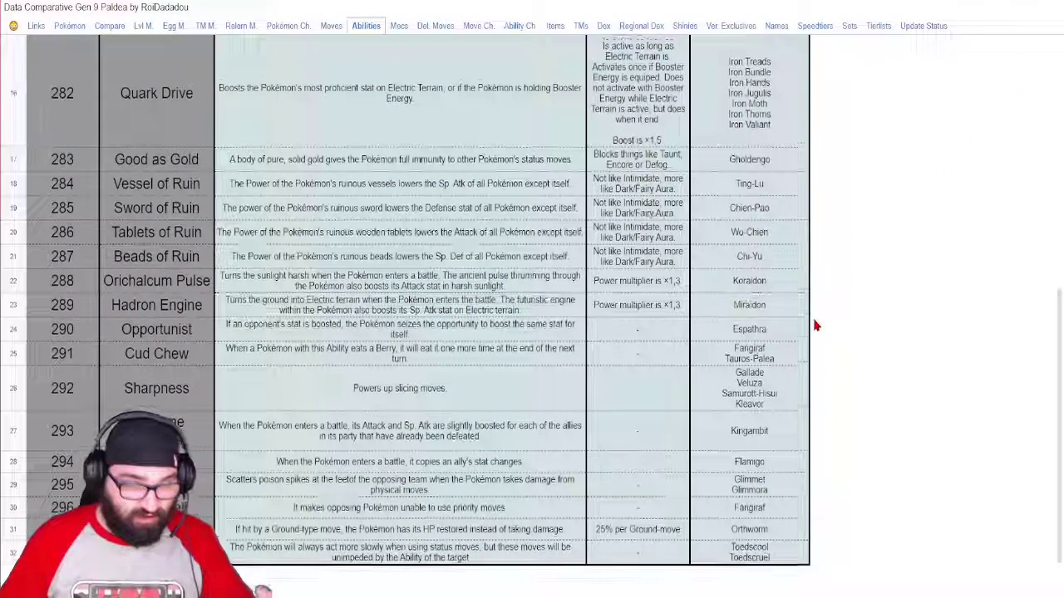
- Check the new abilities in the spreadsheet and rank Farigiraf at the end of the A tier
{"action": "scroll", "coordinate": [815, 326], "scroll_direction": "up", "scroll_amount": 1}
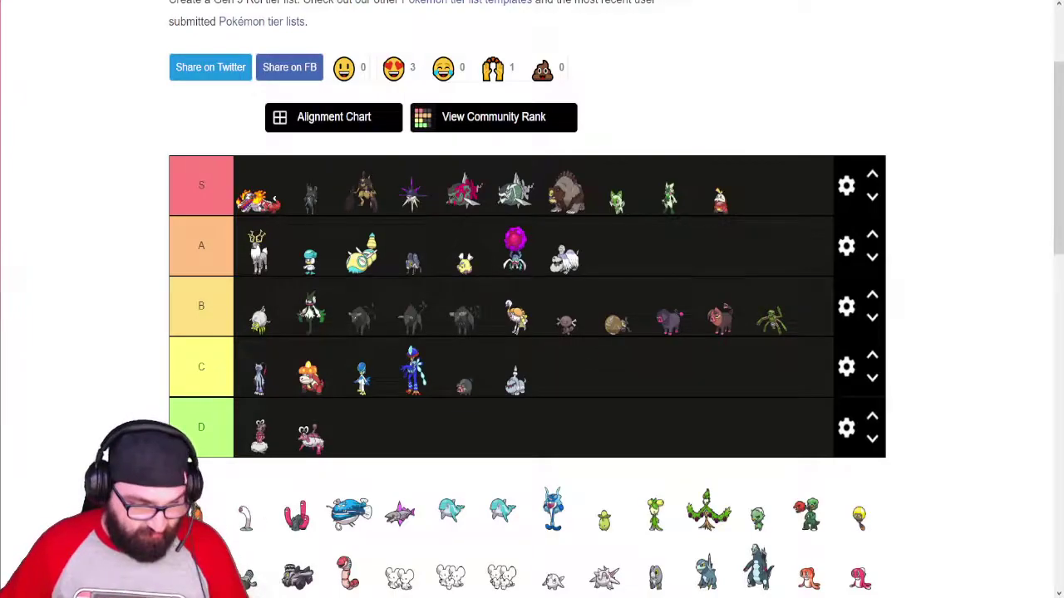
{"action": "left_click_drag", "start_coordinate": [245, 516], "coordinate": [615, 249]}
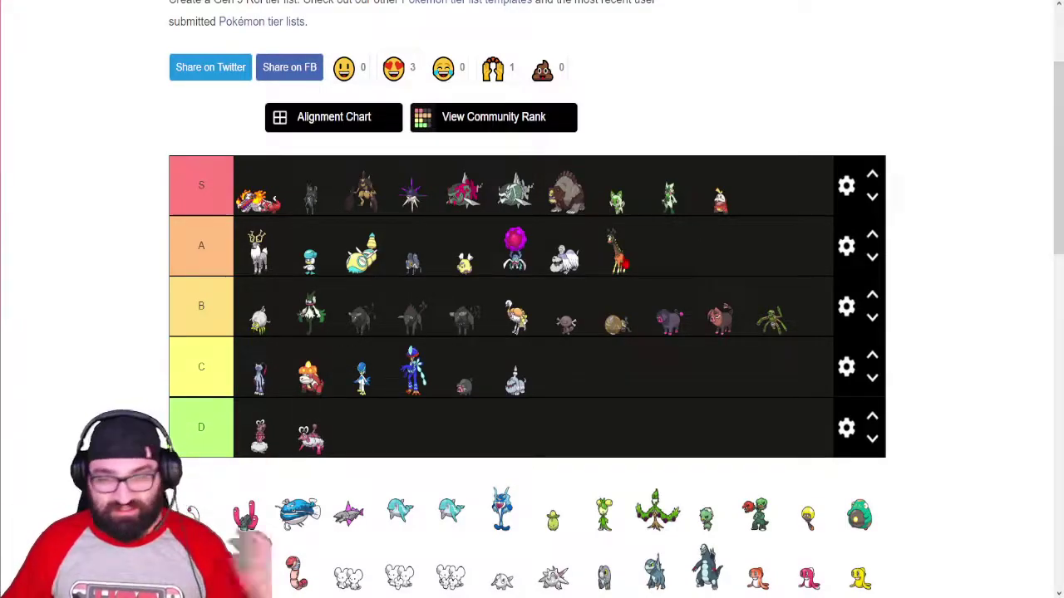
- Check Farigiraf's and Wiglett's entries on the spreadsheet's Pokémon sheet and rank Wiglett first in the B tier
{"action": "key", "text": "alt+Tab"}
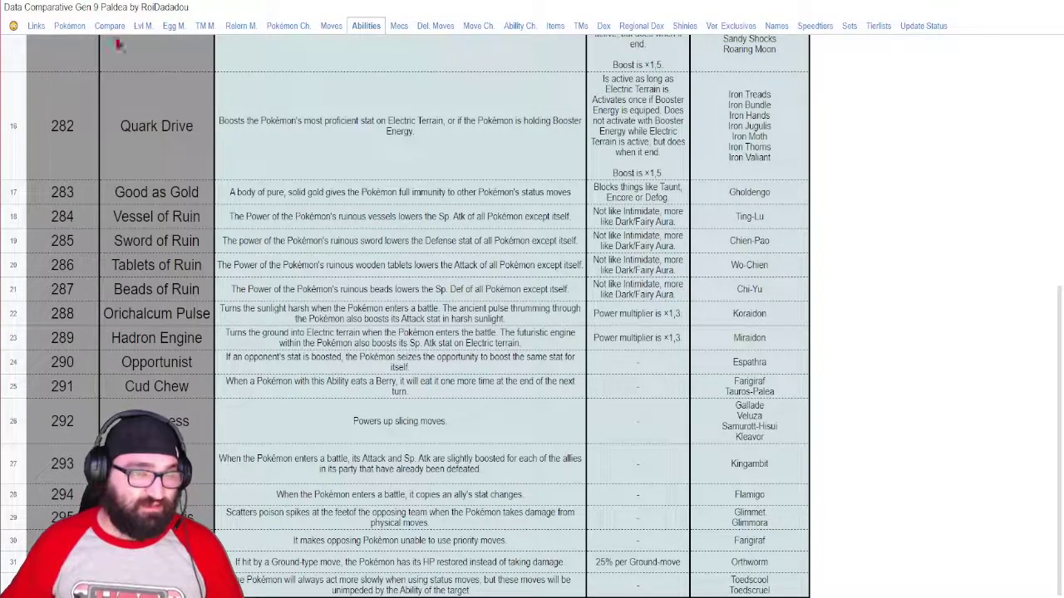
{"action": "left_click", "coordinate": [58, 25]}
{"action": "scroll", "coordinate": [237, 102], "scroll_direction": "down", "scroll_amount": 20}
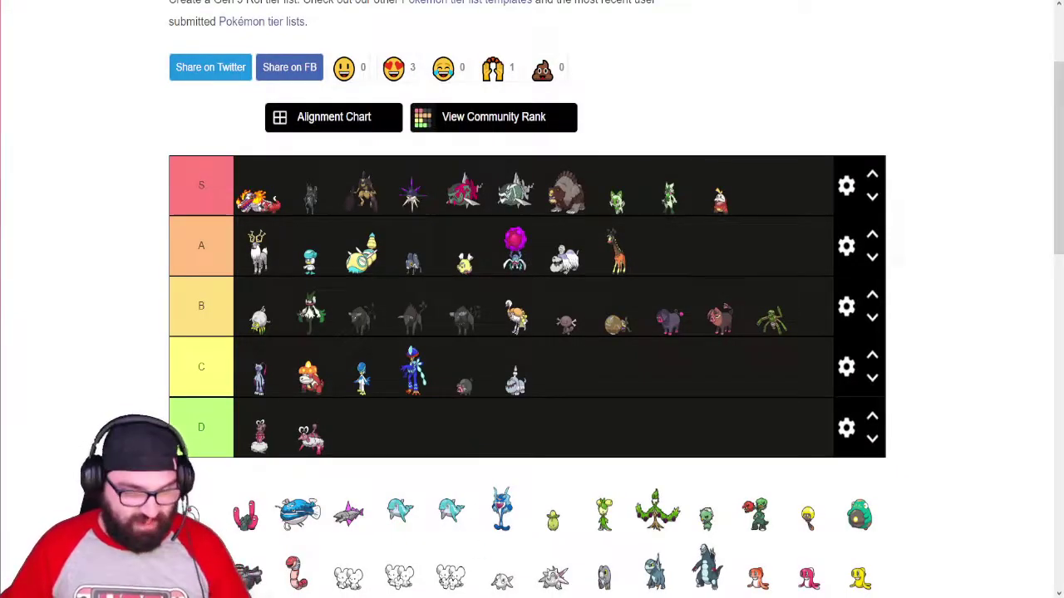
{"action": "left_click_drag", "start_coordinate": [199, 519], "coordinate": [260, 322]}
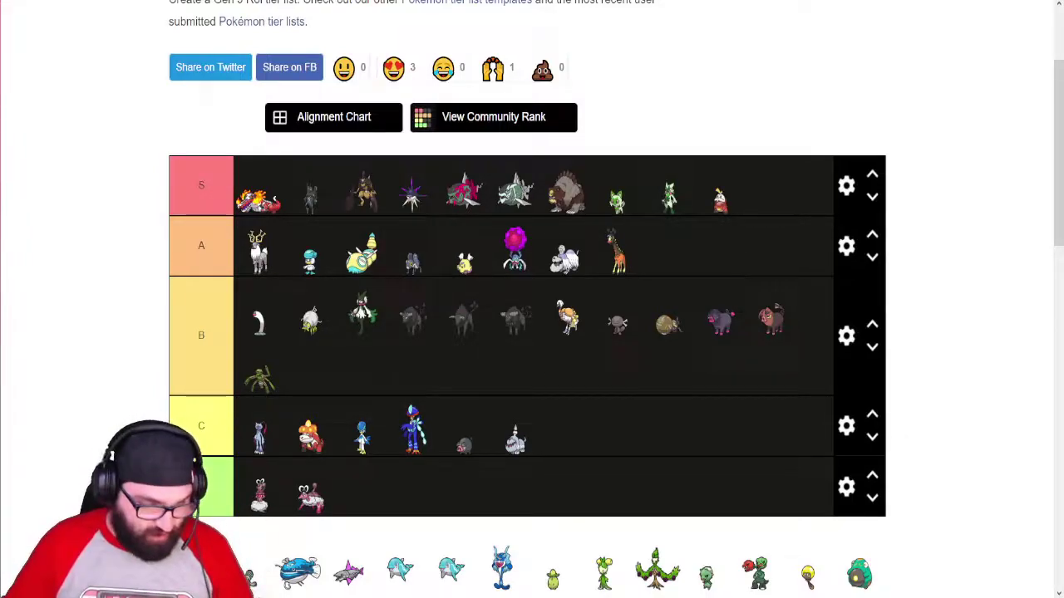
- Rank Wugtrio at the end of the C tier and move Varoom directly before Revavroom among the unranked Pokémon
{"action": "left_click_drag", "start_coordinate": [199, 574], "coordinate": [600, 456]}
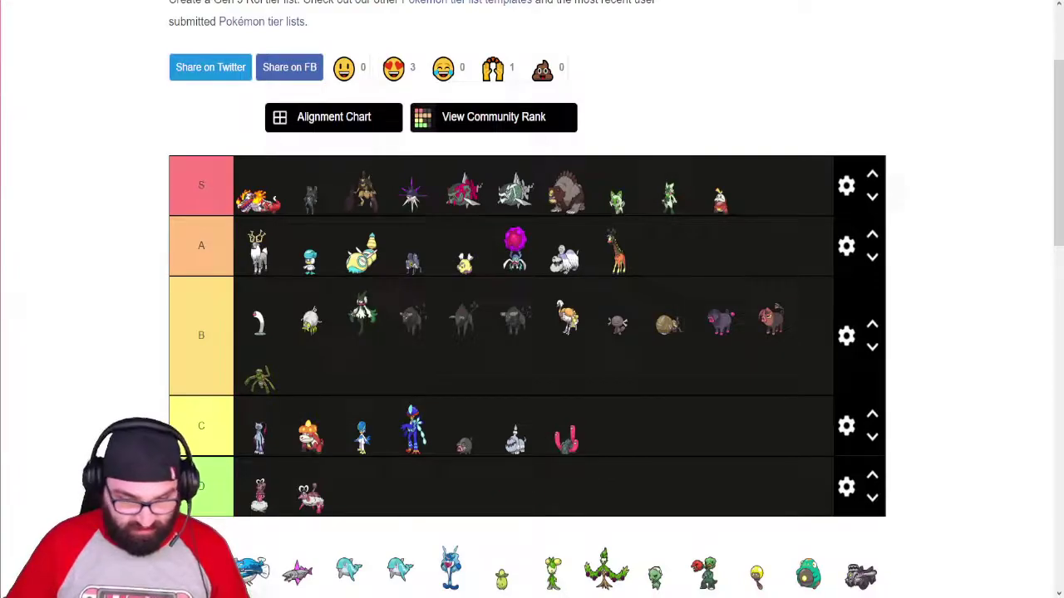
{"action": "scroll", "coordinate": [532, 300], "scroll_direction": "down", "scroll_amount": 1}
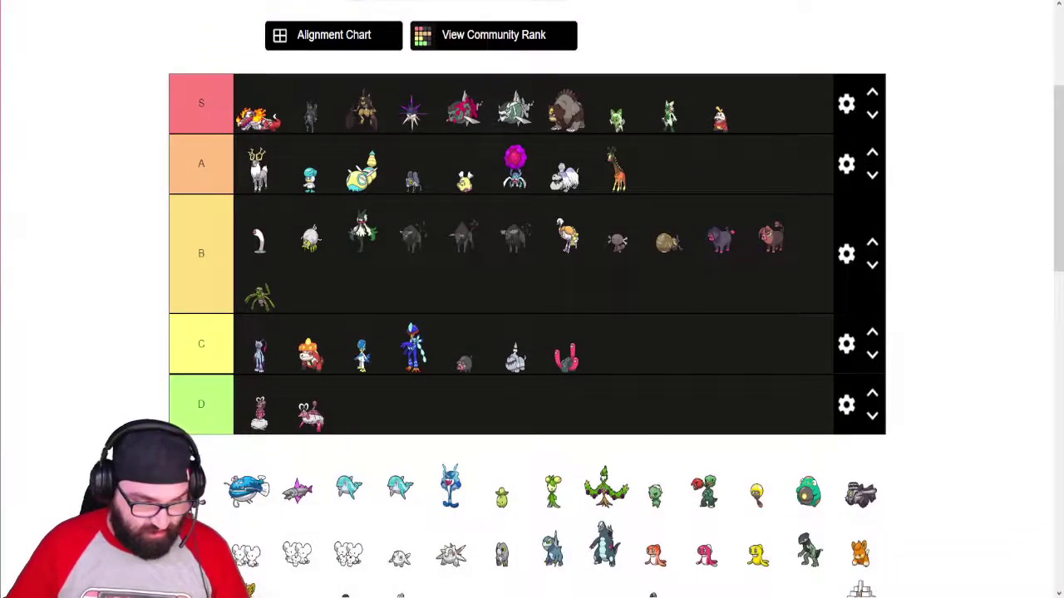
{"action": "scroll", "coordinate": [531, 299], "scroll_direction": "down", "scroll_amount": 2}
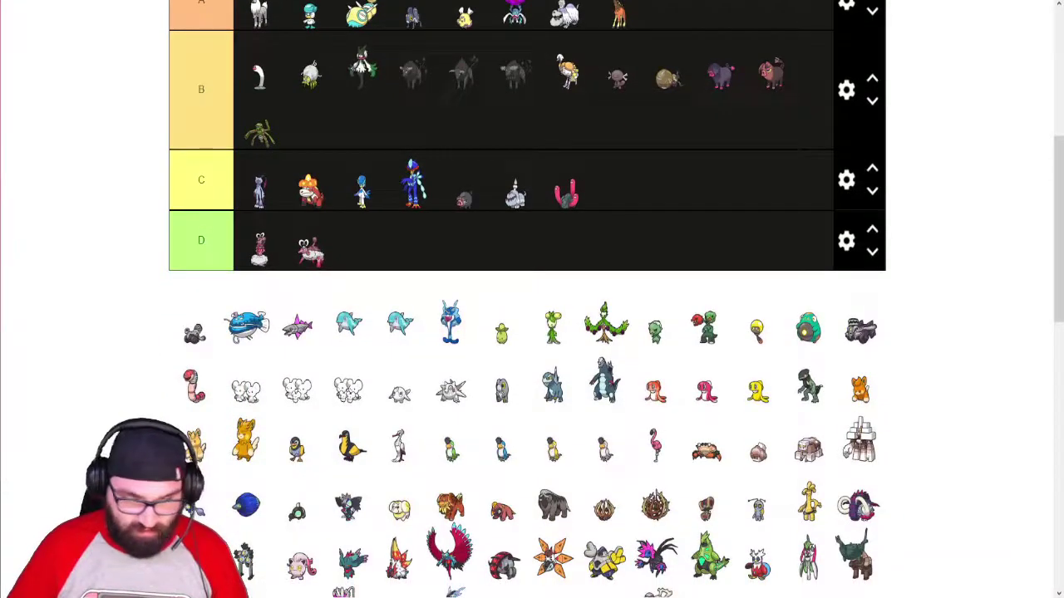
{"action": "scroll", "coordinate": [532, 299], "scroll_direction": "up", "scroll_amount": 2}
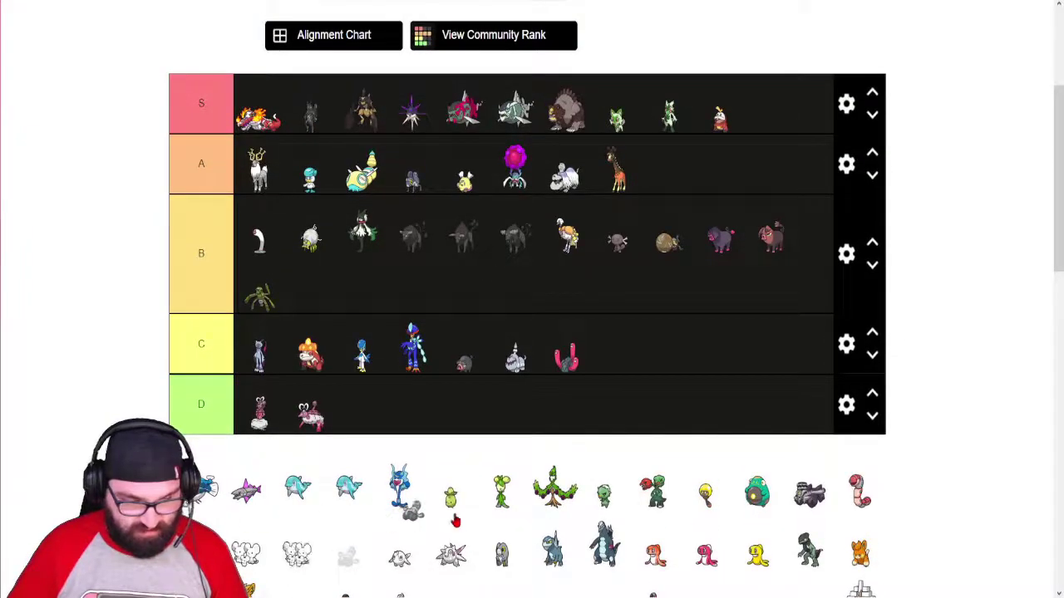
{"action": "scroll", "coordinate": [532, 299], "scroll_direction": "up", "scroll_amount": 1}
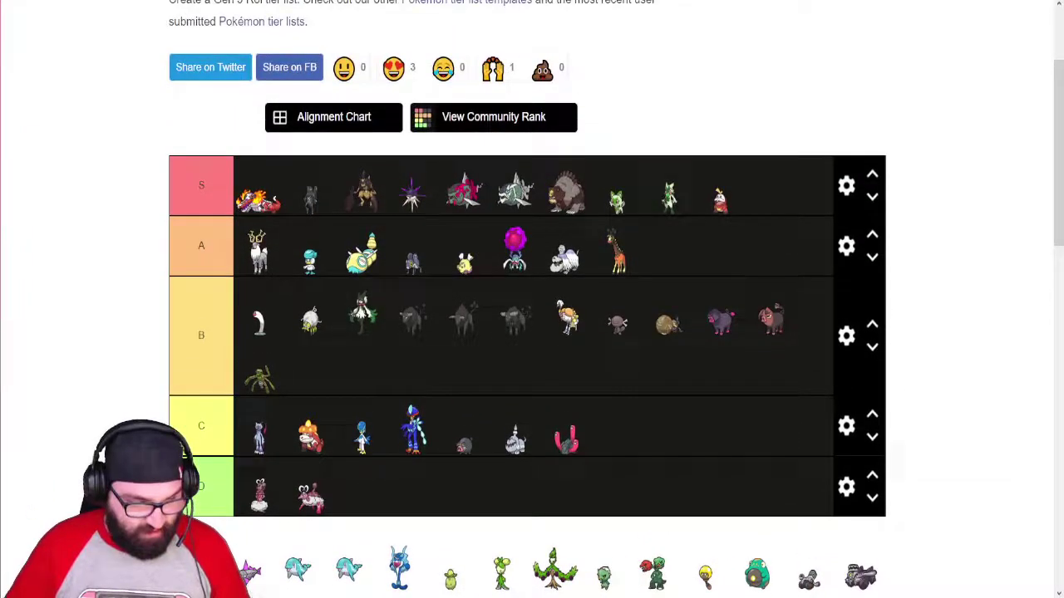
- Rank Dondozo in the A tier between Nymble and Flittle, and Veluza at the end of the B tier
{"action": "left_click_drag", "start_coordinate": [249, 465], "coordinate": [432, 251]}
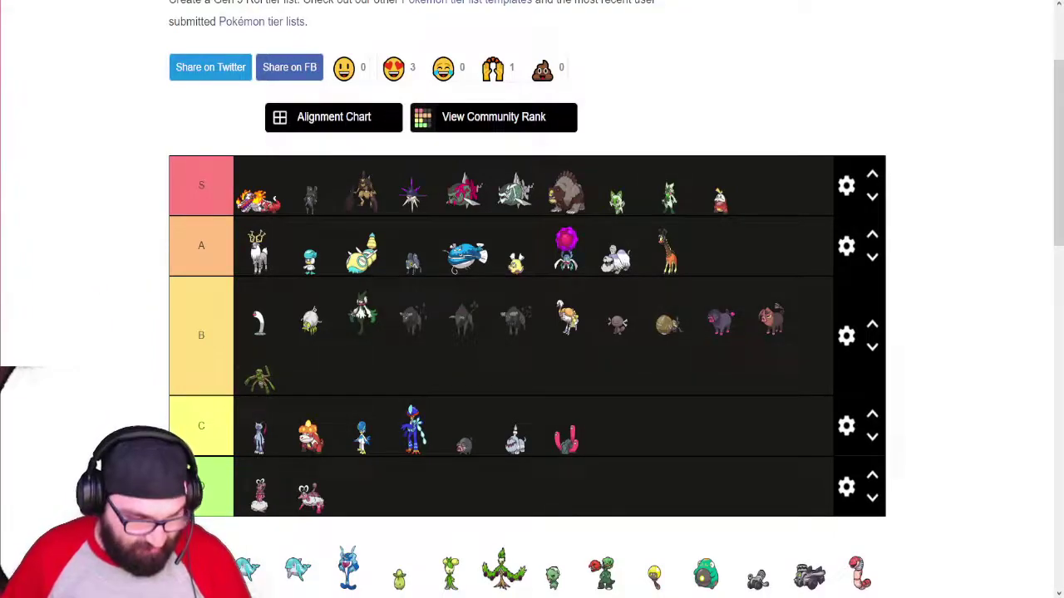
{"action": "left_click_drag", "start_coordinate": [296, 568], "coordinate": [285, 381]}
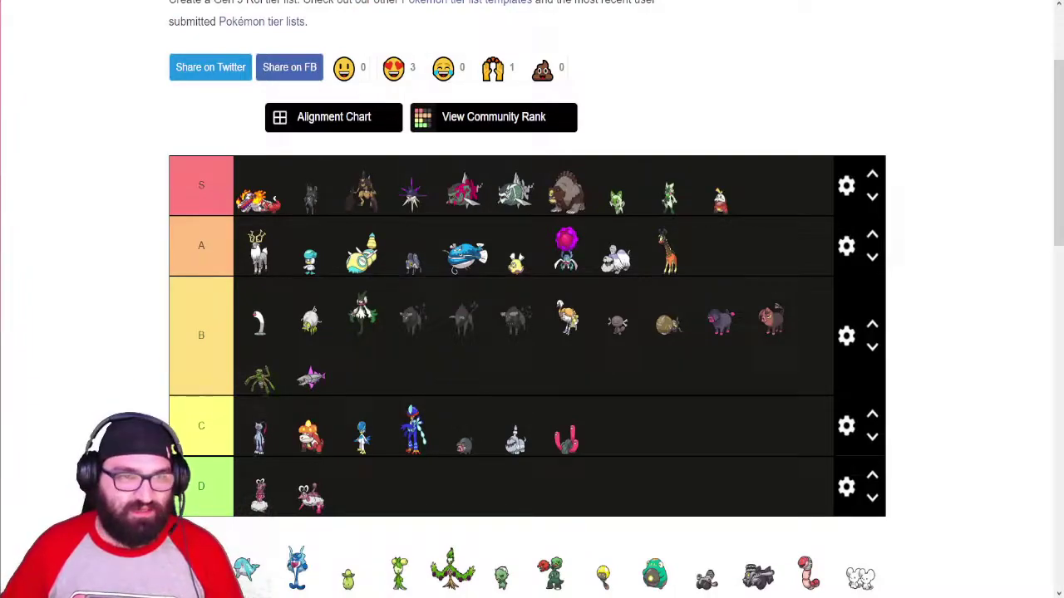
- Check the Water-type entries from Wiglett onward in the spreadsheet and rank Finizen first in the A tier
{"action": "key", "text": "ctrl+Tab"}
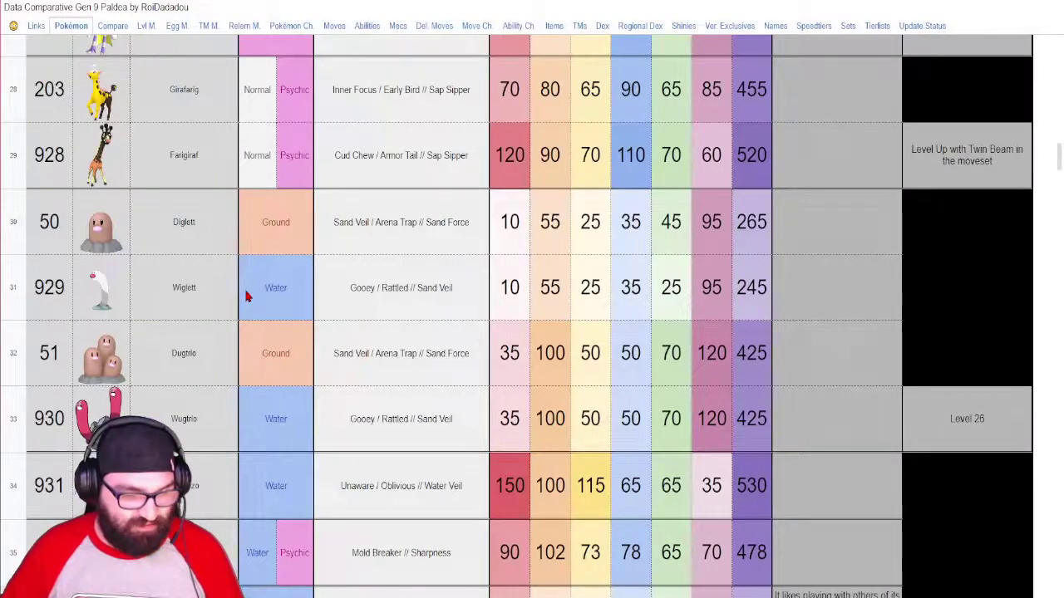
{"action": "scroll", "coordinate": [256, 317], "scroll_direction": "down", "scroll_amount": 2}
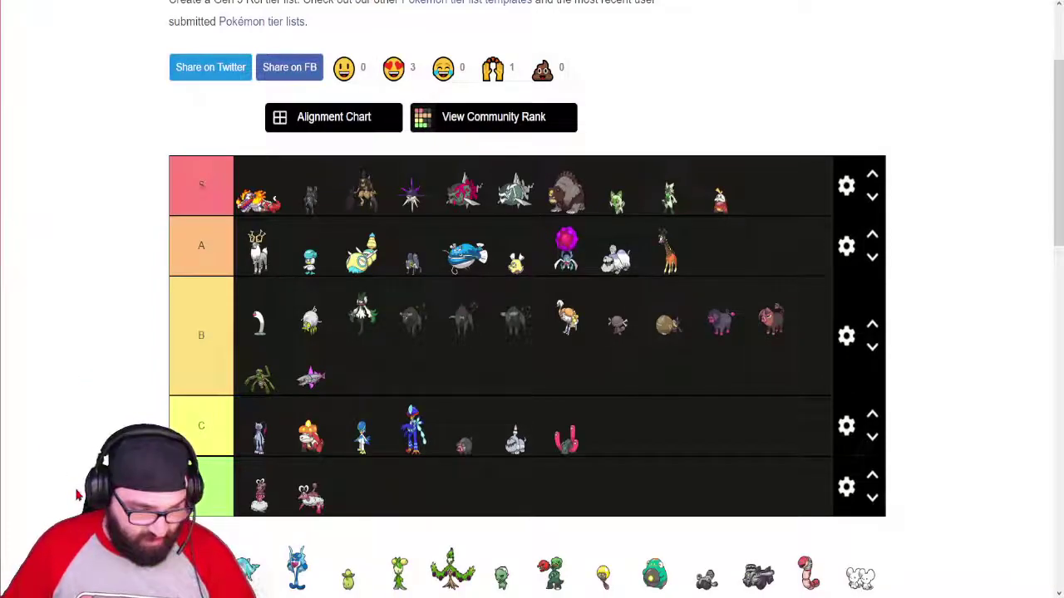
{"action": "left_click_drag", "start_coordinate": [247, 570], "coordinate": [249, 166]}
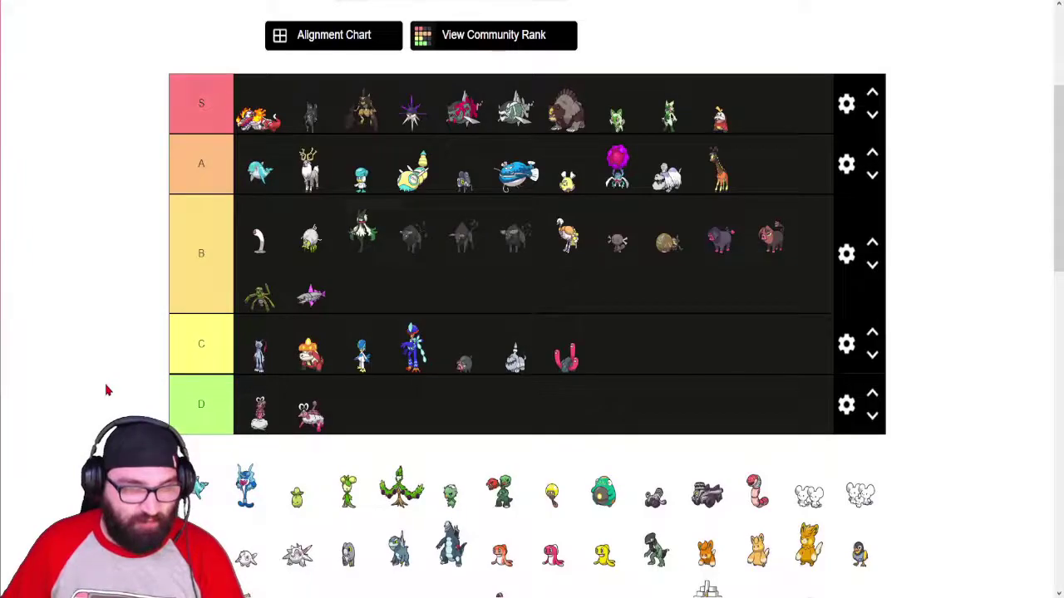
- Rank Palafin's dolphin form at the end of the S tier and its Hero form first in the S tier
{"action": "scroll", "coordinate": [106, 390], "scroll_direction": "up", "scroll_amount": 1}
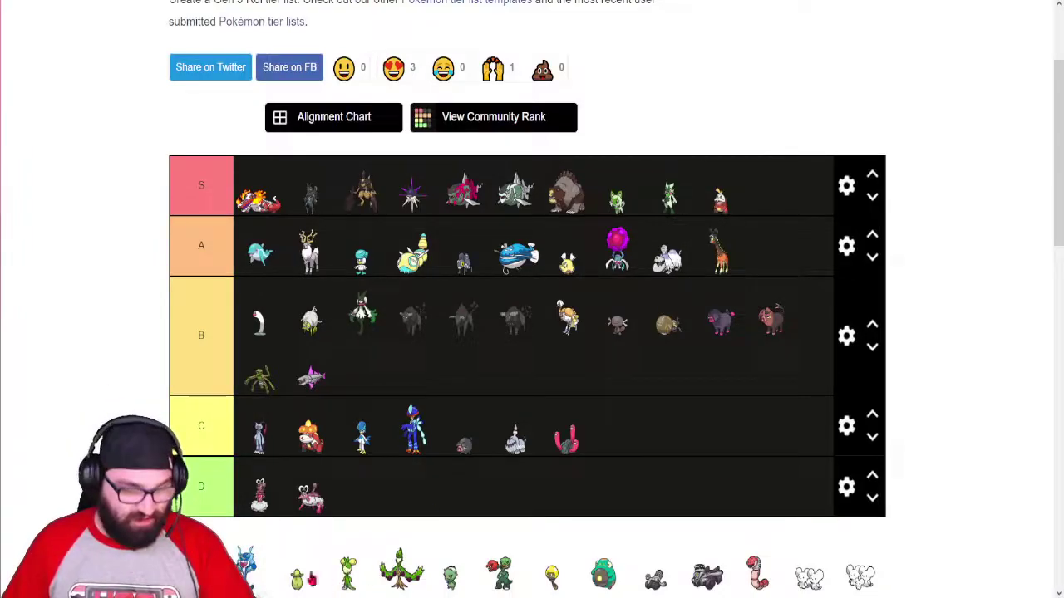
{"action": "left_click_drag", "start_coordinate": [250, 574], "coordinate": [808, 197]}
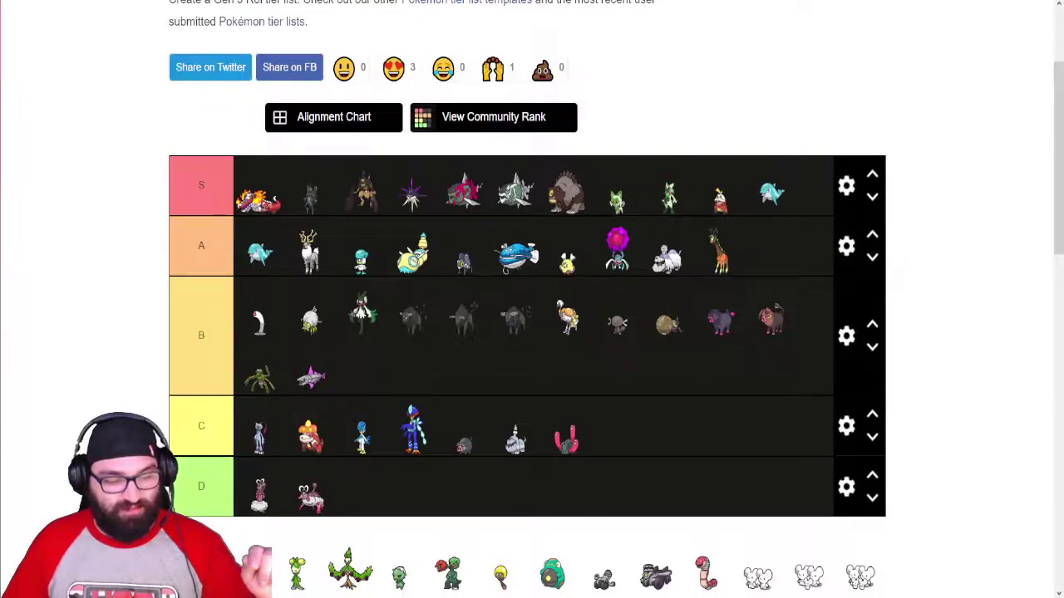
{"action": "left_click_drag", "start_coordinate": [246, 573], "coordinate": [265, 186]}
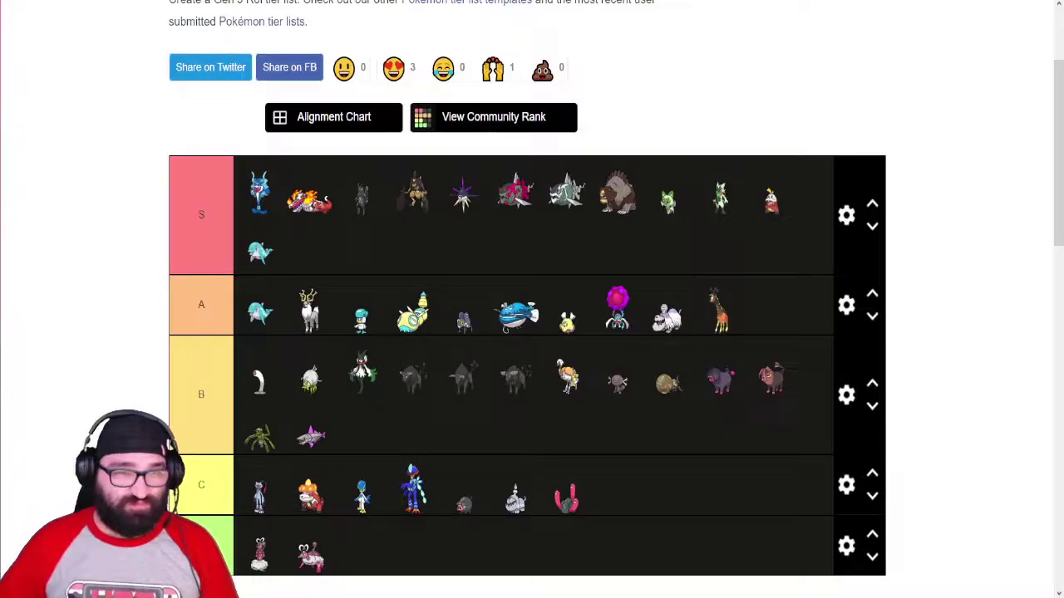
- Review the base stats of Palafin and Palafin Hero in the spreadsheet and return to the tier list
{"action": "key", "text": "alt+Tab"}
{"action": "scroll", "coordinate": [280, 233], "scroll_direction": "down", "scroll_amount": 3}
{"action": "scroll", "coordinate": [359, 305], "scroll_direction": "down", "scroll_amount": 1}
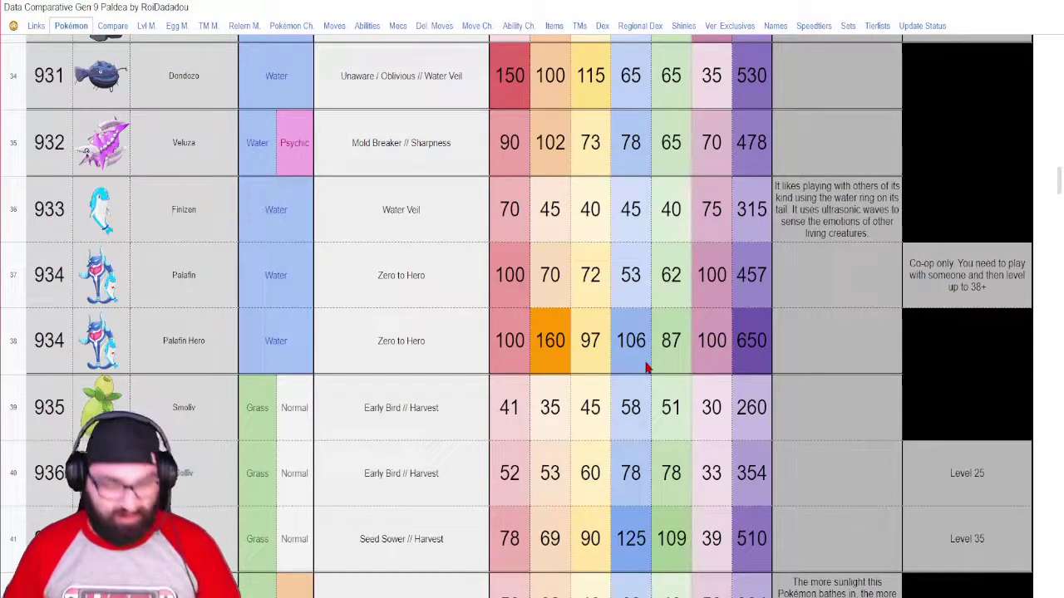
{"action": "key", "text": "ctrl+Tab"}
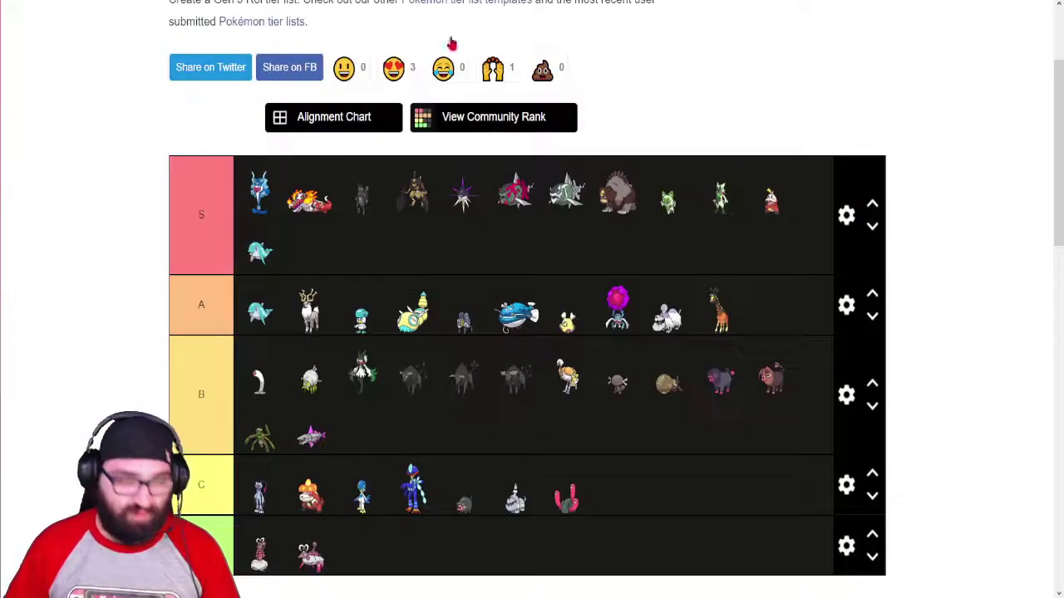
- Rank Smoliv in the B tier directly after the three Paldean Tauros, and Dolliv at the end of the B tier
{"action": "scroll", "coordinate": [532, 299], "scroll_direction": "down", "scroll_amount": 4}
{"action": "scroll", "coordinate": [532, 299], "scroll_direction": "up", "scroll_amount": 3}
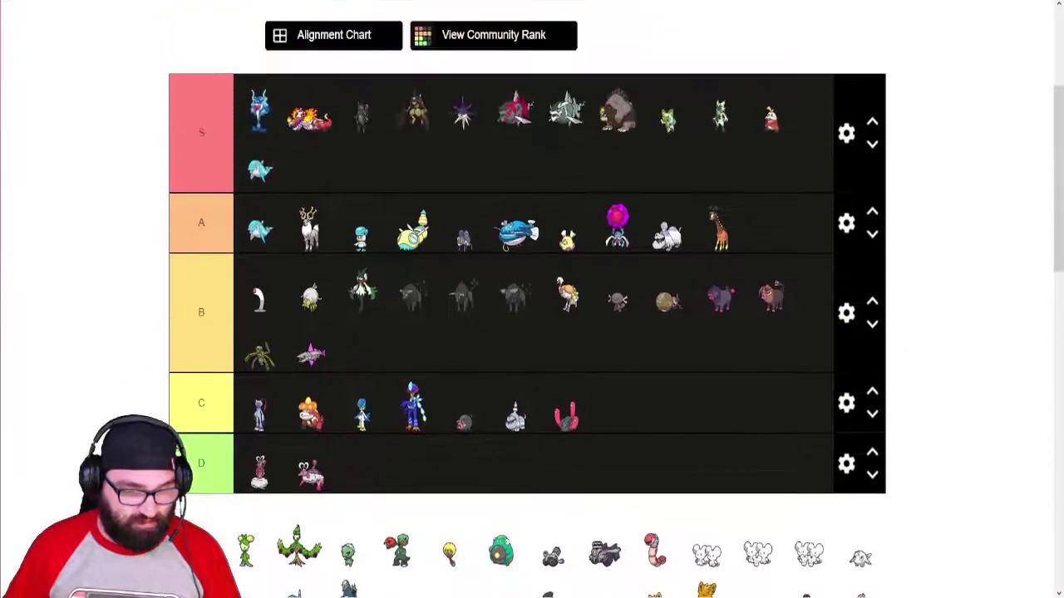
{"action": "left_click_drag", "start_coordinate": [347, 586], "coordinate": [196, 503]}
{"action": "scroll", "coordinate": [229, 511], "scroll_direction": "down", "scroll_amount": 1}
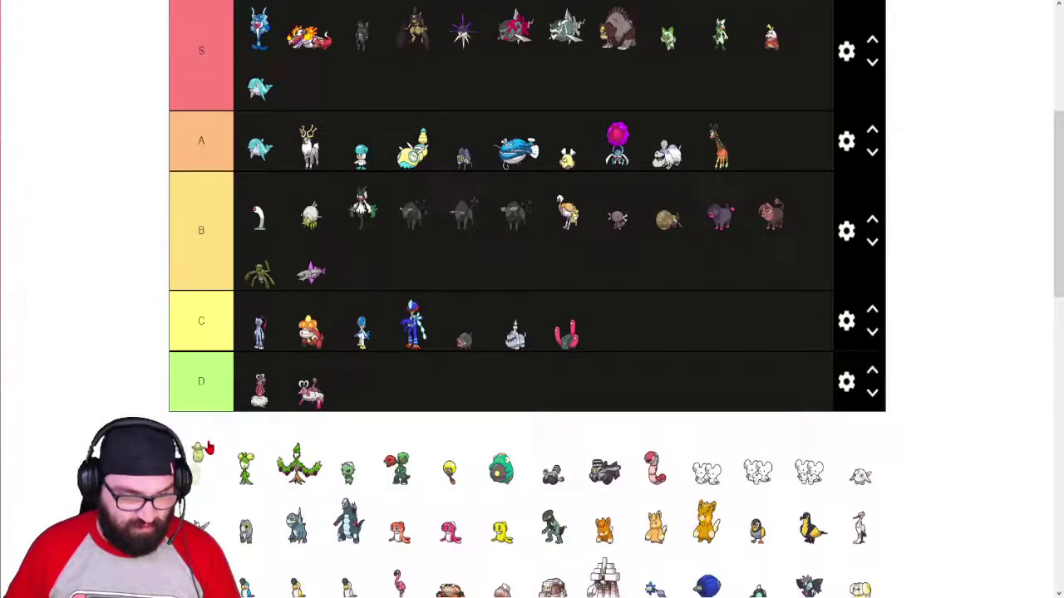
{"action": "left_click_drag", "start_coordinate": [210, 448], "coordinate": [565, 218]}
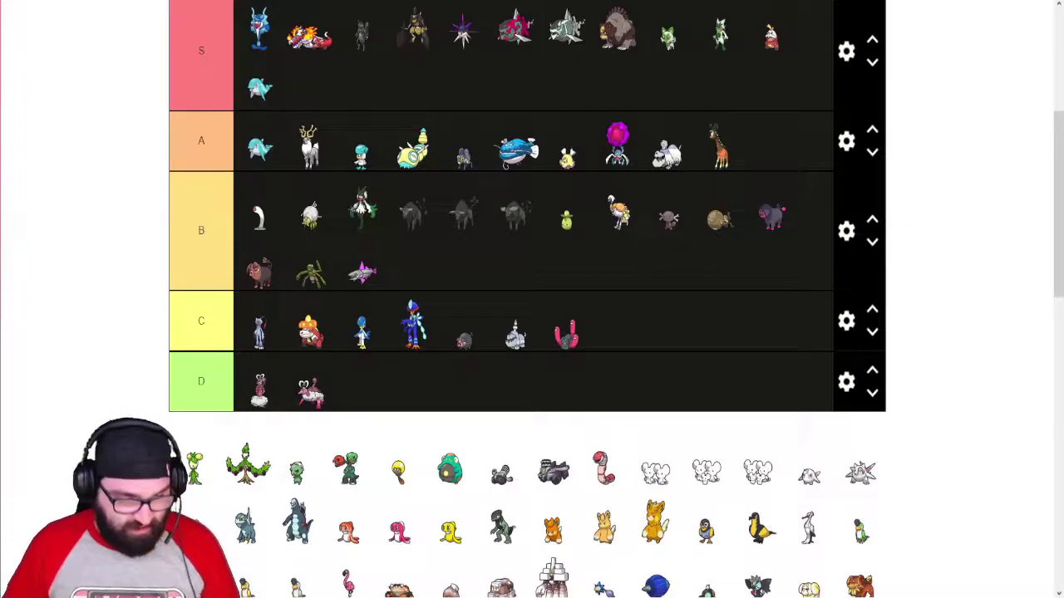
{"action": "left_click_drag", "start_coordinate": [211, 407], "coordinate": [416, 274]}
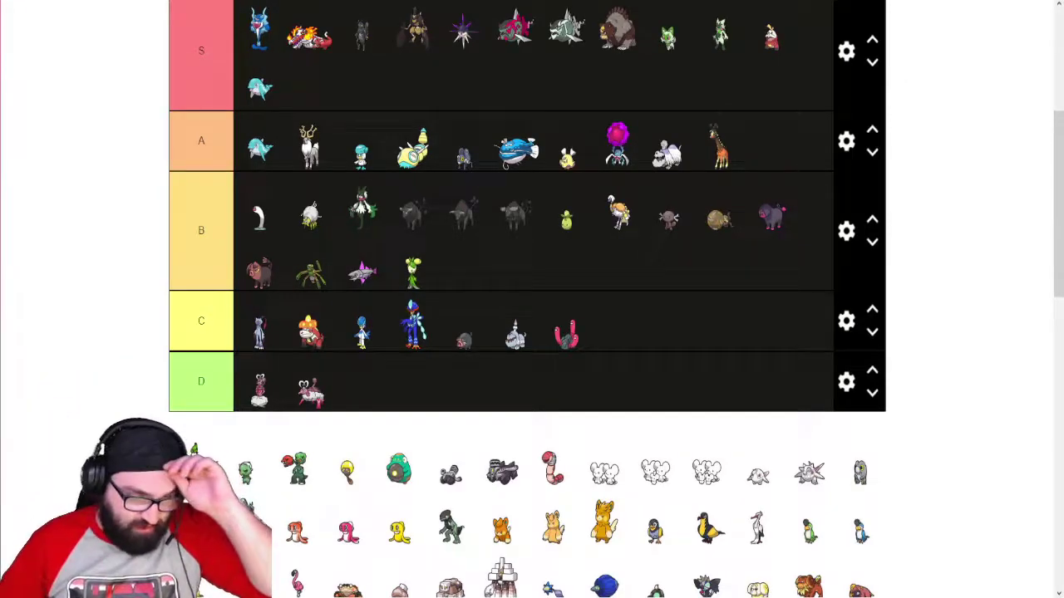
- Check Arboliva's stats and abilities in the spreadsheet and rank Arboliva first in the B tier
{"action": "key", "text": "alt+Tab"}
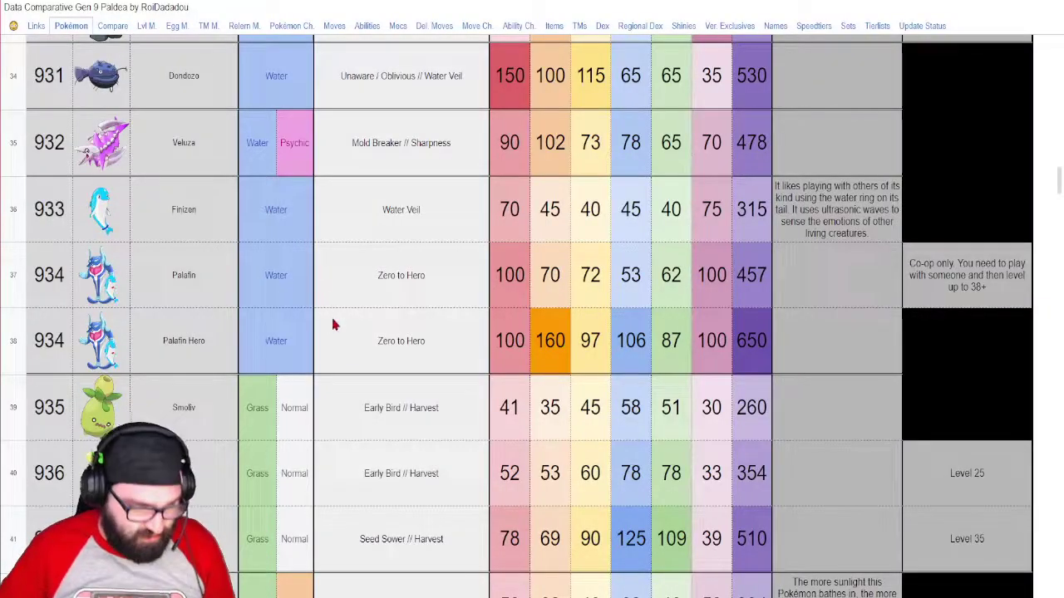
{"action": "key", "text": "alt+Tab"}
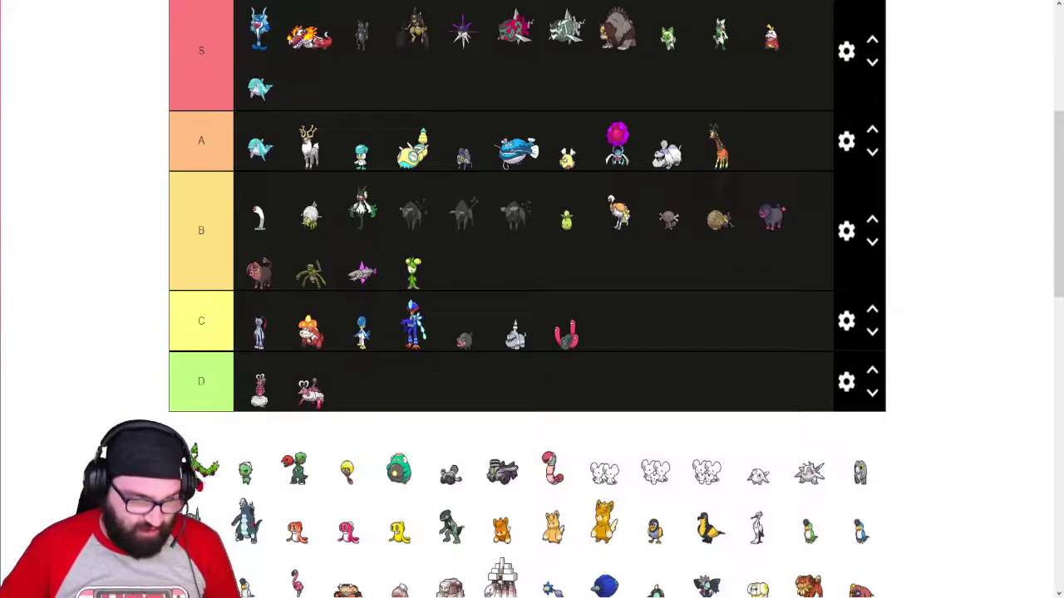
{"action": "left_click_drag", "start_coordinate": [203, 461], "coordinate": [312, 212]}
{"action": "left_click_drag", "start_coordinate": [302, 219], "coordinate": [306, 218]}
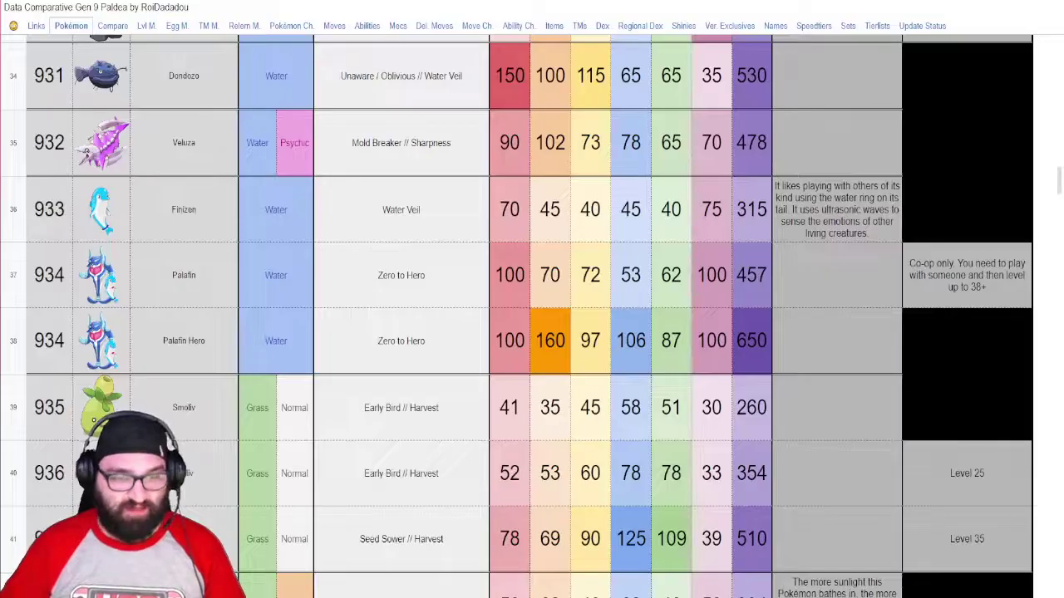
{"action": "scroll", "coordinate": [414, 447], "scroll_direction": "down", "scroll_amount": 2}
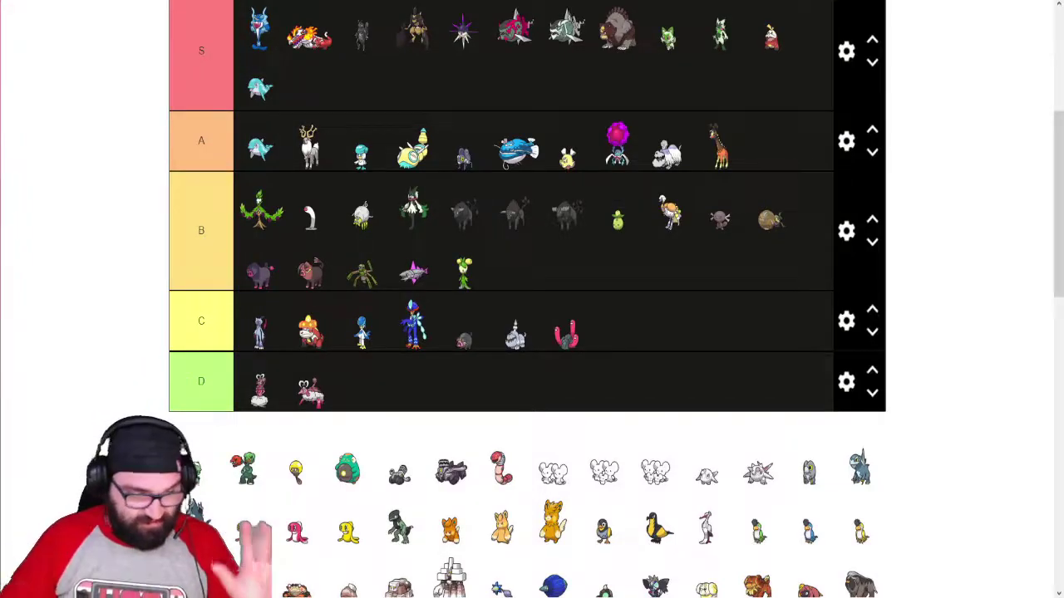
- Rank Capsakid second in the A tier, directly after Finizen, and Scovillain in the S tier, directly before Kleavor
{"action": "scroll", "coordinate": [527, 249], "scroll_direction": "up", "scroll_amount": 1}
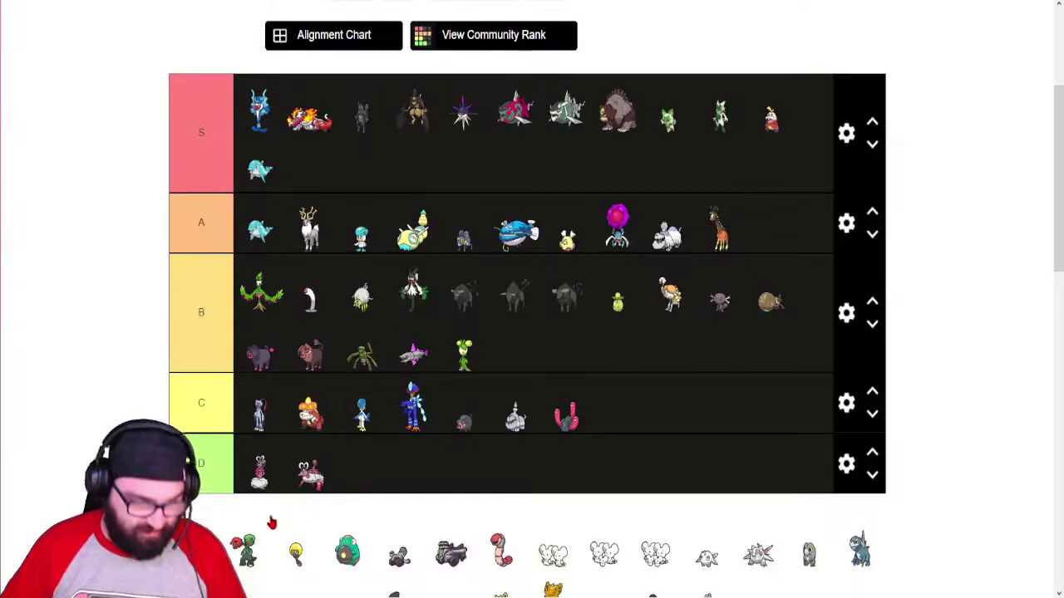
{"action": "left_click_drag", "start_coordinate": [244, 551], "coordinate": [310, 246]}
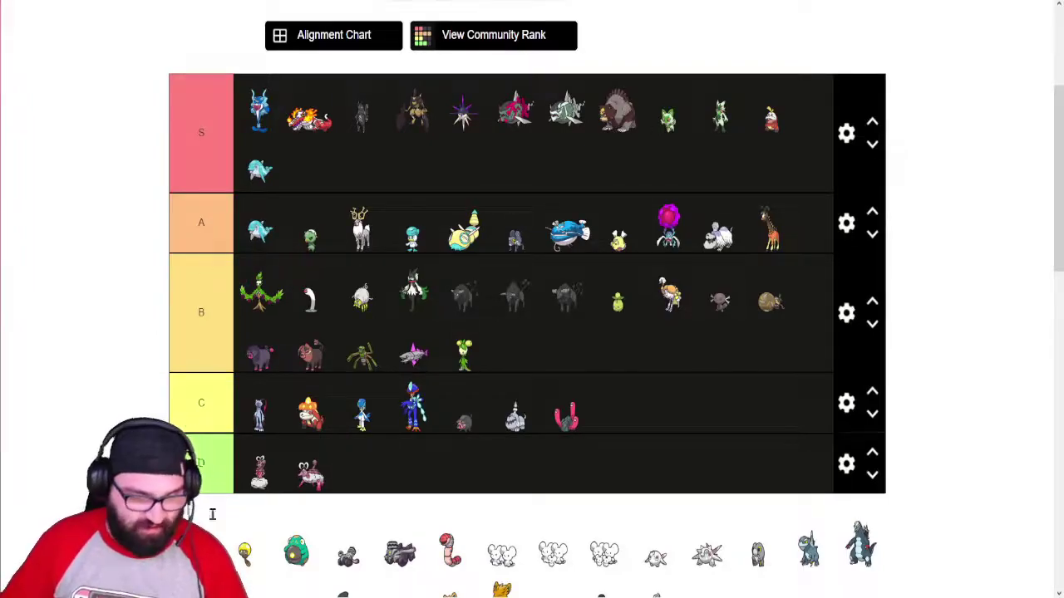
{"action": "left_click_drag", "start_coordinate": [221, 463], "coordinate": [403, 201]}
- Move Overqwil within the S tier to between Sprigatito and Floragato
{"action": "scroll", "coordinate": [251, 510], "scroll_direction": "up", "scroll_amount": 1}
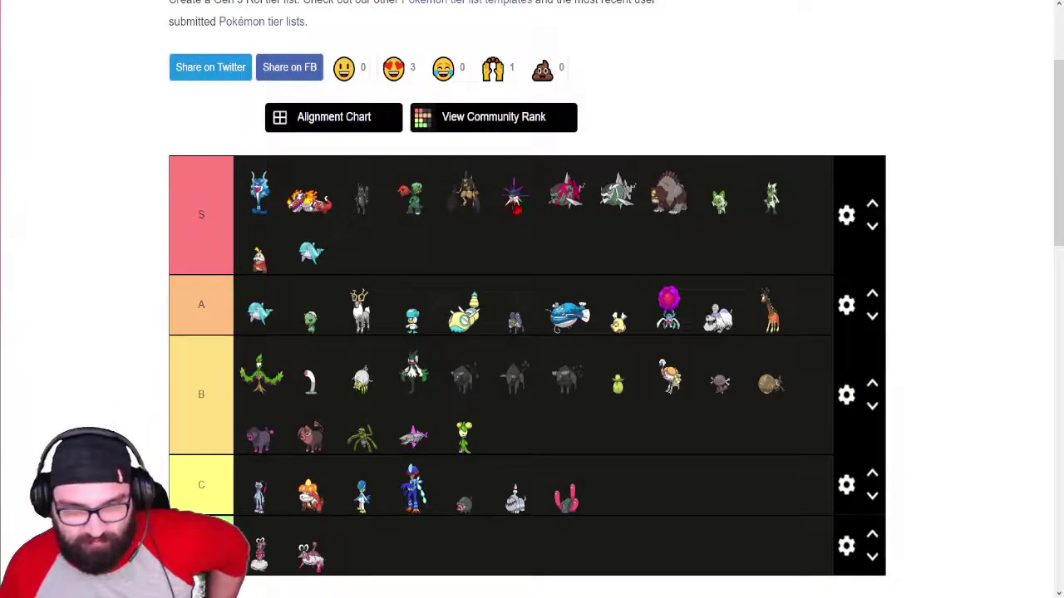
{"action": "left_click_drag", "start_coordinate": [517, 199], "coordinate": [721, 202]}
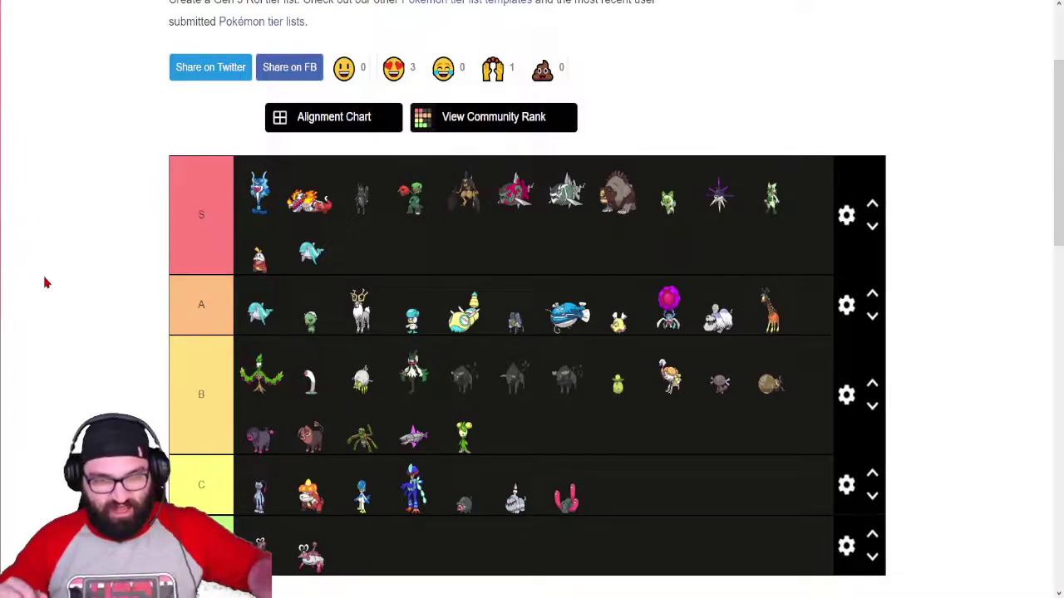
- Look up Scovillain's stats and level-up moves in the data spreadsheet, searching the move list for "scov"
{"action": "key", "text": "ctrl+Tab"}
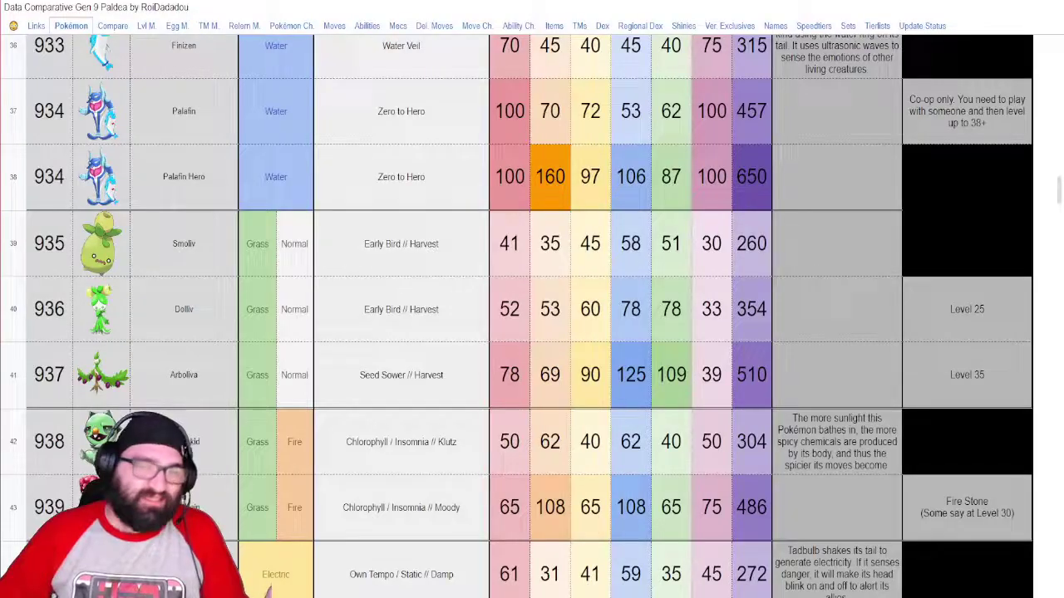
{"action": "scroll", "coordinate": [510, 332], "scroll_direction": "down", "scroll_amount": 3}
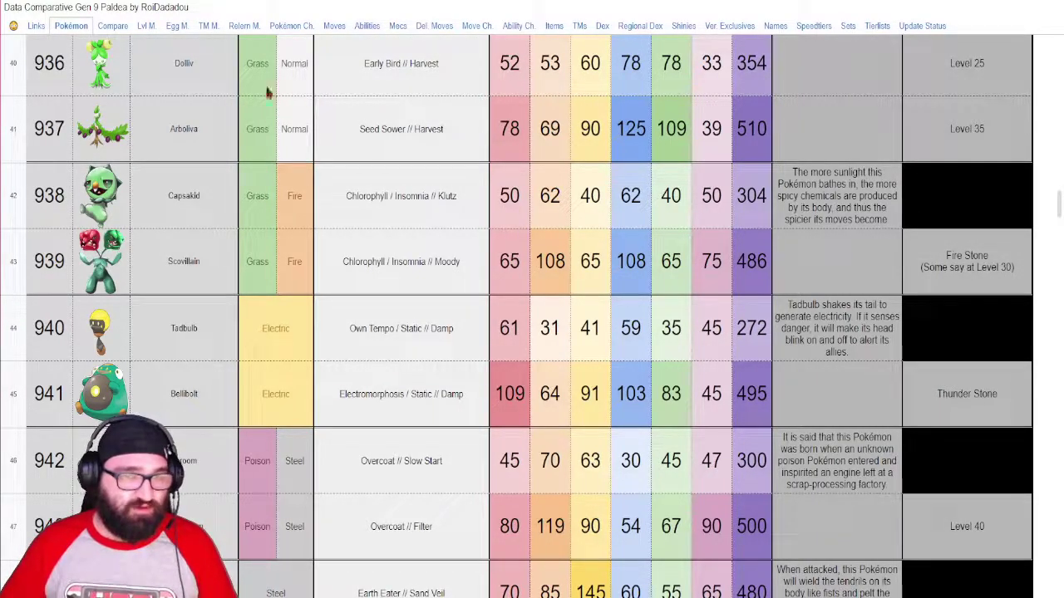
{"action": "left_click", "coordinate": [145, 26]}
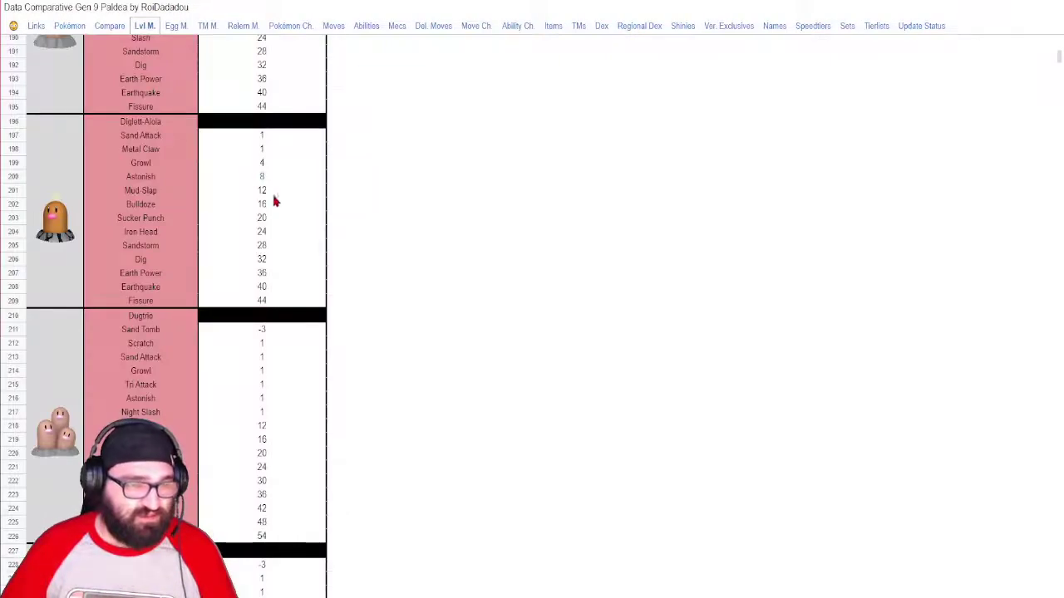
{"action": "scroll", "coordinate": [349, 246], "scroll_direction": "down", "scroll_amount": 20}
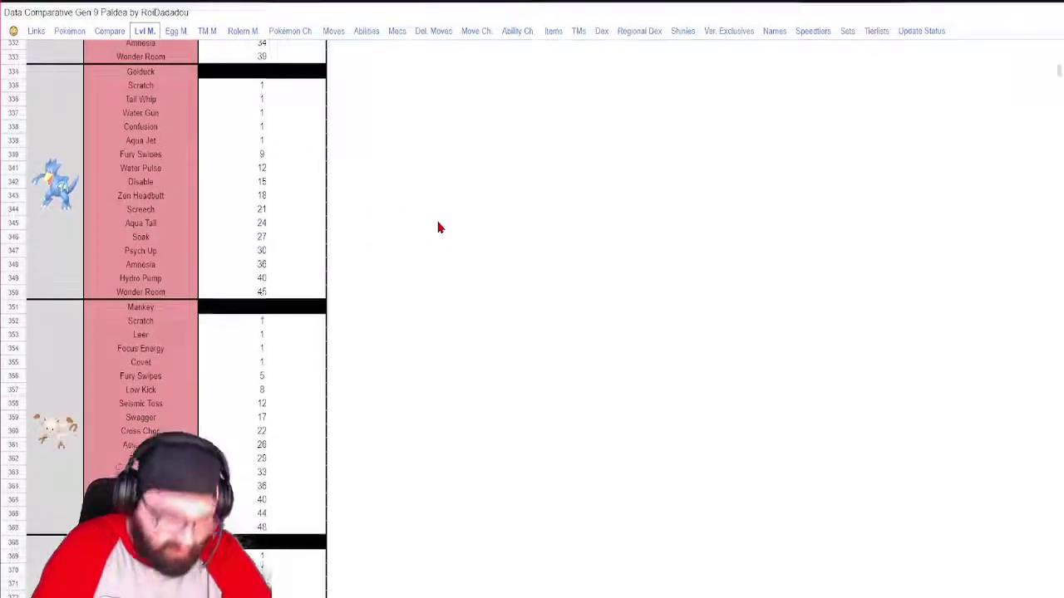
{"action": "key", "text": "ctrl+f"}
{"action": "type", "text": "scov"}
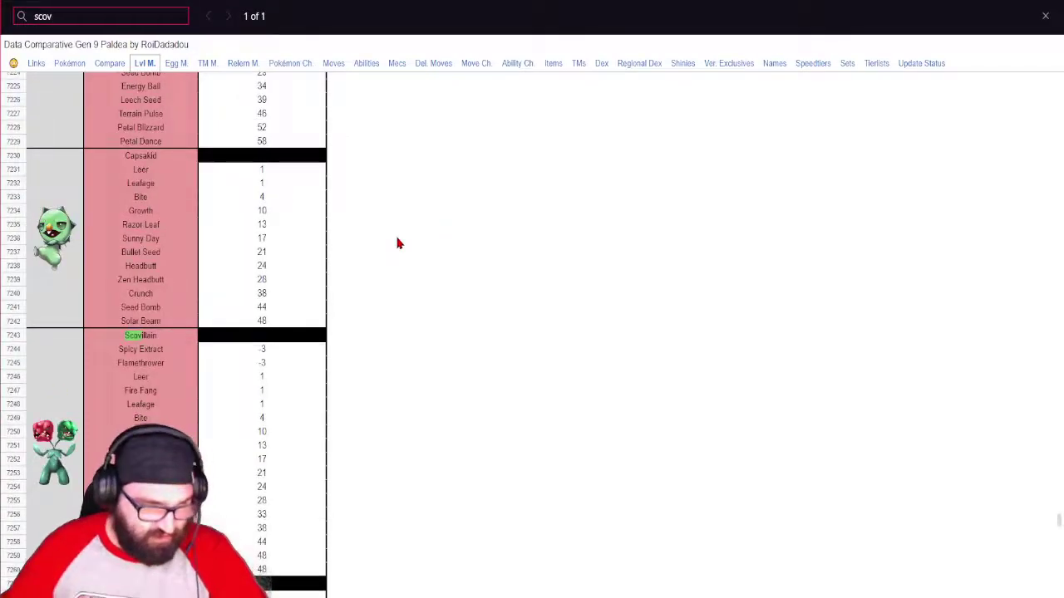
{"action": "scroll", "coordinate": [391, 249], "scroll_direction": "down", "scroll_amount": 2}
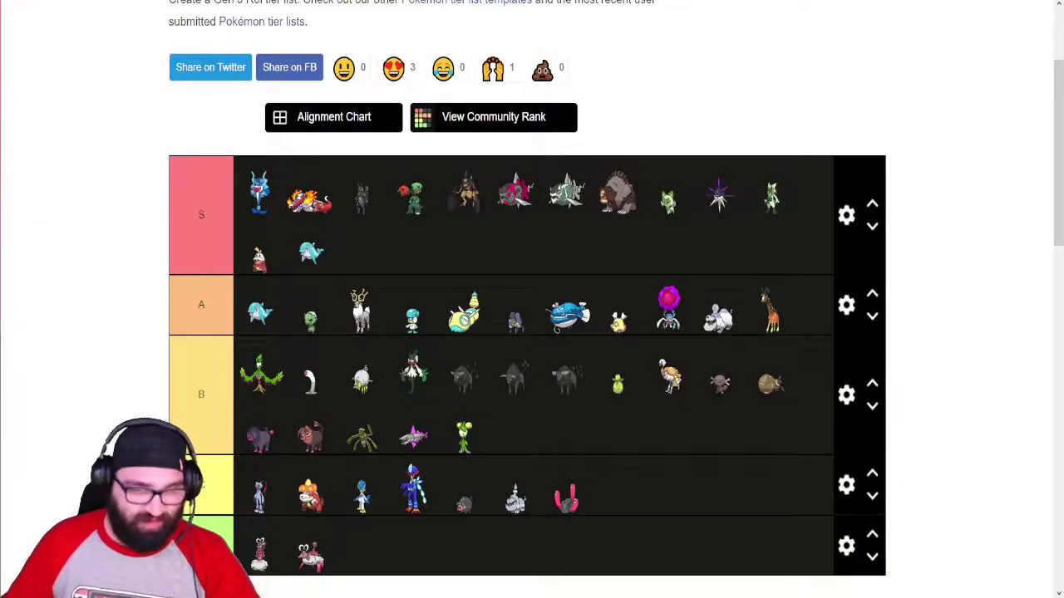
- Rank Tadbulb third in the B tier, directly after Wiglett, and Bellibolt in the A tier, directly after Dudunsparce
{"action": "scroll", "coordinate": [117, 381], "scroll_direction": "down", "scroll_amount": 4}
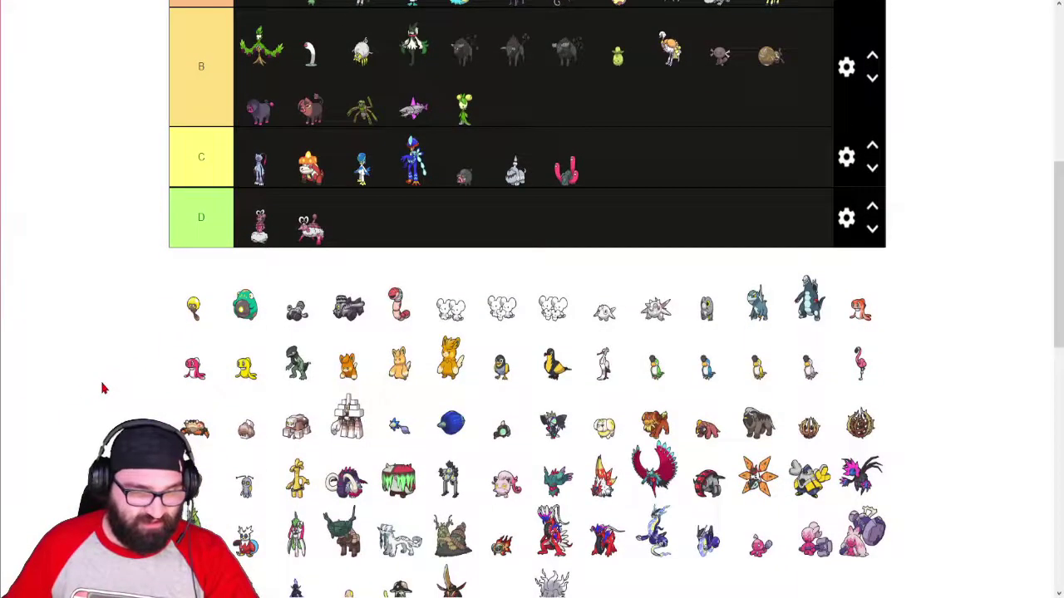
{"action": "scroll", "coordinate": [104, 388], "scroll_direction": "up", "scroll_amount": 3}
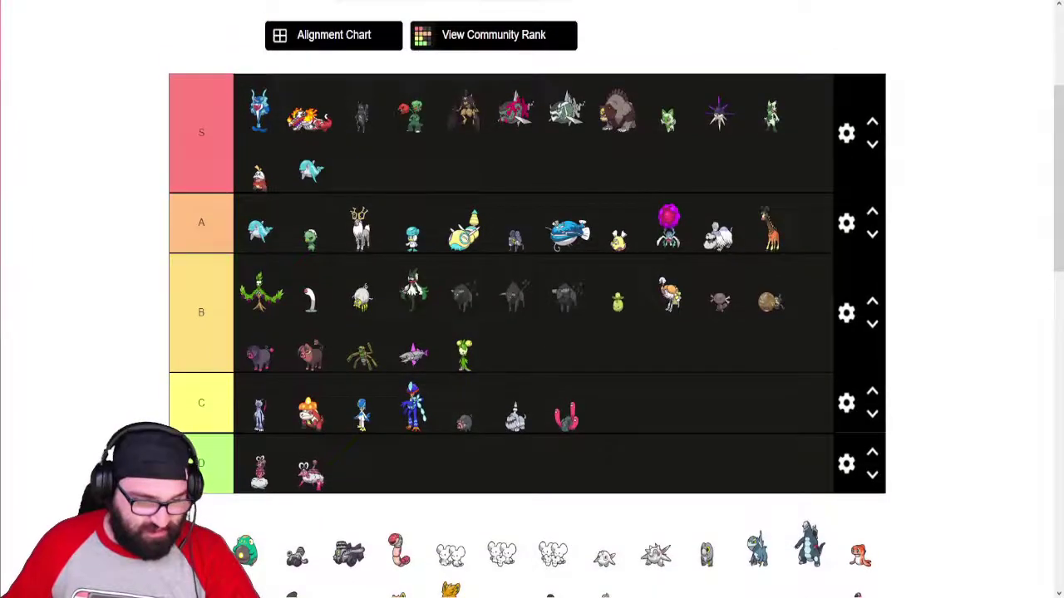
{"action": "left_click_drag", "start_coordinate": [200, 553], "coordinate": [359, 298]}
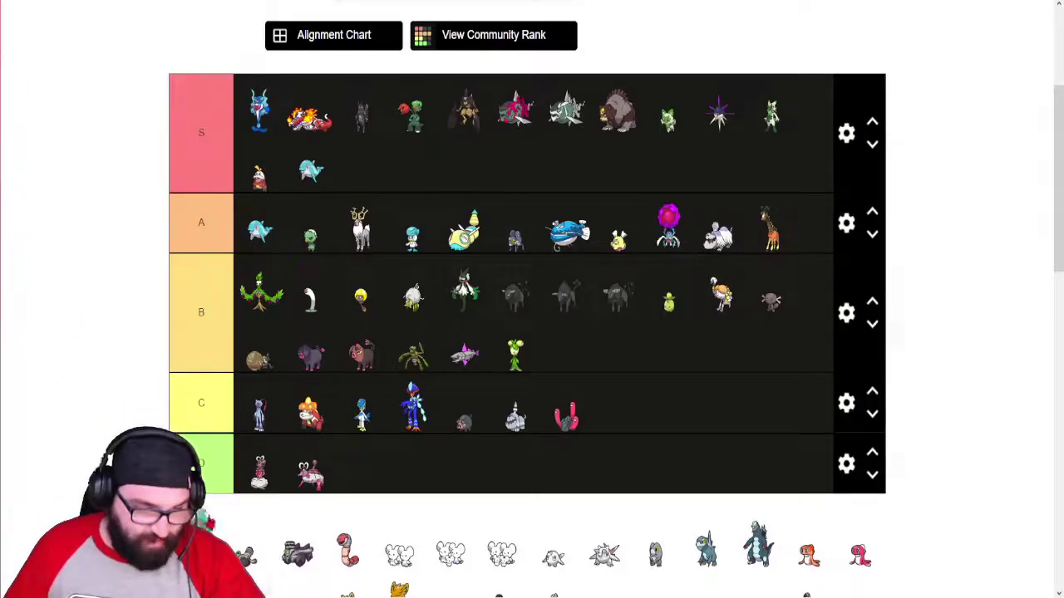
{"action": "left_click_drag", "start_coordinate": [206, 522], "coordinate": [514, 236]}
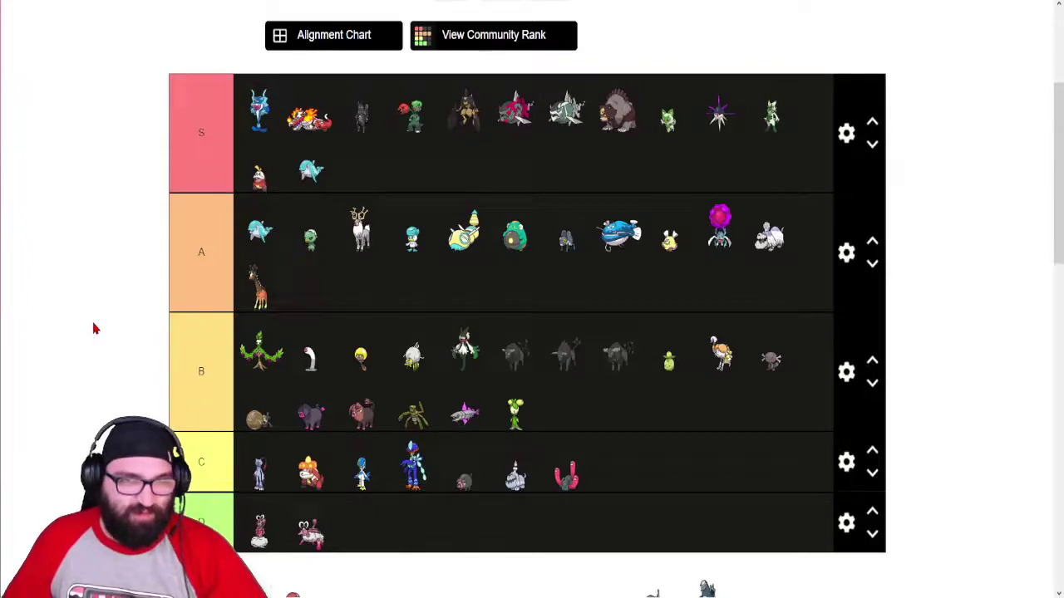
- Rank Varoom at the end of the C tier
{"action": "scroll", "coordinate": [108, 353], "scroll_direction": "down", "scroll_amount": 3}
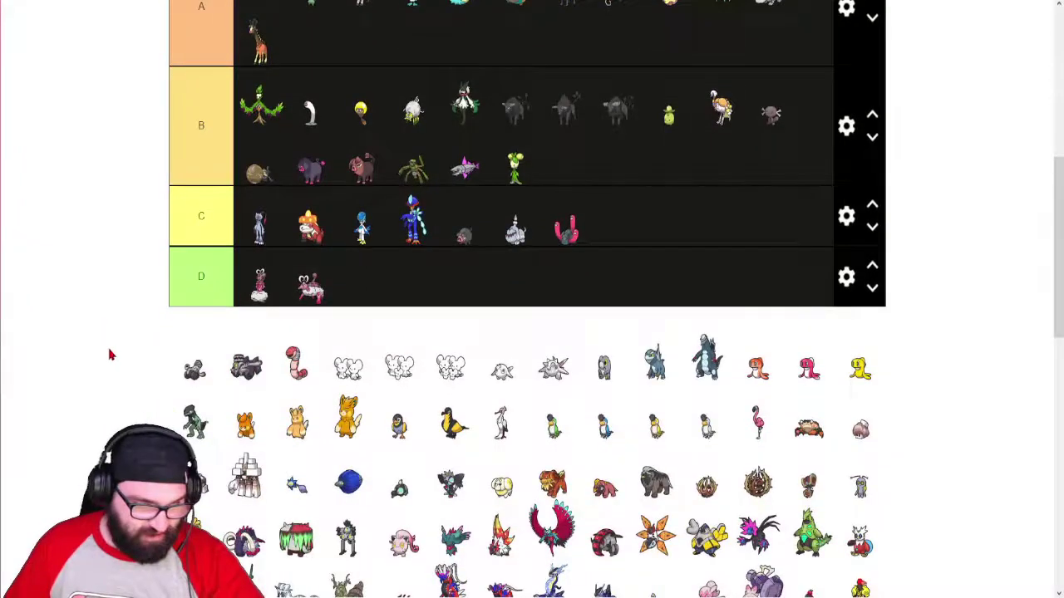
{"action": "left_click_drag", "start_coordinate": [195, 369], "coordinate": [602, 293]}
{"action": "scroll", "coordinate": [612, 238], "scroll_direction": "up", "scroll_amount": 1}
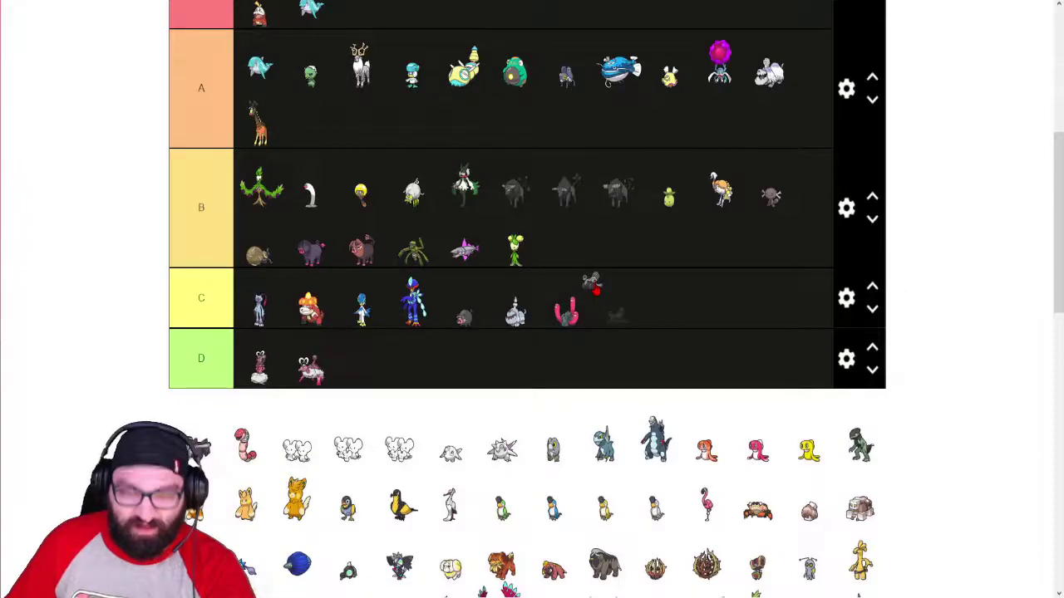
{"action": "left_click_drag", "start_coordinate": [595, 289], "coordinate": [610, 335]}
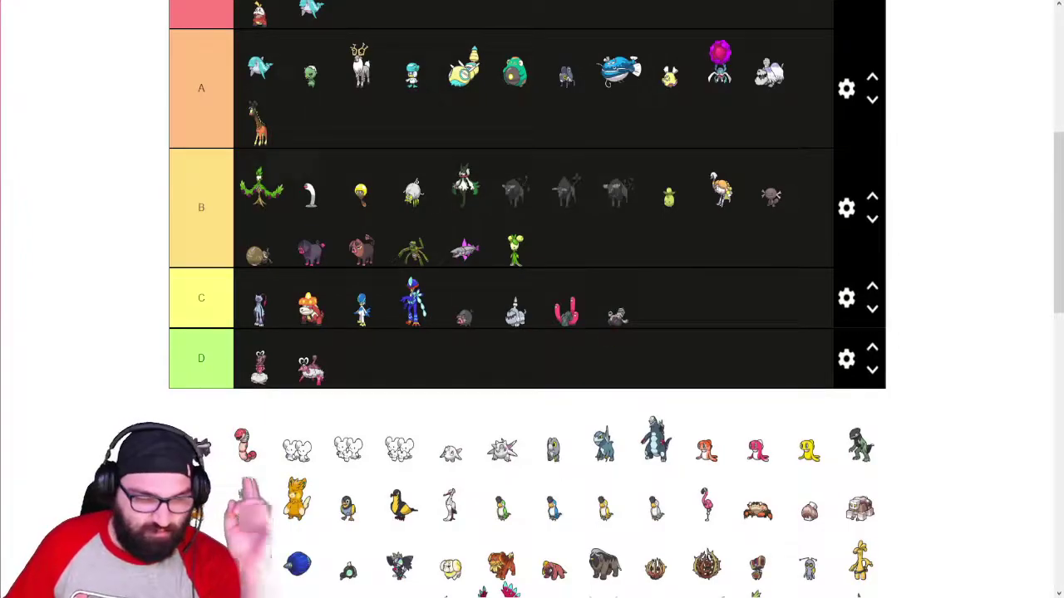
- Rank Revavroom at the end of the B tier and Orthworm at the end of the A tier
{"action": "left_click_drag", "start_coordinate": [245, 444], "coordinate": [600, 247]}
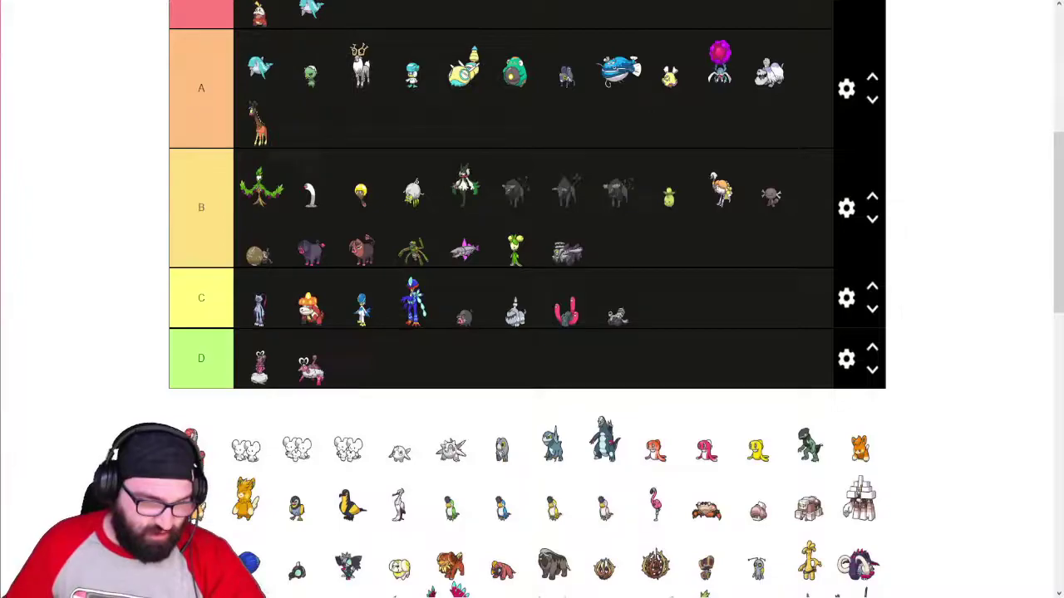
{"action": "left_click_drag", "start_coordinate": [199, 445], "coordinate": [307, 129]}
{"action": "scroll", "coordinate": [114, 273], "scroll_direction": "up", "scroll_amount": 2}
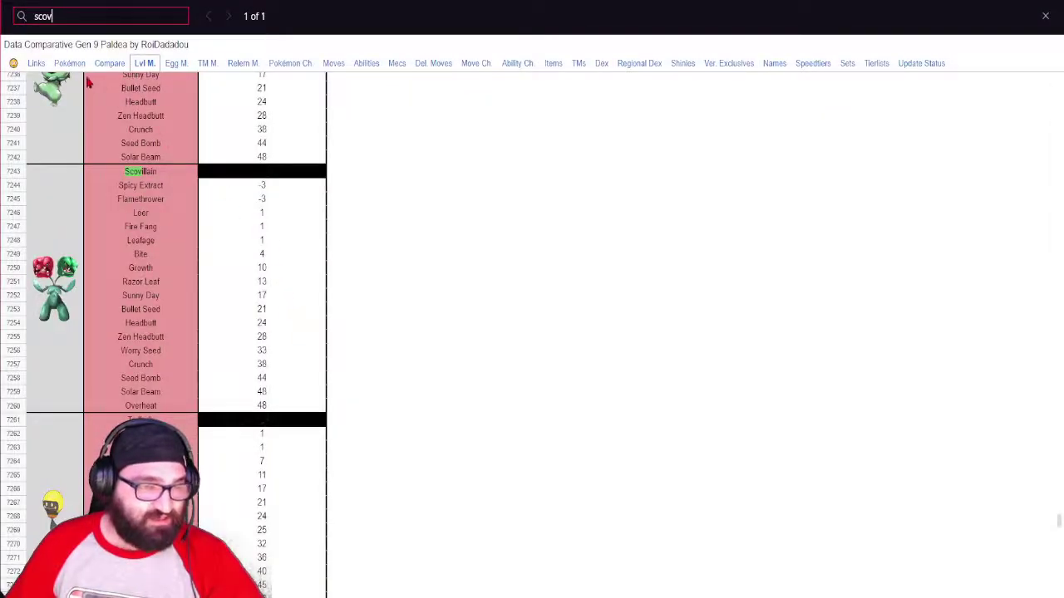
- Check Orthworm's stats and abilities in the spreadsheet's Pokémon list
{"action": "left_click", "coordinate": [70, 63]}
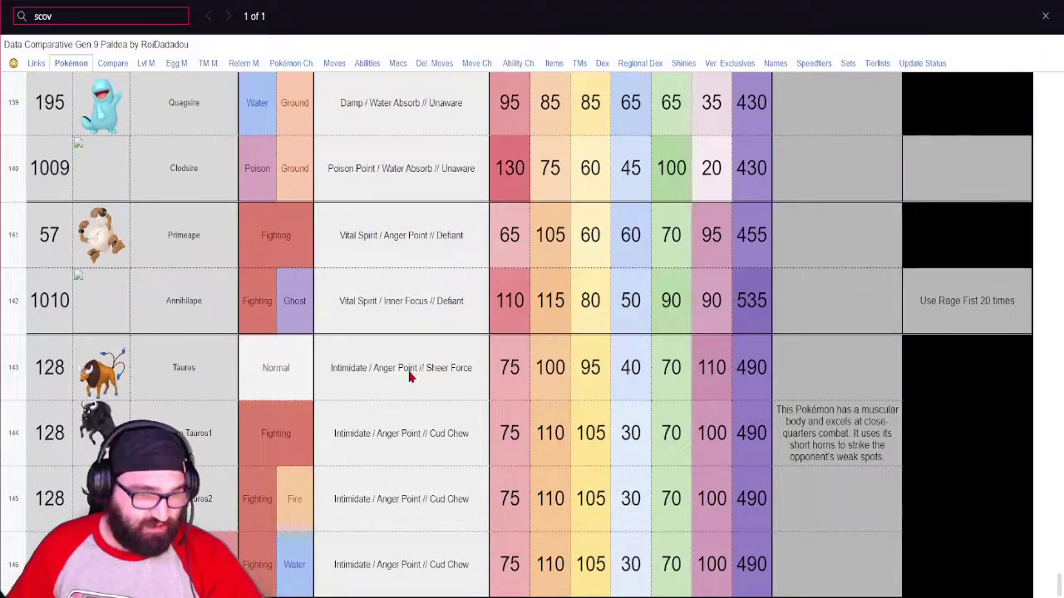
{"action": "scroll", "coordinate": [412, 357], "scroll_direction": "up", "scroll_amount": 20}
{"action": "scroll", "coordinate": [409, 368], "scroll_direction": "up", "scroll_amount": 20}
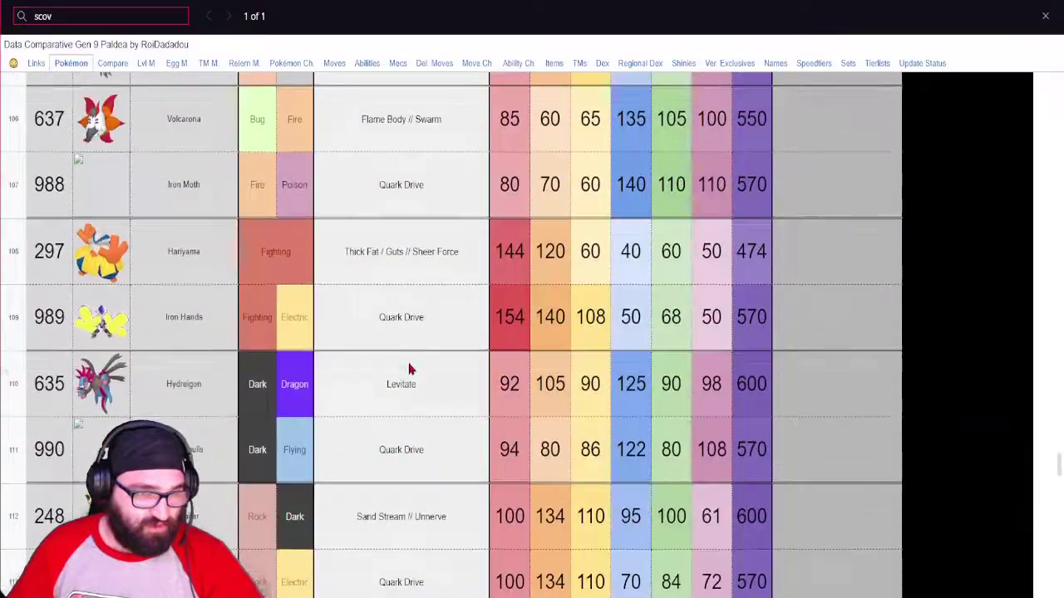
{"action": "scroll", "coordinate": [409, 368], "scroll_direction": "up", "scroll_amount": 20}
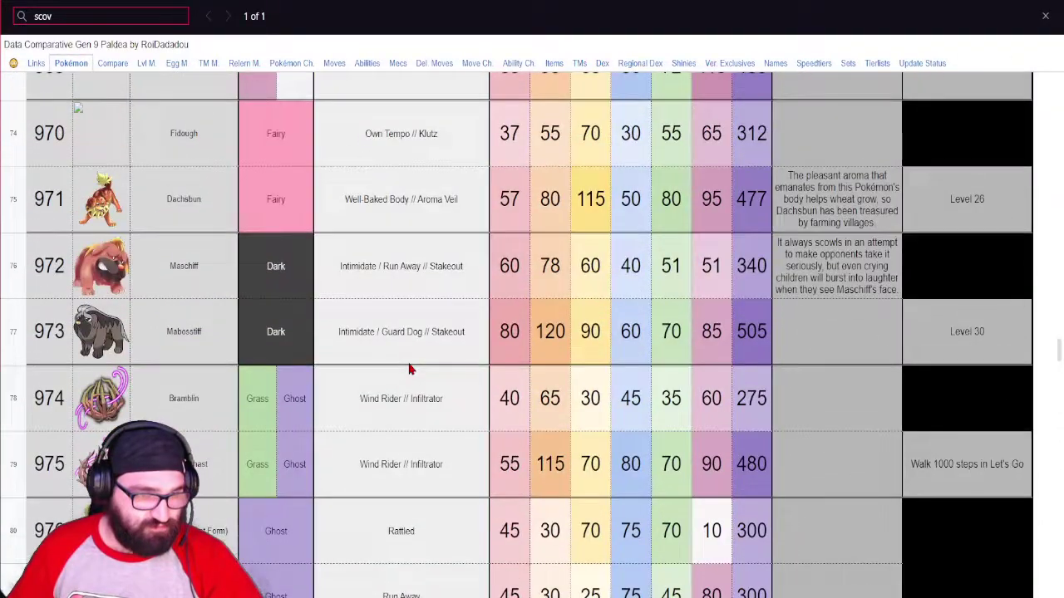
{"action": "scroll", "coordinate": [409, 368], "scroll_direction": "up", "scroll_amount": 10}
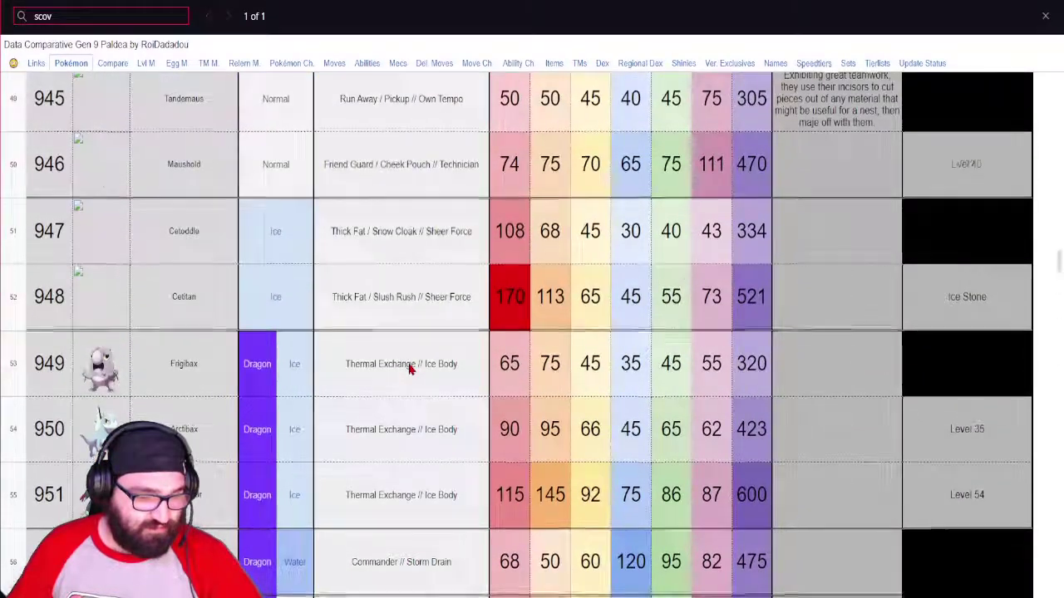
{"action": "scroll", "coordinate": [409, 368], "scroll_direction": "up", "scroll_amount": 7}
{"action": "scroll", "coordinate": [400, 376], "scroll_direction": "down", "scroll_amount": 5}
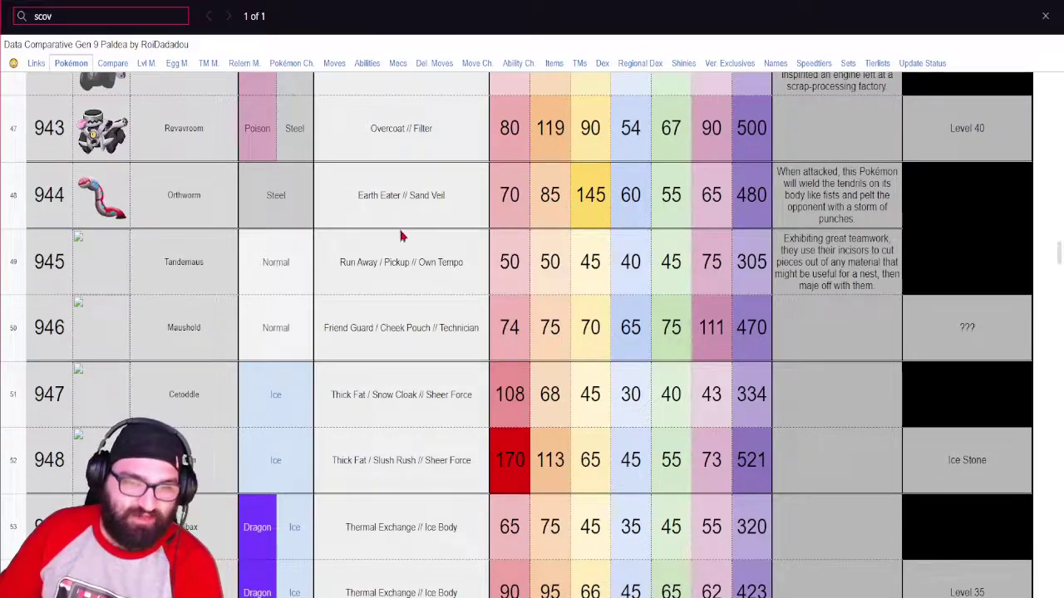
- Look up the description of Orthworm's Earth Eater ability in the spreadsheet's abilities list
{"action": "left_click", "coordinate": [366, 63]}
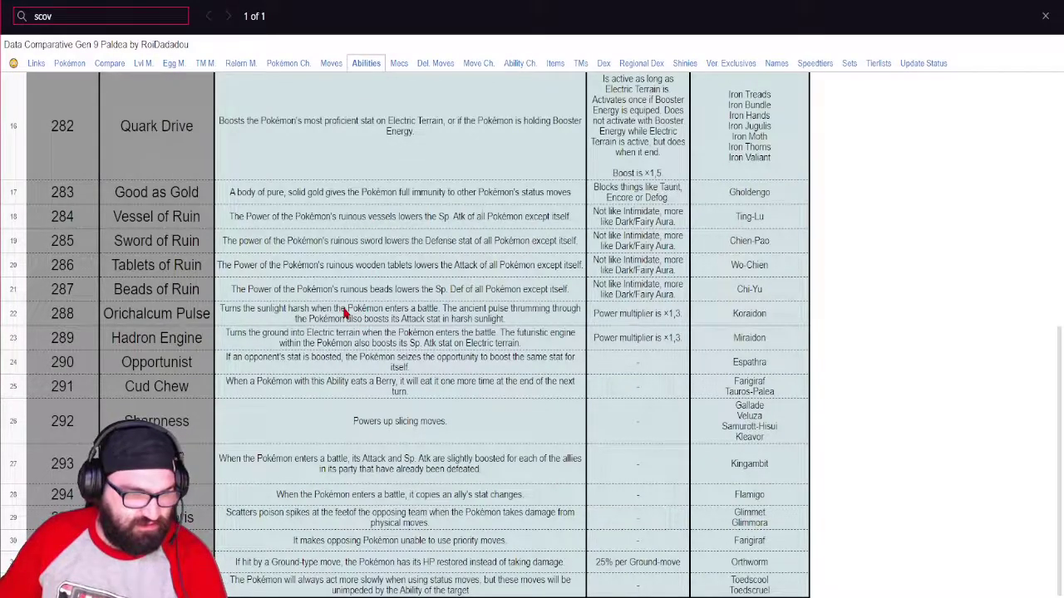
{"action": "scroll", "coordinate": [302, 339], "scroll_direction": "up", "scroll_amount": 6}
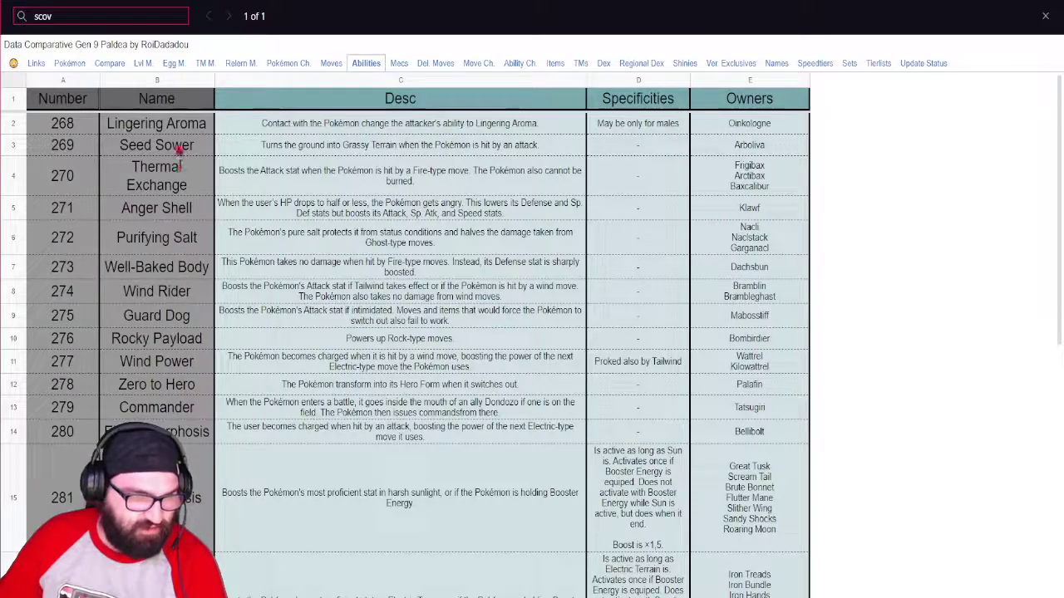
{"action": "scroll", "coordinate": [178, 235], "scroll_direction": "down", "scroll_amount": 6}
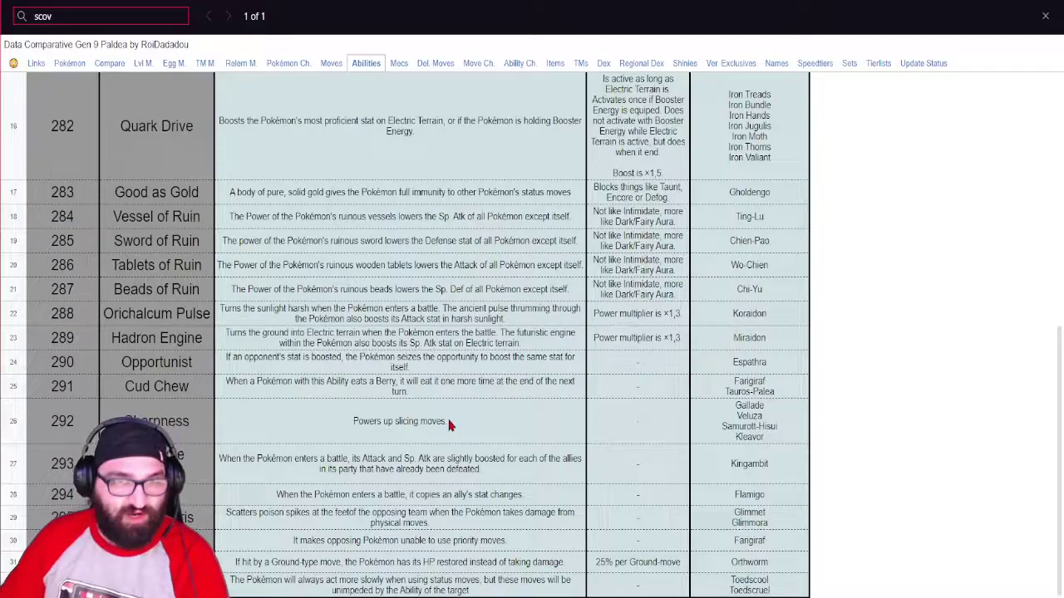
{"action": "key", "text": "ctrl+Tab"}
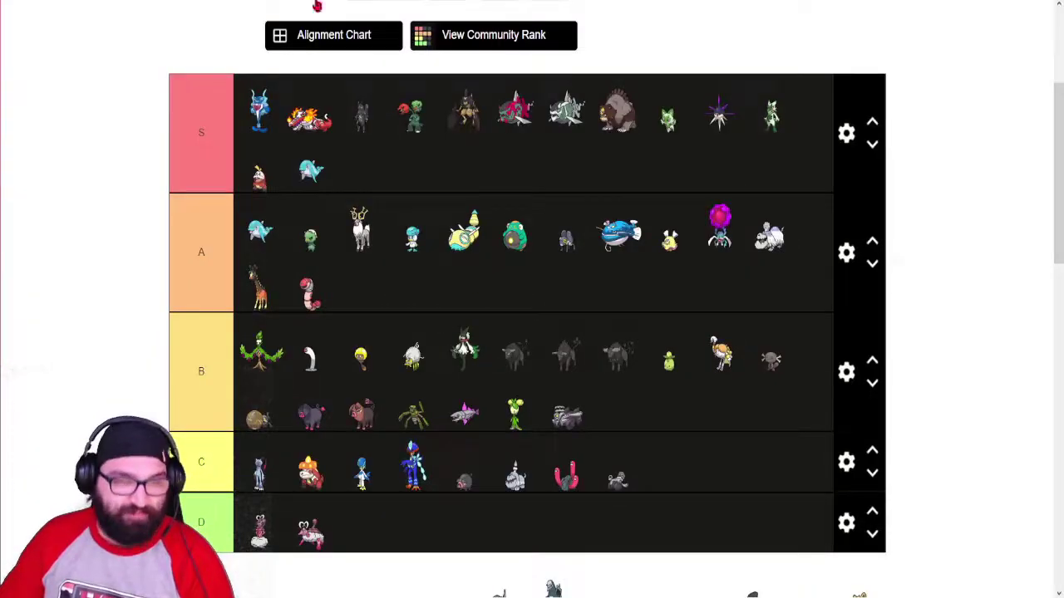
{"action": "key", "text": "ctrl+shift+Tab"}
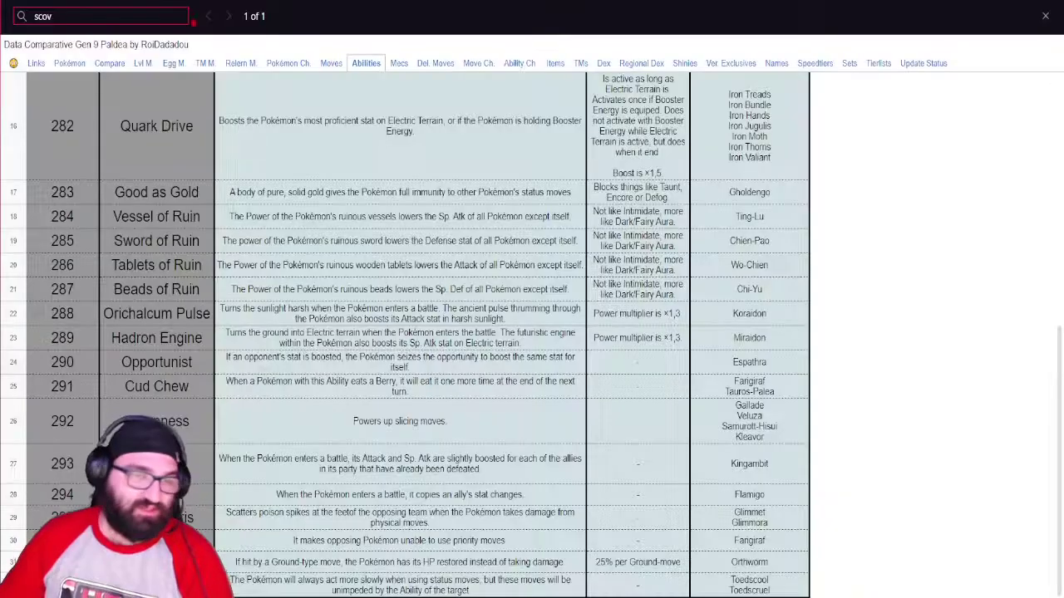
- Check the stats and abilities of Tandemaus and Maushold in the spreadsheet's Pokémon list
{"action": "left_click", "coordinate": [66, 65]}
{"action": "scroll", "coordinate": [230, 218], "scroll_direction": "down", "scroll_amount": 5}
{"action": "scroll", "coordinate": [354, 307], "scroll_direction": "up", "scroll_amount": 2}
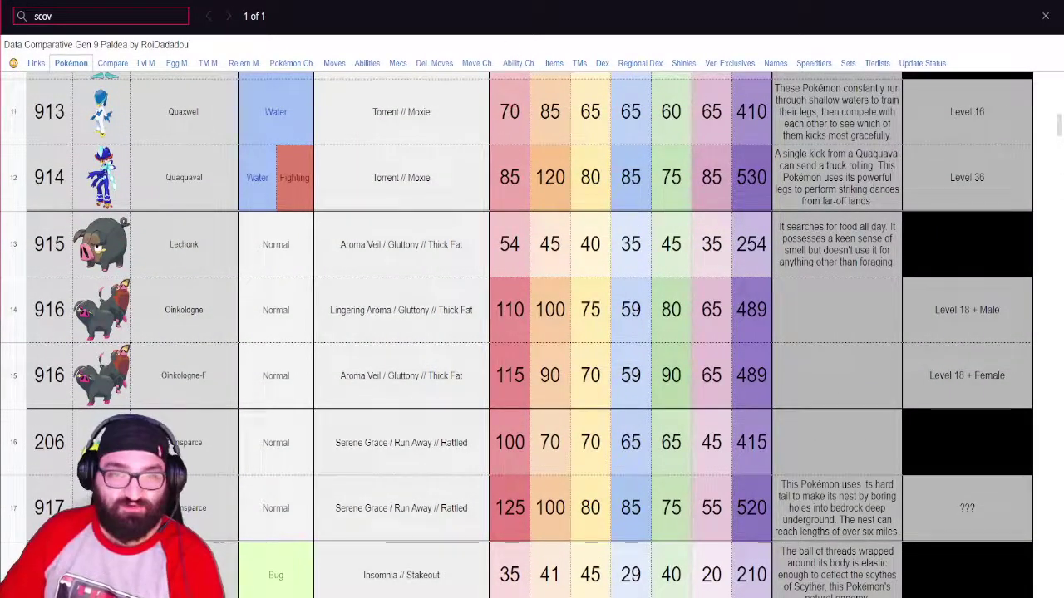
{"action": "key", "text": "ctrl+Tab"}
{"action": "scroll", "coordinate": [177, 353], "scroll_direction": "down", "scroll_amount": 4}
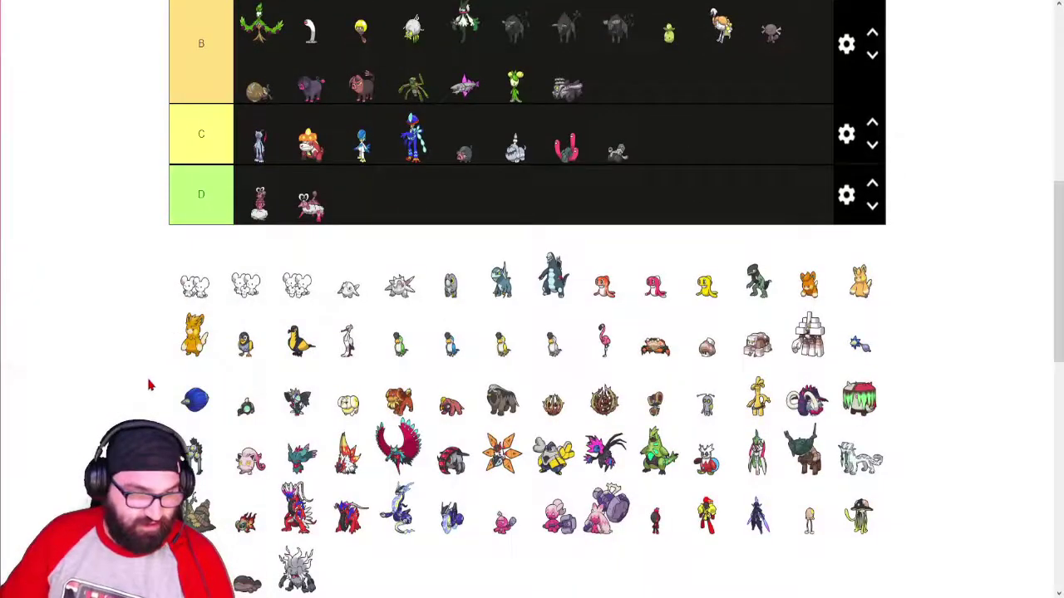
{"action": "scroll", "coordinate": [150, 385], "scroll_direction": "up", "scroll_amount": 2}
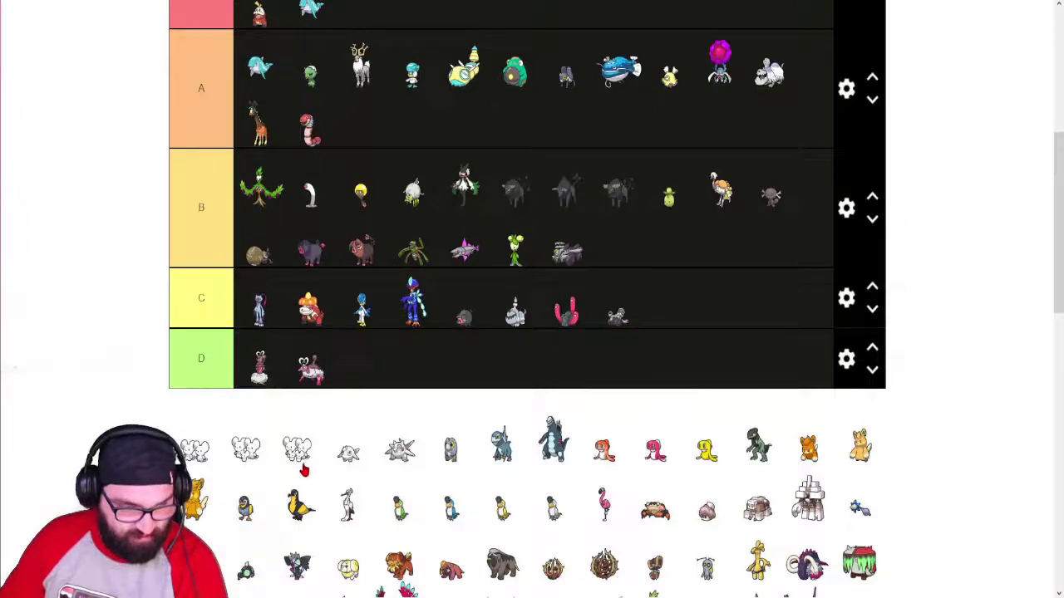
{"action": "key", "text": "alt+Tab"}
{"action": "scroll", "coordinate": [206, 416], "scroll_direction": "down", "scroll_amount": 10}
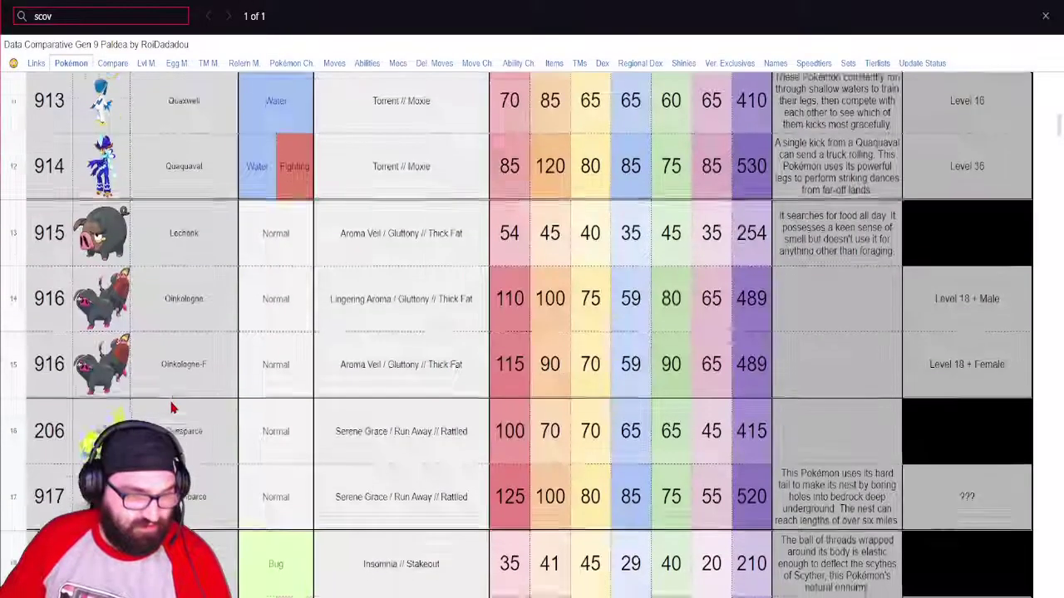
{"action": "scroll", "coordinate": [206, 415], "scroll_direction": "down", "scroll_amount": 15}
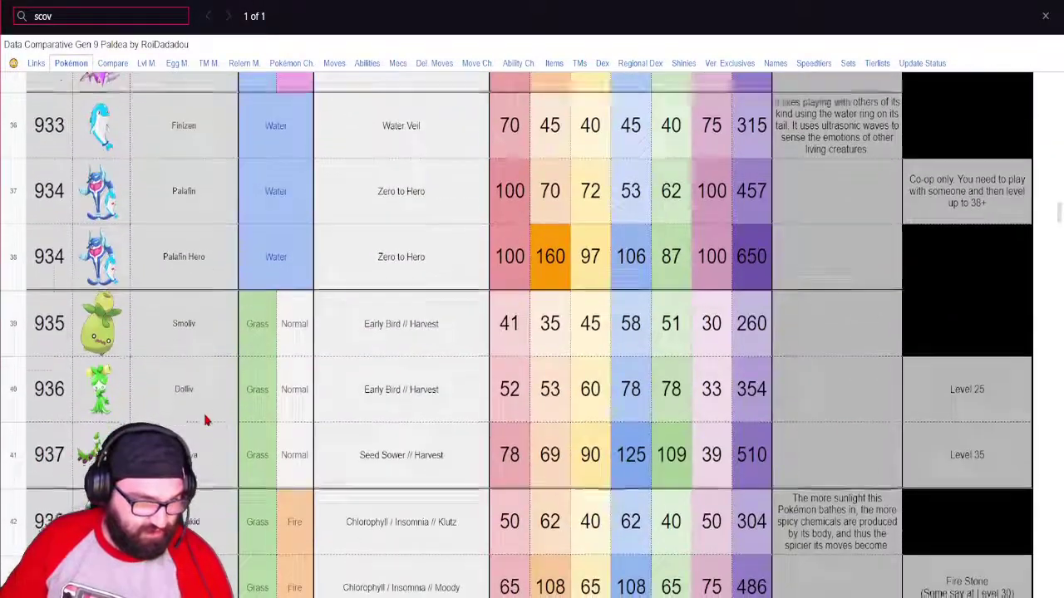
{"action": "scroll", "coordinate": [207, 425], "scroll_direction": "down", "scroll_amount": 1}
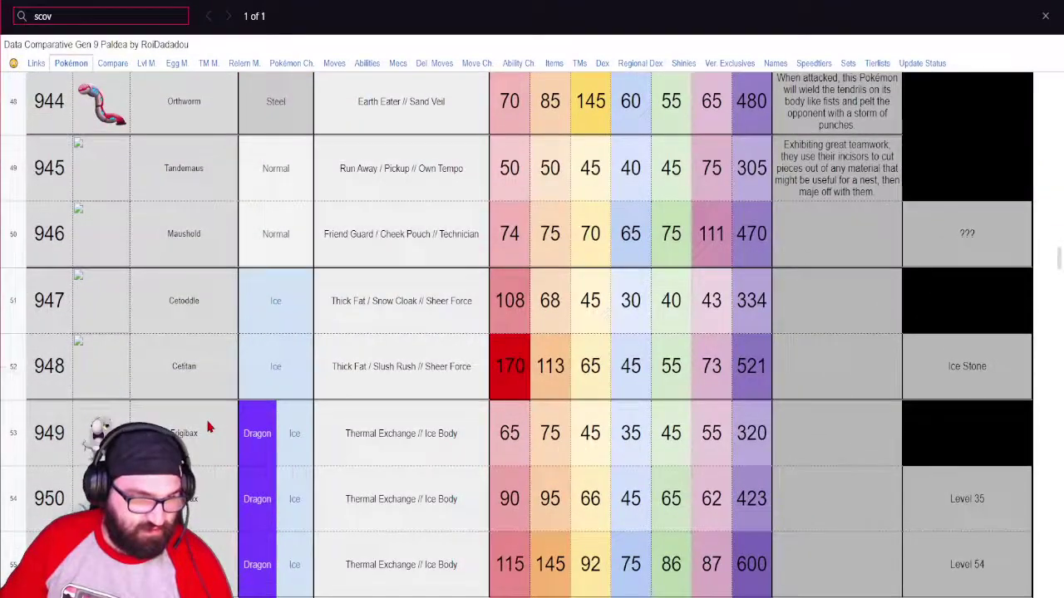
{"action": "scroll", "coordinate": [256, 423], "scroll_direction": "up", "scroll_amount": 1}
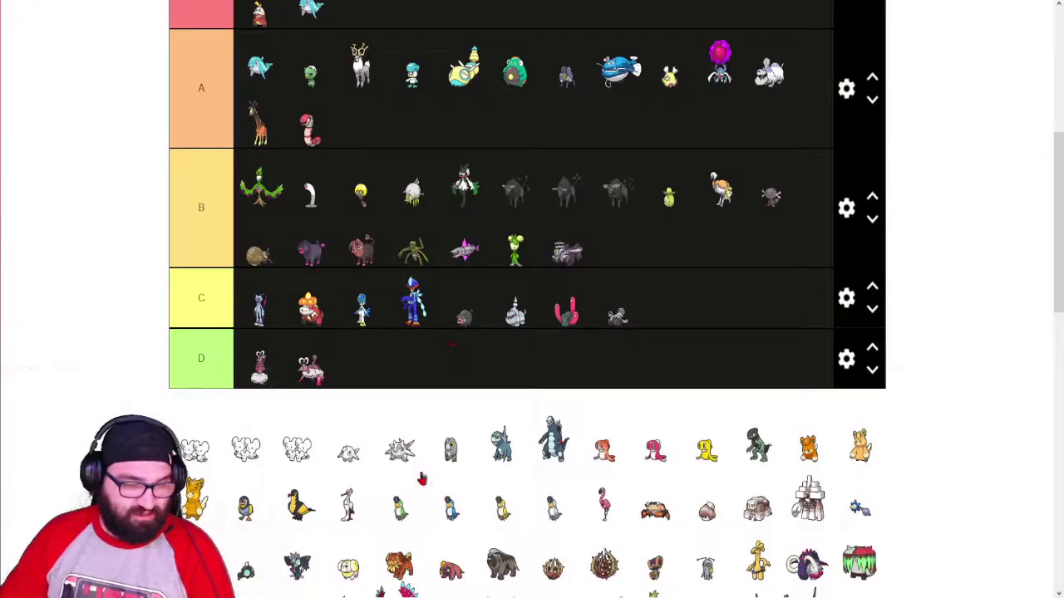
- Rank the three Tandemaus and Maushold sprites first in the C tier, directly before Crocalor
{"action": "left_click_drag", "start_coordinate": [195, 449], "coordinate": [326, 312]}
{"action": "left_click_drag", "start_coordinate": [245, 449], "coordinate": [310, 312]}
{"action": "left_click_drag", "start_coordinate": [199, 456], "coordinate": [402, 337]}
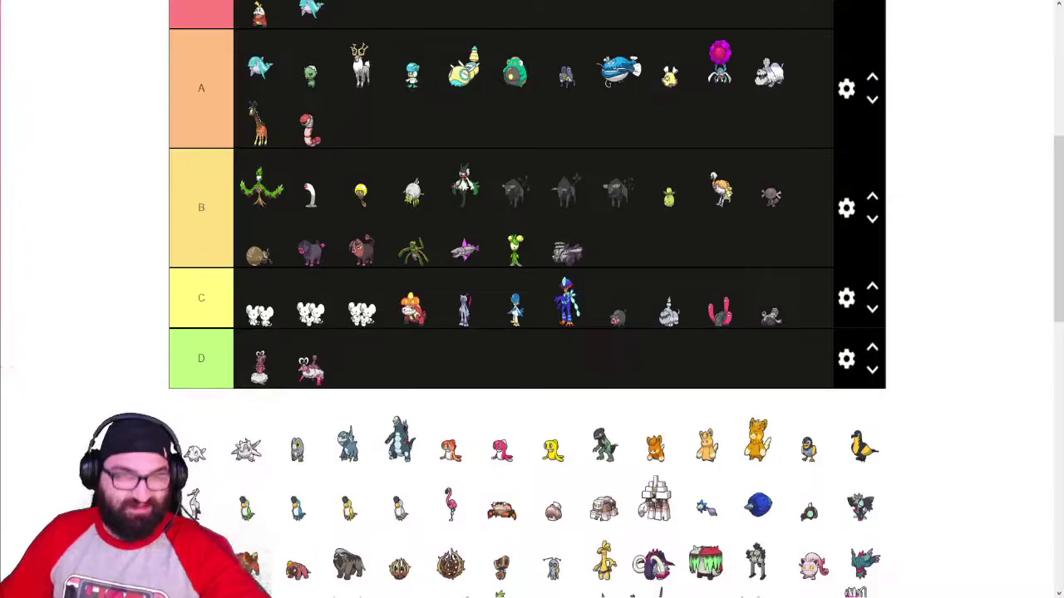
- Search the spreadsheet's moves list for "mau" and read the Population Bomb and Tidy Up move descriptions
{"action": "key", "text": "alt+Tab"}
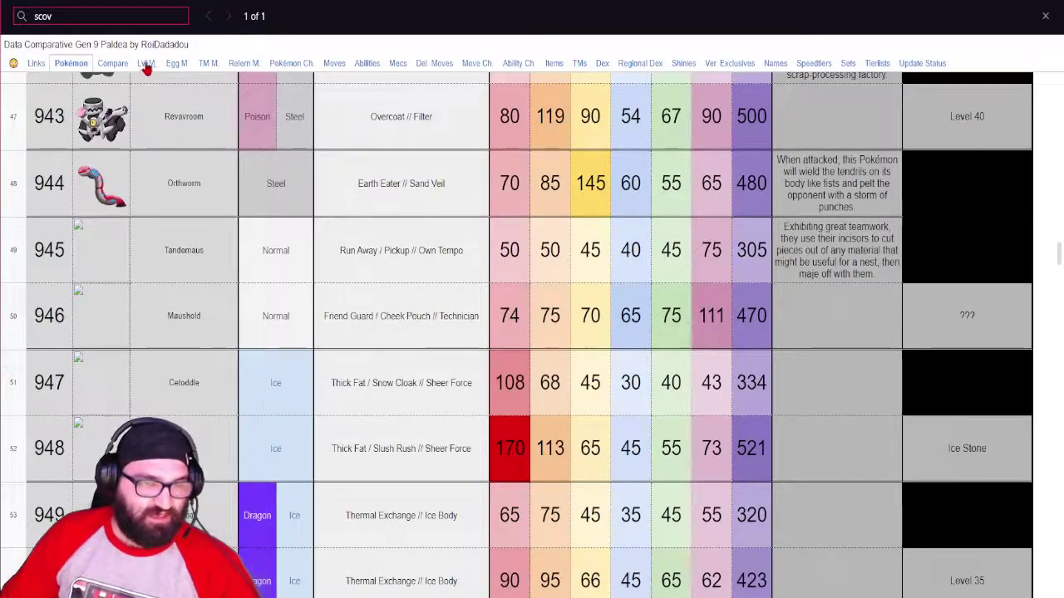
{"action": "left_click", "coordinate": [331, 69]}
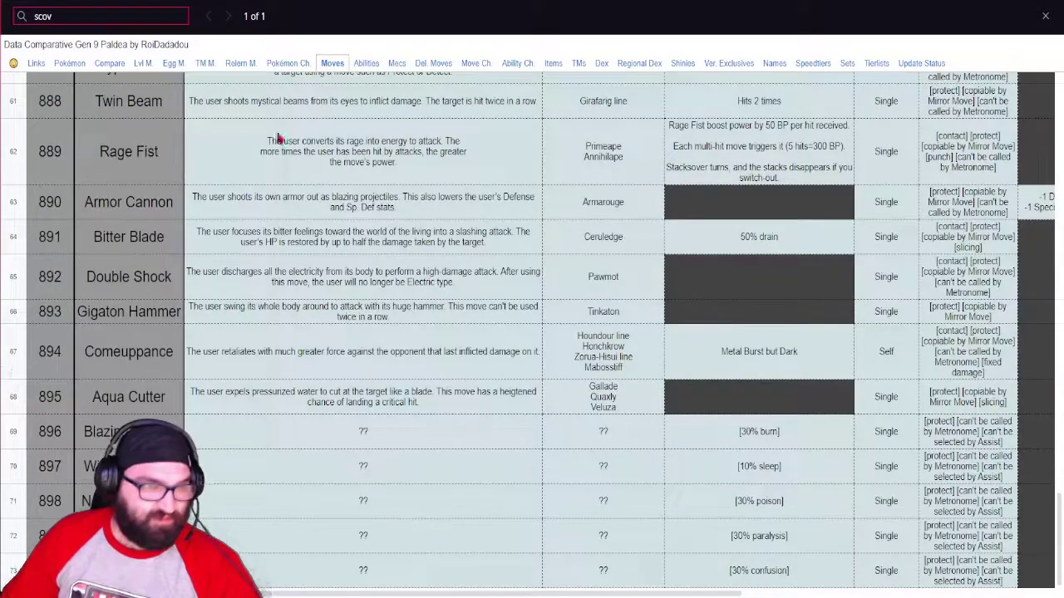
{"action": "key", "text": "ctrl+f"}
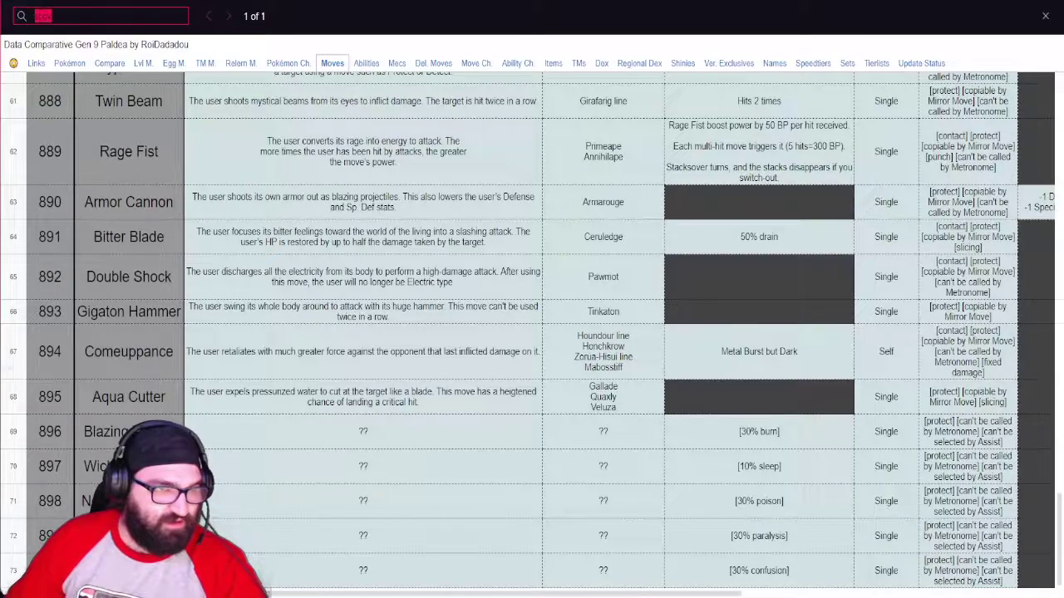
{"action": "type", "text": "mau"}
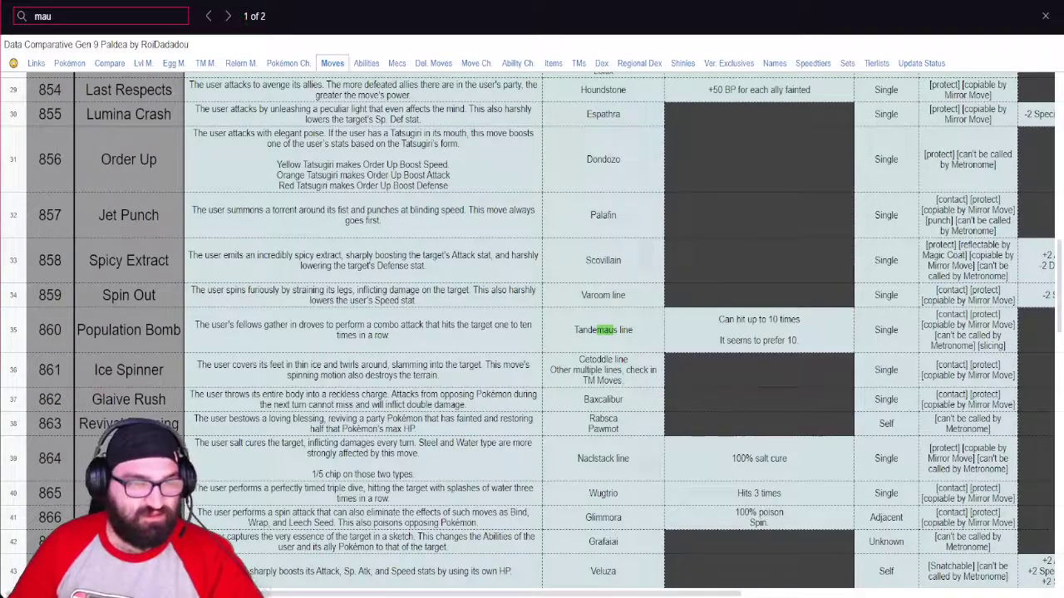
{"action": "left_click", "coordinate": [229, 23]}
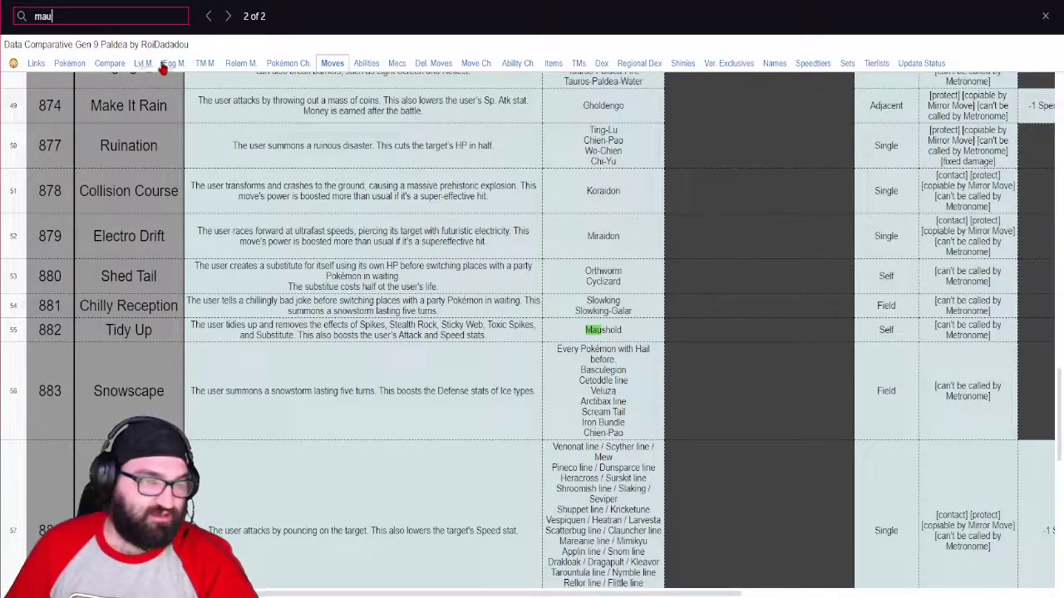
{"action": "key", "text": "Escape"}
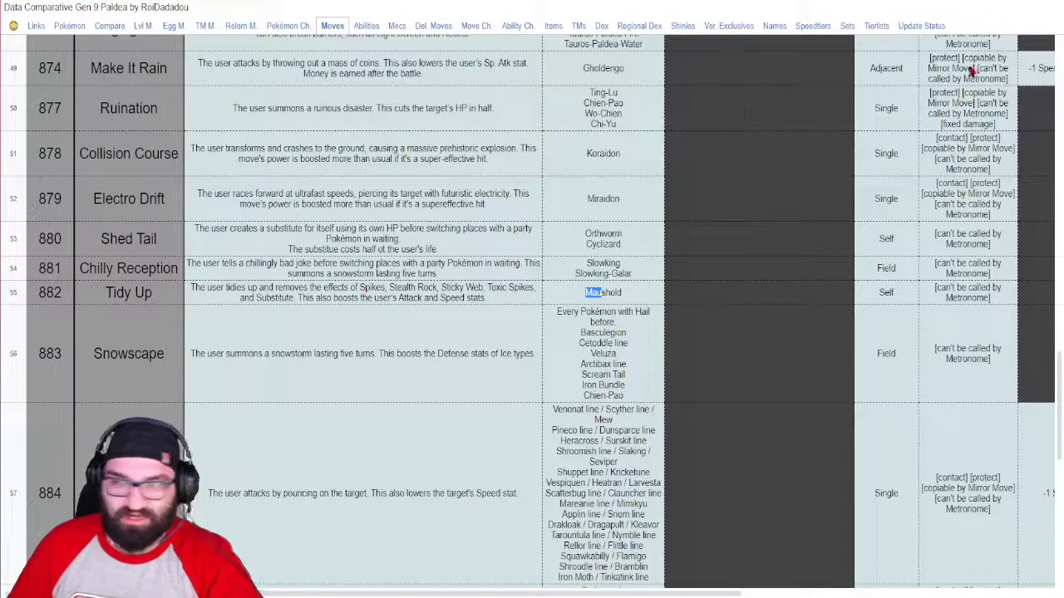
- Check the stats and abilities of Cetoddle and Cetitan in the spreadsheet's Pokémon list
{"action": "left_click", "coordinate": [82, 28]}
{"action": "scroll", "coordinate": [152, 370], "scroll_direction": "down", "scroll_amount": 9}
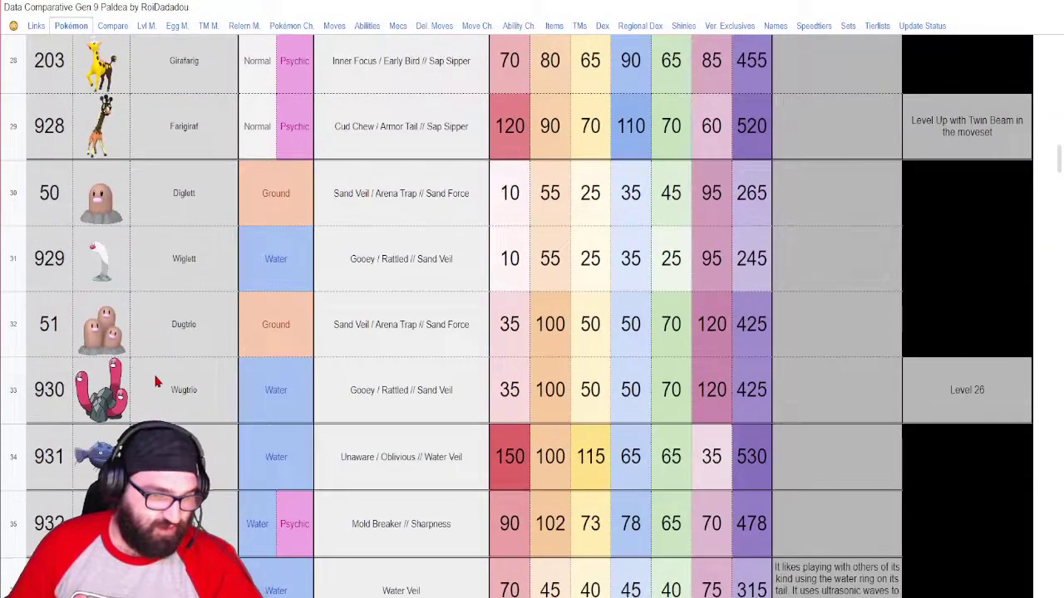
{"action": "scroll", "coordinate": [156, 386], "scroll_direction": "down", "scroll_amount": 10}
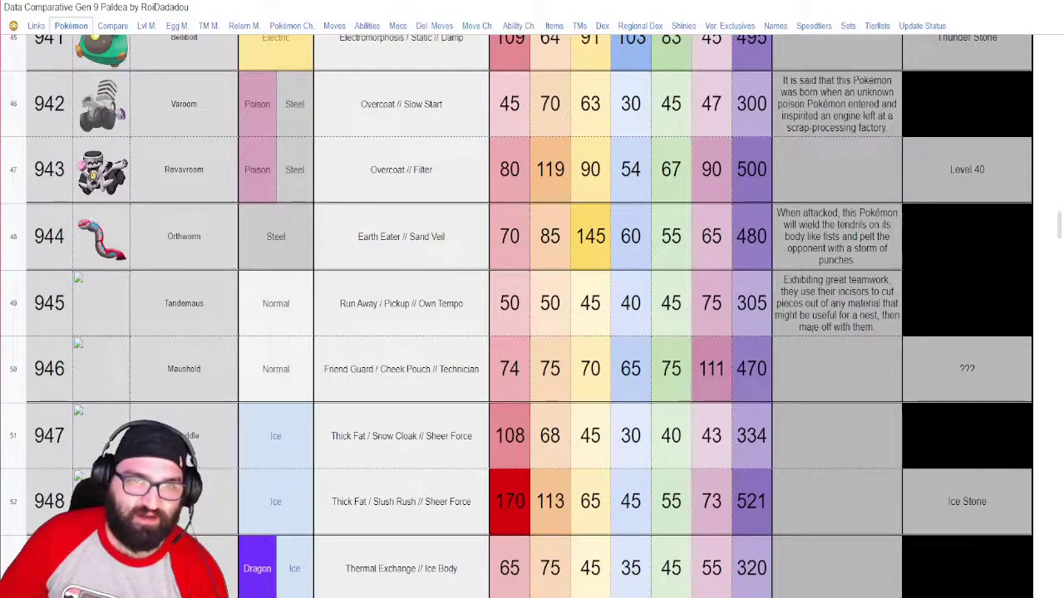
- Back in the tier list, rank Cetoddle first in the B tier and Cetitan in the A tier between Quaxly and Dudunsparce
{"action": "key", "text": "alt+Tab"}
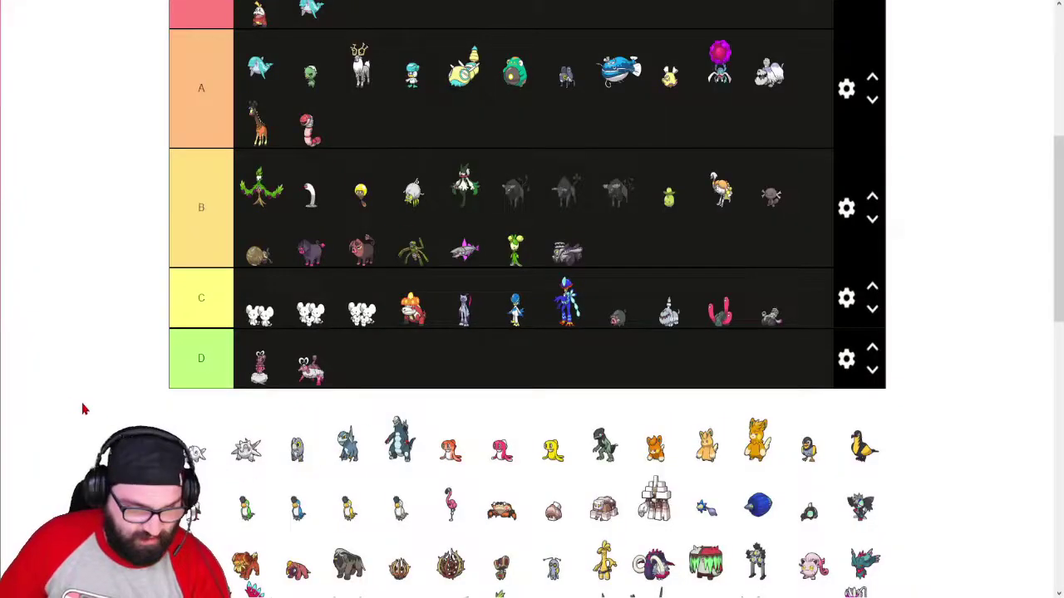
{"action": "left_click_drag", "start_coordinate": [195, 454], "coordinate": [250, 191]}
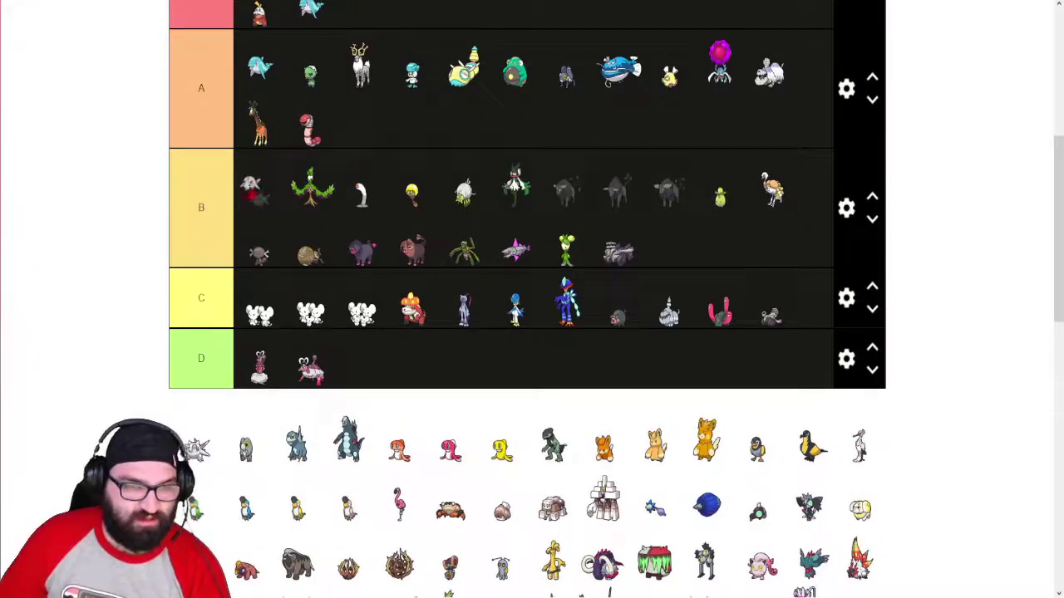
{"action": "scroll", "coordinate": [127, 354], "scroll_direction": "up", "scroll_amount": 1}
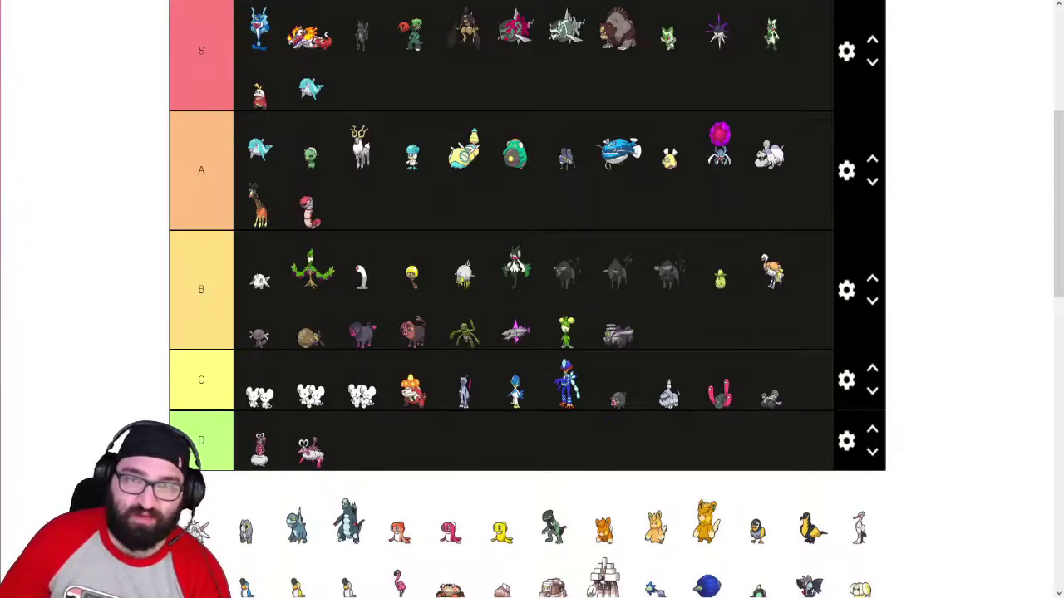
{"action": "left_click_drag", "start_coordinate": [196, 528], "coordinate": [466, 166]}
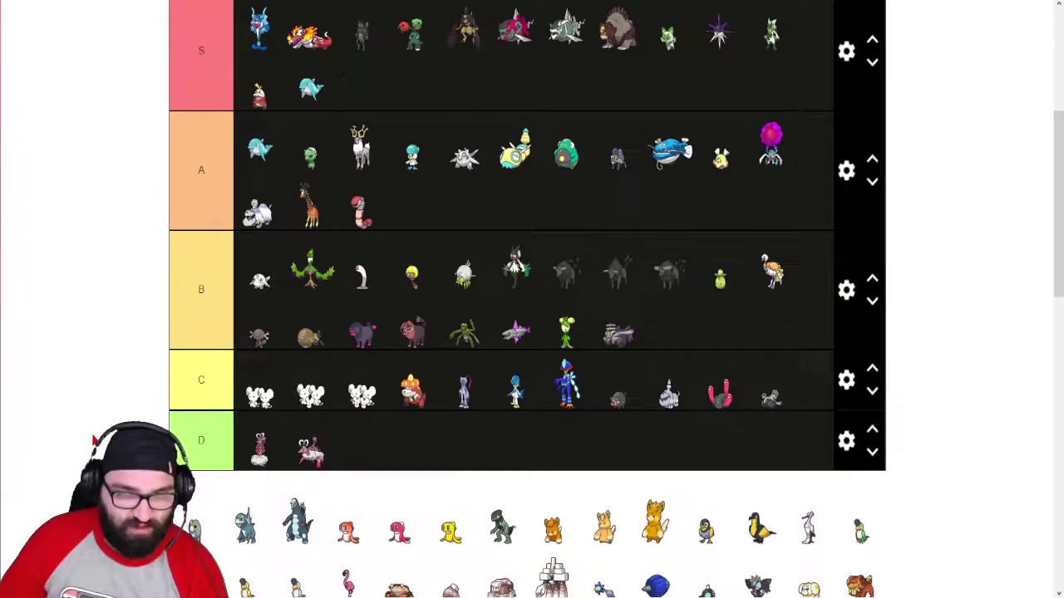
- Rank Frigibax and Arctibax side by side among the Tauros in the B tier, and Baxcalibur last in the A tier after Orthworm
{"action": "scroll", "coordinate": [98, 453], "scroll_direction": "up", "scroll_amount": 1}
{"action": "scroll", "coordinate": [97, 453], "scroll_direction": "down", "scroll_amount": 2}
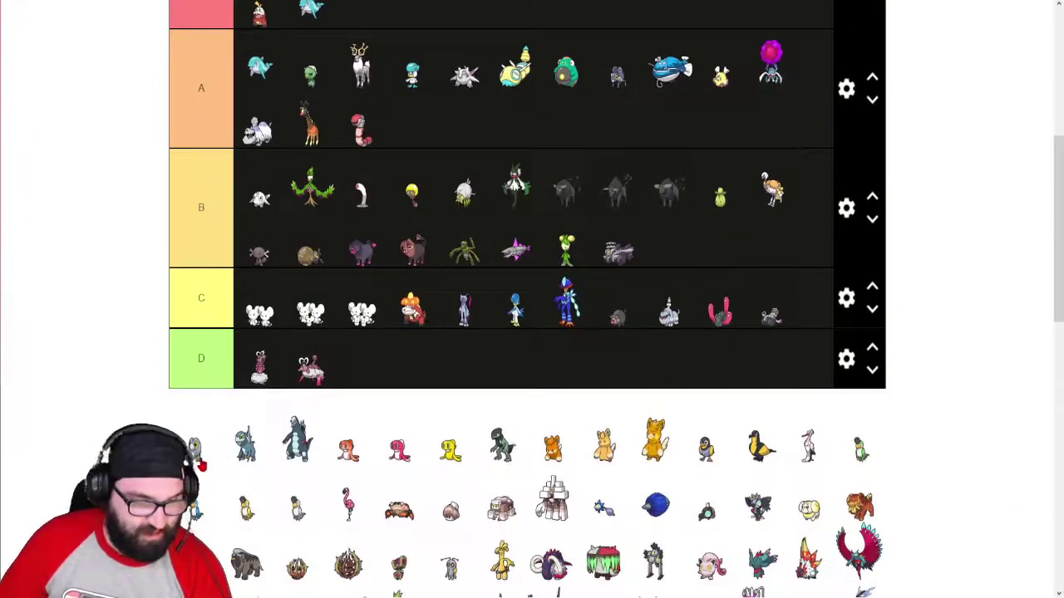
{"action": "scroll", "coordinate": [527, 236], "scroll_direction": "up", "scroll_amount": 1}
{"action": "left_click_drag", "start_coordinate": [194, 524], "coordinate": [600, 280]}
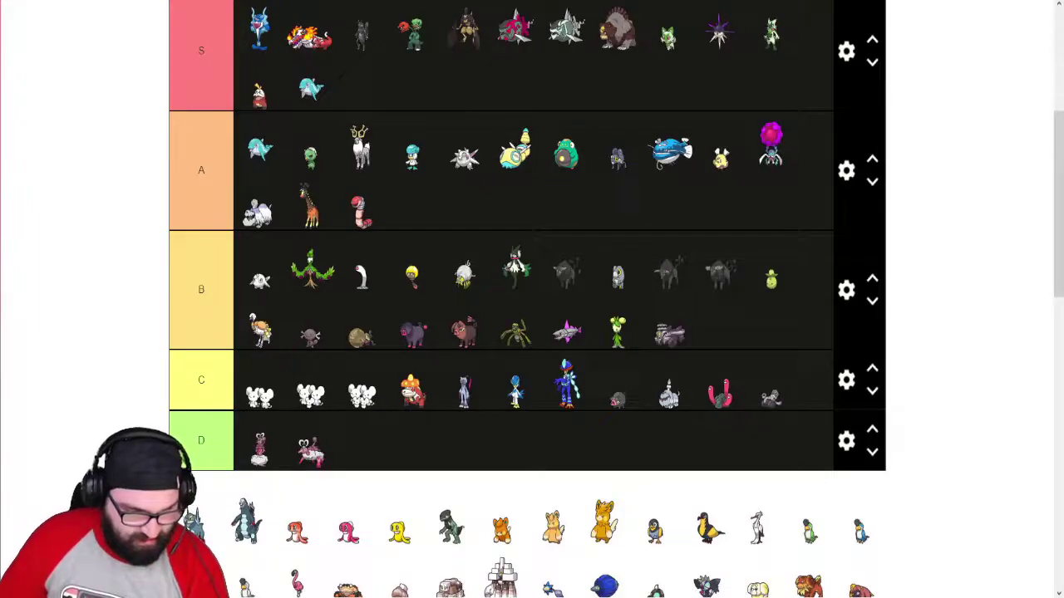
{"action": "left_click_drag", "start_coordinate": [193, 520], "coordinate": [669, 270]}
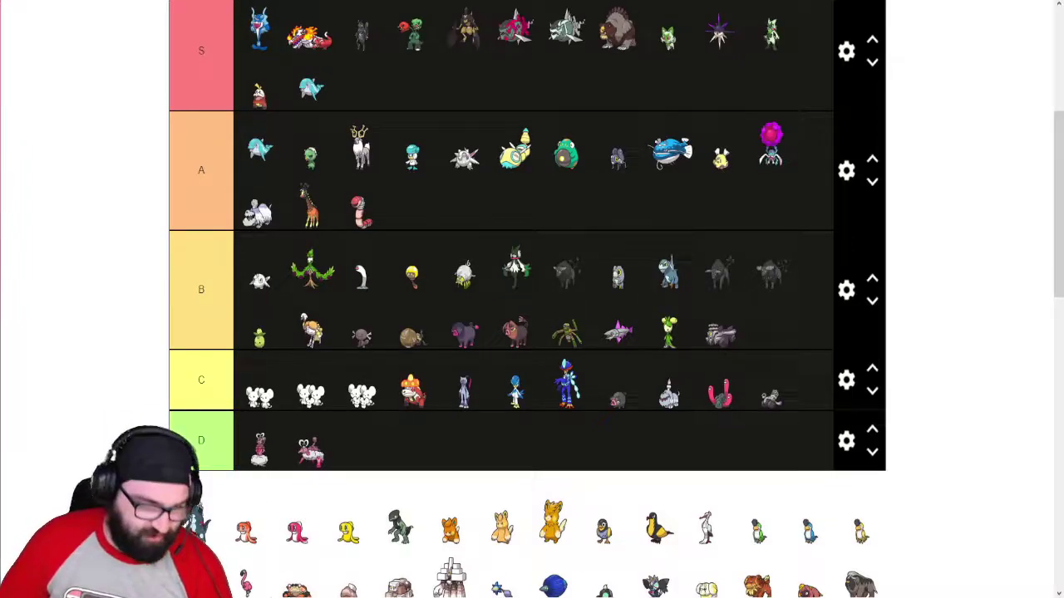
{"action": "left_click_drag", "start_coordinate": [198, 523], "coordinate": [431, 235]}
- Check the stats and abilities of Frigibax, Arctibax and Baxcalibur in the spreadsheet's Pokémon list
{"action": "key", "text": "alt+Tab"}
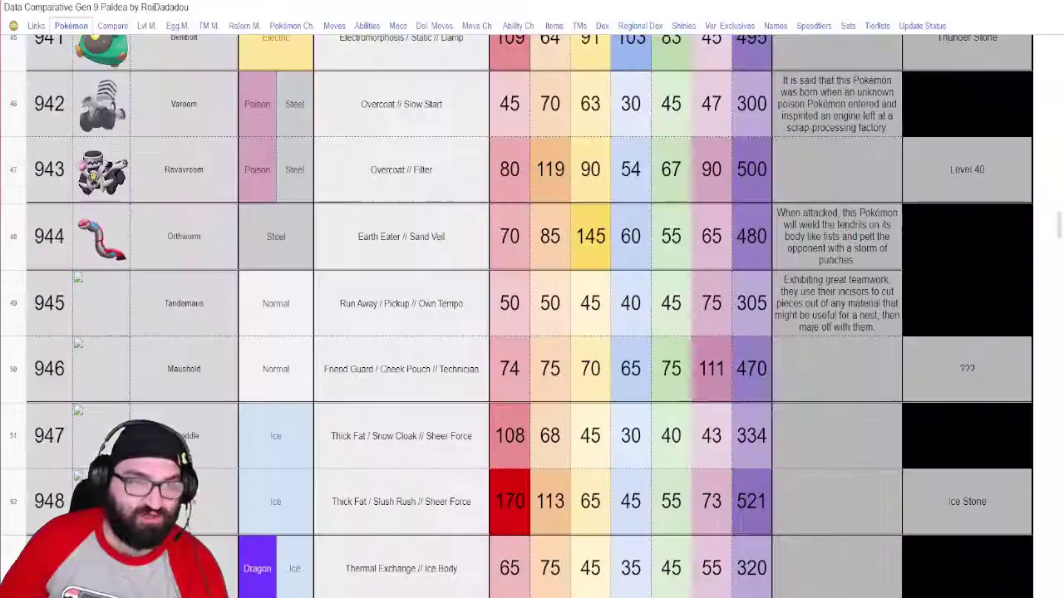
{"action": "scroll", "coordinate": [297, 384], "scroll_direction": "down", "scroll_amount": 5}
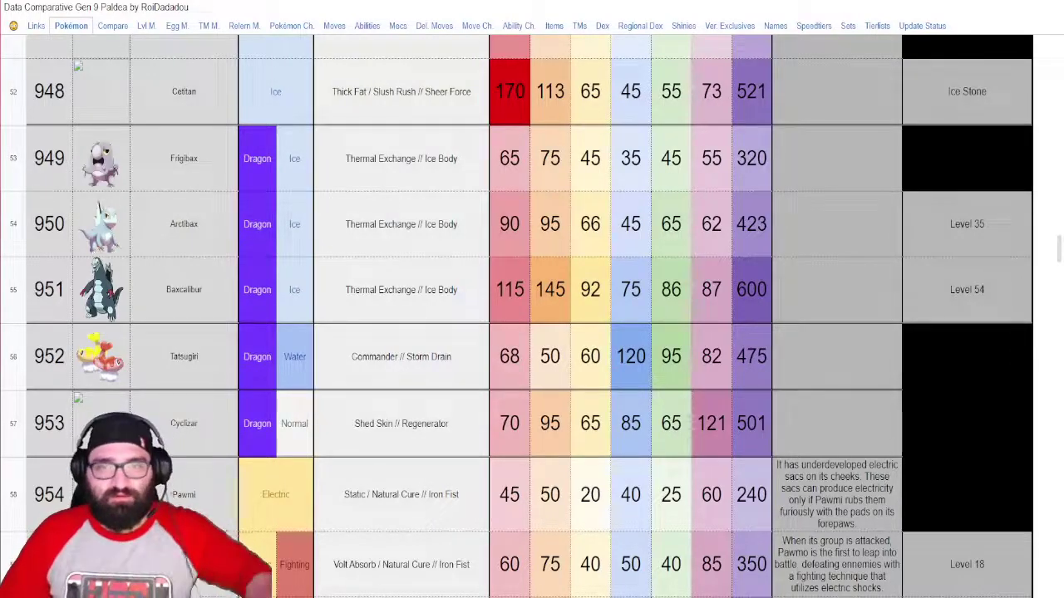
- Search the web for "tyranitar" and view its base stats on the Bulbapedia page
{"action": "key", "text": "ctrl+t"}
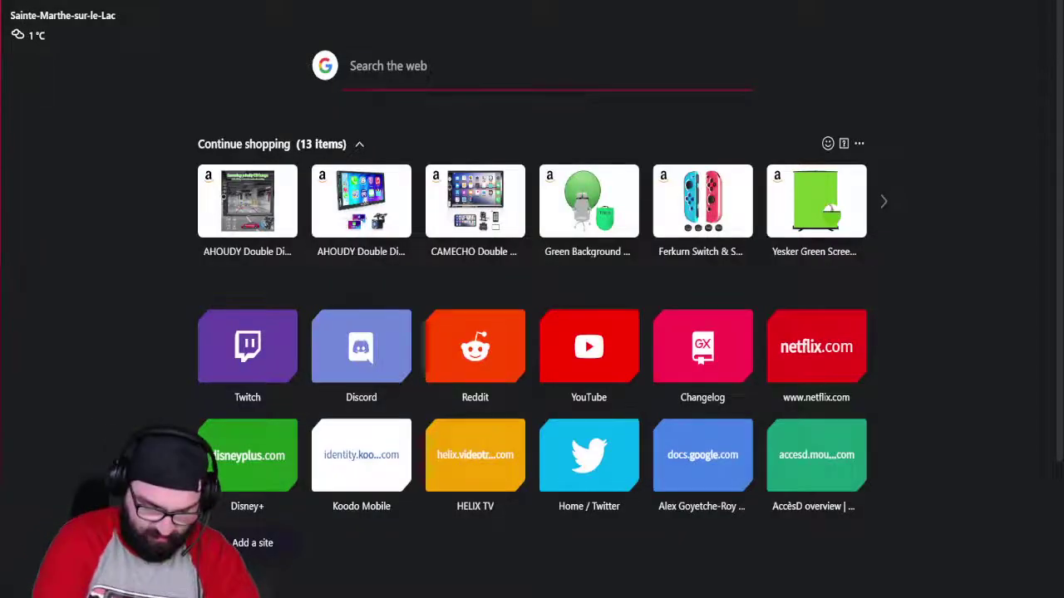
{"action": "key", "text": "Return"}
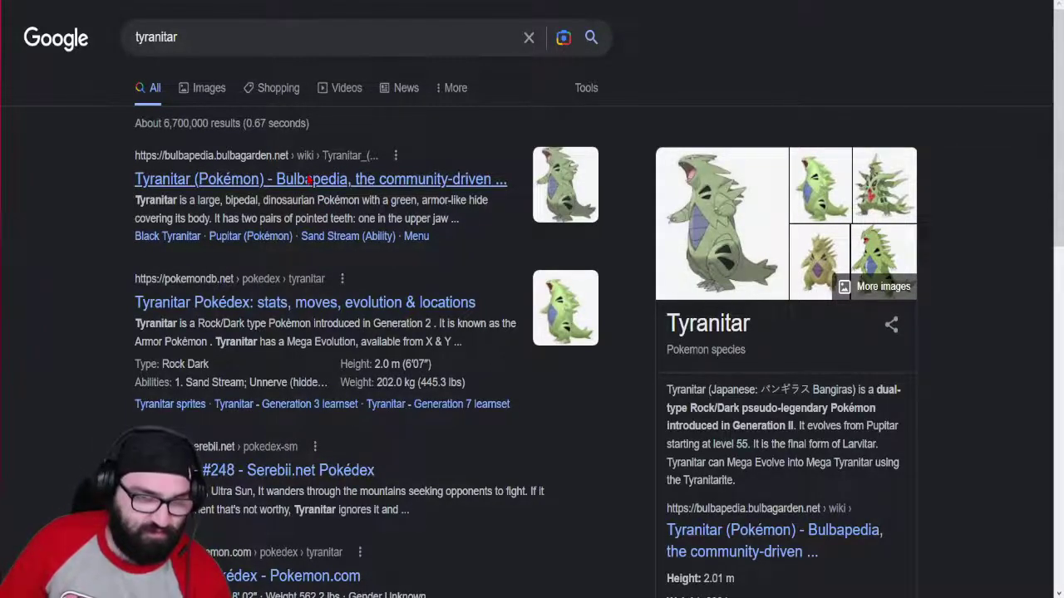
{"action": "left_click", "coordinate": [307, 180]}
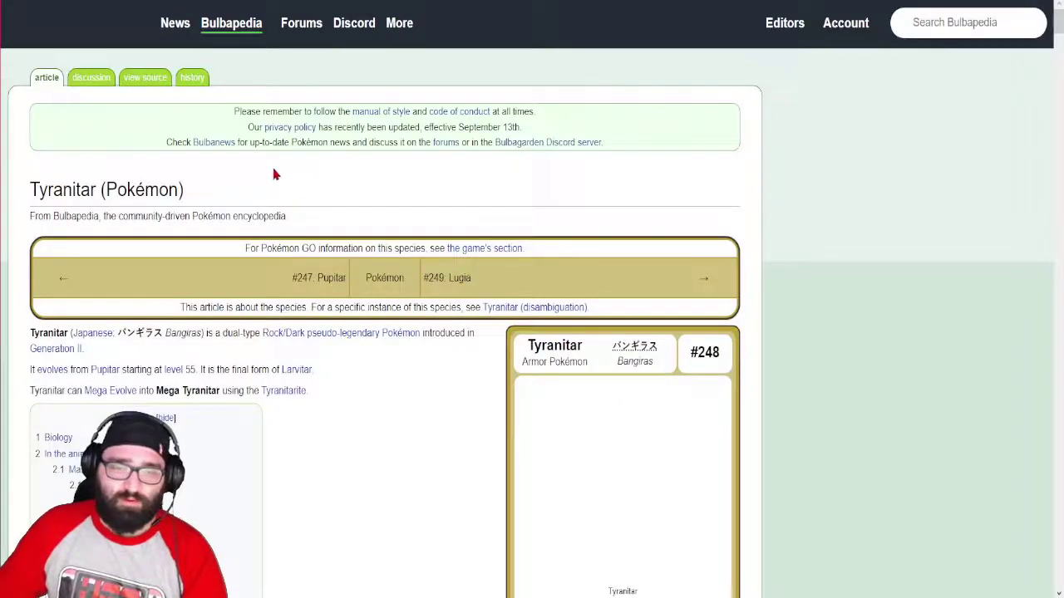
{"action": "scroll", "coordinate": [418, 252], "scroll_direction": "down", "scroll_amount": 5}
{"action": "scroll", "coordinate": [432, 255], "scroll_direction": "down", "scroll_amount": 15}
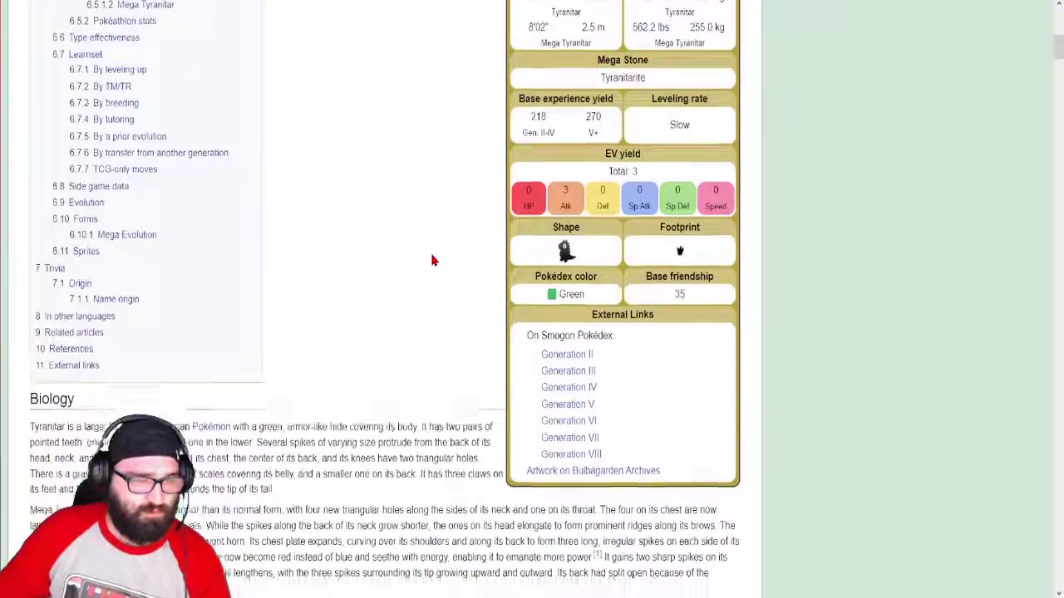
{"action": "scroll", "coordinate": [414, 291], "scroll_direction": "down", "scroll_amount": 15}
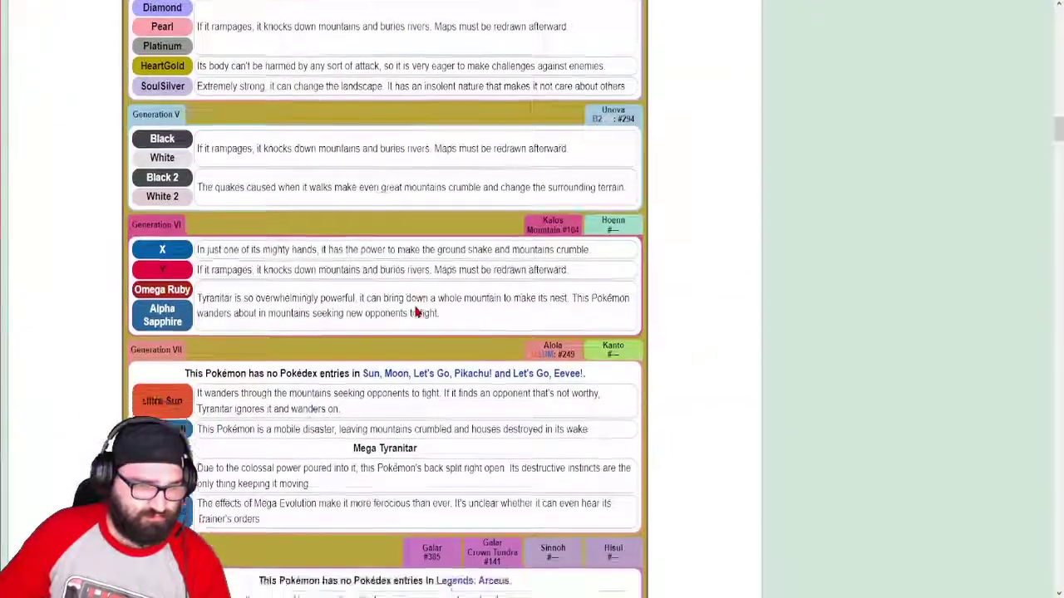
{"action": "scroll", "coordinate": [421, 308], "scroll_direction": "down", "scroll_amount": 15}
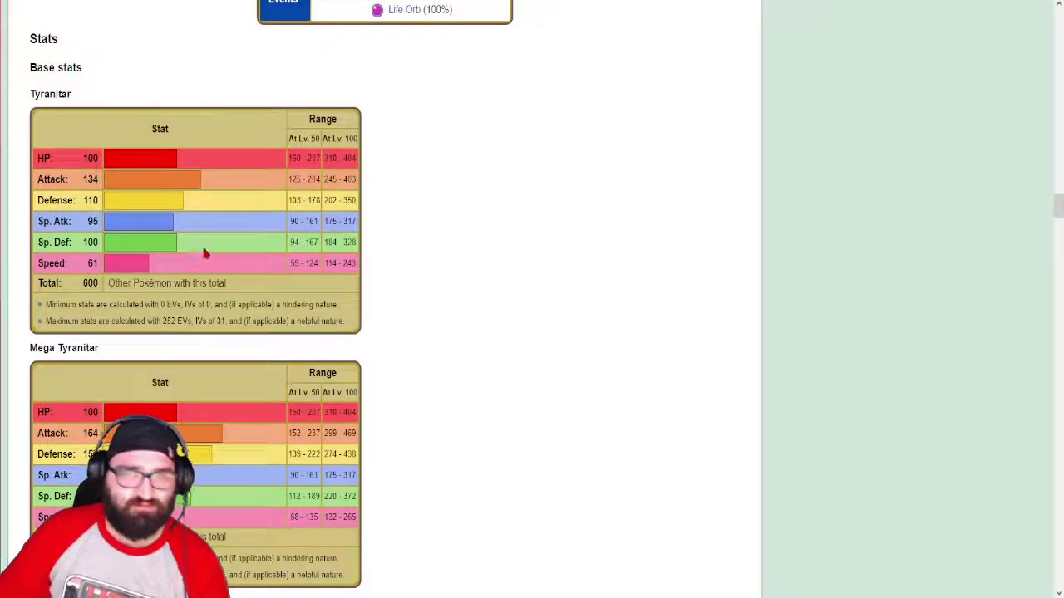
- Return to the spreadsheet's Pokémon list to compare Baxcalibur's stats with Tyranitar's and check Tatsugiri's row
{"action": "key", "text": "ctrl+Tab"}
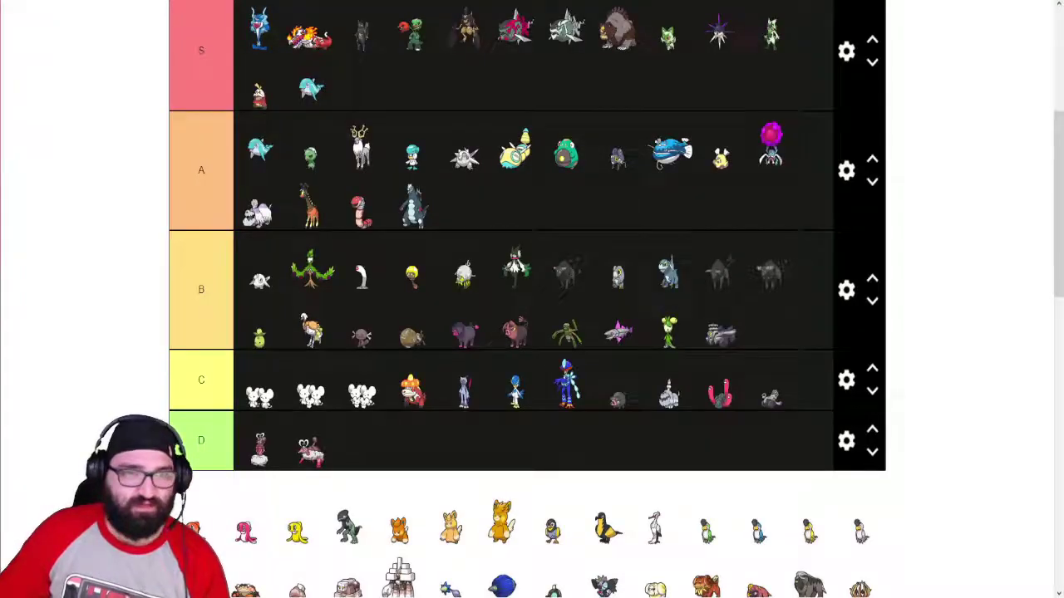
{"action": "key", "text": "ctrl+Tab"}
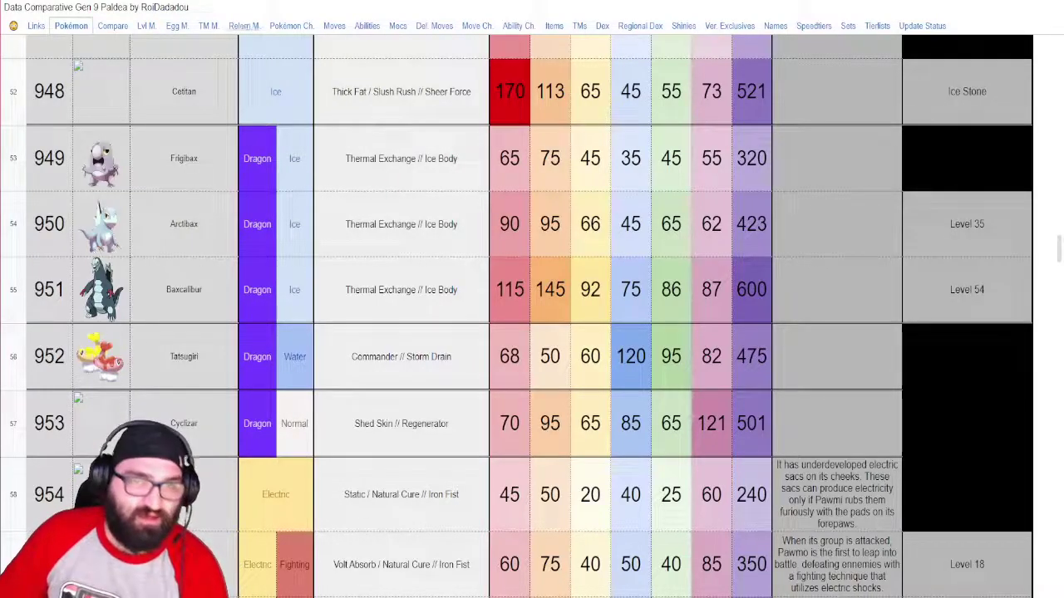
- In the tier list, rank the orange, pink and yellow Tatsugiri forms at the end of the A tier after Baxcalibur
{"action": "key", "text": "ctrl+Tab"}
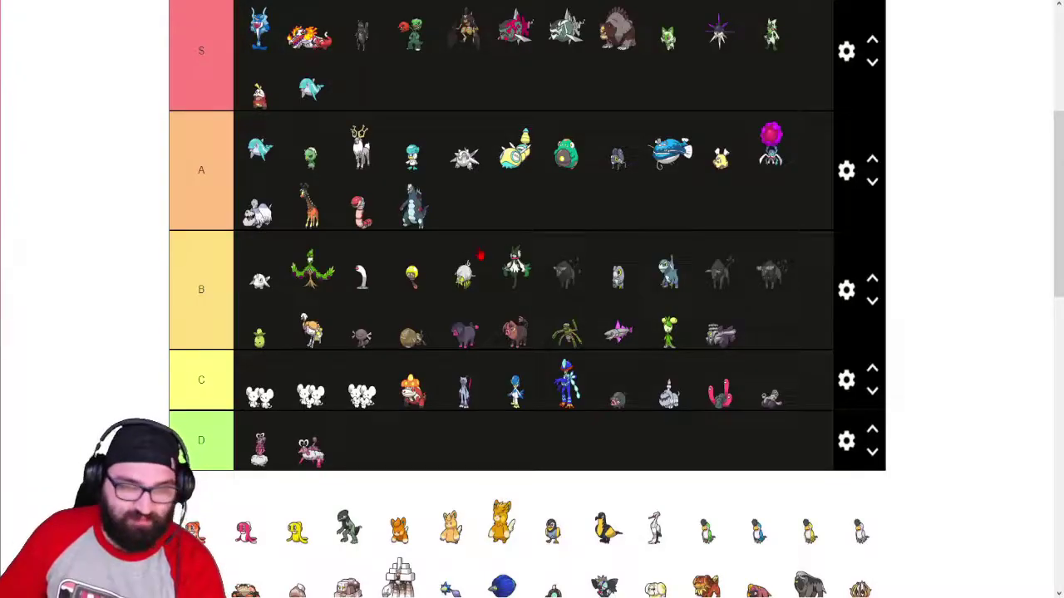
{"action": "scroll", "coordinate": [527, 299], "scroll_direction": "up", "scroll_amount": 1}
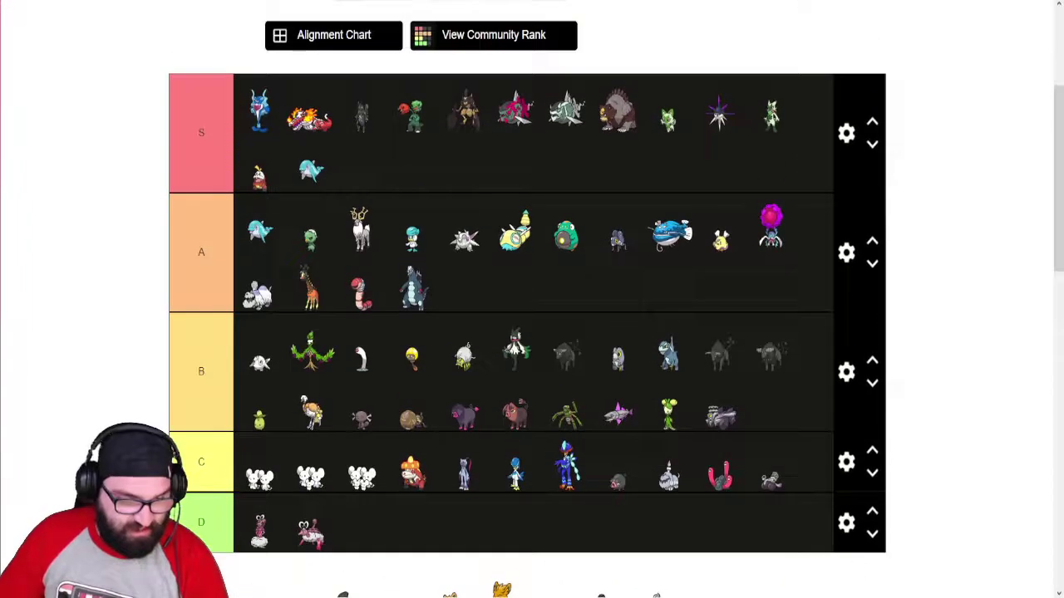
{"action": "scroll", "coordinate": [527, 300], "scroll_direction": "down", "scroll_amount": 2}
{"action": "scroll", "coordinate": [527, 299], "scroll_direction": "up", "scroll_amount": 1}
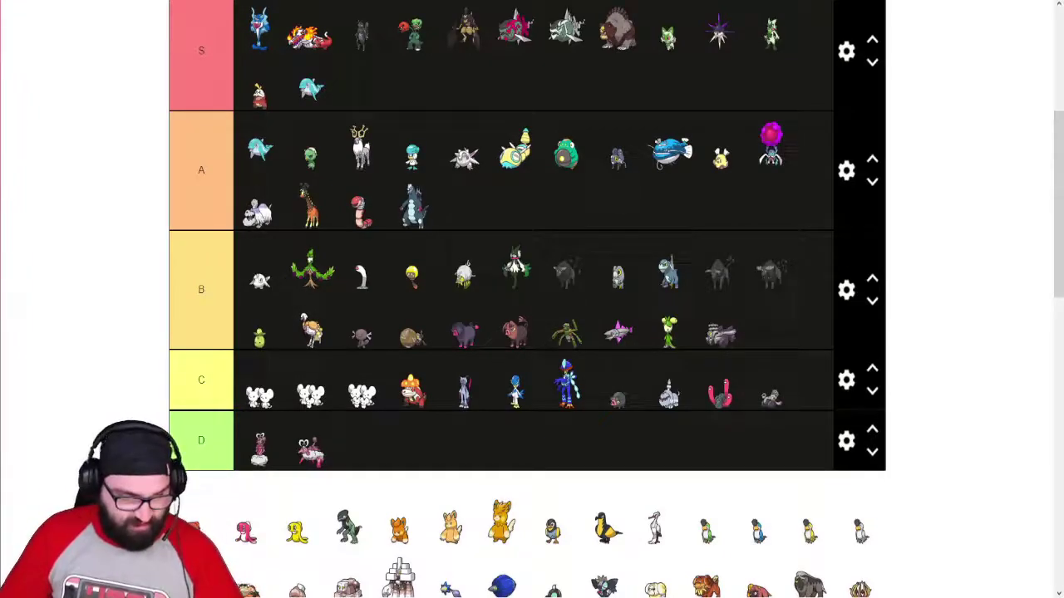
{"action": "left_click_drag", "start_coordinate": [201, 492], "coordinate": [449, 214]}
{"action": "left_click_drag", "start_coordinate": [200, 528], "coordinate": [495, 218]}
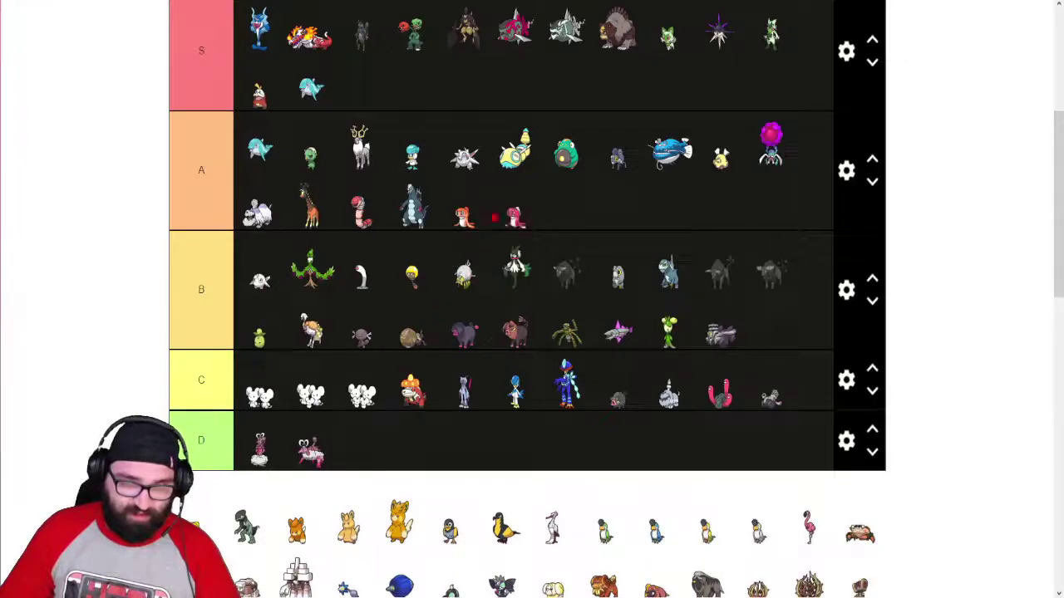
{"action": "left_click_drag", "start_coordinate": [196, 526], "coordinate": [565, 218]}
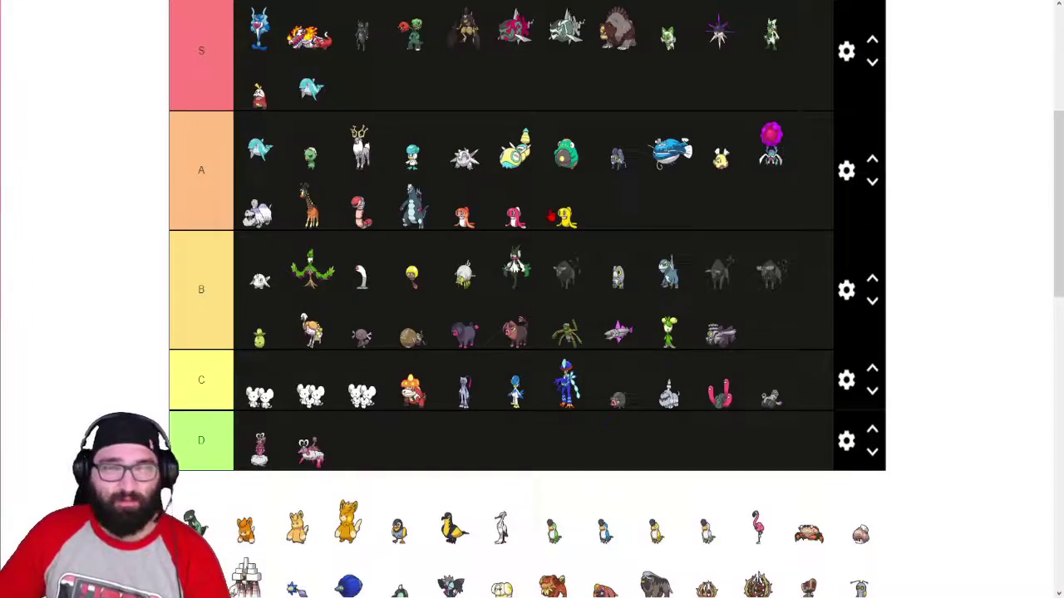
- Rank Cyclizar in the A tier between Dudunsparce and Bellibolt
{"action": "left_click_drag", "start_coordinate": [278, 323], "coordinate": [565, 73]}
{"action": "scroll", "coordinate": [283, 332], "scroll_direction": "down", "scroll_amount": 1}
{"action": "scroll", "coordinate": [182, 251], "scroll_direction": "up", "scroll_amount": 2}
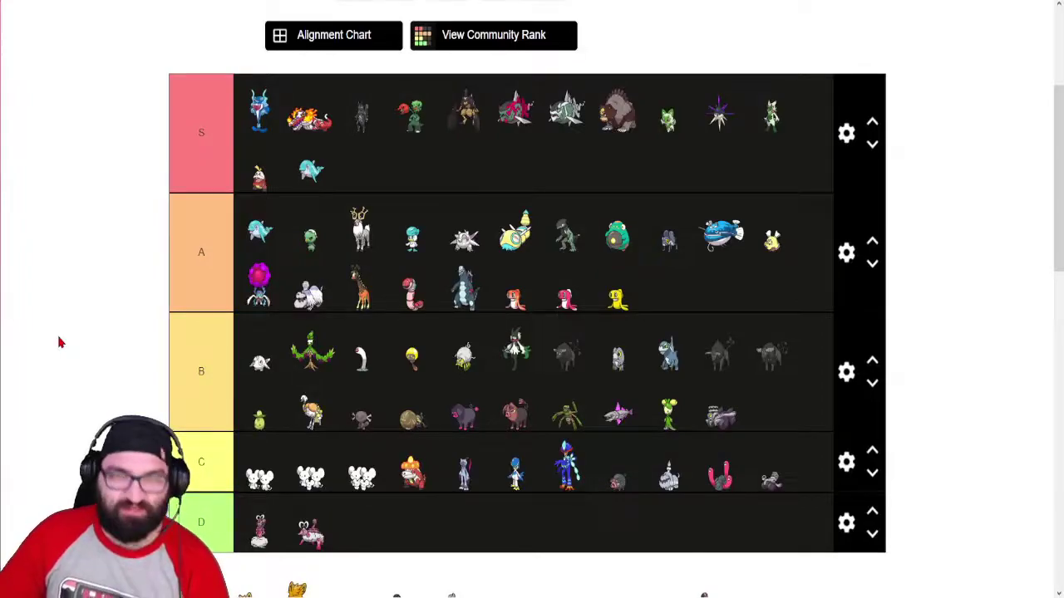
- Rank Pawmi and Pawmo in the B tier directly after Wiglett, and Pawmot in the A tier directly before Rabsca
{"action": "scroll", "coordinate": [83, 336], "scroll_direction": "down", "scroll_amount": 3}
{"action": "scroll", "coordinate": [133, 391], "scroll_direction": "up", "scroll_amount": 1}
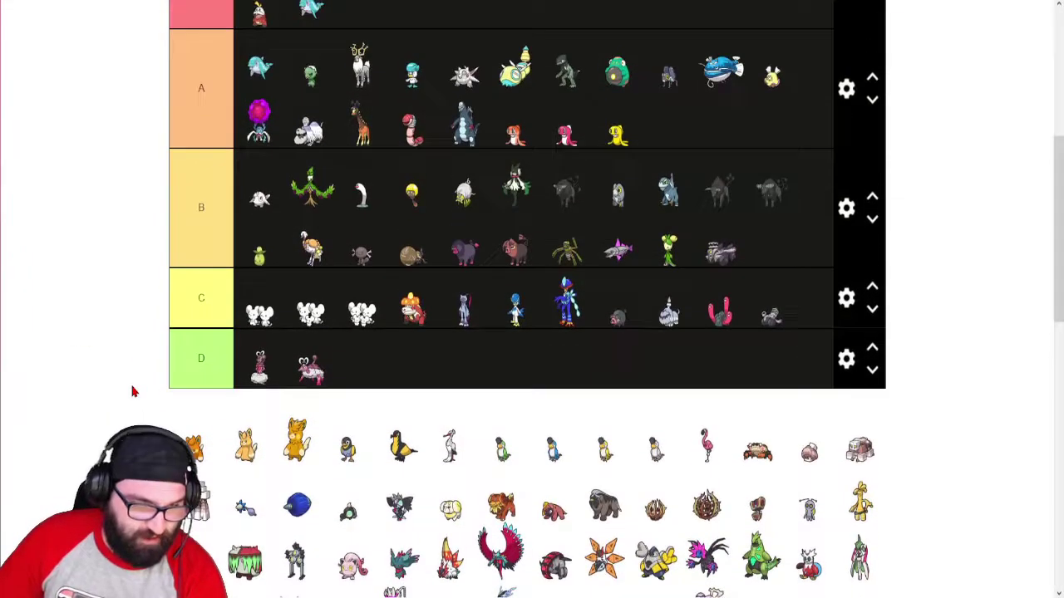
{"action": "left_click_drag", "start_coordinate": [192, 419], "coordinate": [361, 203]}
{"action": "left_click_drag", "start_coordinate": [245, 441], "coordinate": [463, 192]}
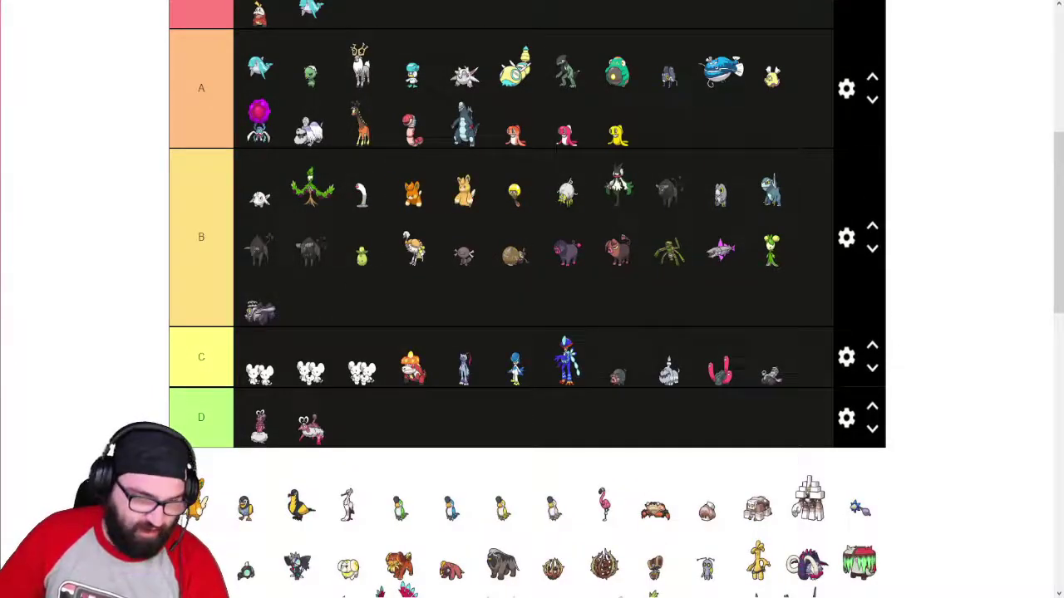
{"action": "left_click_drag", "start_coordinate": [197, 499], "coordinate": [255, 287]}
{"action": "scroll", "coordinate": [135, 254], "scroll_direction": "up", "scroll_amount": 2}
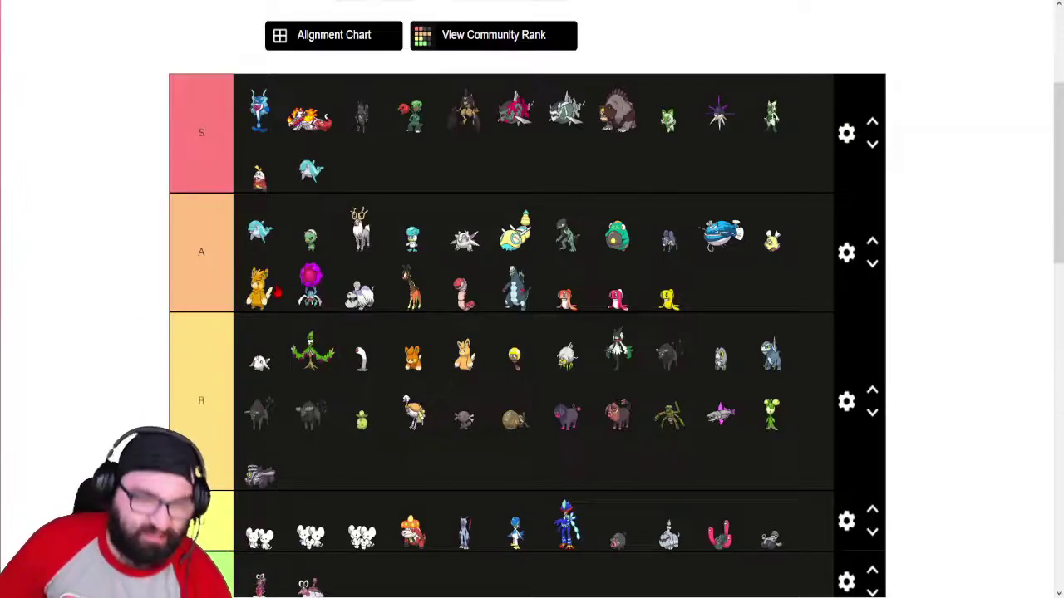
- Check the stats and abilities of the next Pokémon further down the spreadsheet's Pokémon list
{"action": "key", "text": "alt+Tab"}
{"action": "scroll", "coordinate": [295, 397], "scroll_direction": "down", "scroll_amount": 4}
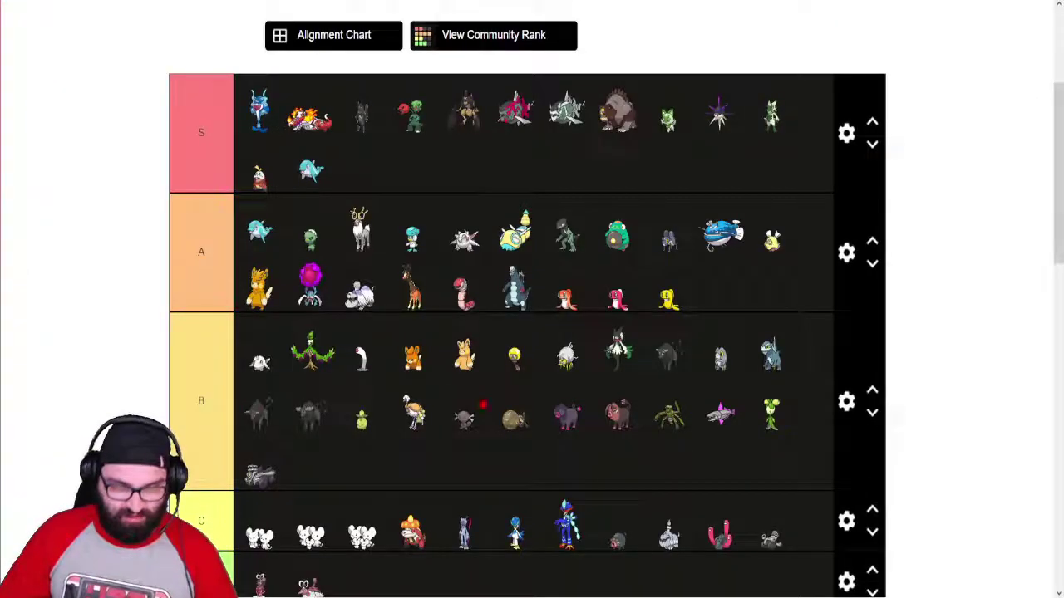
- Rank Wattrel in the B tier directly before Rellor, and Kilowattrel at the end of the A tier after the yellow Tatsugiri
{"action": "scroll", "coordinate": [527, 299], "scroll_direction": "down", "scroll_amount": 5}
{"action": "scroll", "coordinate": [219, 288], "scroll_direction": "up", "scroll_amount": 1}
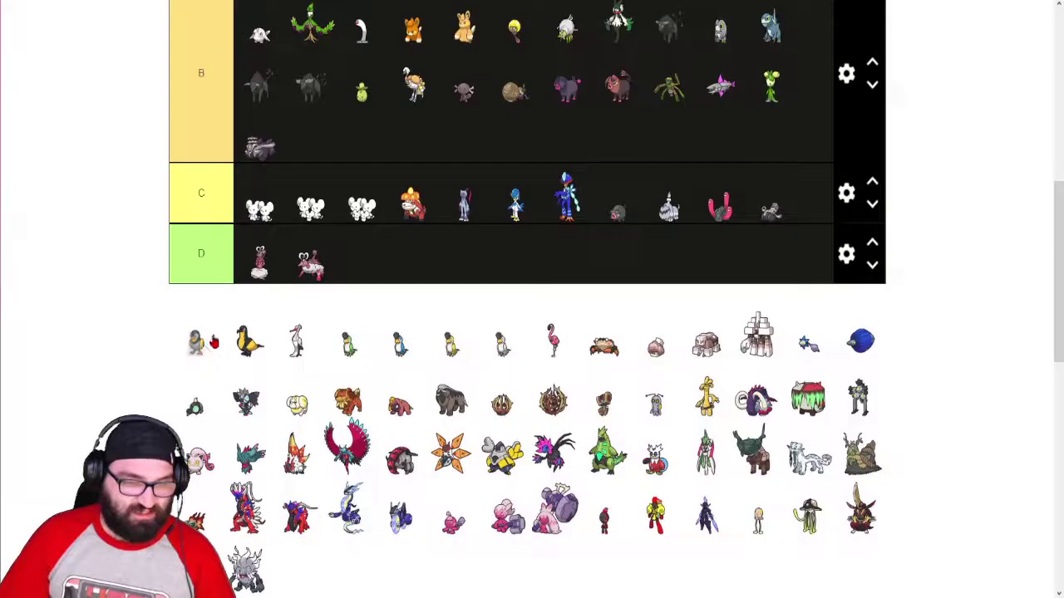
{"action": "left_click_drag", "start_coordinate": [204, 341], "coordinate": [516, 173]}
{"action": "scroll", "coordinate": [532, 188], "scroll_direction": "up", "scroll_amount": 1}
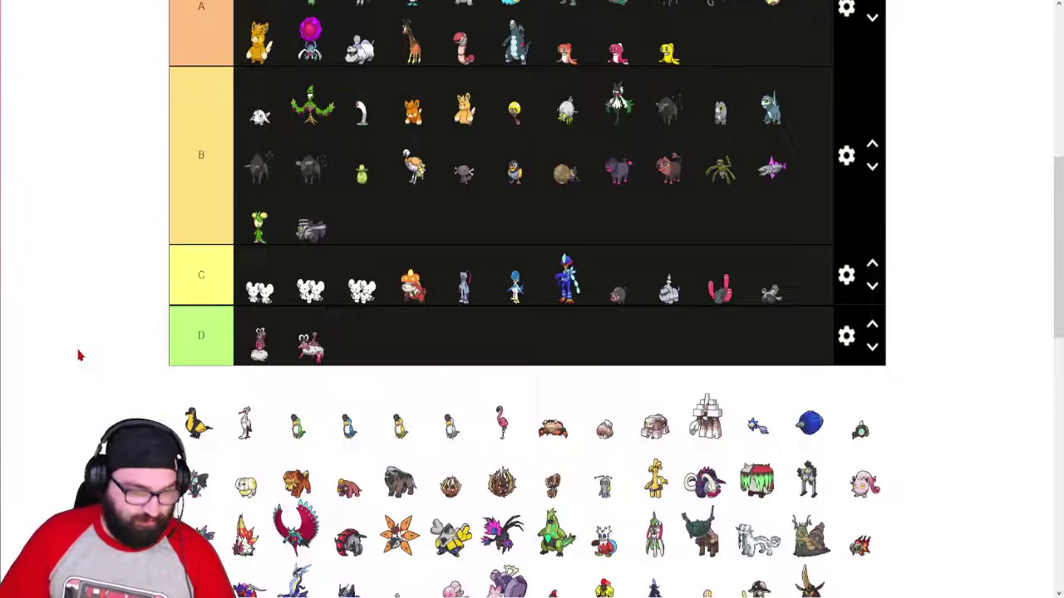
{"action": "left_click_drag", "start_coordinate": [201, 433], "coordinate": [704, 145]}
{"action": "scroll", "coordinate": [570, 230], "scroll_direction": "up", "scroll_amount": 1}
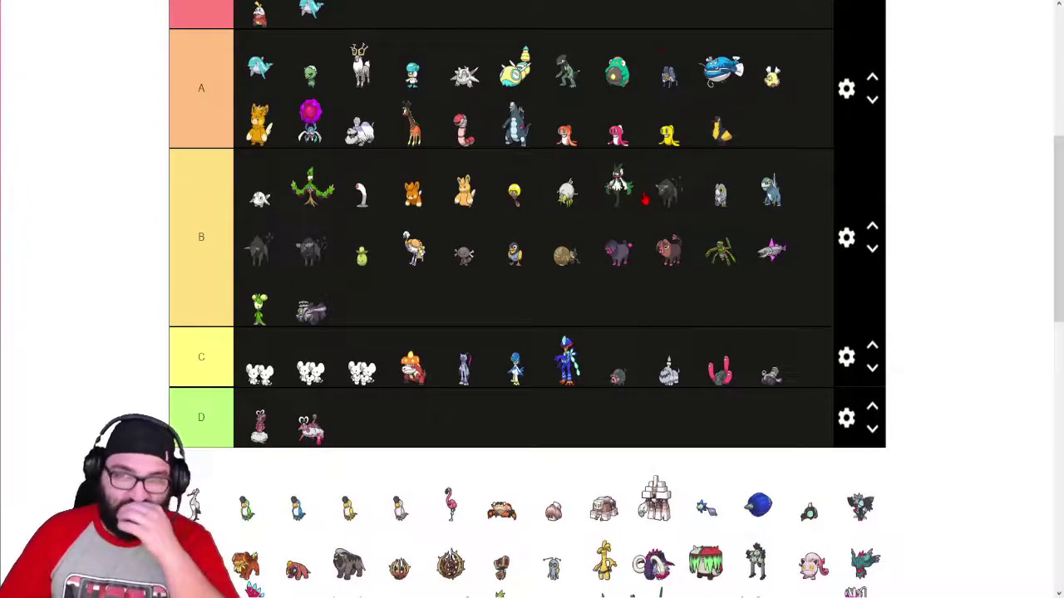
- Switch to the data spreadsheet and read the descriptions of the new abilities, including Wind Power
{"action": "key", "text": "alt+Tab"}
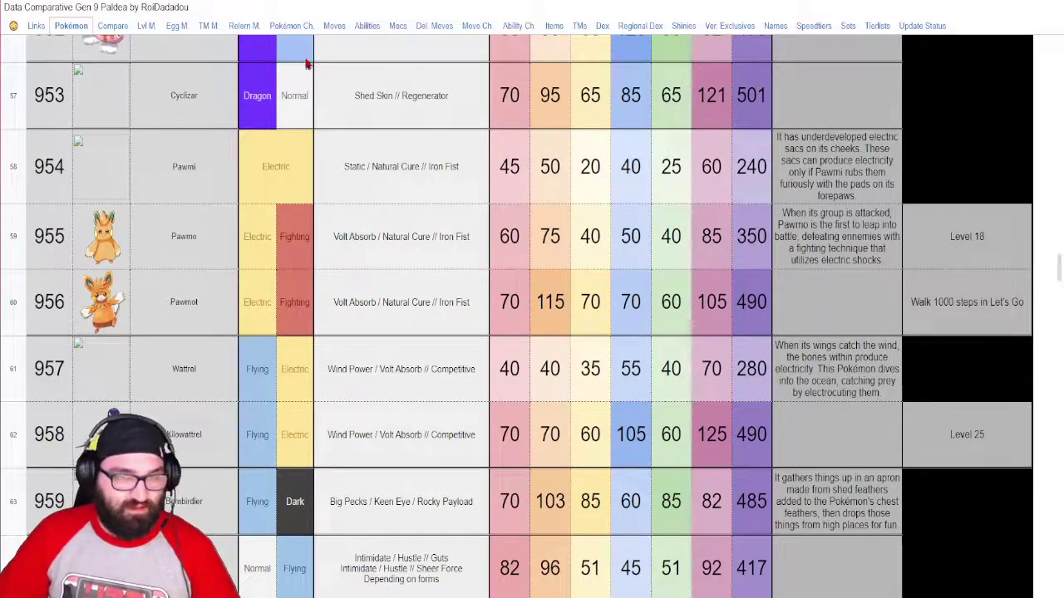
{"action": "left_click", "coordinate": [361, 25]}
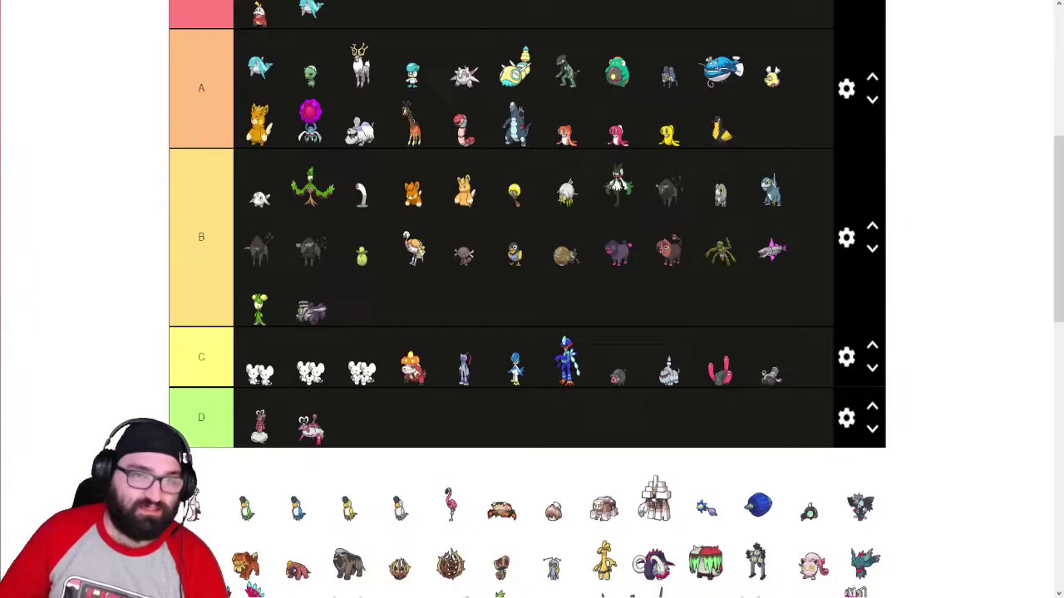
{"action": "key", "text": "alt+Tab"}
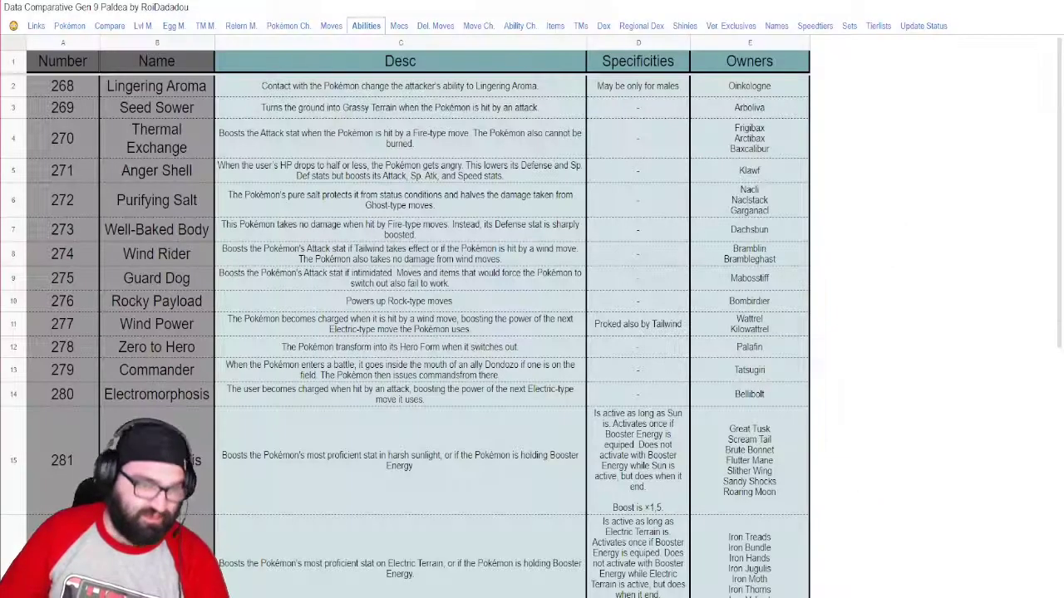
- Find Bombirdier in the spreadsheet's Pokémon list and examine its typing, stats and abilities
{"action": "left_click", "coordinate": [70, 25]}
{"action": "scroll", "coordinate": [408, 429], "scroll_direction": "down", "scroll_amount": 5}
{"action": "scroll", "coordinate": [450, 401], "scroll_direction": "up", "scroll_amount": 4}
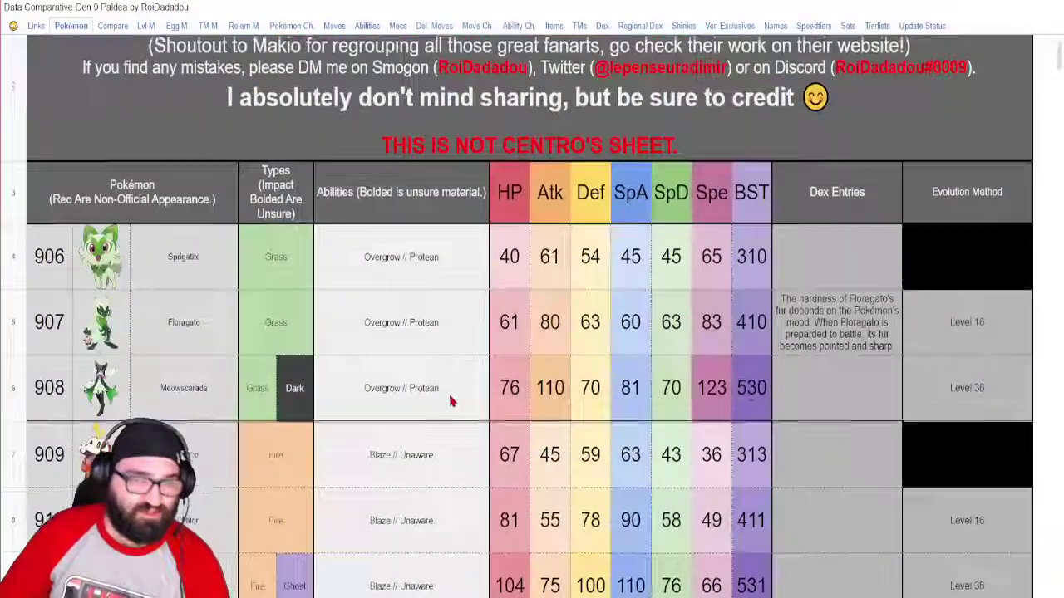
{"action": "scroll", "coordinate": [450, 401], "scroll_direction": "up", "scroll_amount": 2}
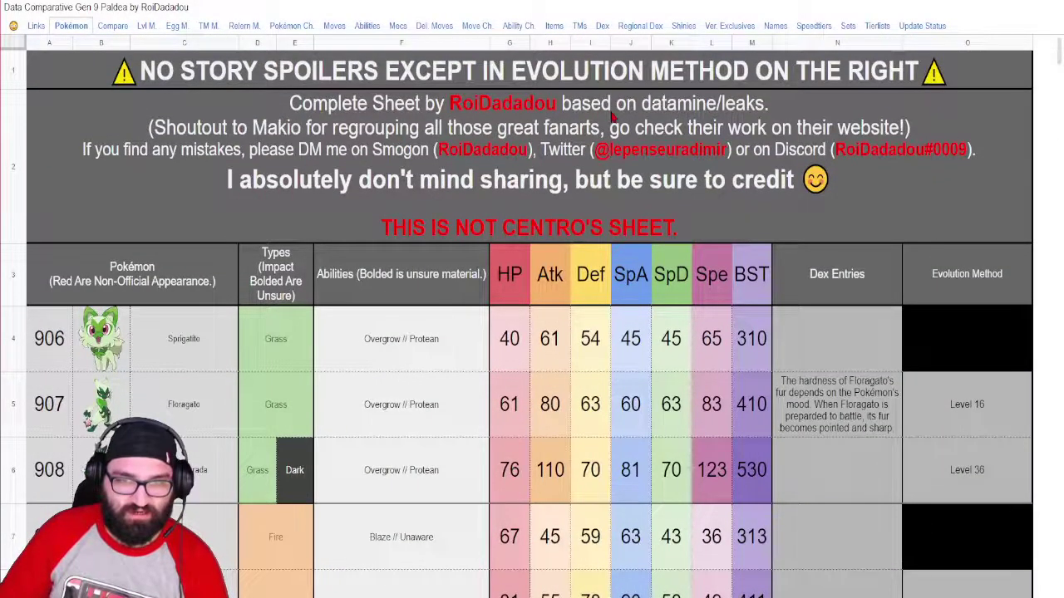
{"action": "scroll", "coordinate": [408, 313], "scroll_direction": "down", "scroll_amount": 20}
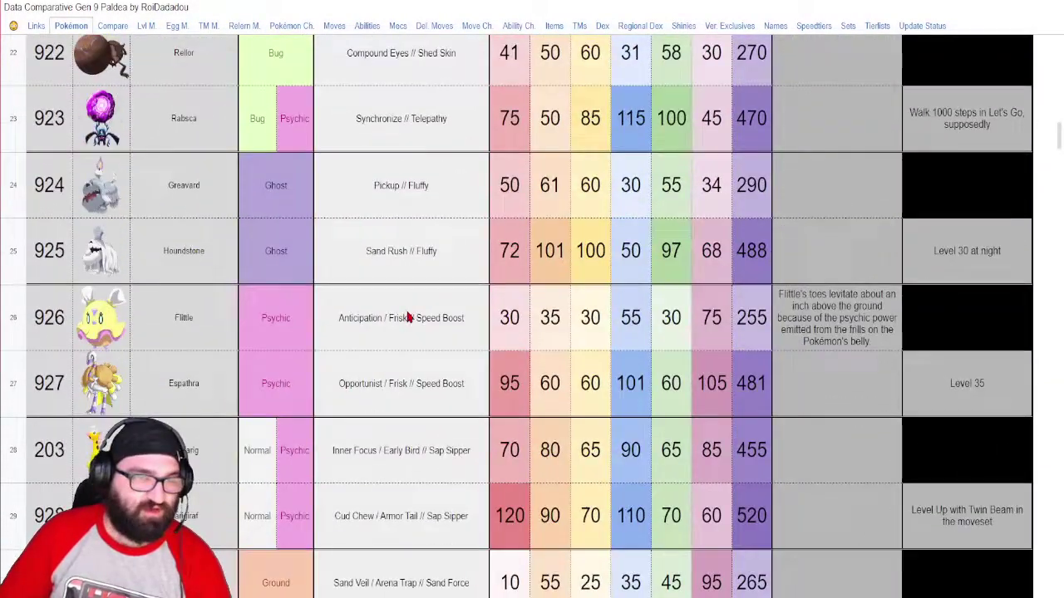
{"action": "scroll", "coordinate": [406, 312], "scroll_direction": "down", "scroll_amount": 12}
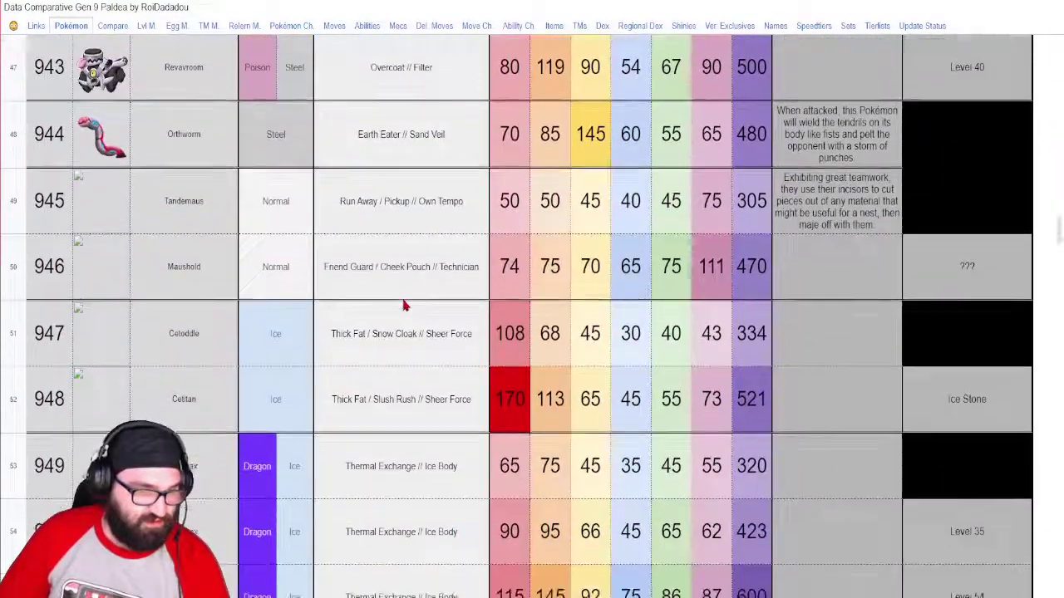
{"action": "scroll", "coordinate": [403, 306], "scroll_direction": "down", "scroll_amount": 8}
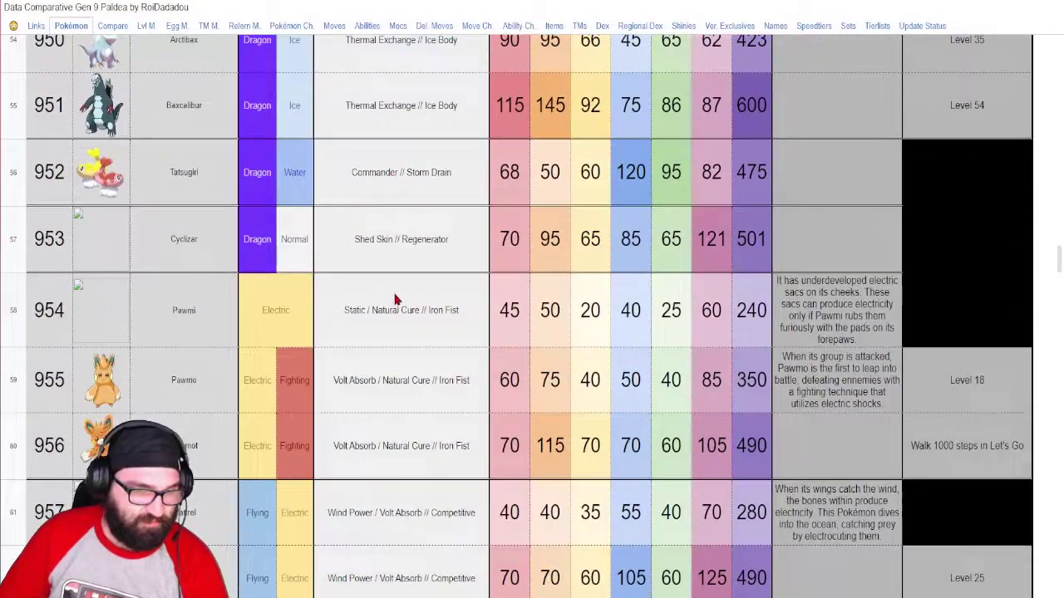
{"action": "scroll", "coordinate": [396, 299], "scroll_direction": "down", "scroll_amount": 3}
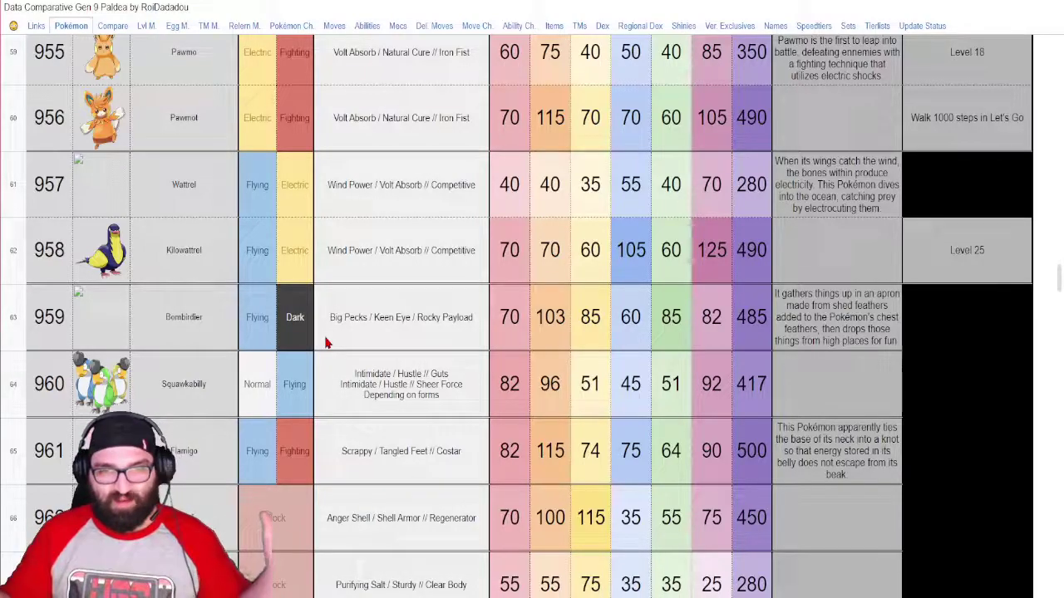
{"action": "scroll", "coordinate": [368, 195], "scroll_direction": "up", "scroll_amount": 1}
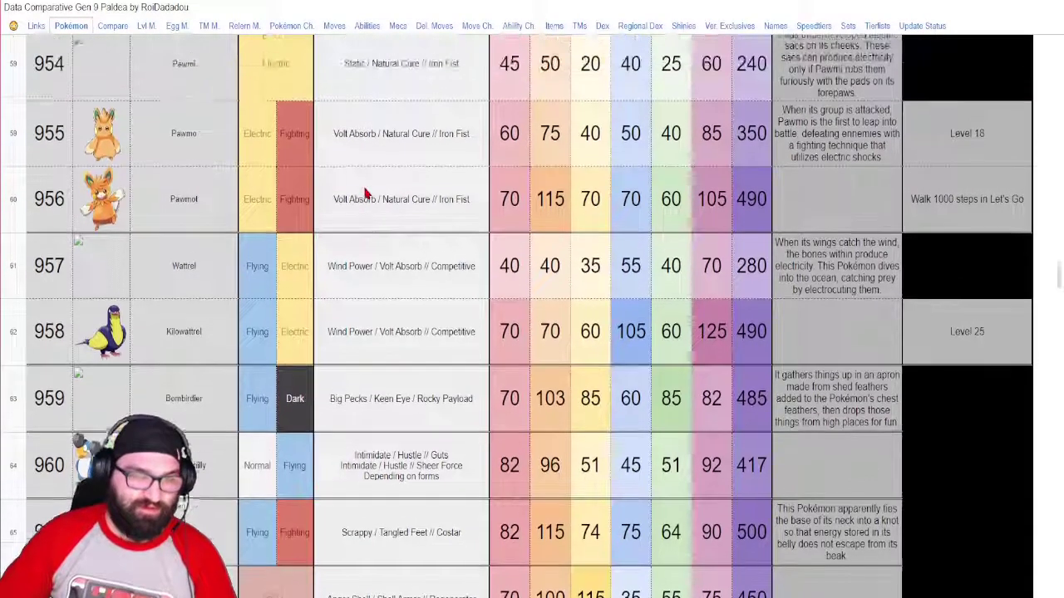
- Look up Bombirdier's Rocky Payload ability in the spreadsheet's ability descriptions
{"action": "left_click", "coordinate": [364, 26]}
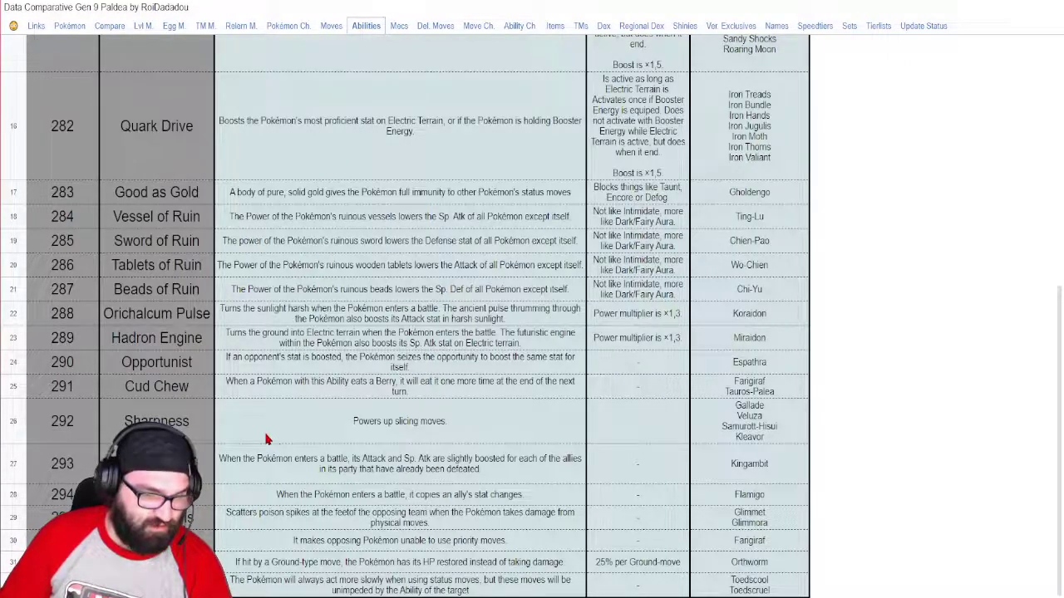
{"action": "scroll", "coordinate": [268, 426], "scroll_direction": "up", "scroll_amount": 5}
{"action": "scroll", "coordinate": [268, 426], "scroll_direction": "up", "scroll_amount": 2}
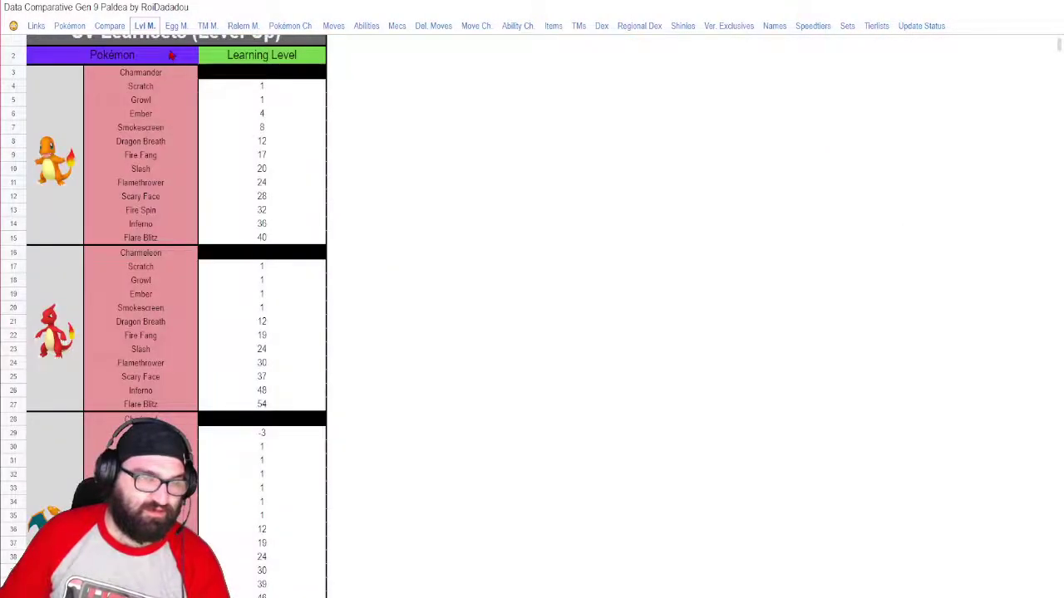
- Search the level-up learnsets for "bombir" and examine Bombirdier's moves
{"action": "scroll", "coordinate": [261, 264], "scroll_direction": "down", "scroll_amount": 10}
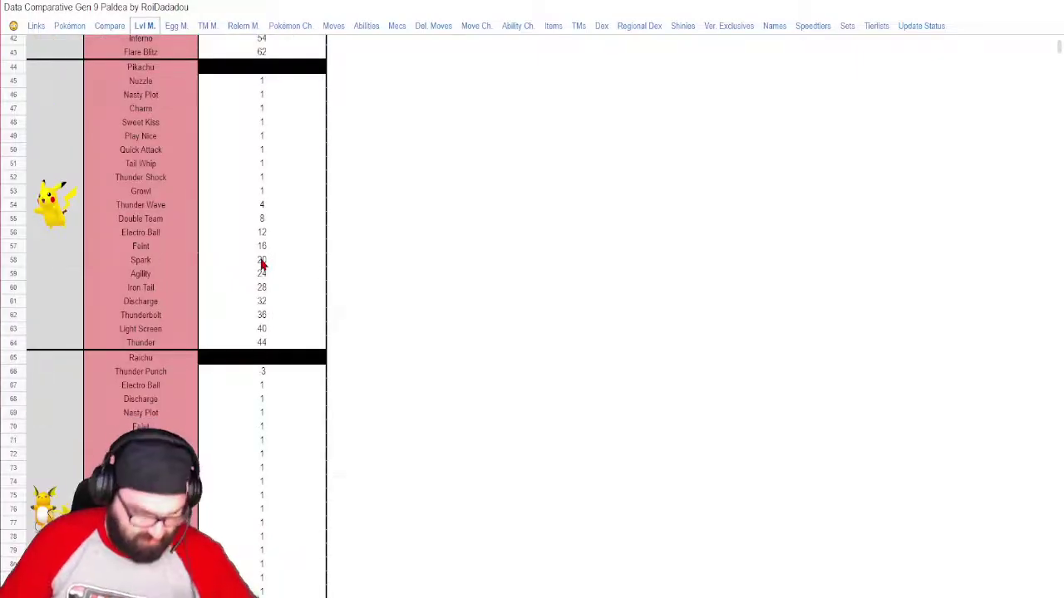
{"action": "key", "text": "ctrl+f"}
{"action": "type", "text": "bo"}
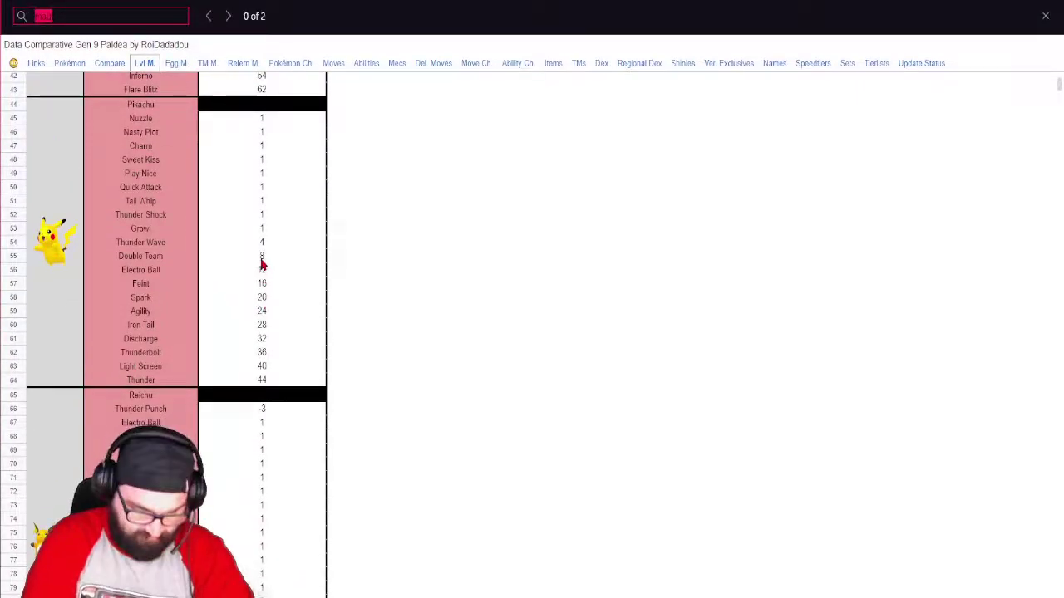
{"action": "type", "text": "m"}
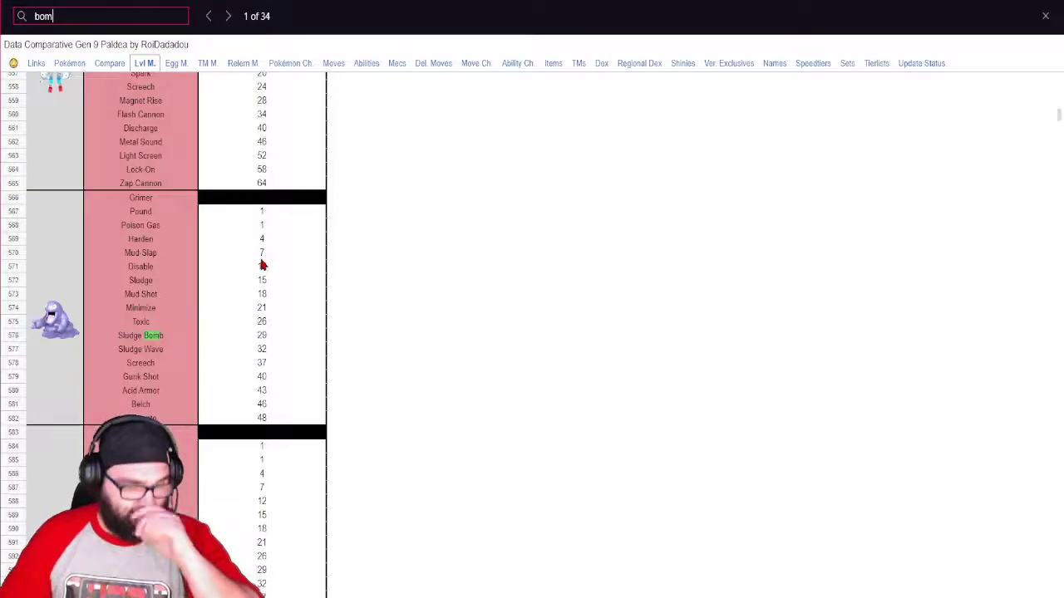
{"action": "type", "text": "b"}
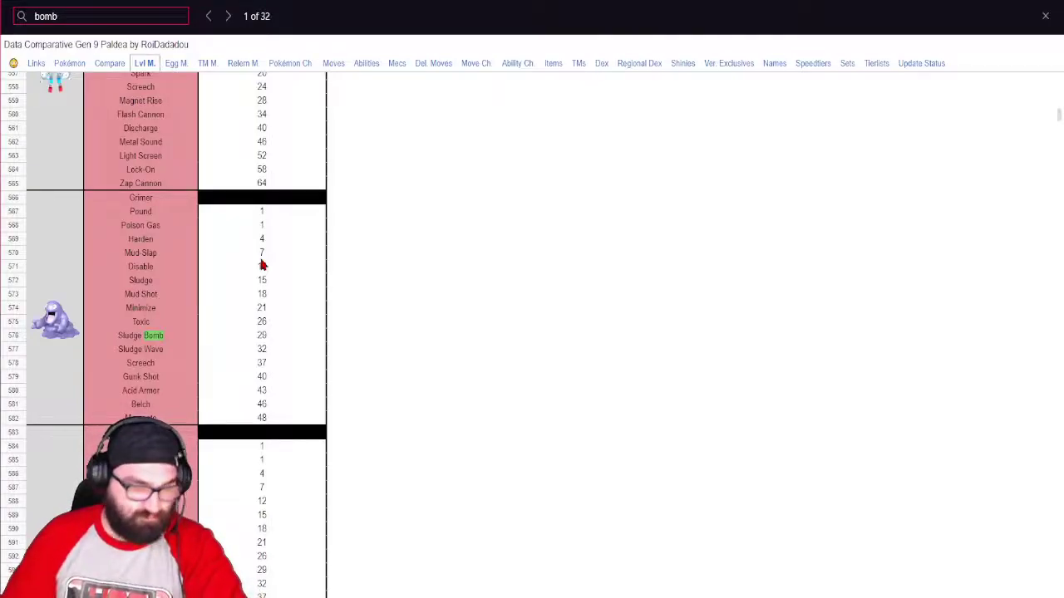
{"action": "type", "text": "ir"}
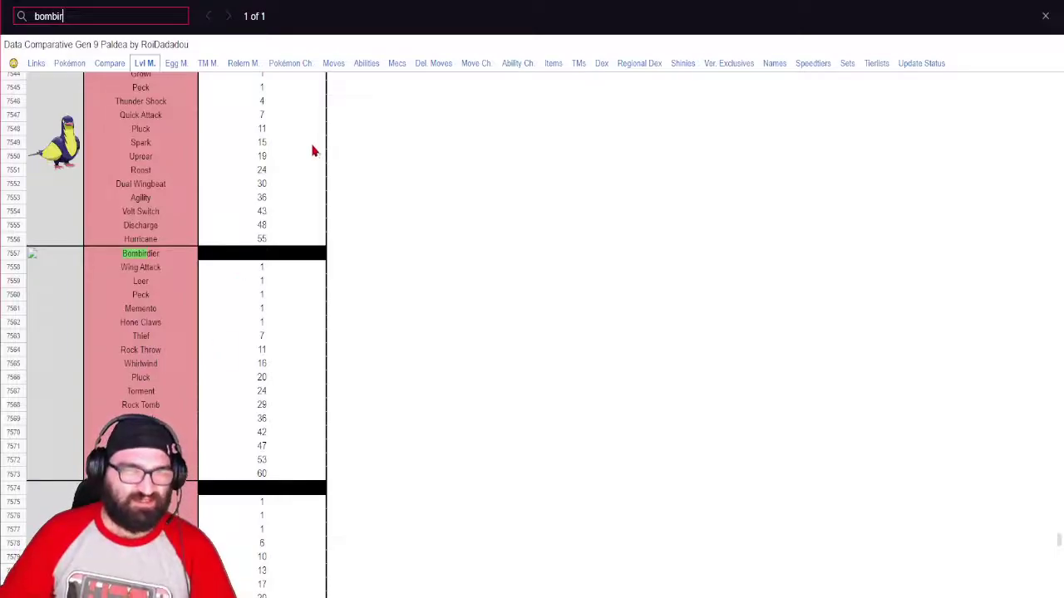
- Close the search and return to Bombirdier's entry in the Pokémon list to review its stats and abilities
{"action": "left_click", "coordinate": [1046, 16]}
{"action": "left_click", "coordinate": [70, 27]}
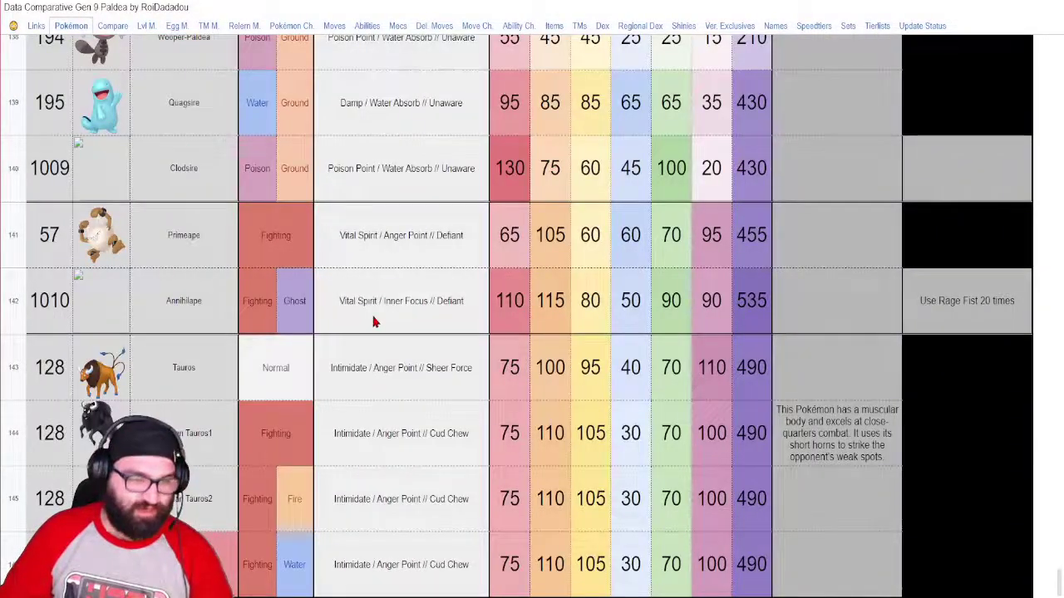
{"action": "scroll", "coordinate": [374, 325], "scroll_direction": "up", "scroll_amount": 9}
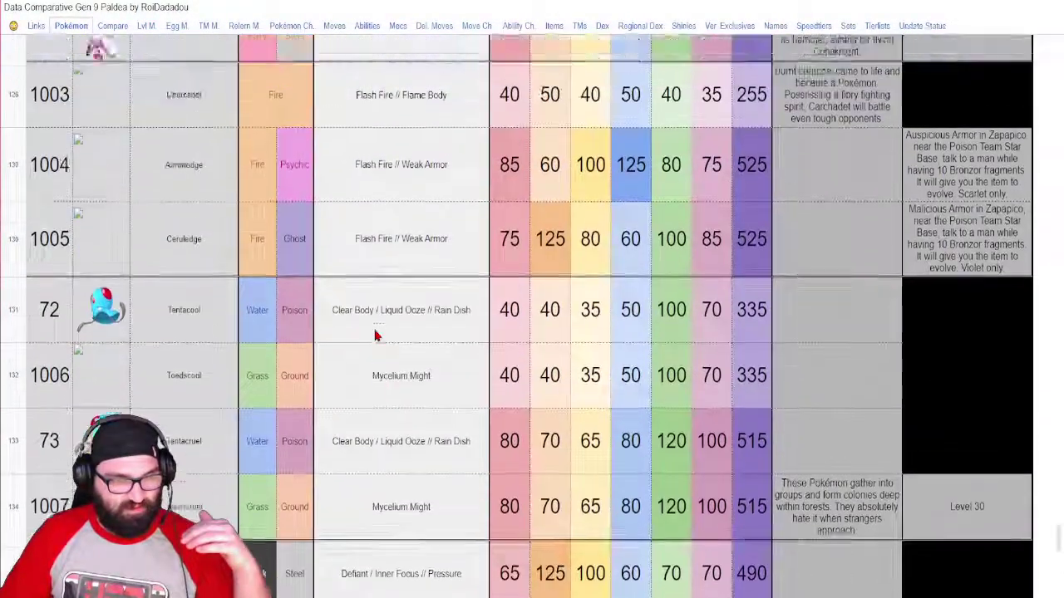
{"action": "scroll", "coordinate": [374, 335], "scroll_direction": "up", "scroll_amount": 12}
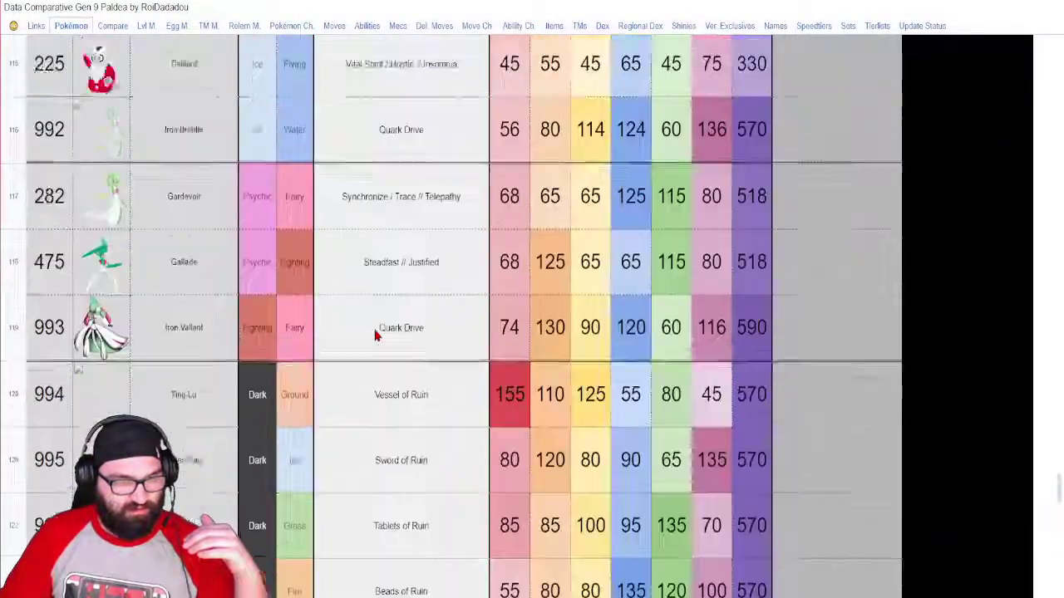
{"action": "scroll", "coordinate": [374, 335], "scroll_direction": "up", "scroll_amount": 18}
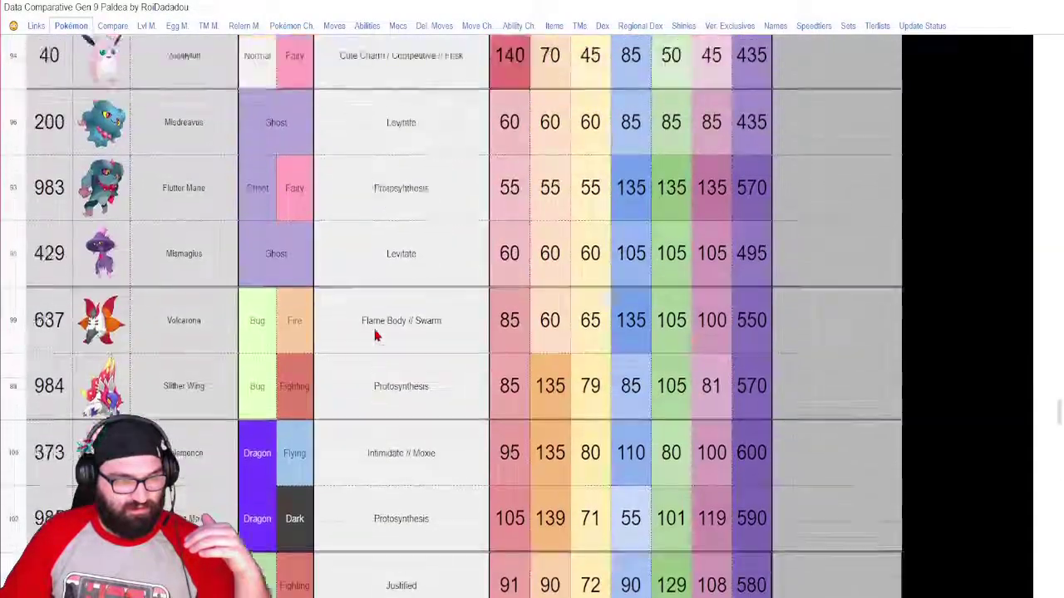
{"action": "scroll", "coordinate": [374, 335], "scroll_direction": "up", "scroll_amount": 16}
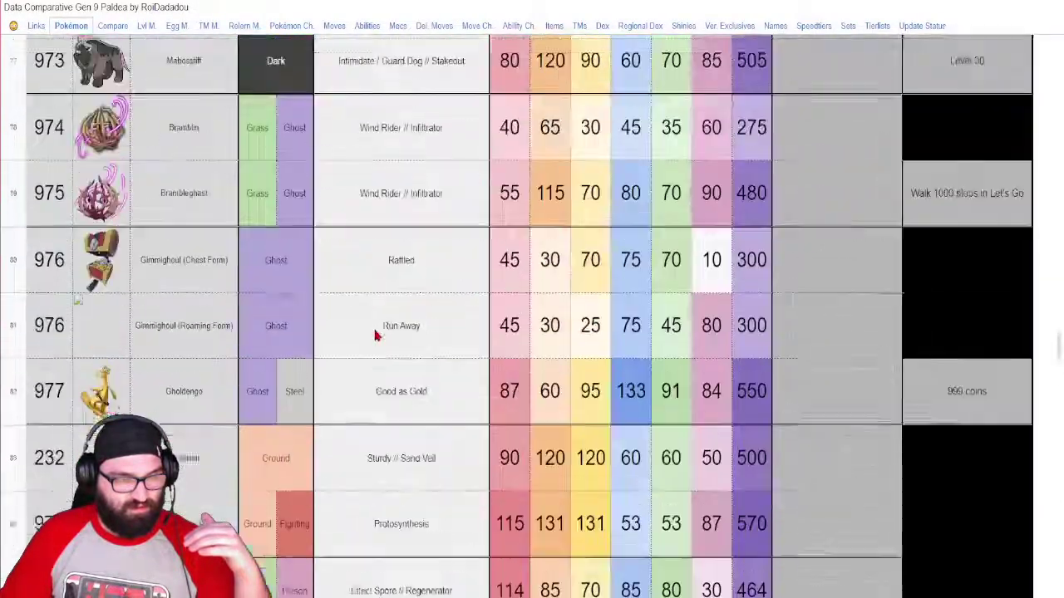
{"action": "scroll", "coordinate": [374, 335], "scroll_direction": "up", "scroll_amount": 6}
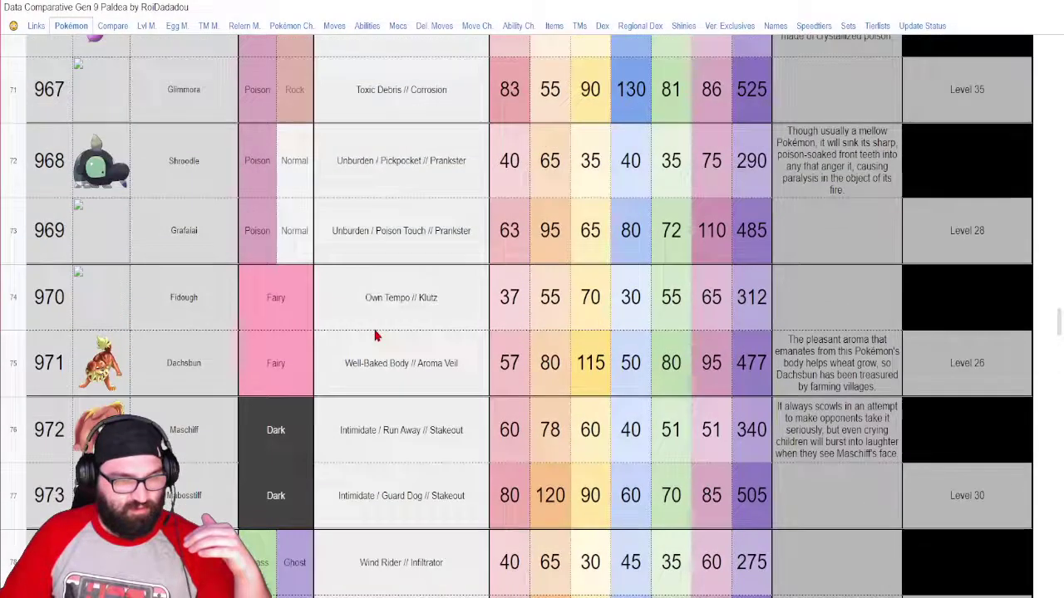
{"action": "scroll", "coordinate": [374, 335], "scroll_direction": "up", "scroll_amount": 11}
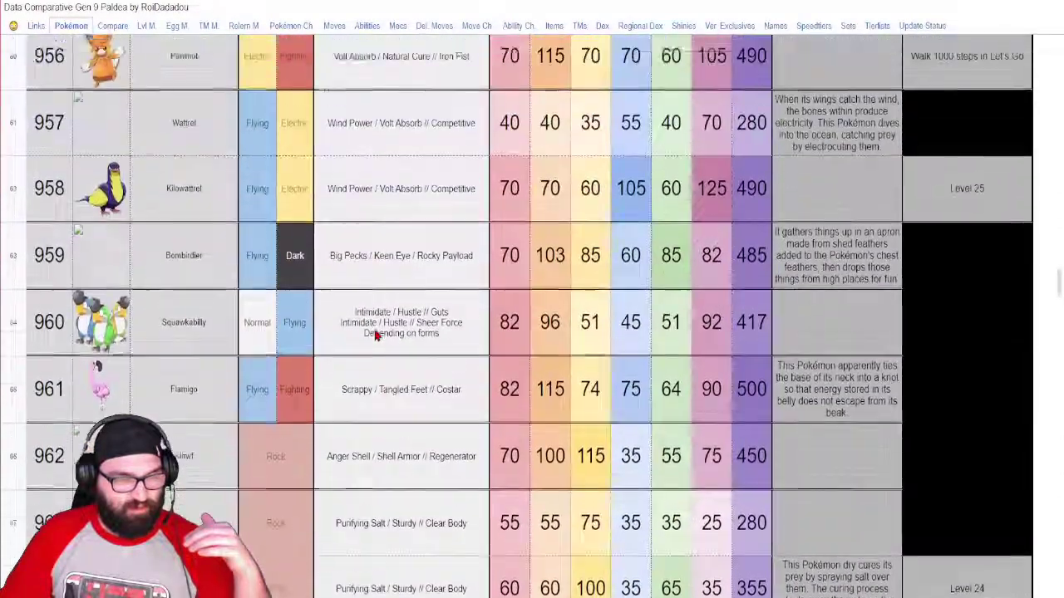
{"action": "scroll", "coordinate": [374, 335], "scroll_direction": "up", "scroll_amount": 1}
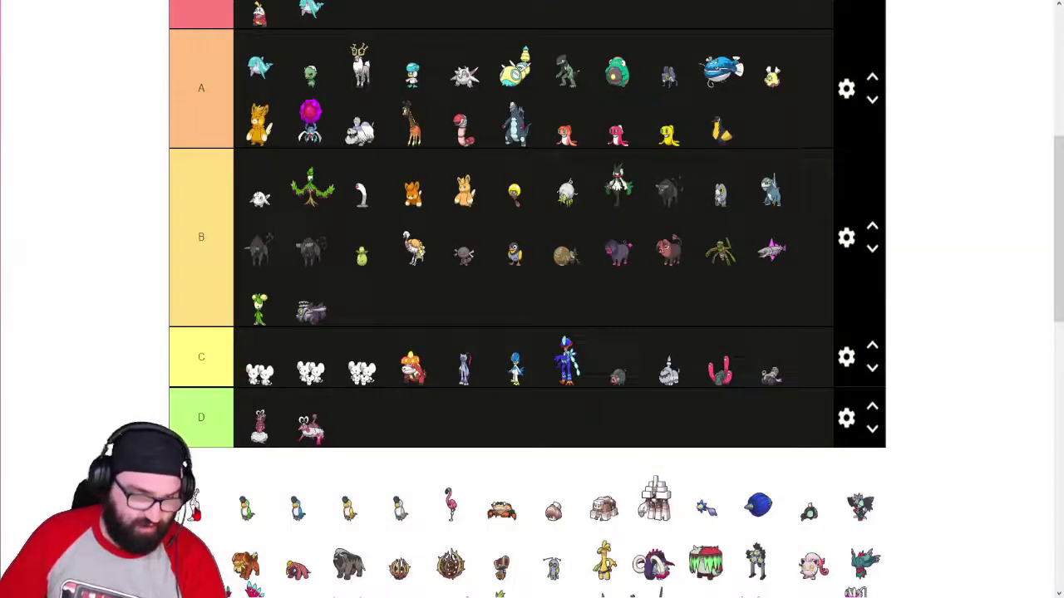
- In the tier list, rank Bombirdier at the start of the B tier, before Wiglett
{"action": "left_click_drag", "start_coordinate": [193, 511], "coordinate": [307, 278]}
{"action": "scroll", "coordinate": [106, 373], "scroll_direction": "up", "scroll_amount": 1}
{"action": "scroll", "coordinate": [125, 350], "scroll_direction": "down", "scroll_amount": 2}
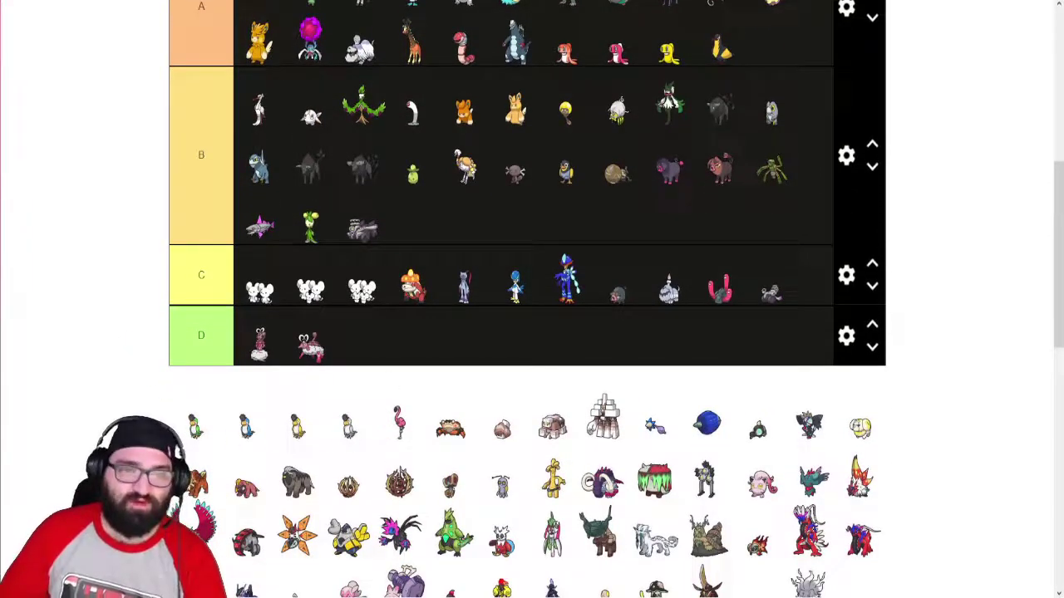
- Check Squawkabilly's stats and abilities in the spreadsheet, and rank its green, blue, yellow and white forms in the B tier between Smoliv and Espathra
{"action": "key", "text": "alt+Tab"}
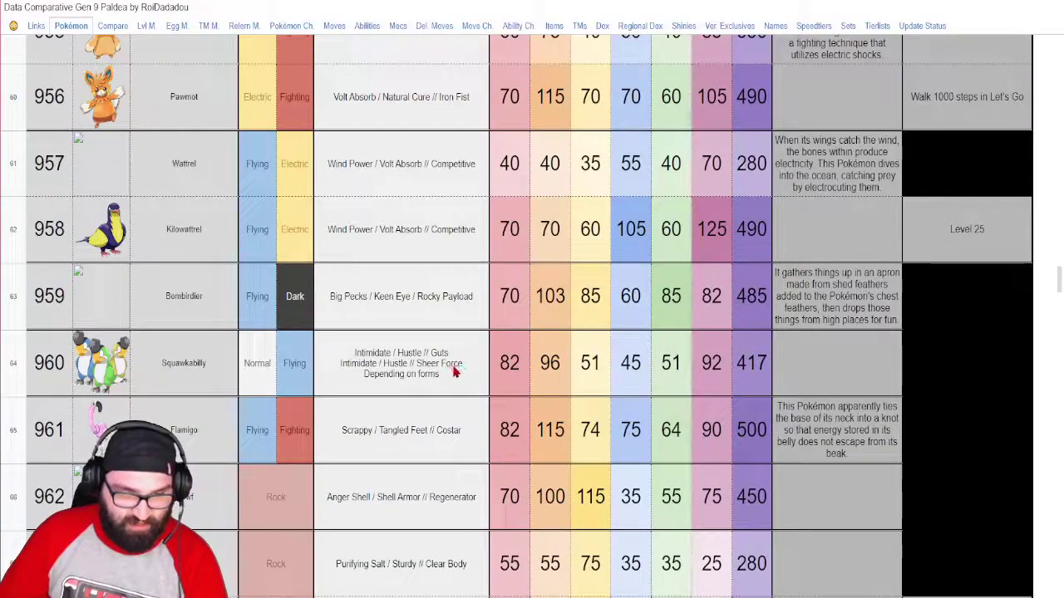
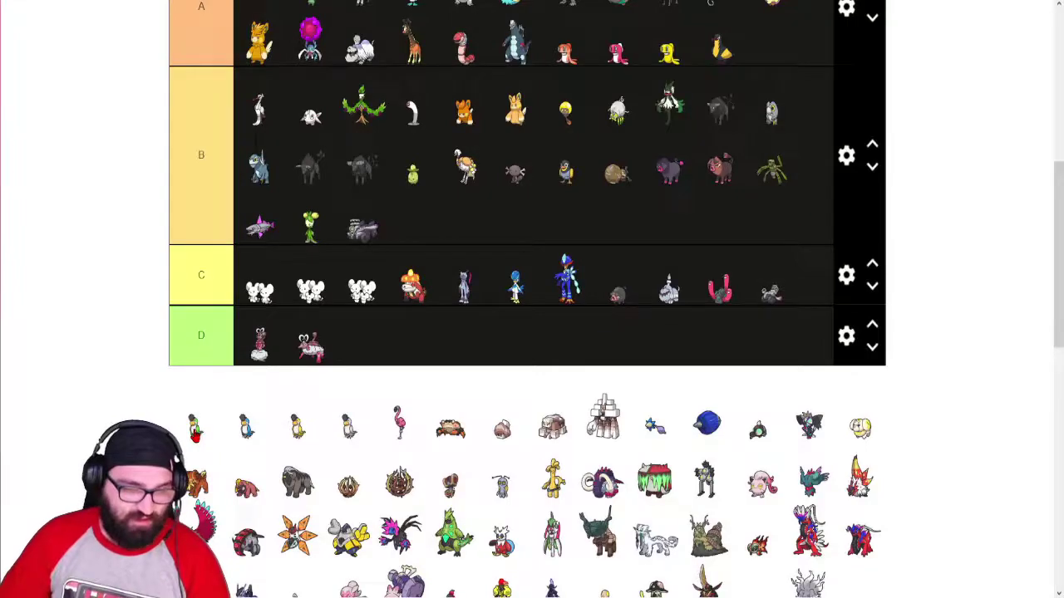
{"action": "left_click_drag", "start_coordinate": [194, 428], "coordinate": [464, 172]}
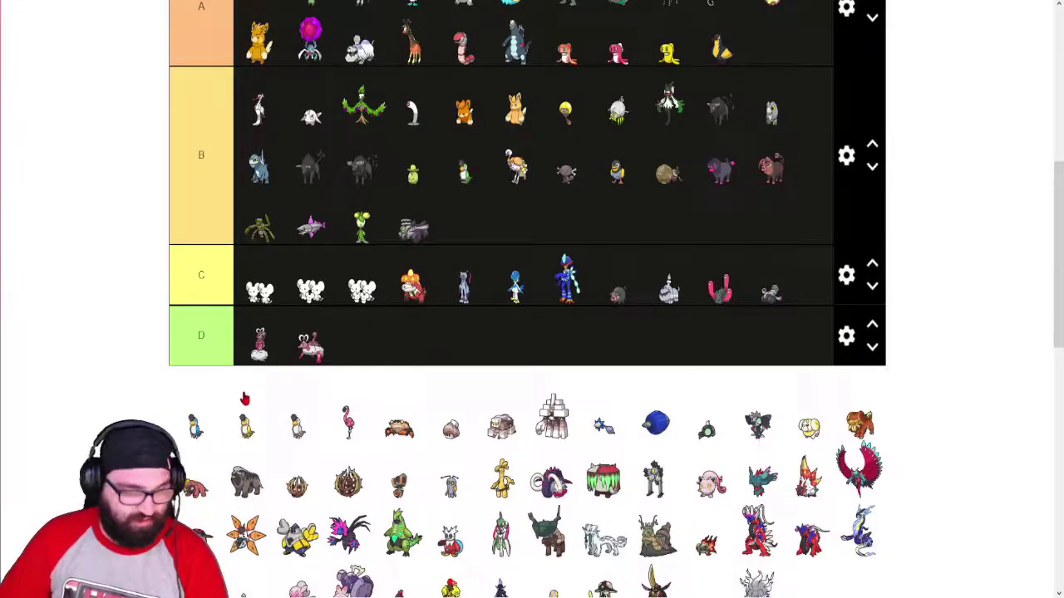
{"action": "left_click_drag", "start_coordinate": [203, 407], "coordinate": [507, 178]}
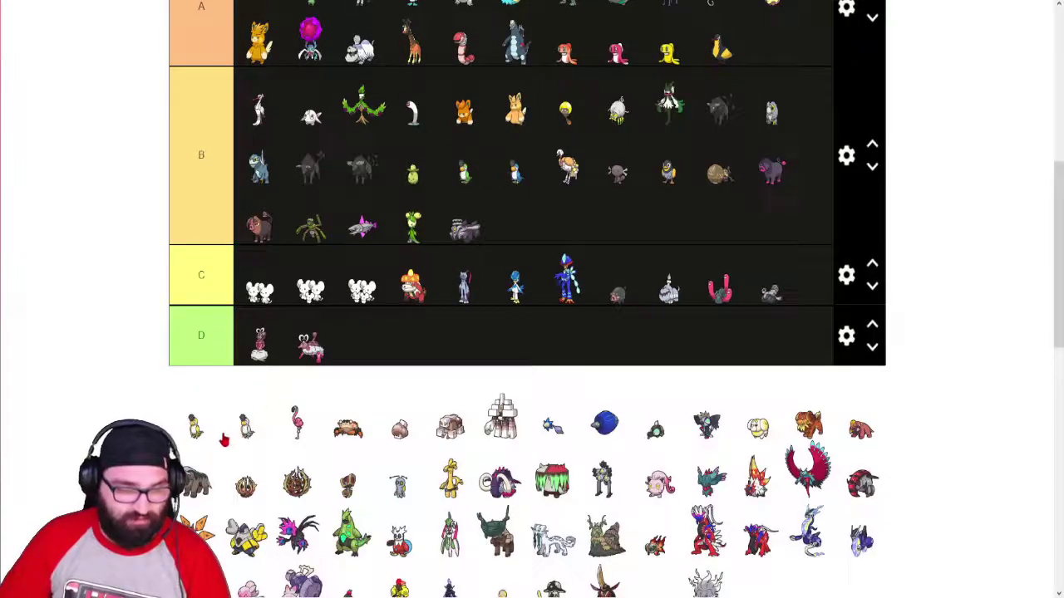
{"action": "left_click_drag", "start_coordinate": [194, 428], "coordinate": [355, 371]}
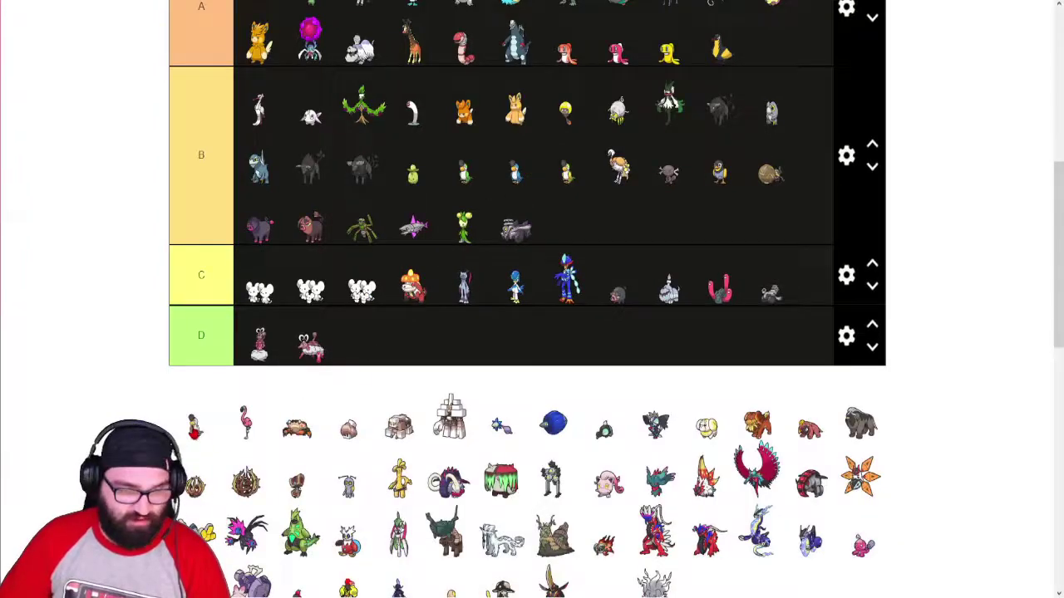
{"action": "left_click_drag", "start_coordinate": [193, 428], "coordinate": [593, 141]}
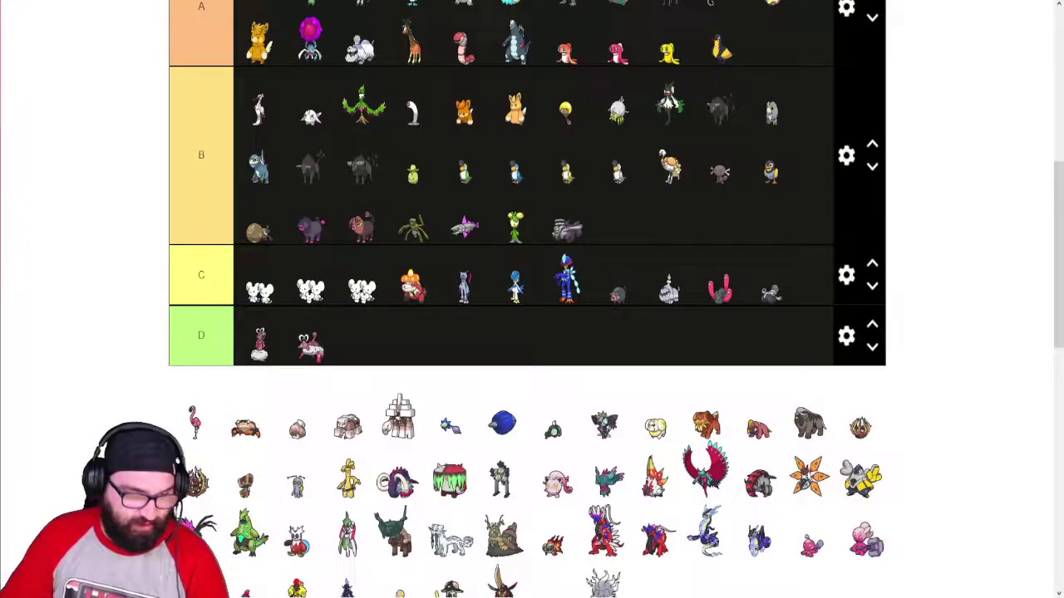
- Rank Flamigo at the end of the D tier and look up its Costar ability in the spreadsheet's ability descriptions
{"action": "scroll", "coordinate": [532, 333], "scroll_direction": "up", "scroll_amount": 1}
{"action": "left_click_drag", "start_coordinate": [207, 518], "coordinate": [399, 423]}
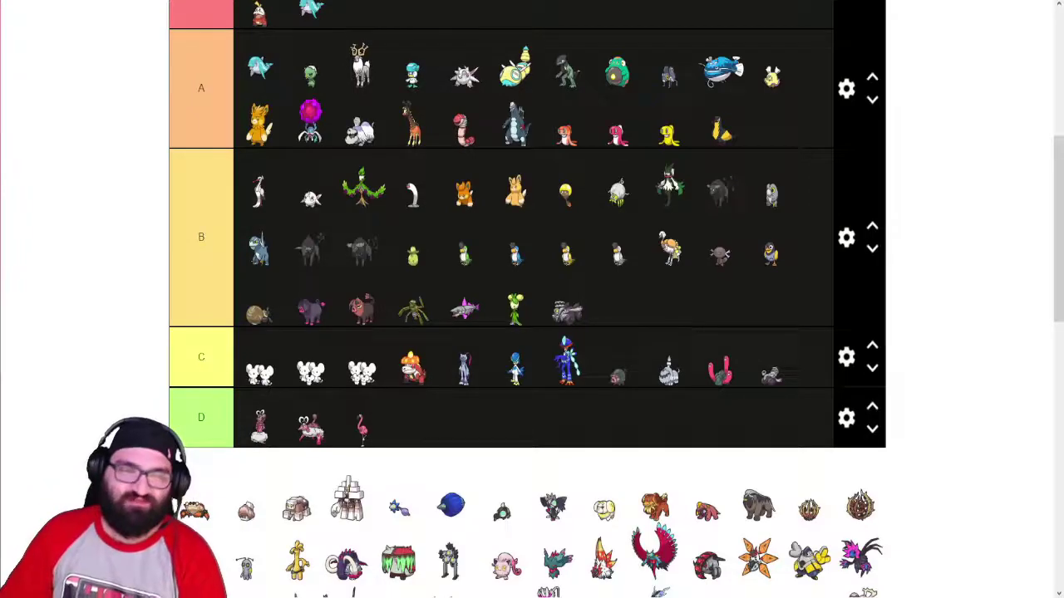
{"action": "key", "text": "alt+Tab"}
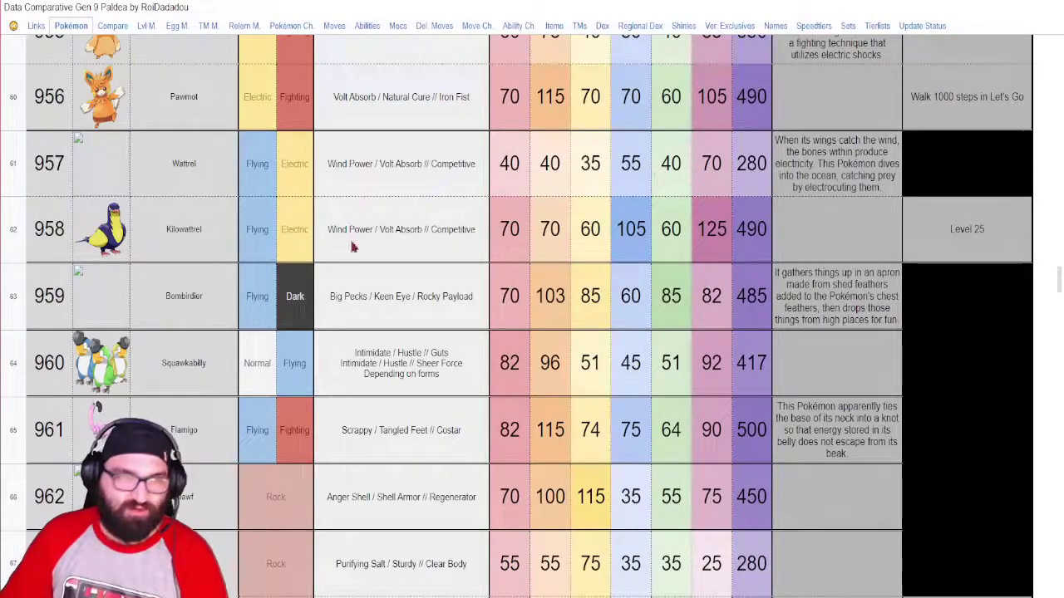
{"action": "left_click", "coordinate": [366, 25]}
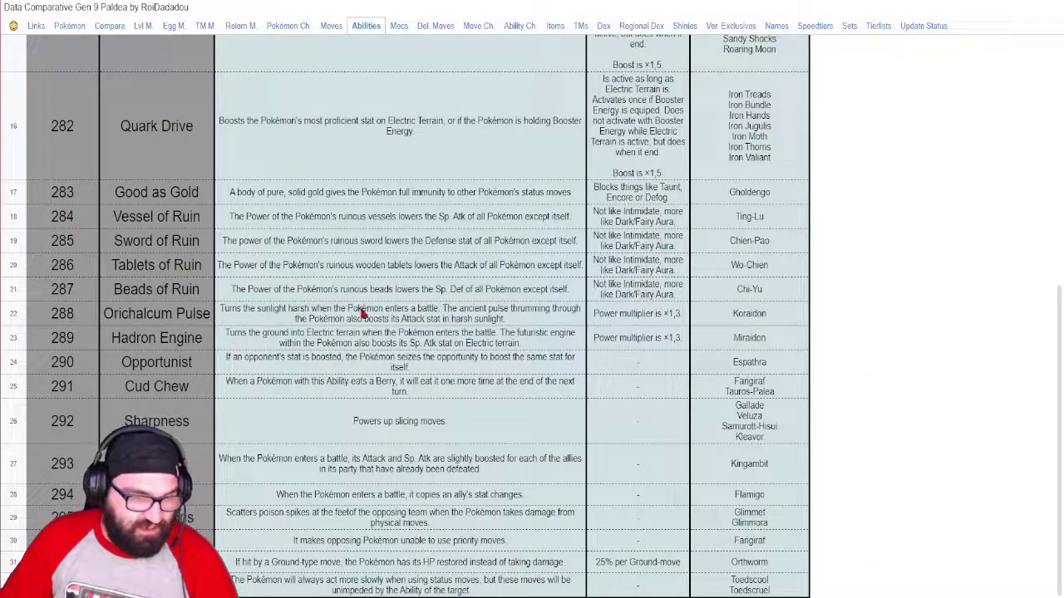
{"action": "scroll", "coordinate": [374, 336], "scroll_direction": "up", "scroll_amount": 1}
{"action": "scroll", "coordinate": [383, 349], "scroll_direction": "down", "scroll_amount": 1}
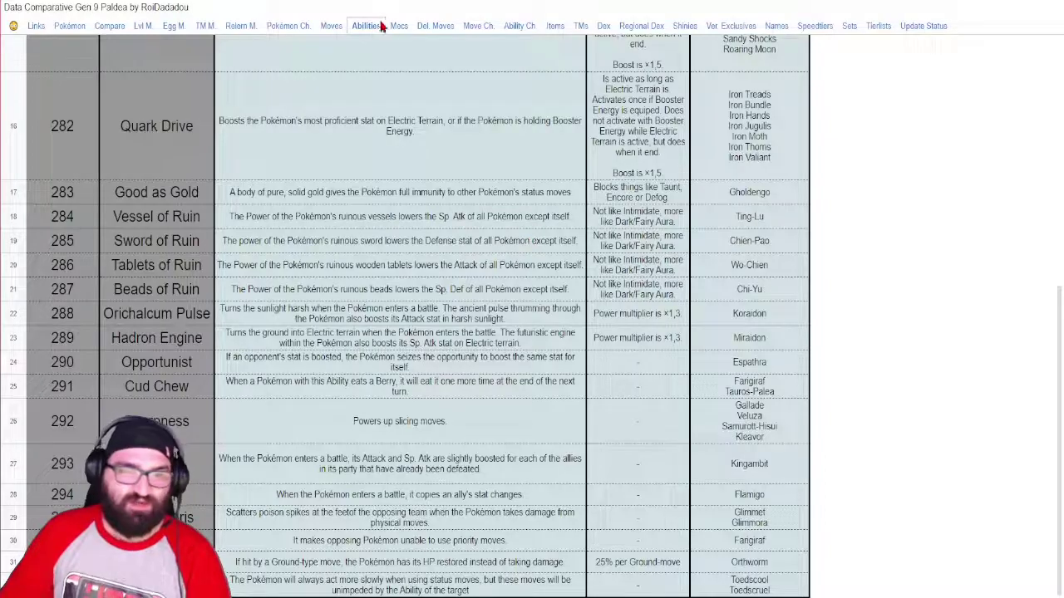
- Review Klawf's stats and abilities in the spreadsheet's Pokémon list, and rank Klawf fourth in the S tier of the tier list
{"action": "left_click", "coordinate": [61, 26]}
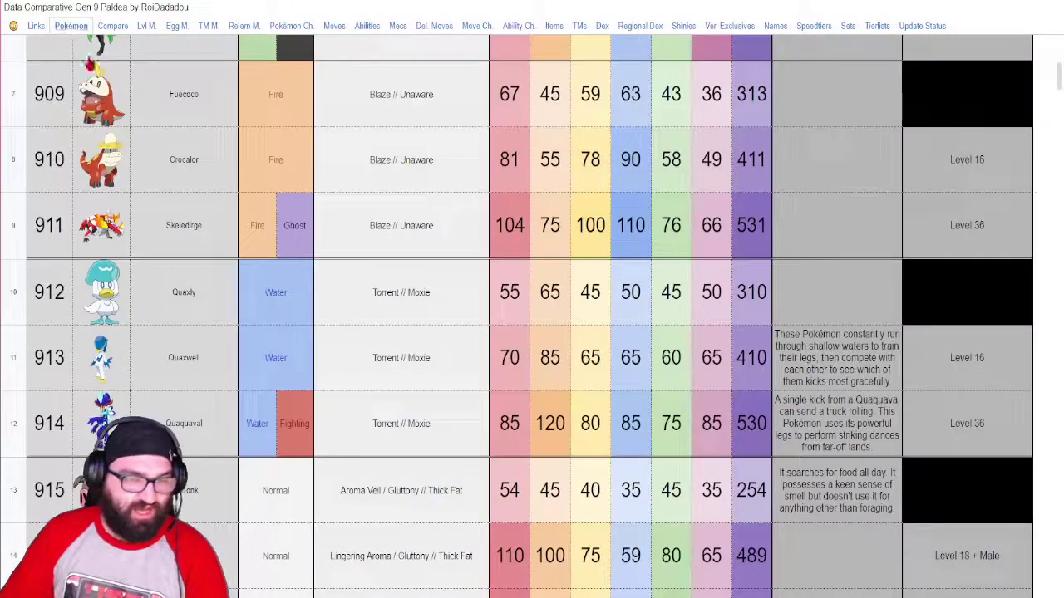
{"action": "scroll", "coordinate": [422, 480], "scroll_direction": "down", "scroll_amount": 20}
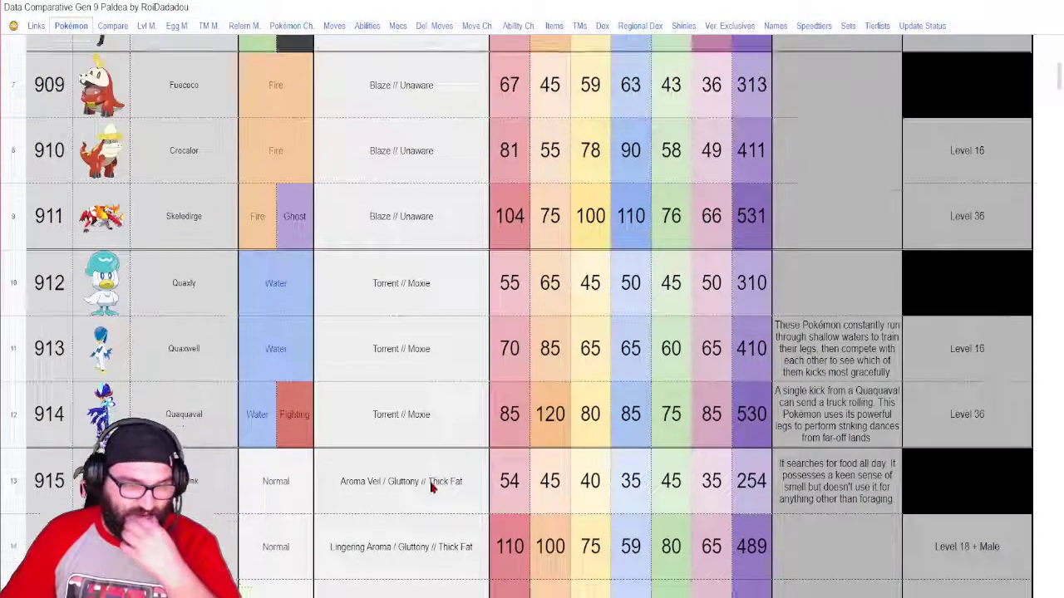
{"action": "scroll", "coordinate": [443, 514], "scroll_direction": "down", "scroll_amount": 10}
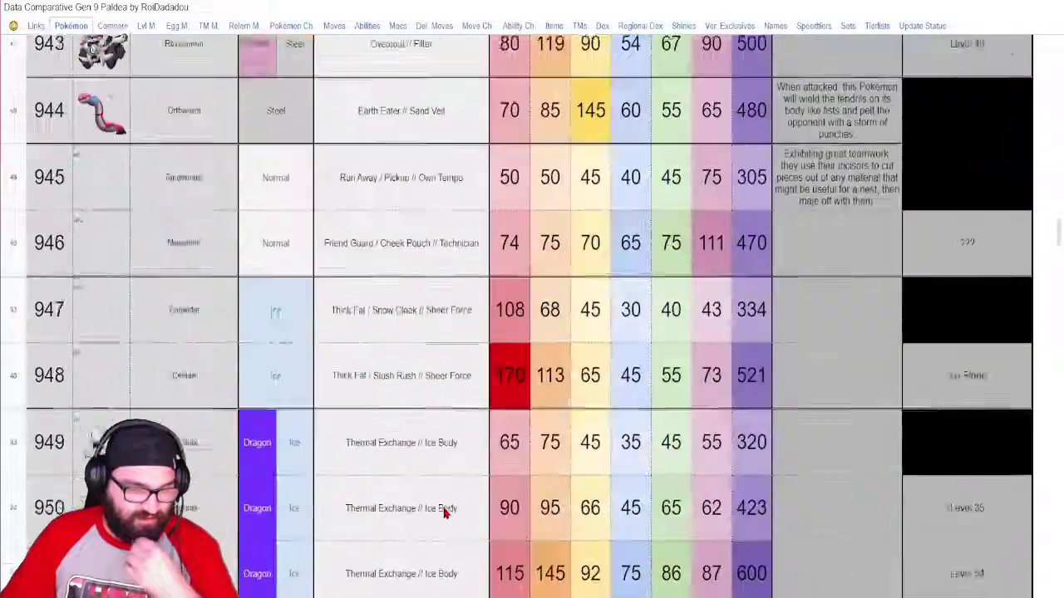
{"action": "scroll", "coordinate": [456, 516], "scroll_direction": "down", "scroll_amount": 4}
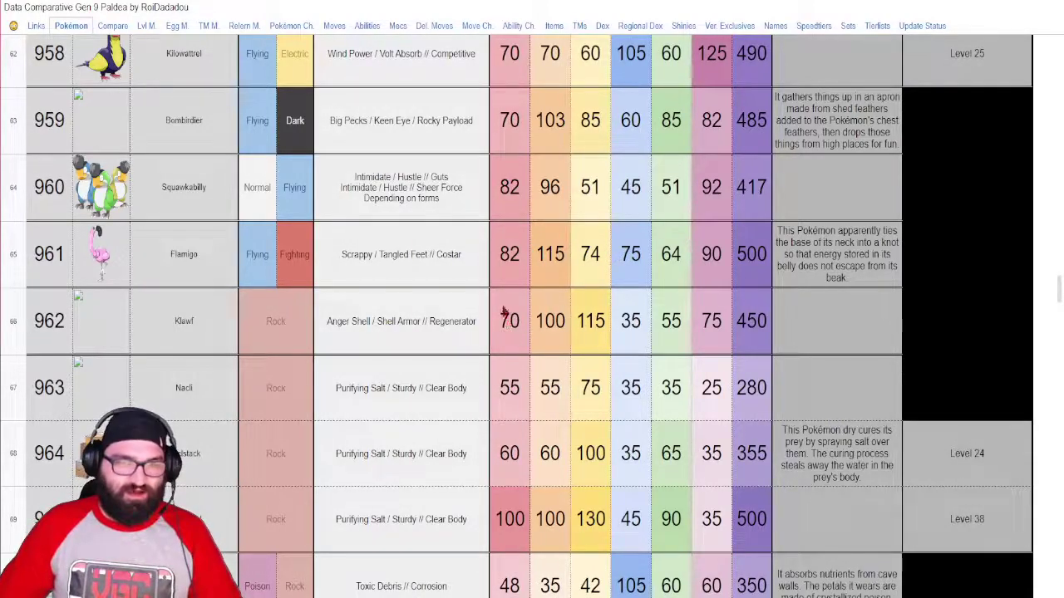
{"action": "key", "text": "alt+Tab"}
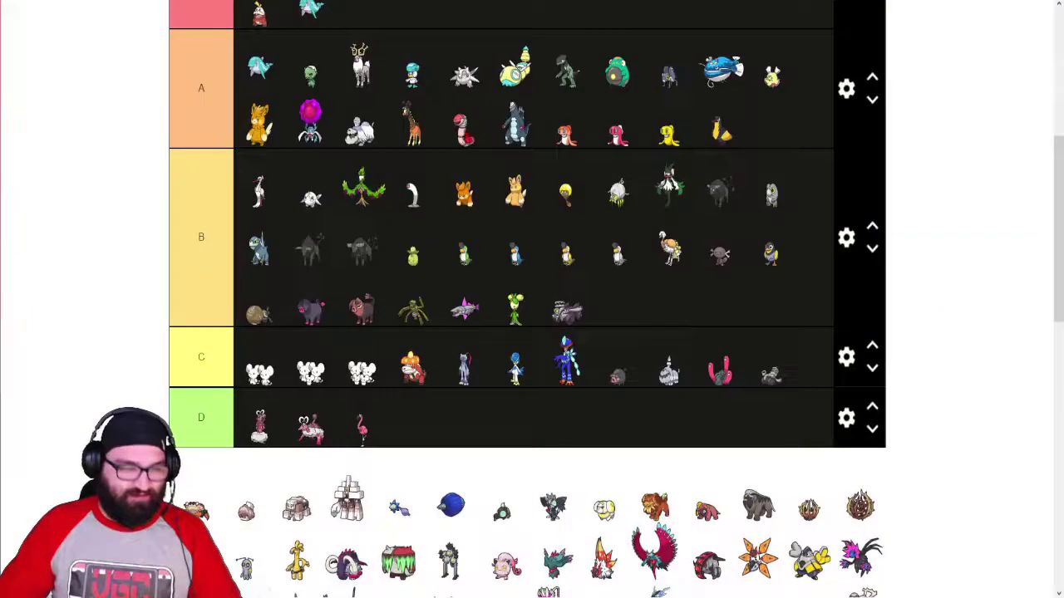
{"action": "left_click_drag", "start_coordinate": [198, 508], "coordinate": [310, 168]}
{"action": "left_click_drag", "start_coordinate": [507, 114], "coordinate": [399, 118]}
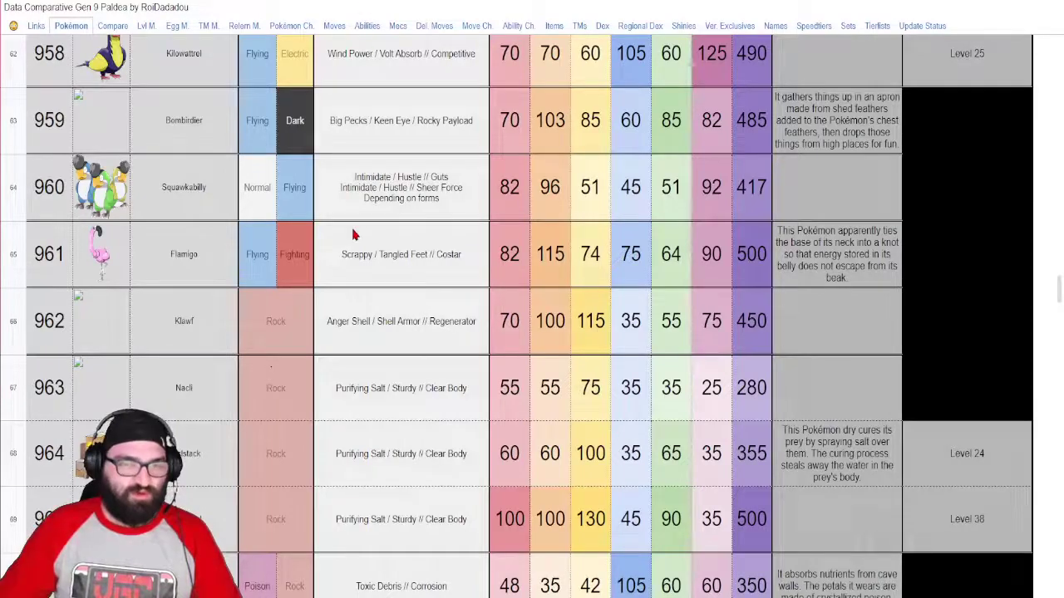
- Look up Klawf's Anger Shell ability in the spreadsheet's ability descriptions
{"action": "scroll", "coordinate": [416, 266], "scroll_direction": "down", "scroll_amount": 1}
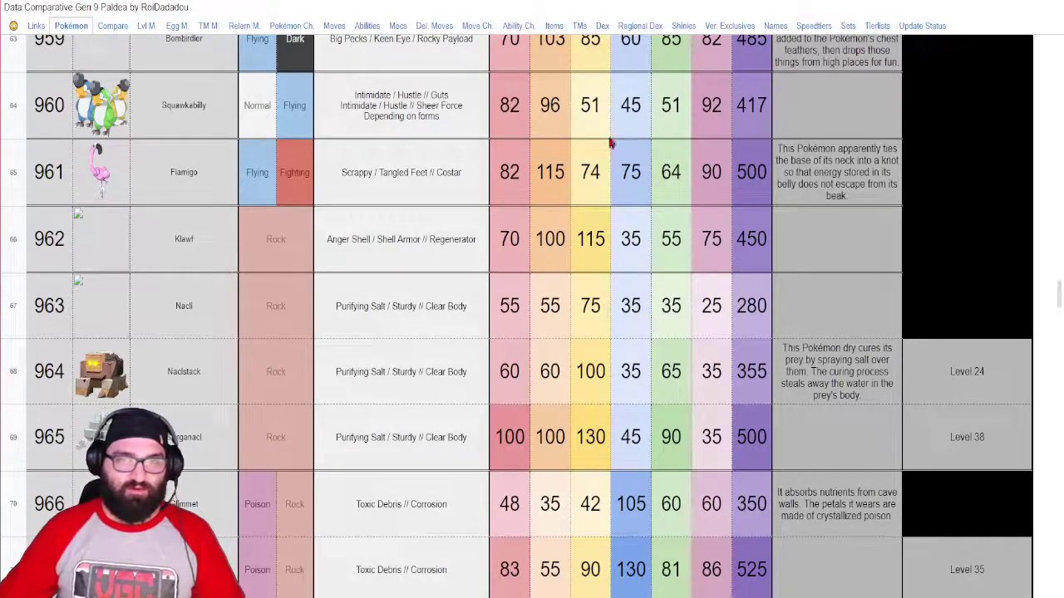
{"action": "left_click", "coordinate": [378, 28]}
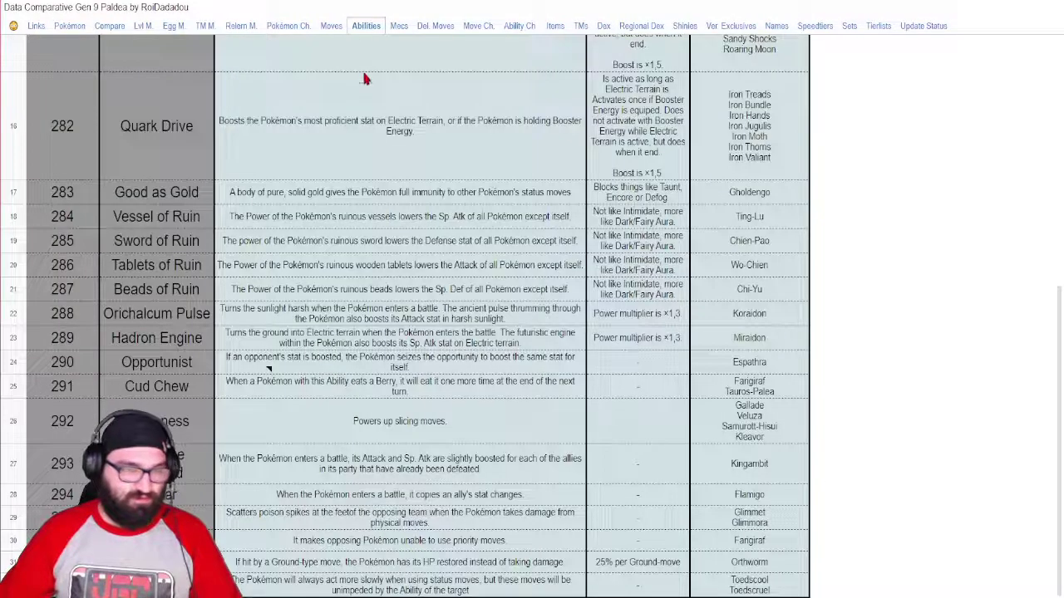
{"action": "scroll", "coordinate": [416, 301], "scroll_direction": "up", "scroll_amount": 5}
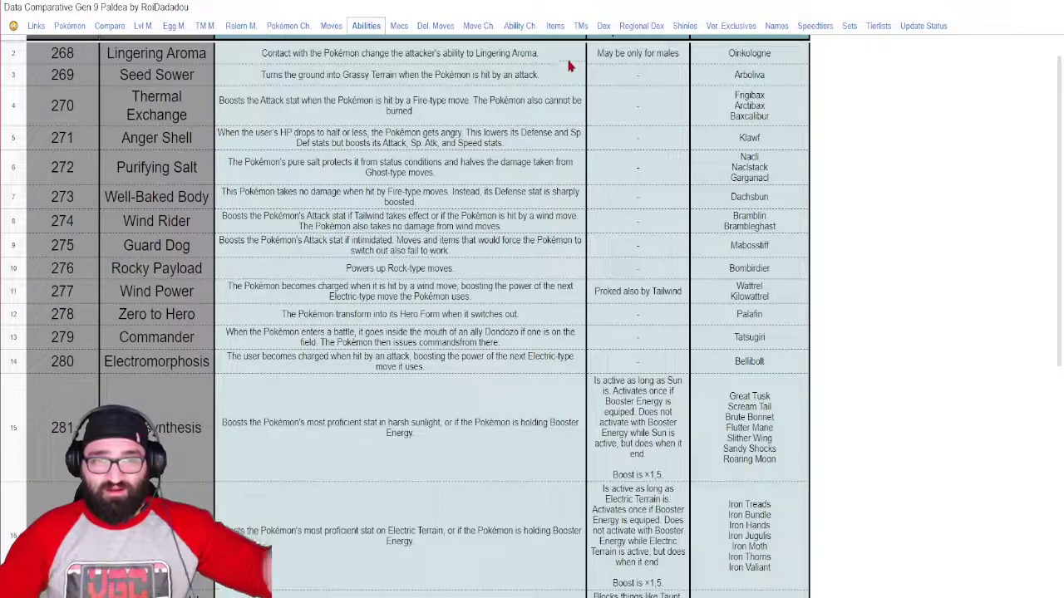
{"action": "key", "text": "ctrl+Tab"}
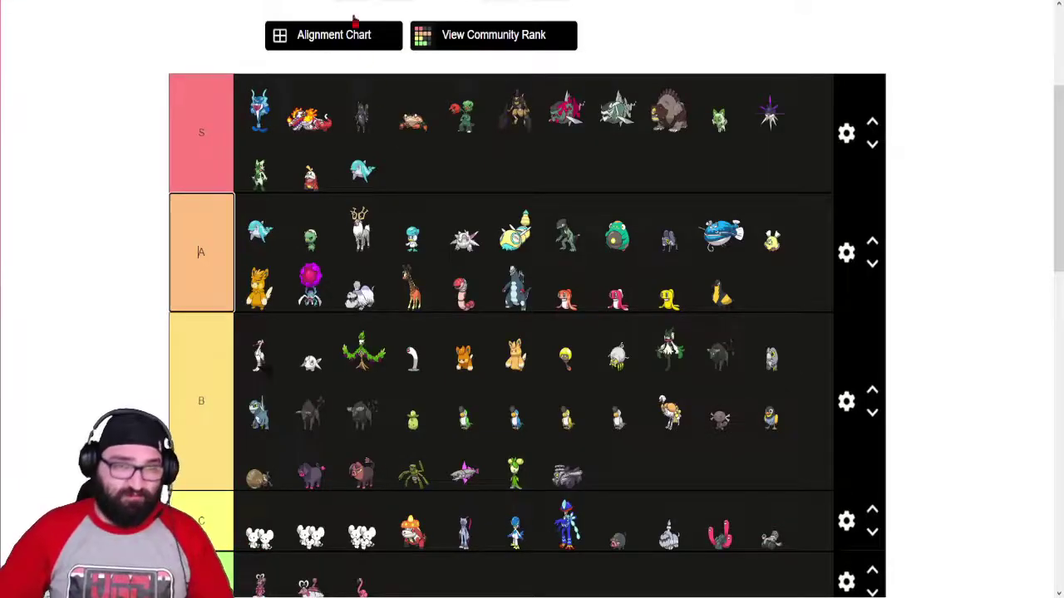
{"action": "key", "text": "ctrl+shift+Tab"}
- Return to the Pokémon list and review the stats and abilities of Klawf and the Nacli line
{"action": "left_click", "coordinate": [70, 26]}
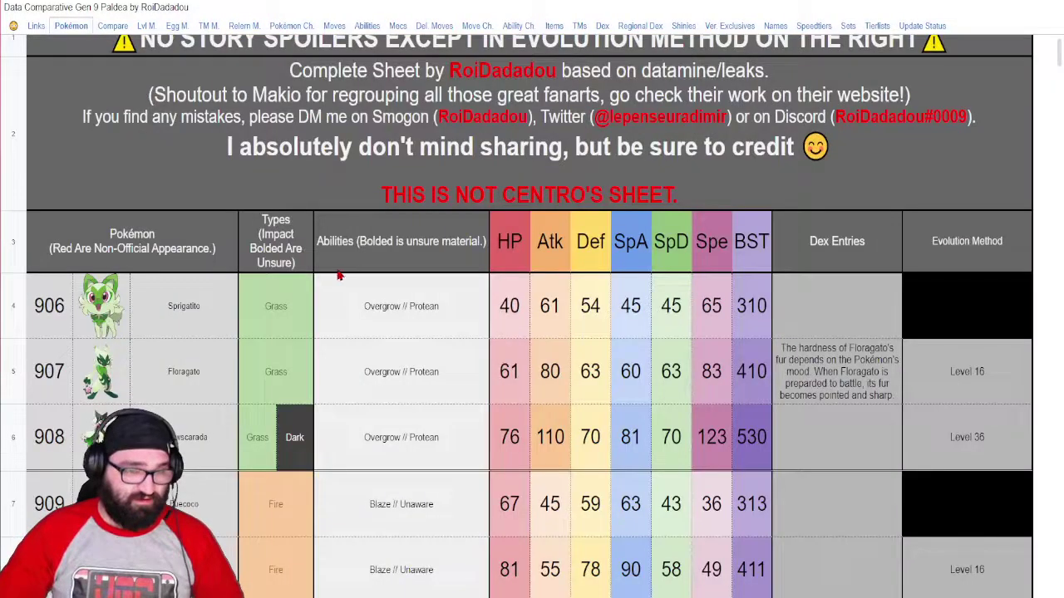
{"action": "scroll", "coordinate": [374, 309], "scroll_direction": "down", "scroll_amount": 6}
{"action": "scroll", "coordinate": [374, 309], "scroll_direction": "down", "scroll_amount": 20}
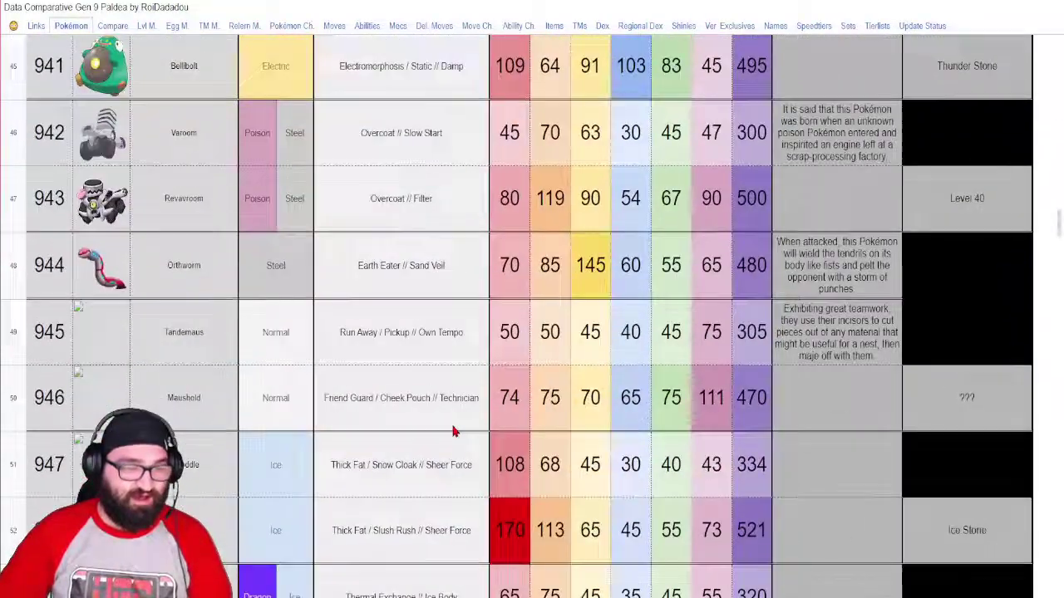
{"action": "scroll", "coordinate": [487, 456], "scroll_direction": "down", "scroll_amount": 9}
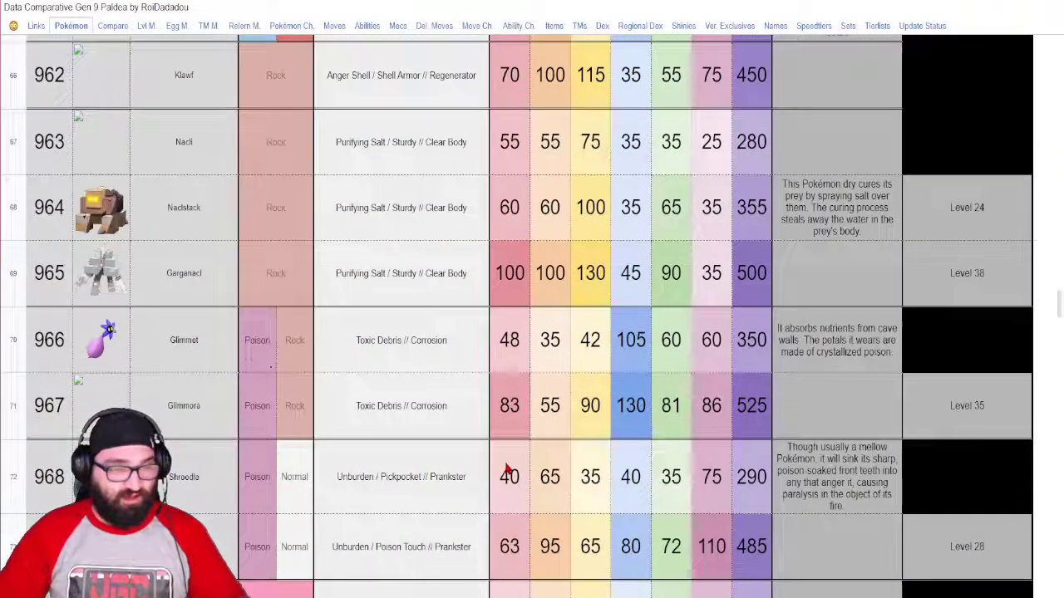
{"action": "scroll", "coordinate": [509, 471], "scroll_direction": "down", "scroll_amount": 1}
{"action": "scroll", "coordinate": [508, 471], "scroll_direction": "up", "scroll_amount": 2}
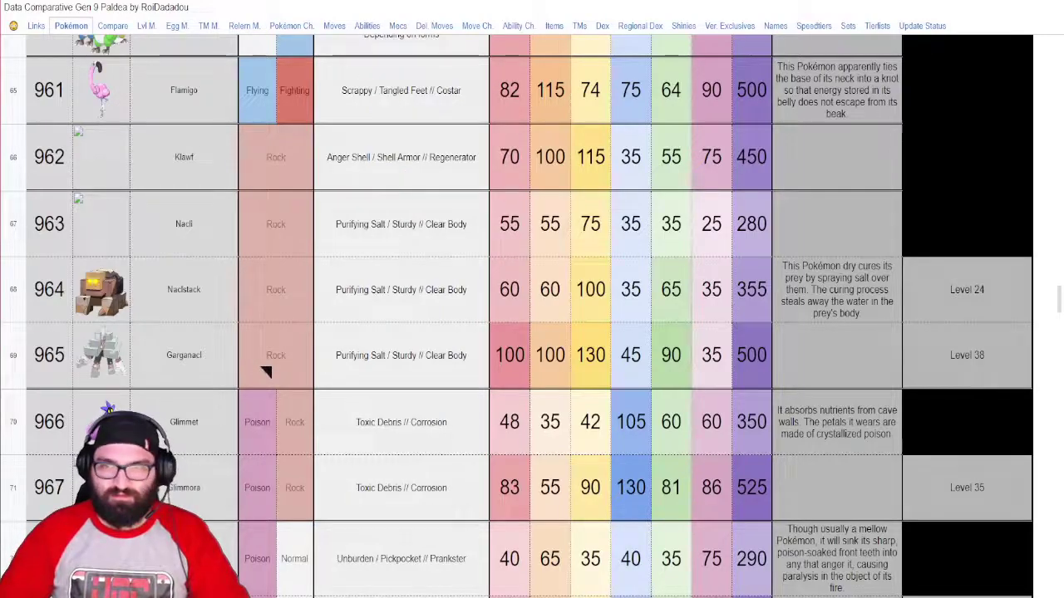
- Search the web for "shell armour", read Bulbapedia's Shell Armor article, and close it again
{"action": "key", "text": "ctrl+t"}
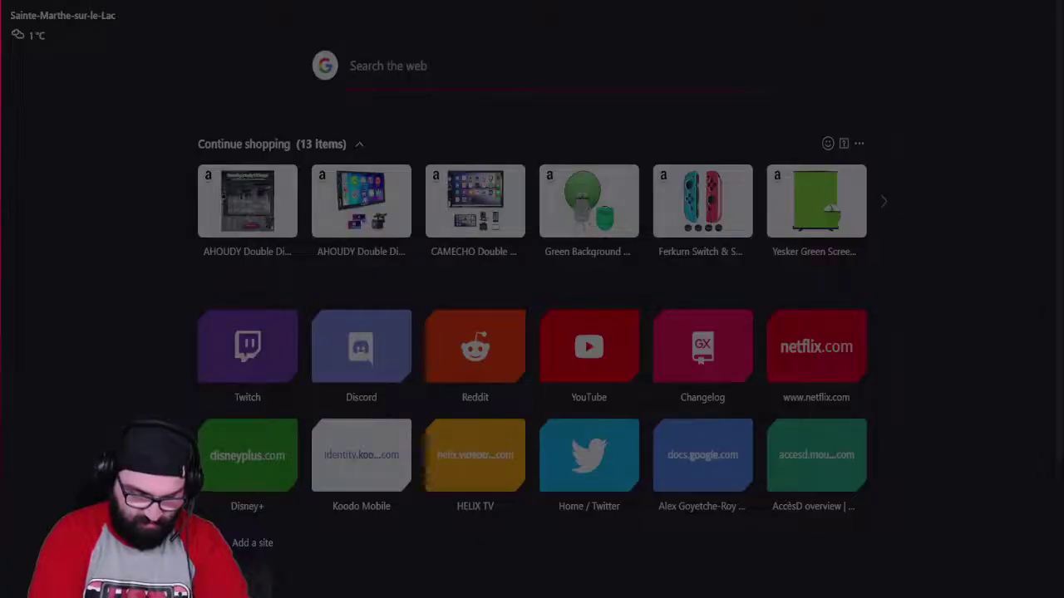
{"action": "type", "text": "shell armour"}
{"action": "key", "text": "Return"}
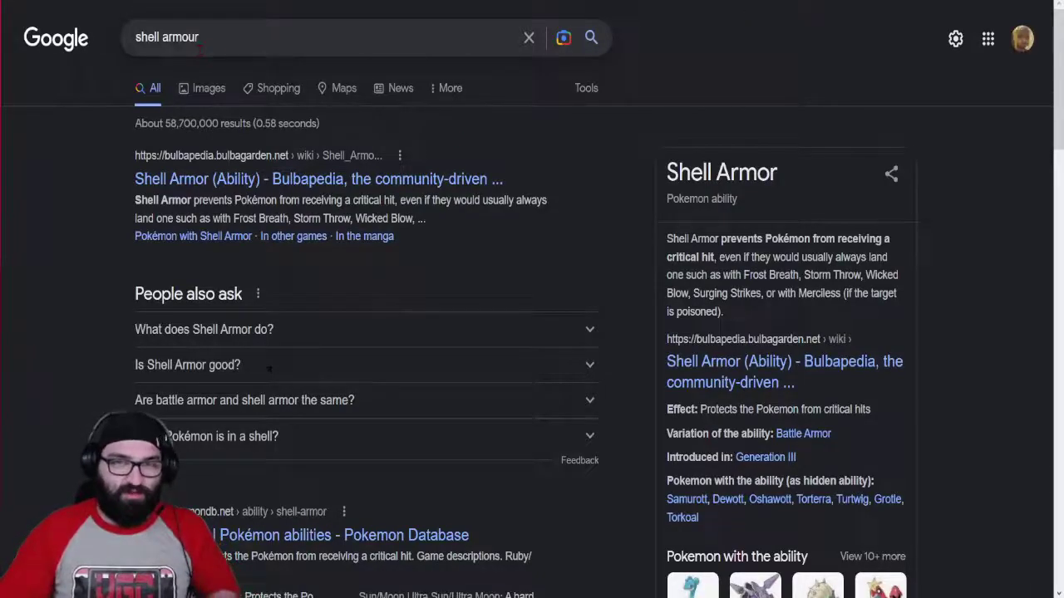
{"action": "left_click", "coordinate": [231, 181]}
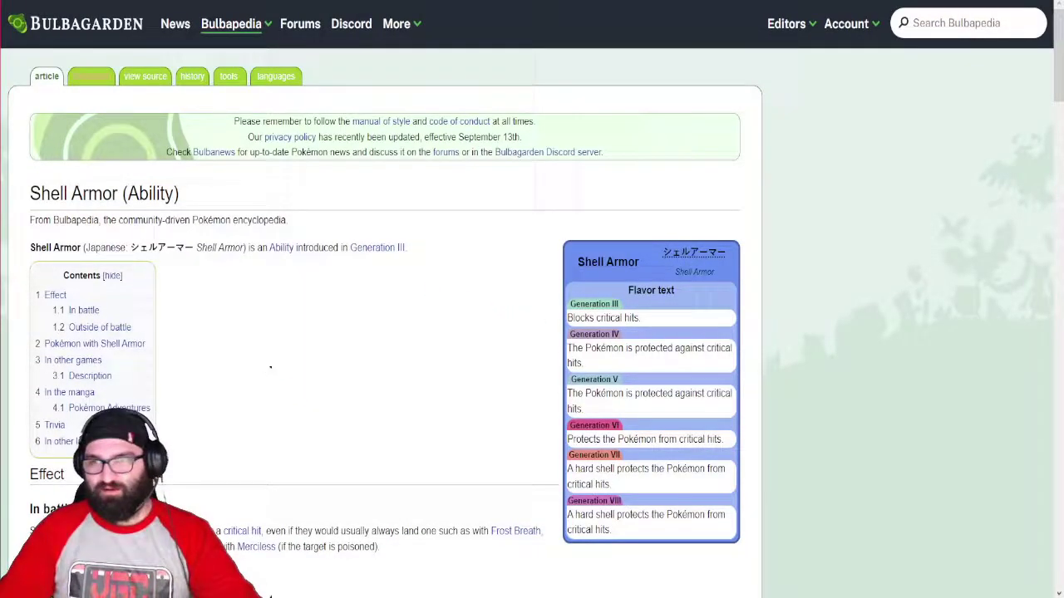
{"action": "key", "text": "ctrl+w"}
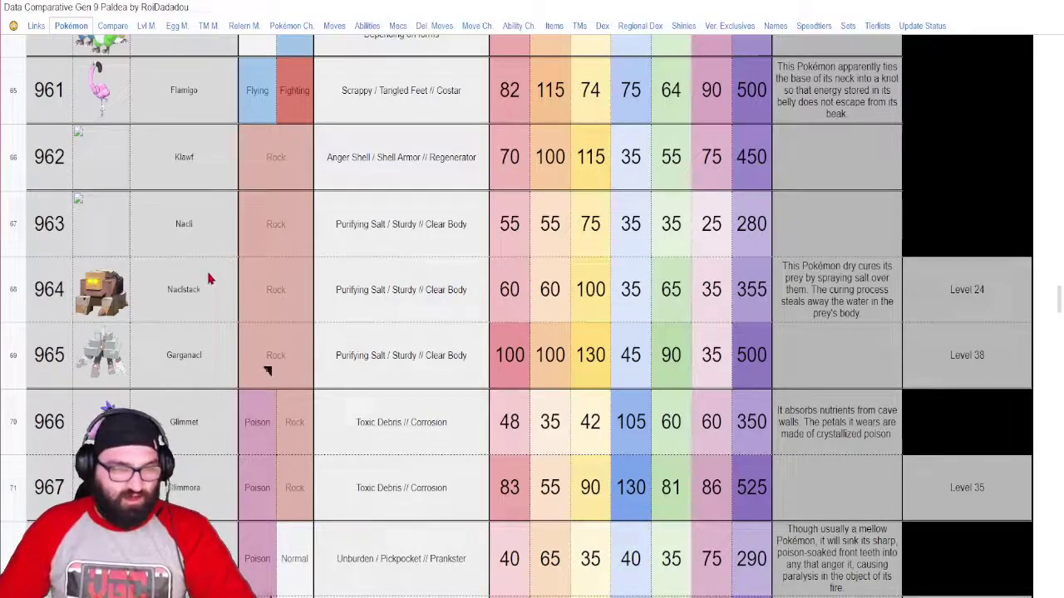
- In the tier list, rank Nacli in the B tier between Pawmo and Tadbulb
{"action": "key", "text": "ctrl+Tab"}
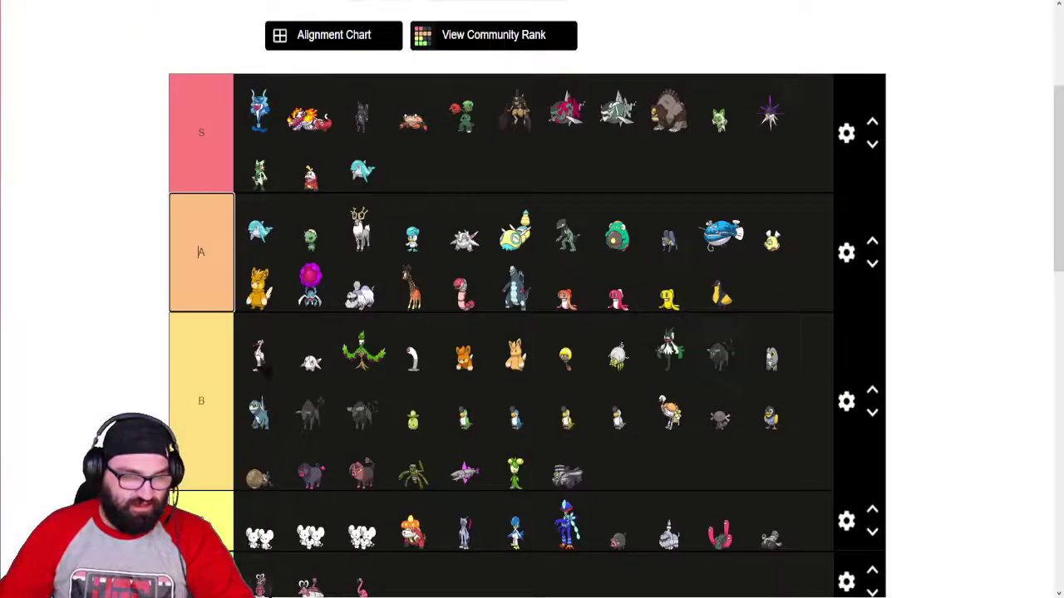
{"action": "scroll", "coordinate": [260, 368], "scroll_direction": "down", "scroll_amount": 6}
{"action": "scroll", "coordinate": [260, 368], "scroll_direction": "up", "scroll_amount": 1}
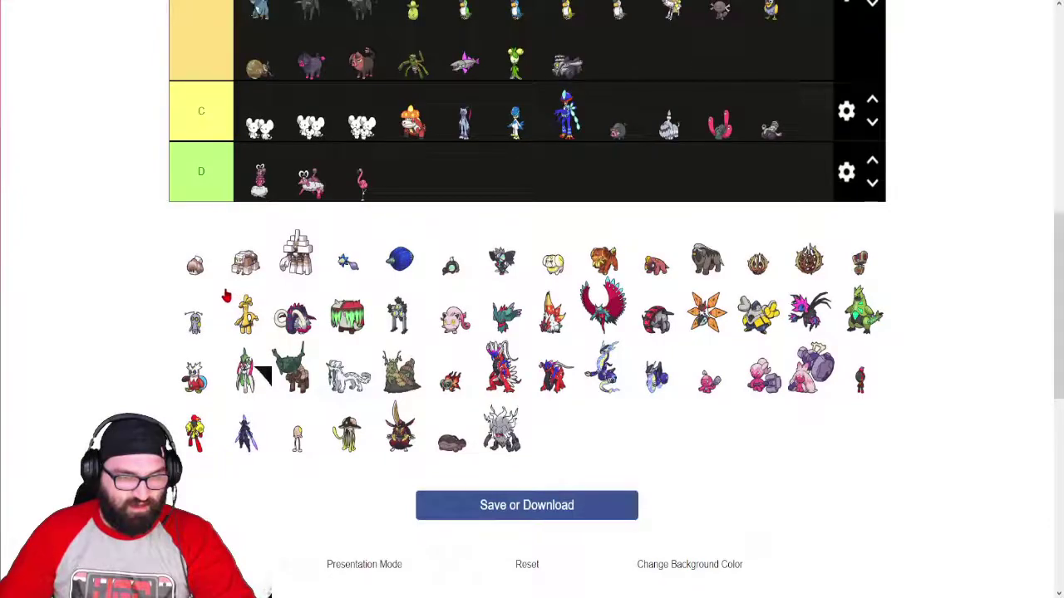
{"action": "scroll", "coordinate": [130, 285], "scroll_direction": "up", "scroll_amount": 2}
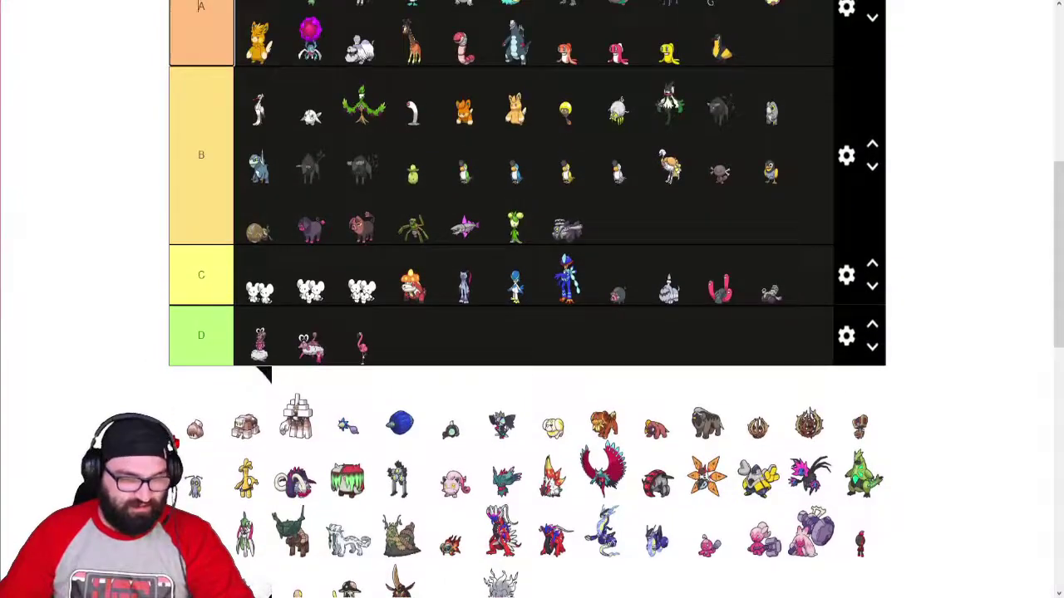
{"action": "left_click_drag", "start_coordinate": [195, 428], "coordinate": [591, 126]}
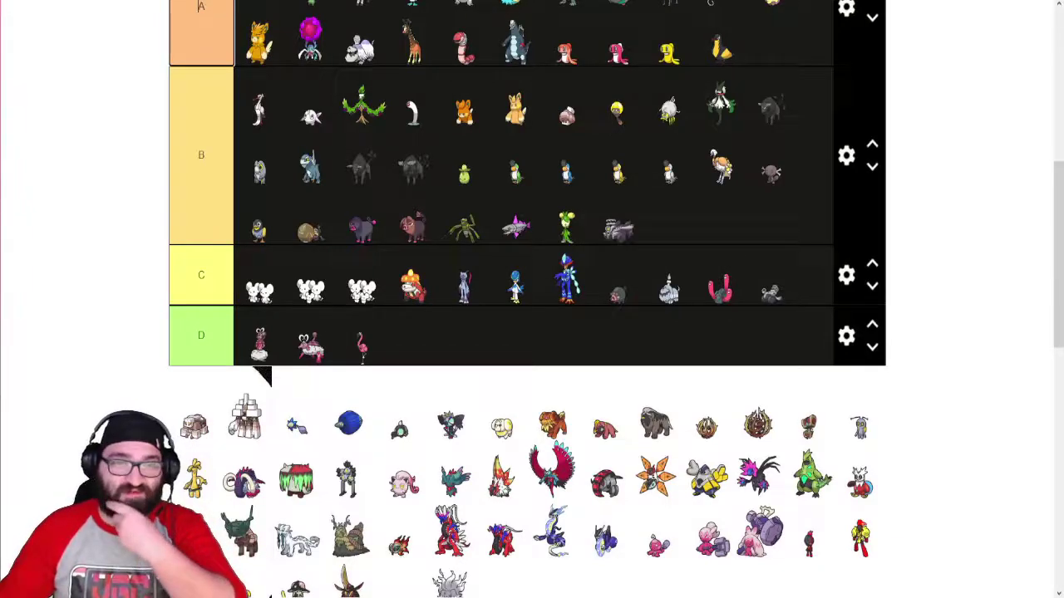
- Read the Purifying Salt description in the spreadsheet and review the Nacli line's stats in the Pokémon list
{"action": "key", "text": "alt+Tab"}
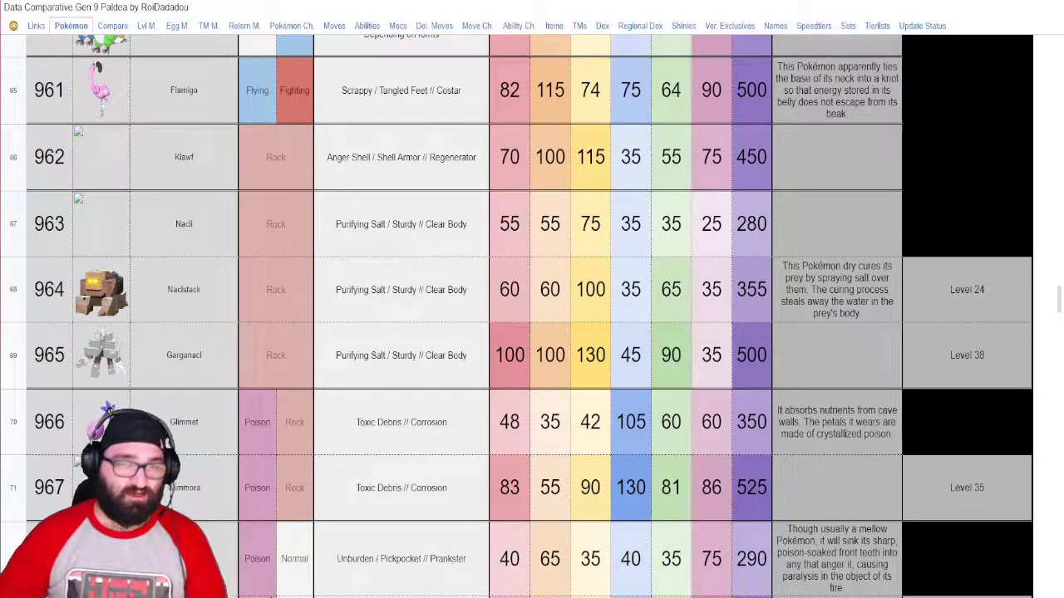
{"action": "left_click", "coordinate": [366, 26]}
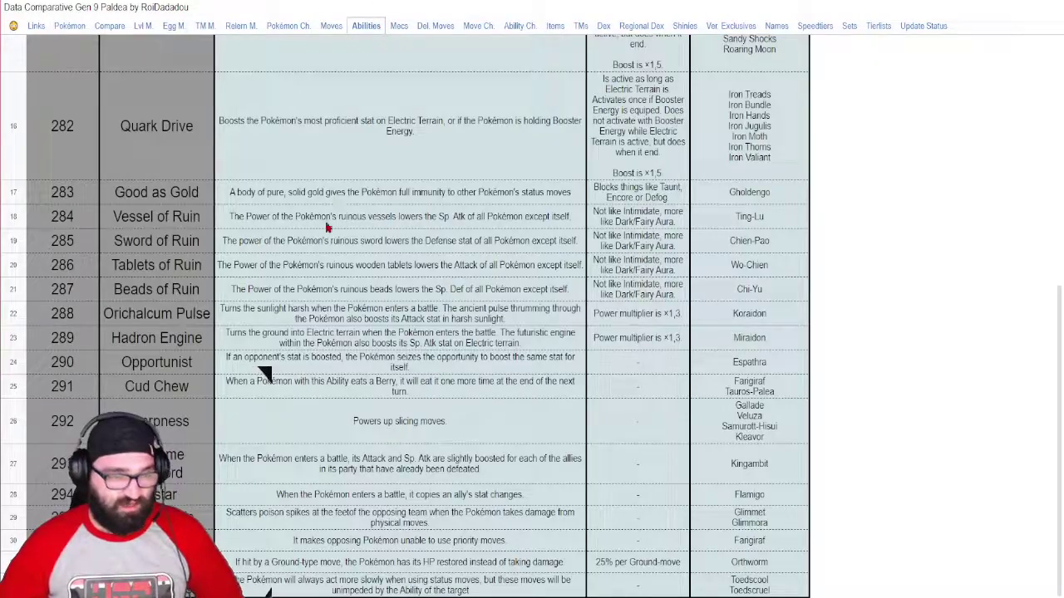
{"action": "scroll", "coordinate": [314, 355], "scroll_direction": "up", "scroll_amount": 5}
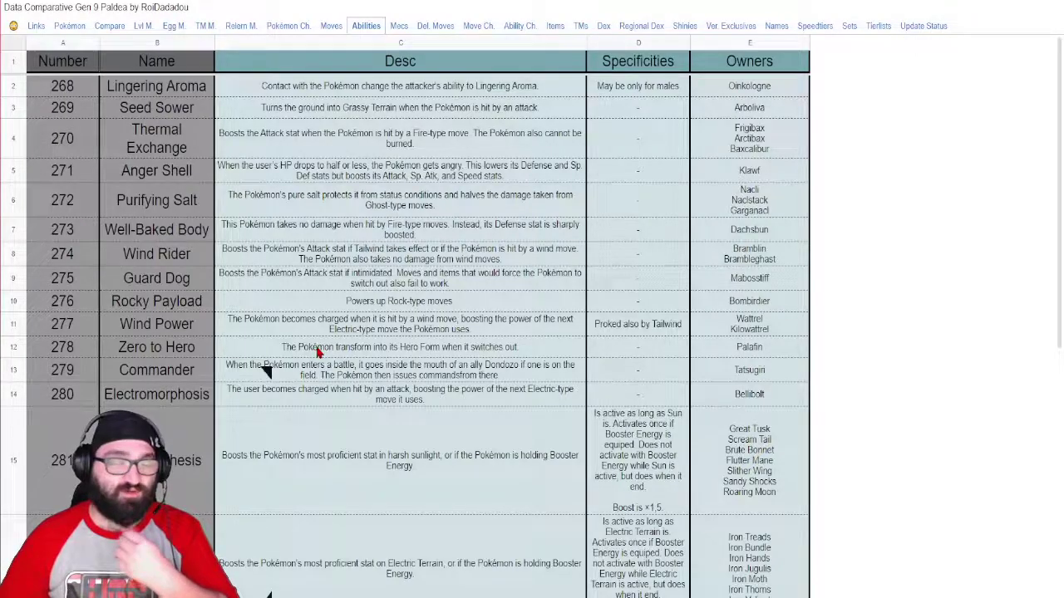
{"action": "left_click", "coordinate": [70, 25]}
{"action": "scroll", "coordinate": [417, 323], "scroll_direction": "down", "scroll_amount": 15}
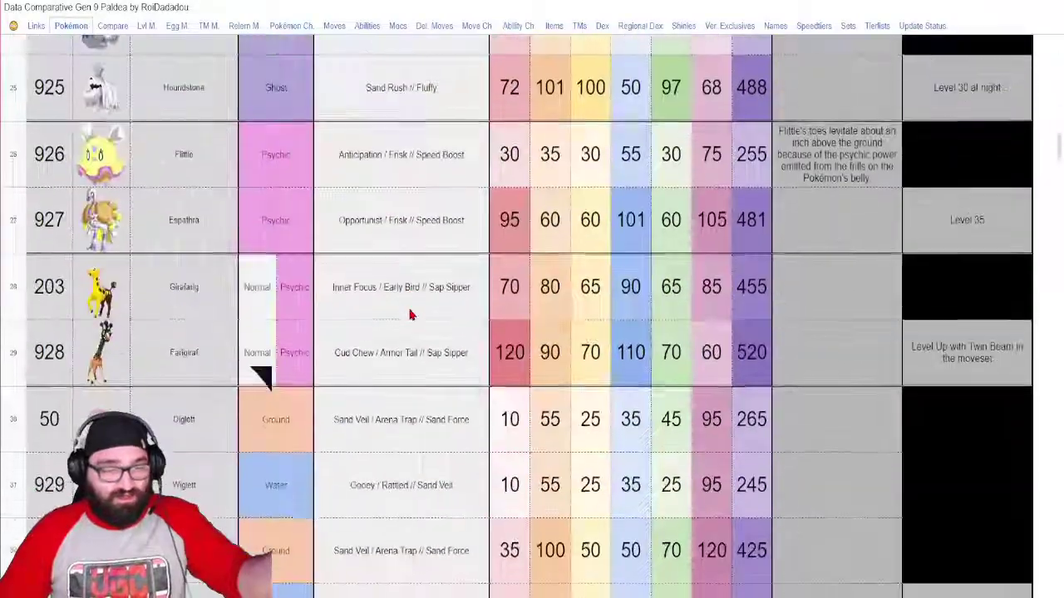
{"action": "scroll", "coordinate": [421, 322], "scroll_direction": "down", "scroll_amount": 11}
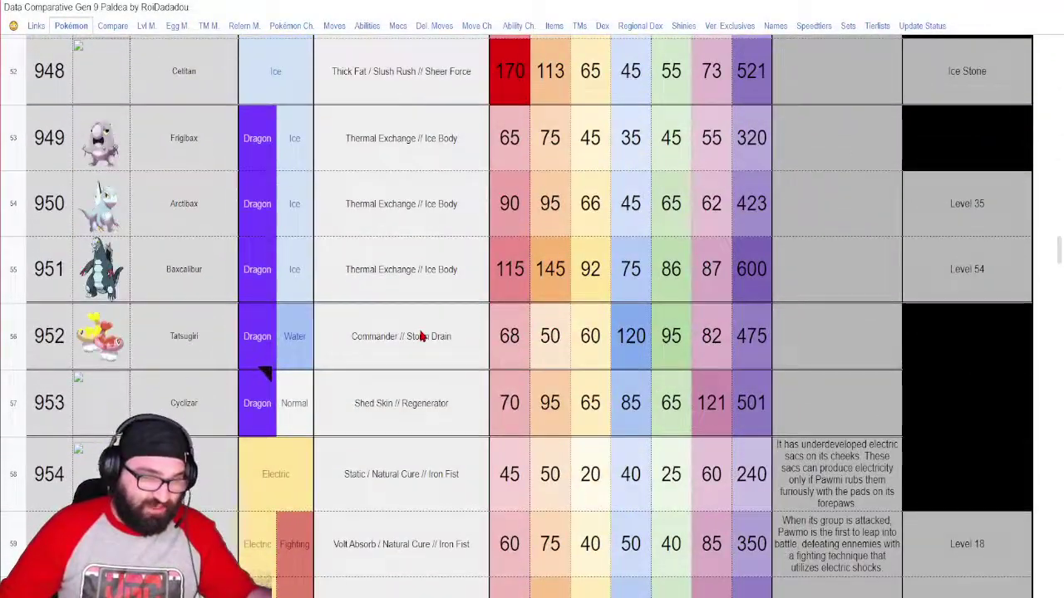
{"action": "scroll", "coordinate": [420, 344], "scroll_direction": "down", "scroll_amount": 5}
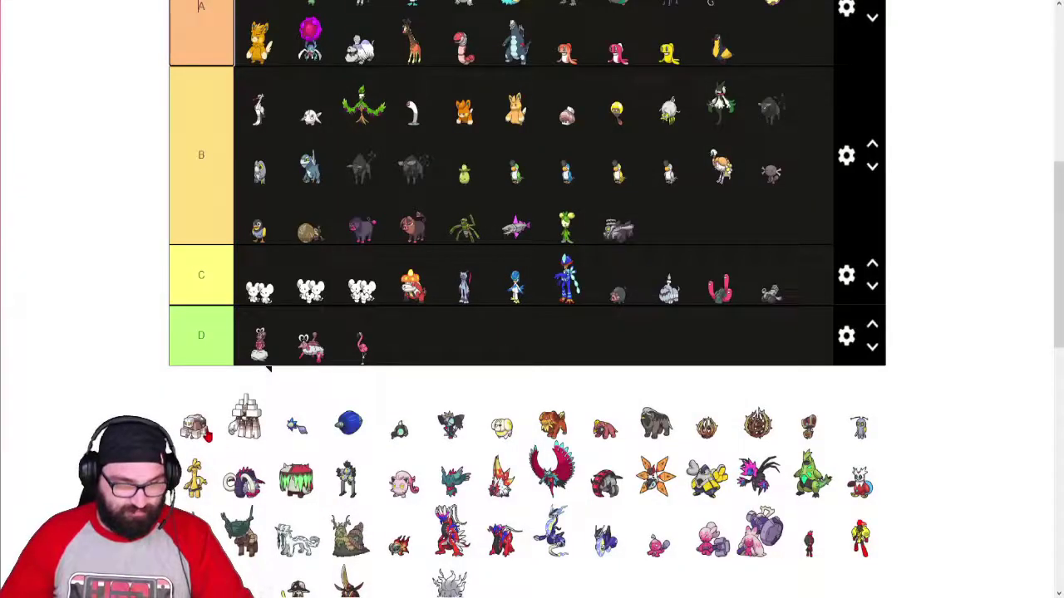
- In the B tier, rank Naclstack directly after Nacli and Garganacl directly before Nacli
{"action": "left_click_drag", "start_coordinate": [218, 439], "coordinate": [669, 192]}
{"action": "scroll", "coordinate": [453, 183], "scroll_direction": "up", "scroll_amount": 1}
{"action": "left_click_drag", "start_coordinate": [195, 498], "coordinate": [570, 200]}
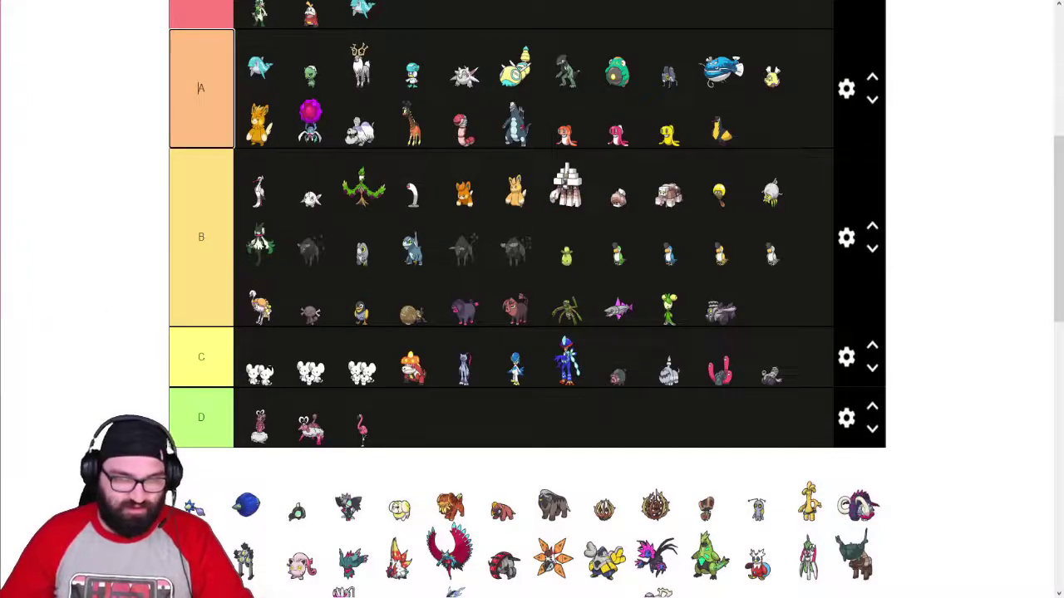
- Look up the base stats of Glimmet and Glimmora and their Toxic Debris ability description in the Gen 9 Paldea data sheet
{"action": "scroll", "coordinate": [41, 345], "scroll_direction": "down", "scroll_amount": 1}
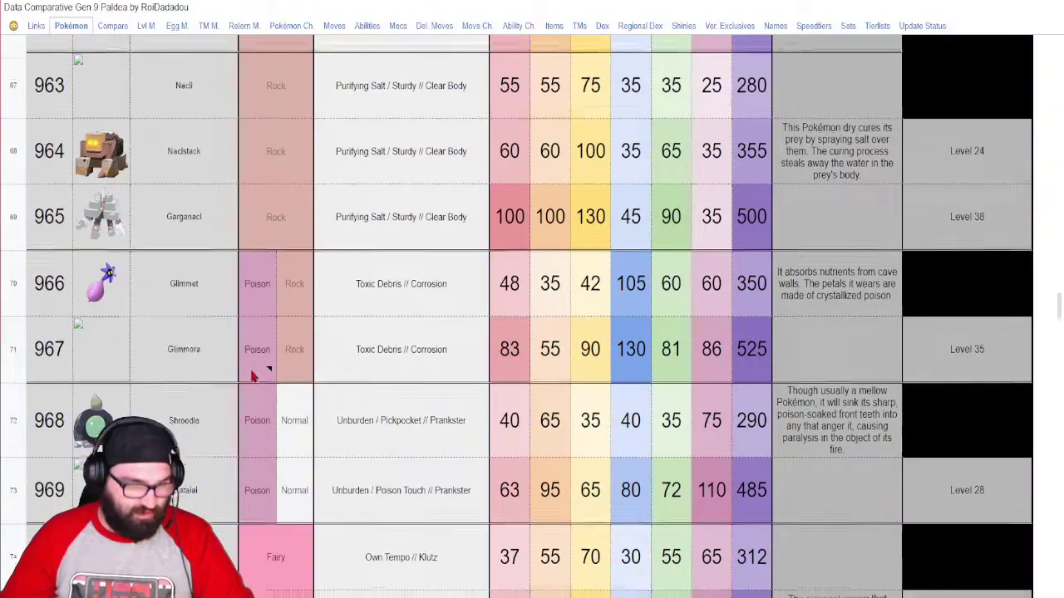
{"action": "scroll", "coordinate": [238, 185], "scroll_direction": "down", "scroll_amount": 1}
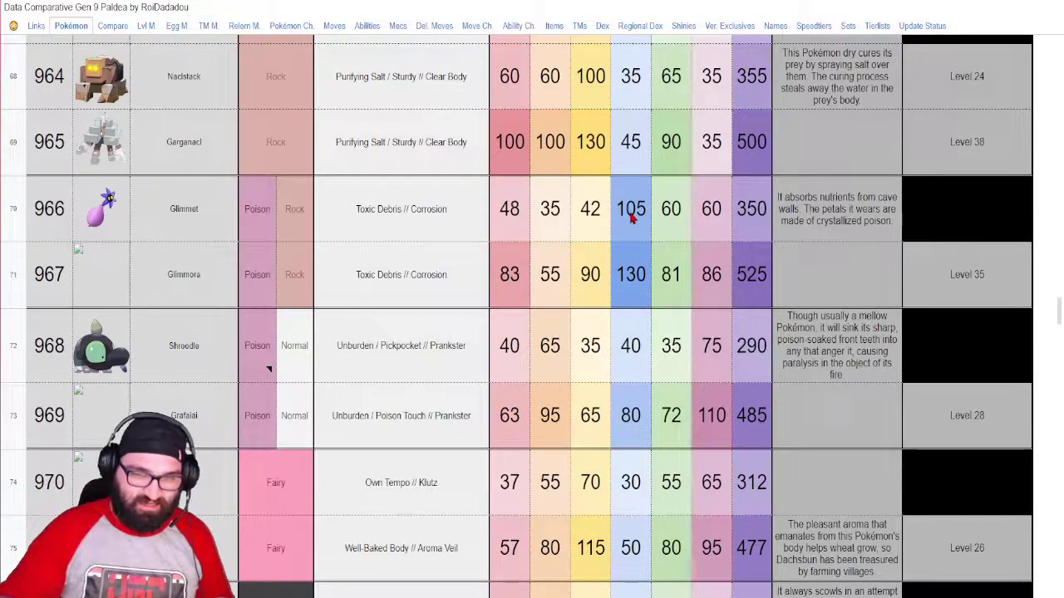
{"action": "scroll", "coordinate": [355, 242], "scroll_direction": "up", "scroll_amount": 1}
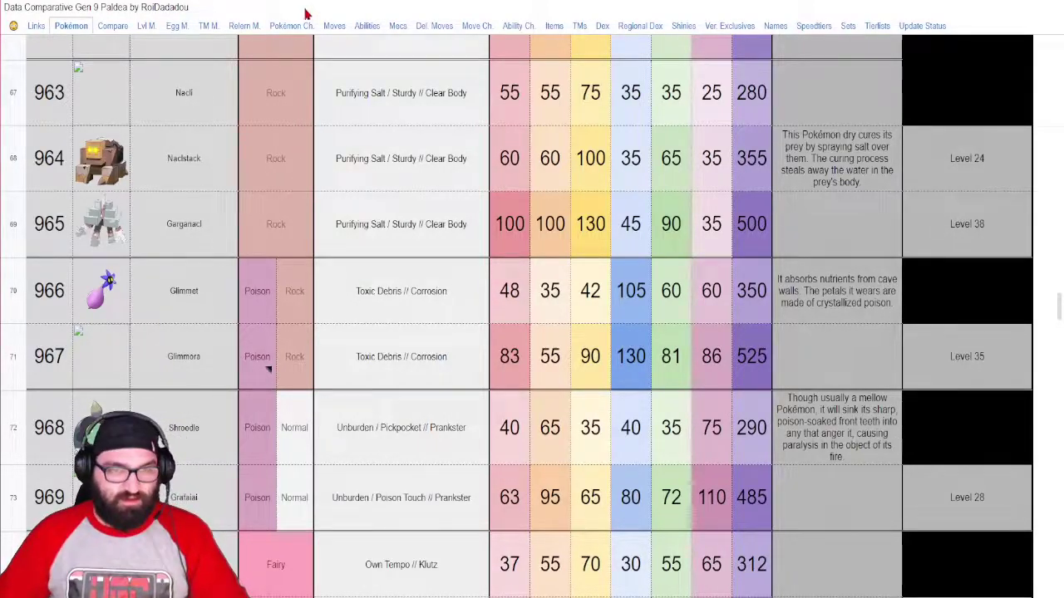
{"action": "left_click", "coordinate": [364, 26]}
{"action": "scroll", "coordinate": [396, 191], "scroll_direction": "up", "scroll_amount": 5}
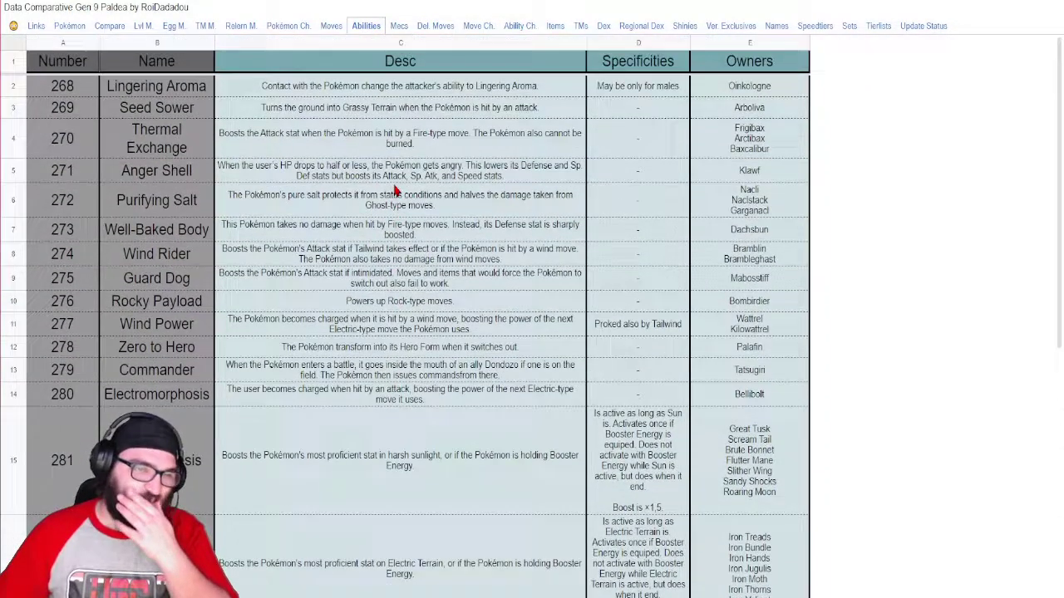
{"action": "scroll", "coordinate": [396, 191], "scroll_direction": "down", "scroll_amount": 5}
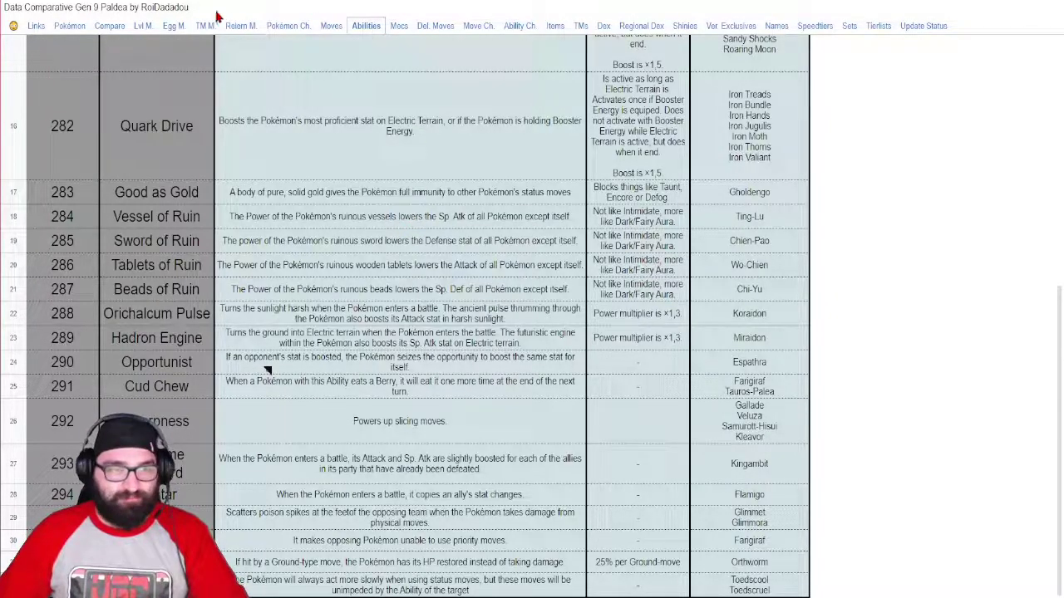
{"action": "left_click", "coordinate": [71, 25]}
{"action": "scroll", "coordinate": [558, 403], "scroll_direction": "down", "scroll_amount": 10}
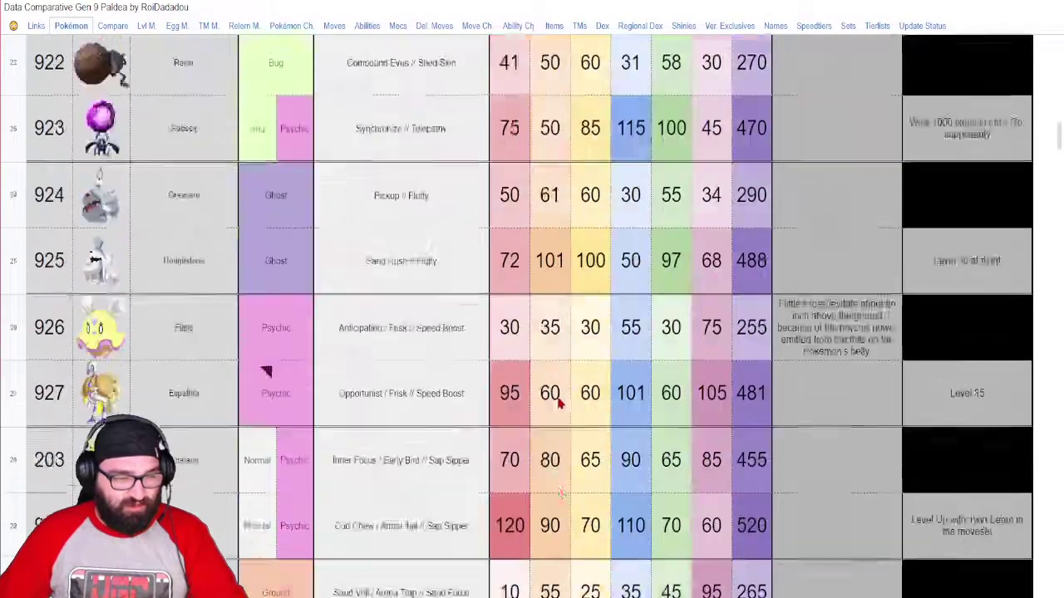
{"action": "scroll", "coordinate": [558, 403], "scroll_direction": "down", "scroll_amount": 20}
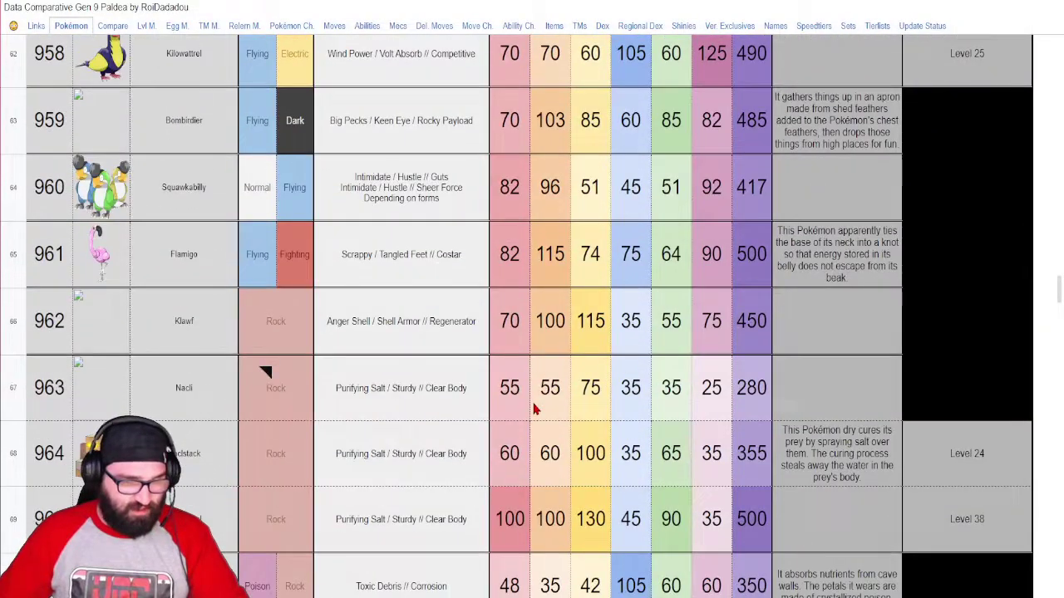
{"action": "scroll", "coordinate": [534, 409], "scroll_direction": "down", "scroll_amount": 5}
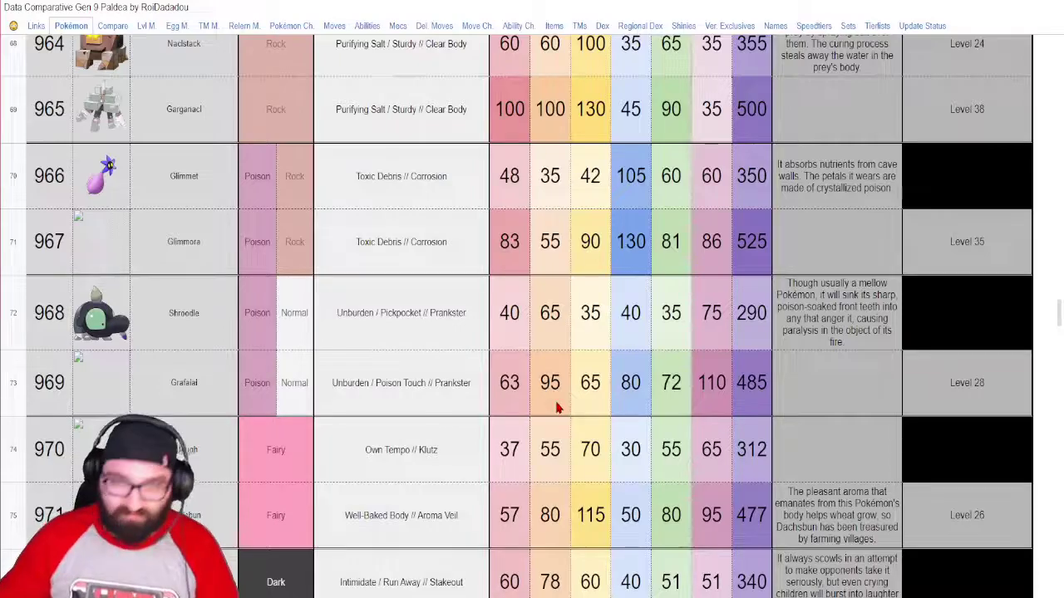
- Switch back to the tier list, rank Glimmet at the end of tier B and place Glimmora in tier A right after Bellibolt
{"action": "key", "text": "alt+Tab"}
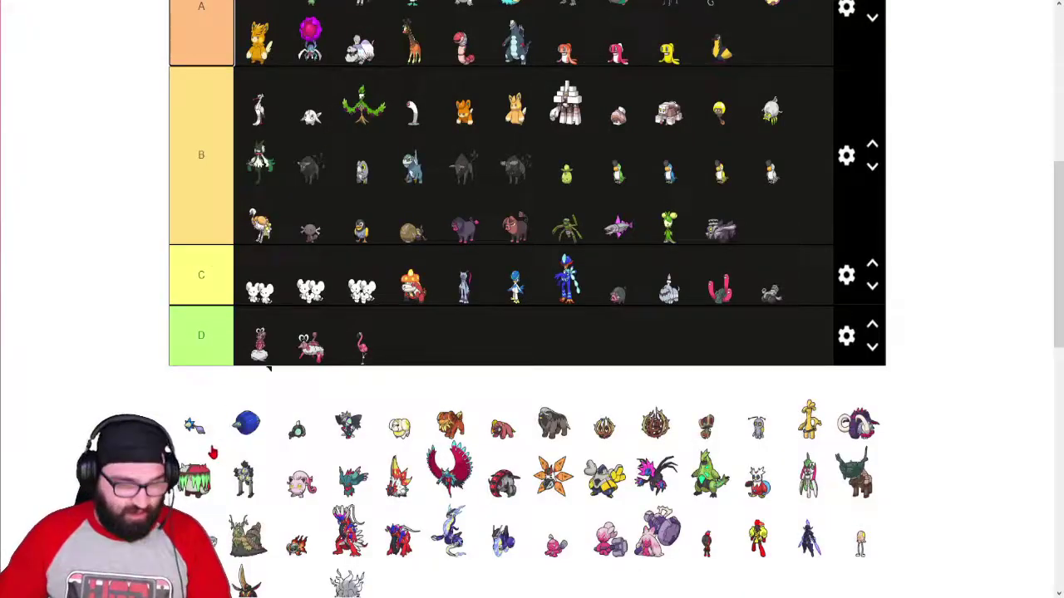
{"action": "left_click_drag", "start_coordinate": [214, 391], "coordinate": [771, 231]}
{"action": "left_click_drag", "start_coordinate": [196, 420], "coordinate": [664, 166]}
{"action": "scroll", "coordinate": [357, 189], "scroll_direction": "up", "scroll_amount": 2}
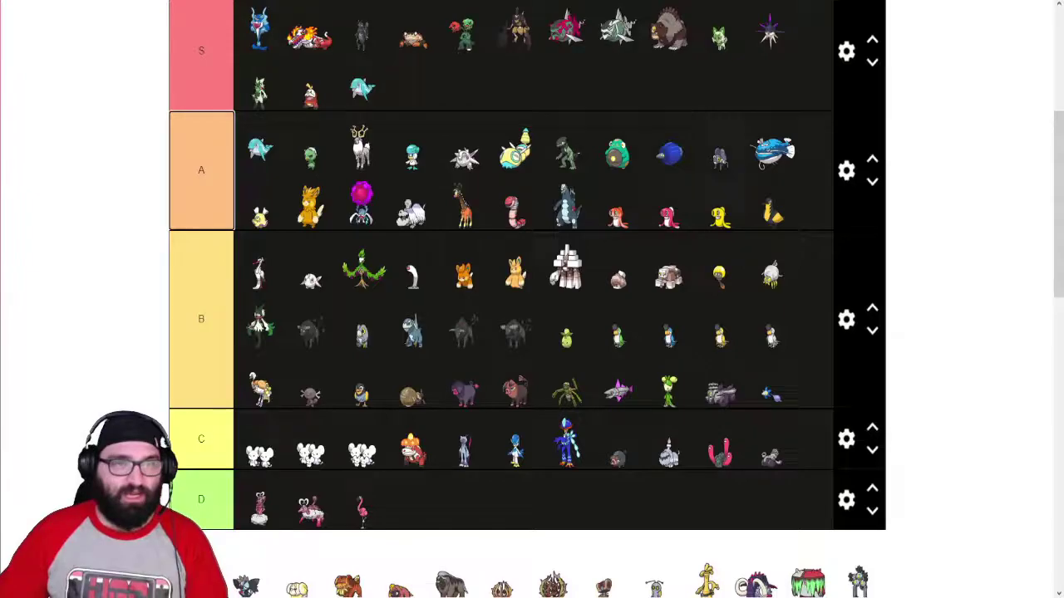
- Rank Shroodle in tier A as the third entry of its first row
{"action": "scroll", "coordinate": [206, 366], "scroll_direction": "down", "scroll_amount": 3}
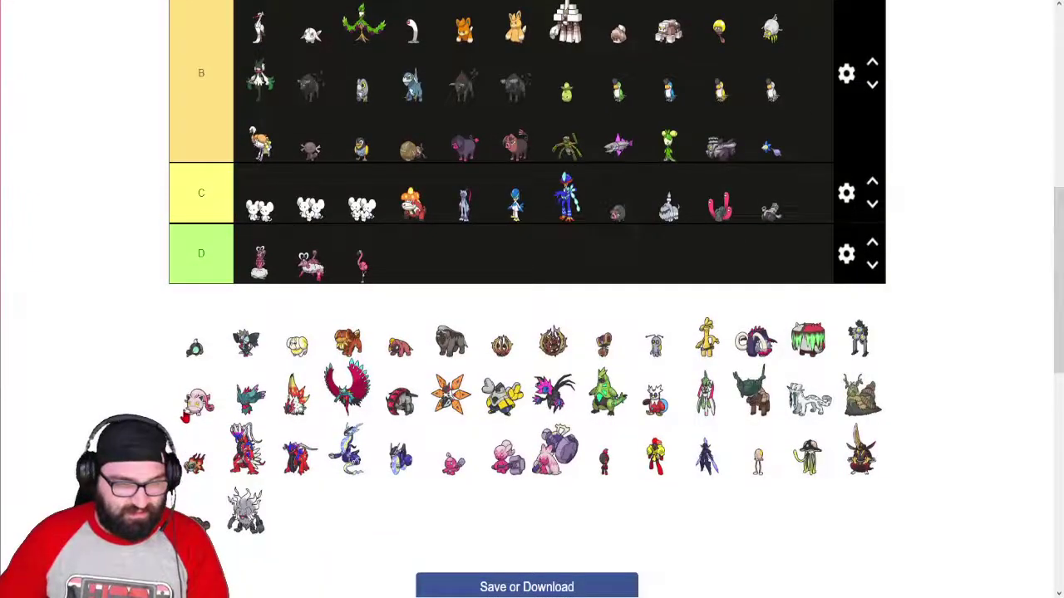
{"action": "scroll", "coordinate": [155, 358], "scroll_direction": "up", "scroll_amount": 1}
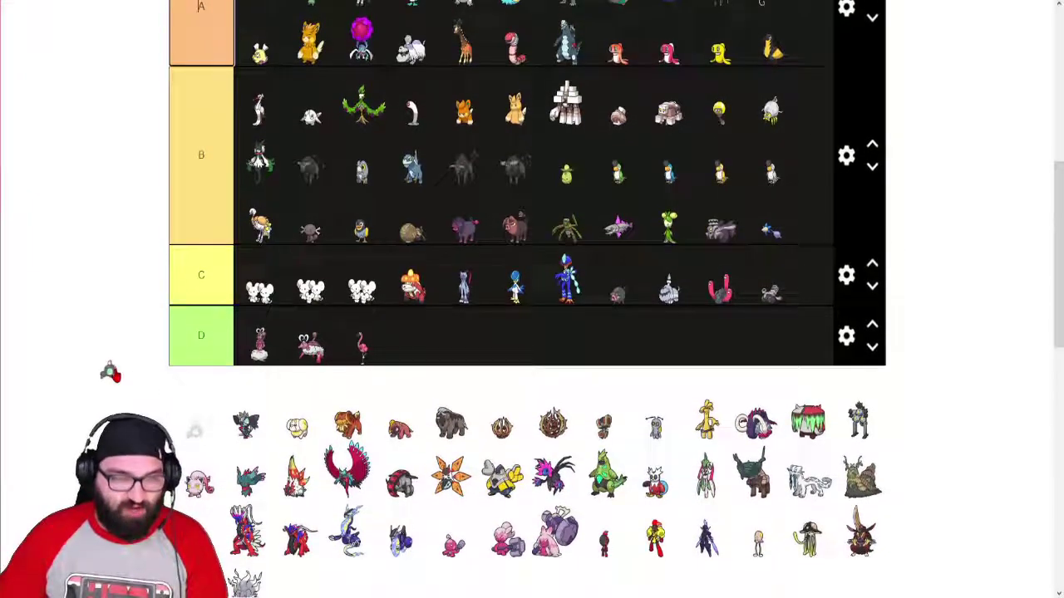
{"action": "scroll", "coordinate": [200, 199], "scroll_direction": "up", "scroll_amount": 3}
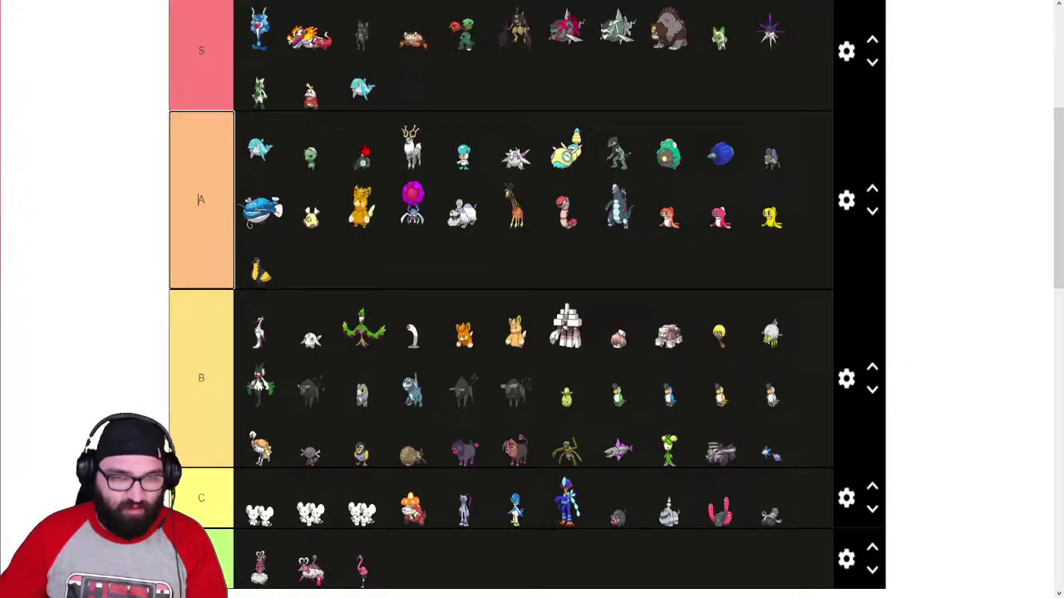
- Rank Grafaiai third in tier S and reorder the two entries after it so that Klawf comes first
{"action": "scroll", "coordinate": [66, 325], "scroll_direction": "down", "scroll_amount": 3}
{"action": "left_click_drag", "start_coordinate": [196, 401], "coordinate": [359, 199]}
{"action": "scroll", "coordinate": [145, 316], "scroll_direction": "up", "scroll_amount": 5}
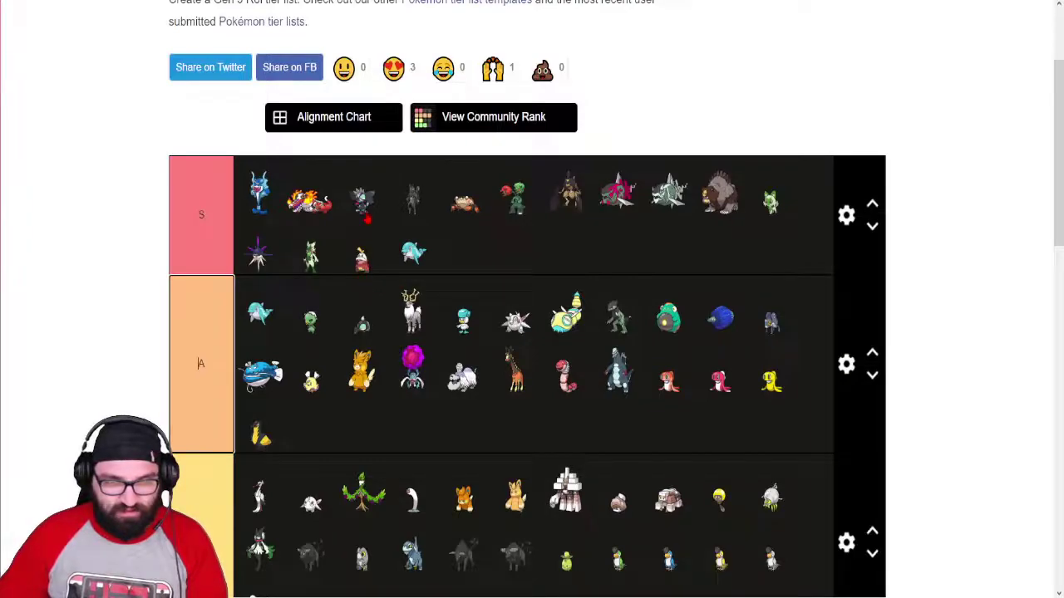
{"action": "left_click_drag", "start_coordinate": [411, 203], "coordinate": [439, 219]}
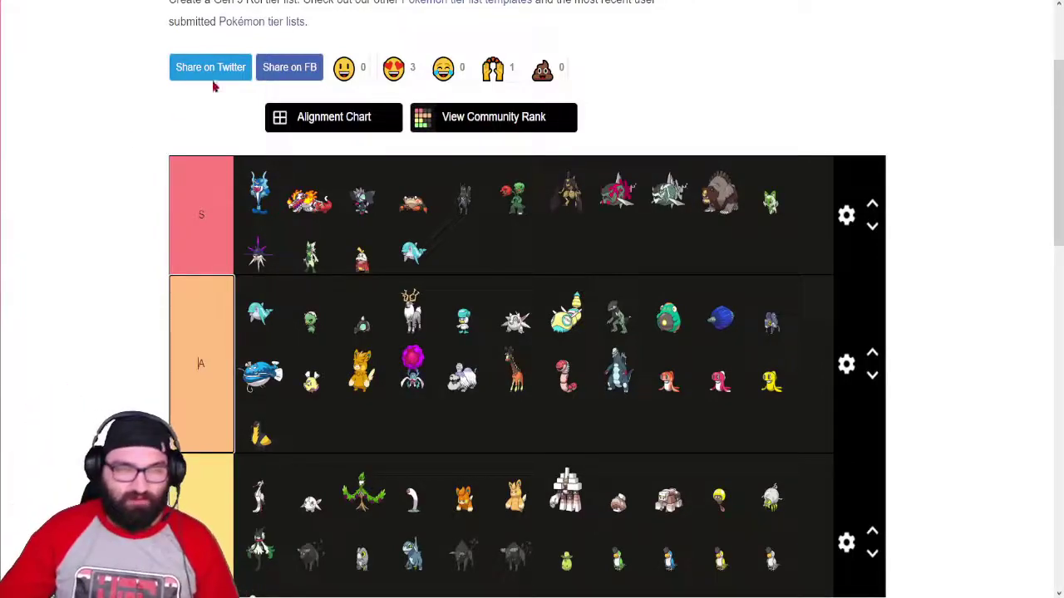
- Check Fidough's stats in the data sheet and rank it in tier C right after Quaquaval
{"action": "key", "text": "alt+Tab"}
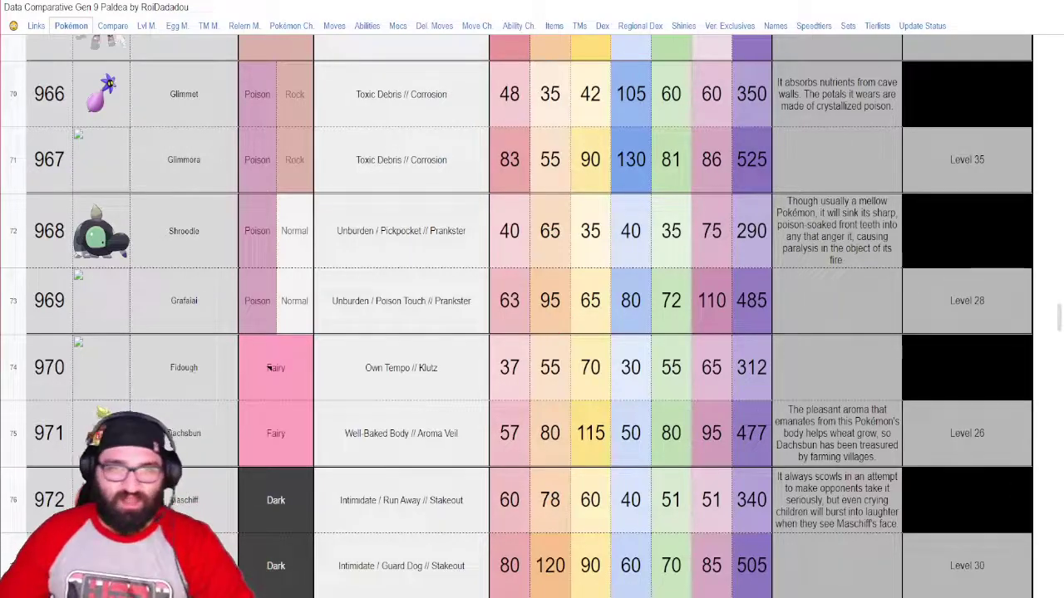
{"action": "key", "text": "ctrl+Tab"}
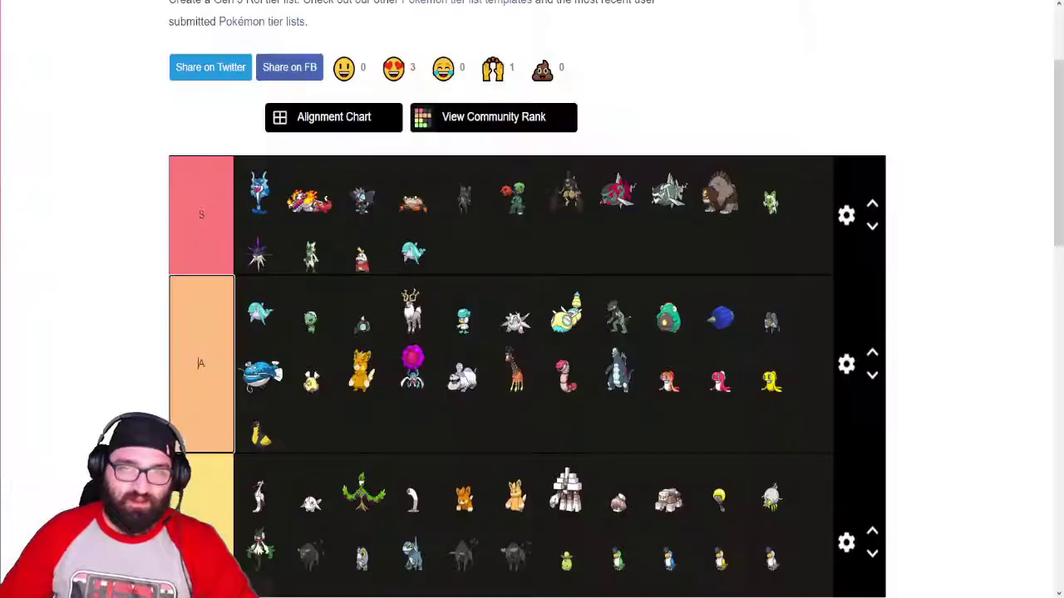
{"action": "scroll", "coordinate": [158, 316], "scroll_direction": "down", "scroll_amount": 5}
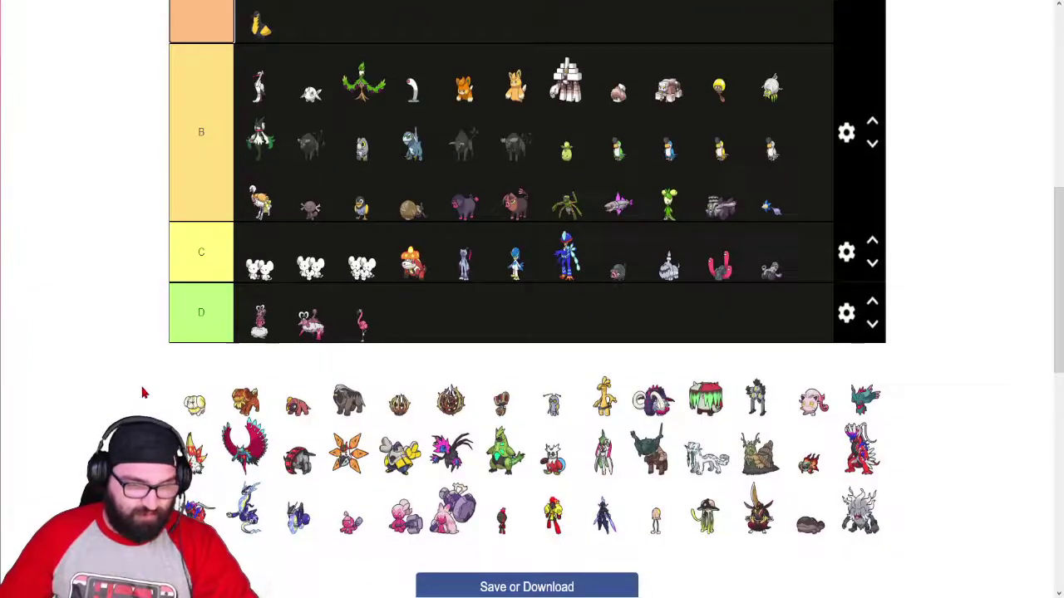
{"action": "left_click_drag", "start_coordinate": [196, 404], "coordinate": [266, 332]}
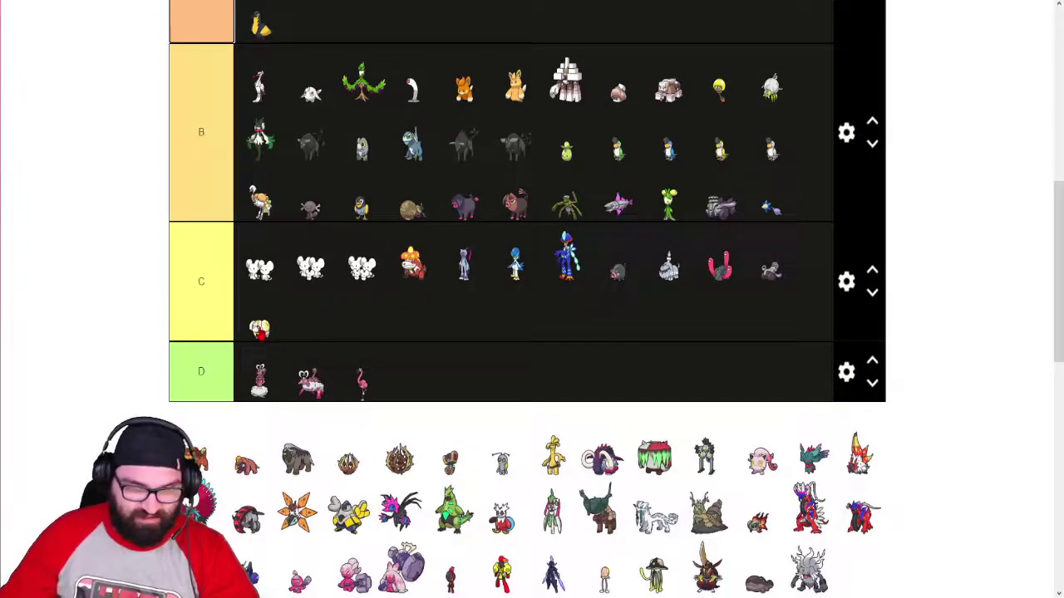
{"action": "left_click_drag", "start_coordinate": [260, 329], "coordinate": [608, 290]}
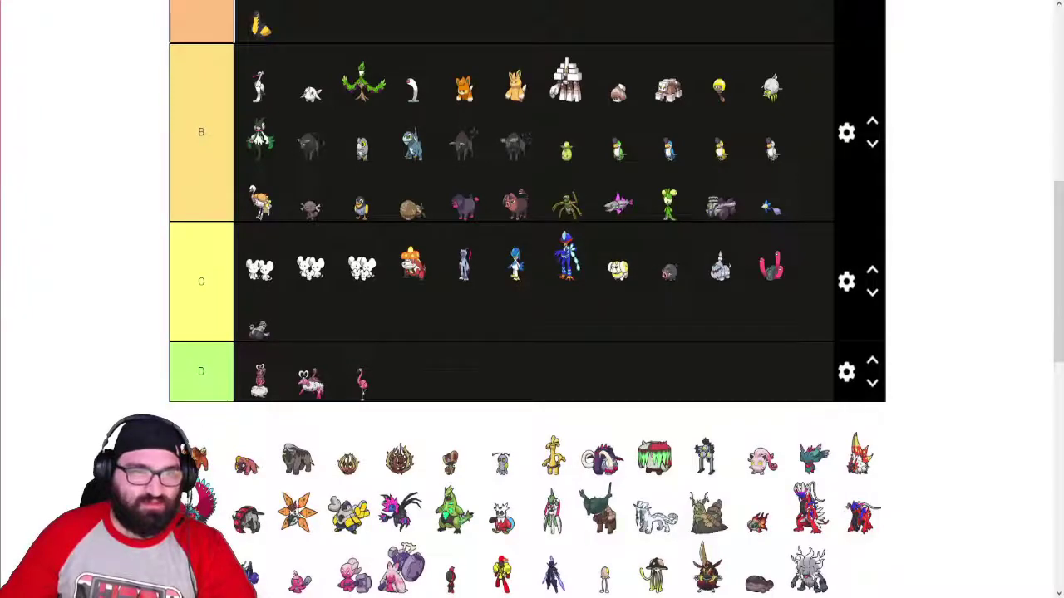
- Look up the description of Dachsbun's Well-Baked Body ability in the data sheet's ability list
{"action": "key", "text": "alt+Tab"}
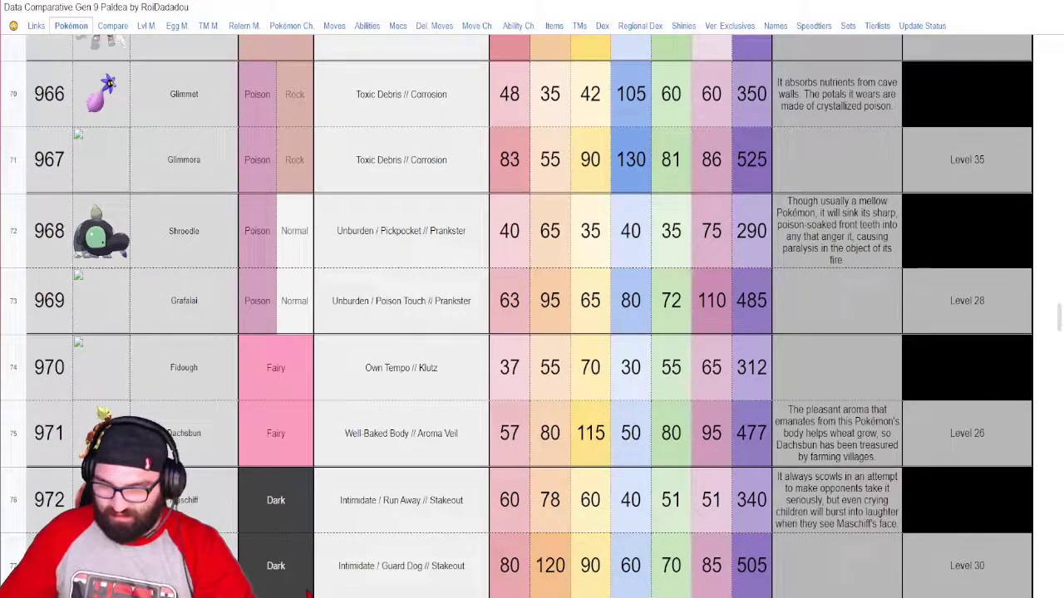
{"action": "left_click", "coordinate": [374, 29]}
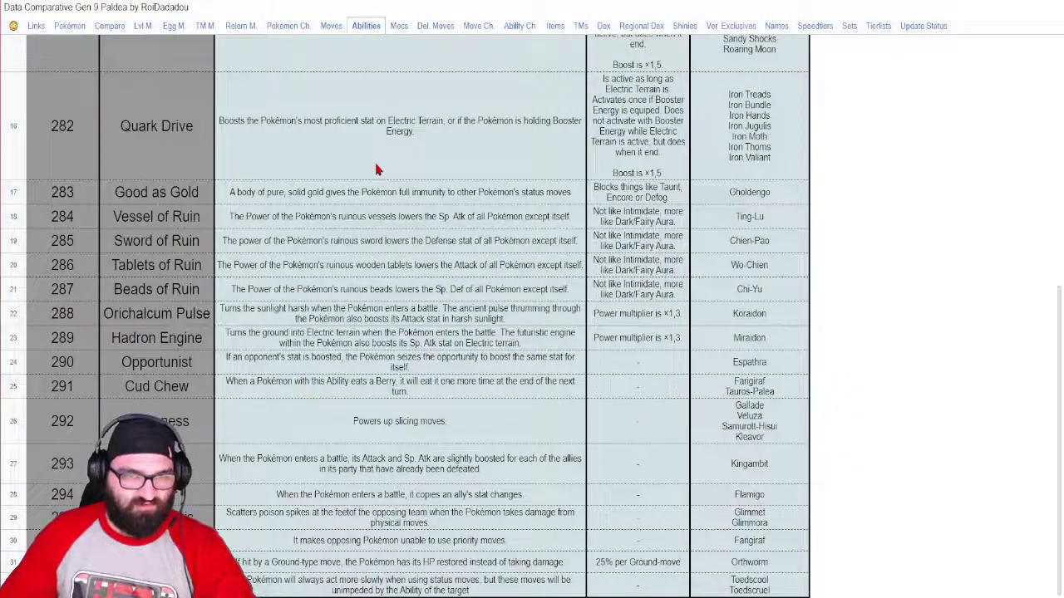
{"action": "scroll", "coordinate": [340, 283], "scroll_direction": "up", "scroll_amount": 3}
{"action": "scroll", "coordinate": [339, 278], "scroll_direction": "up", "scroll_amount": 3}
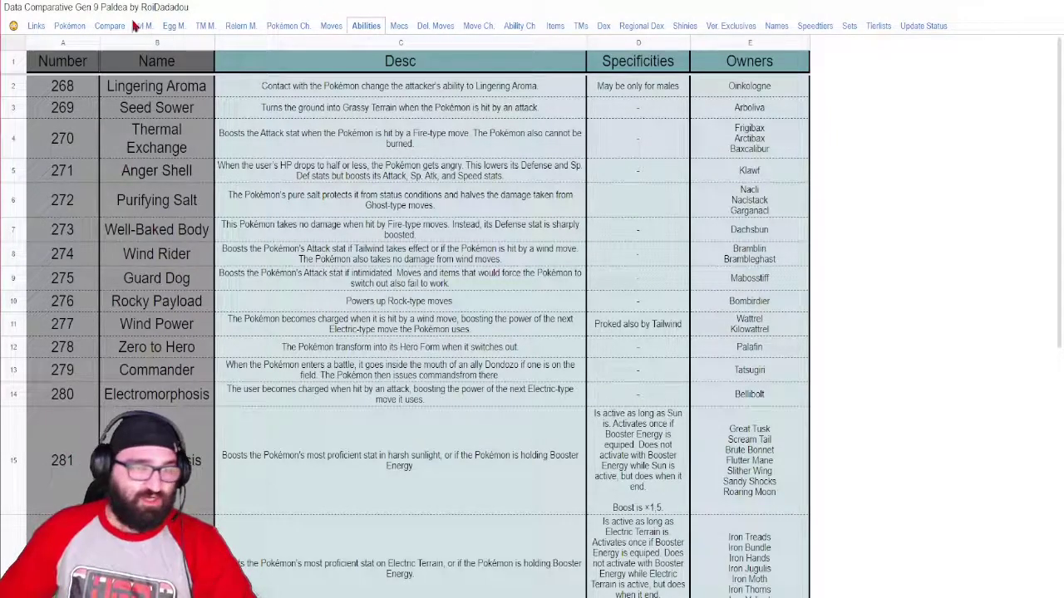
- Review Dachsbun's base stats in the data sheet and rank it in tier C directly before Fidough
{"action": "left_click", "coordinate": [69, 26]}
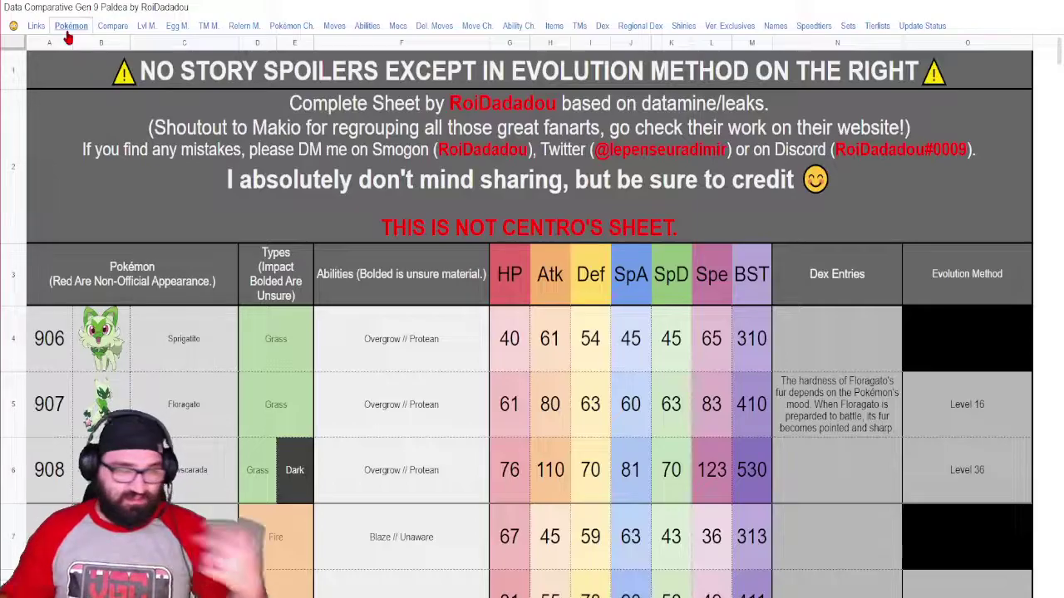
{"action": "scroll", "coordinate": [407, 174], "scroll_direction": "down", "scroll_amount": 10}
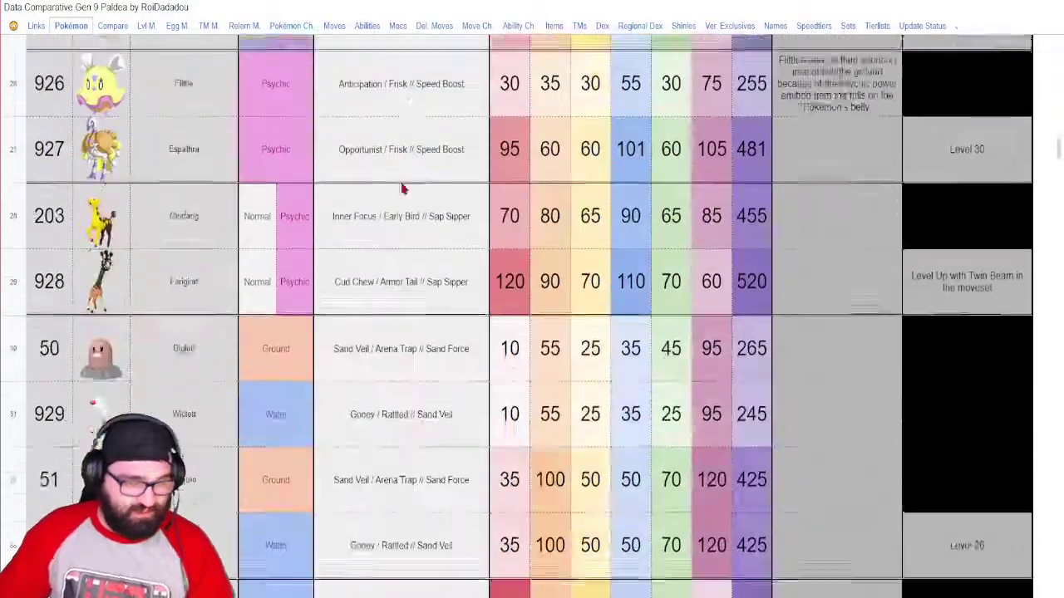
{"action": "scroll", "coordinate": [401, 188], "scroll_direction": "down", "scroll_amount": 10}
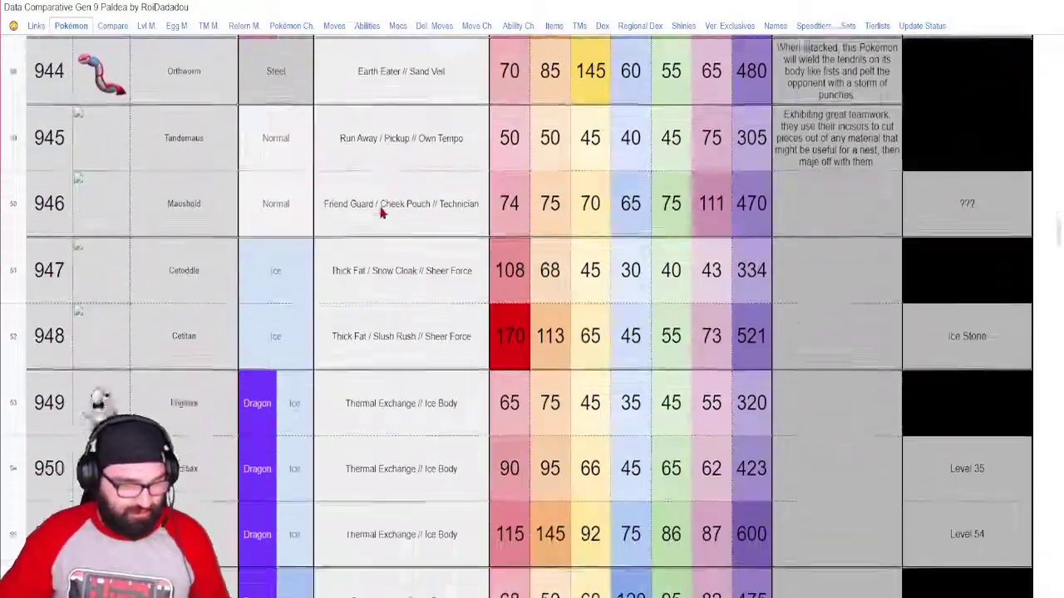
{"action": "scroll", "coordinate": [383, 224], "scroll_direction": "down", "scroll_amount": 8}
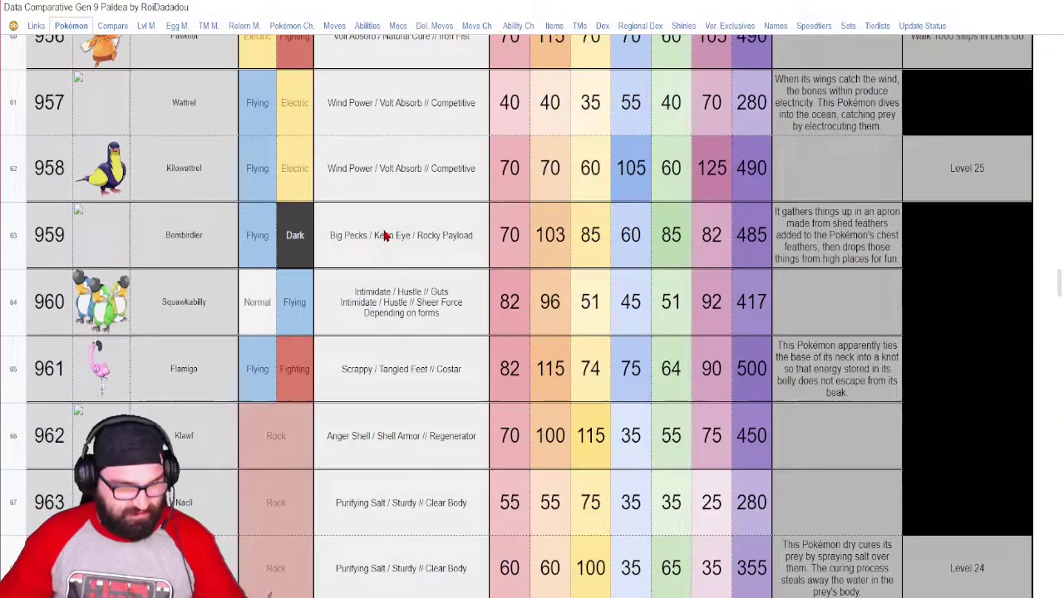
{"action": "scroll", "coordinate": [384, 236], "scroll_direction": "down", "scroll_amount": 9}
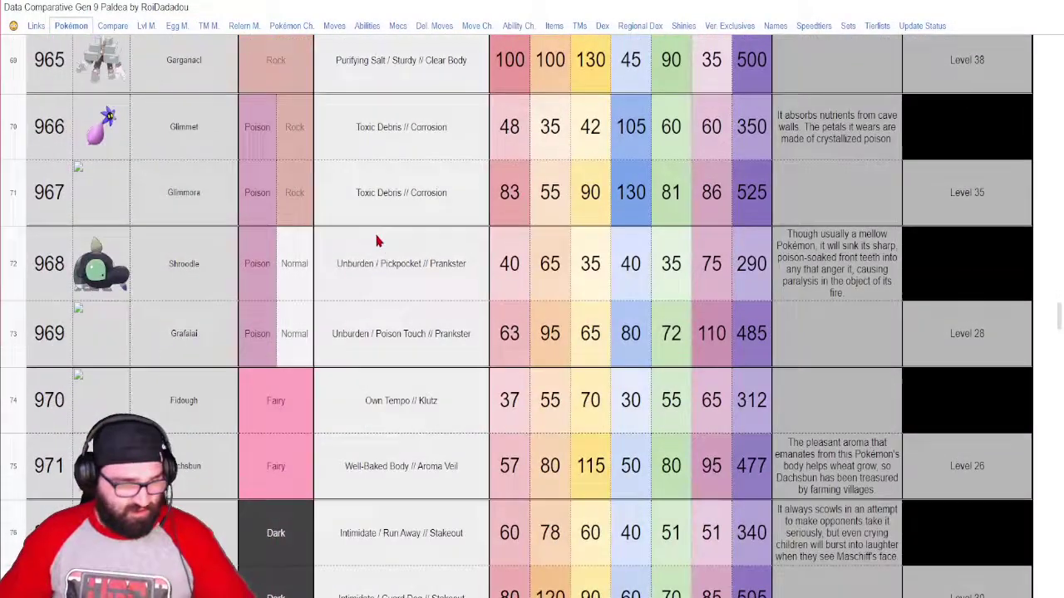
{"action": "scroll", "coordinate": [374, 266], "scroll_direction": "down", "scroll_amount": 4}
{"action": "scroll", "coordinate": [374, 280], "scroll_direction": "up", "scroll_amount": 1}
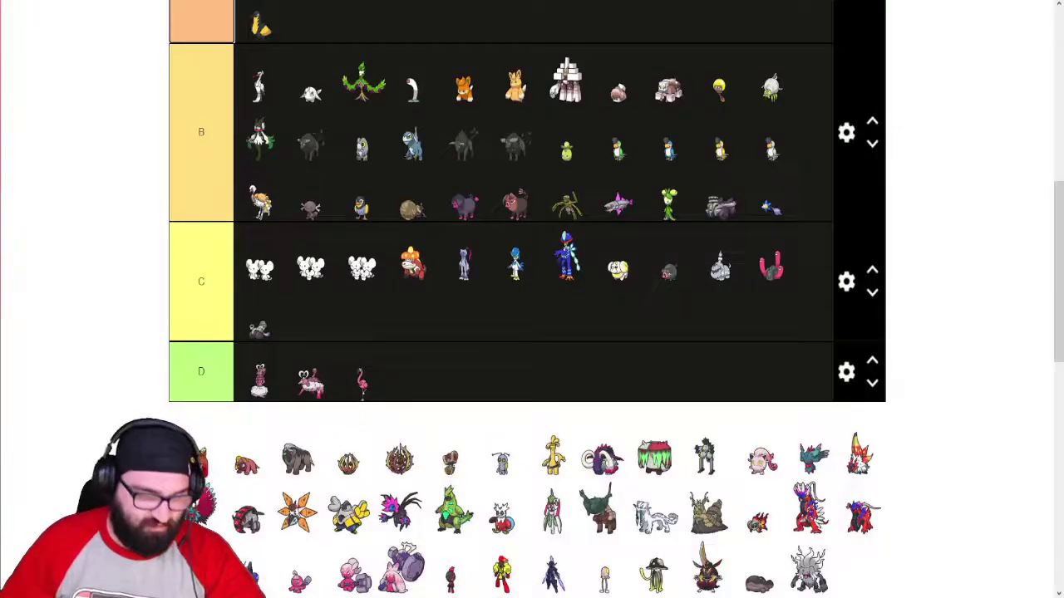
{"action": "left_click_drag", "start_coordinate": [230, 442], "coordinate": [618, 266]}
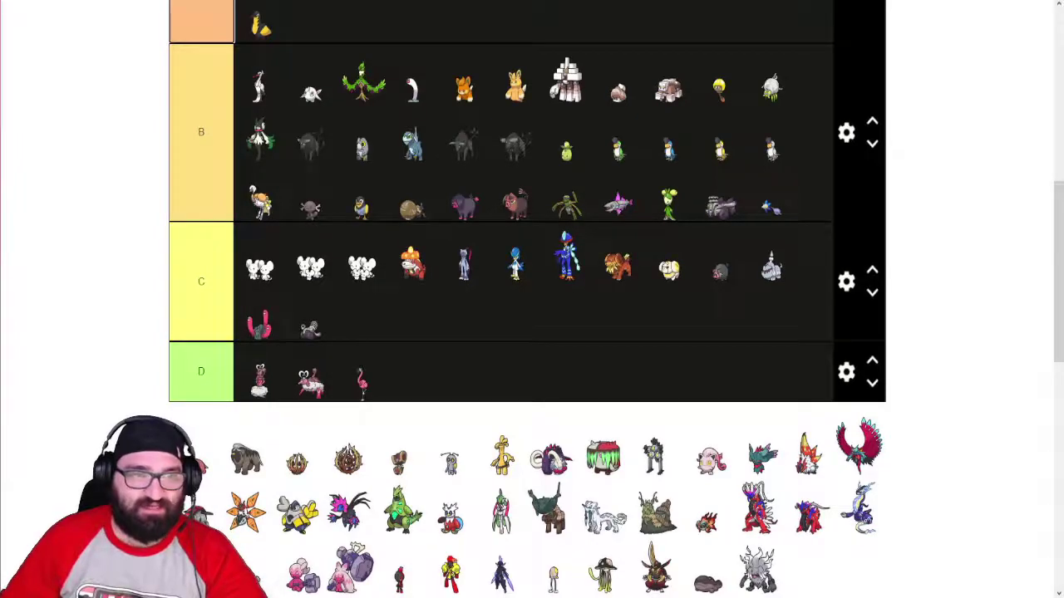
- Look up the description of Mabosstiff's Guard Dog ability in the data sheet's ability list
{"action": "key", "text": "alt+Tab"}
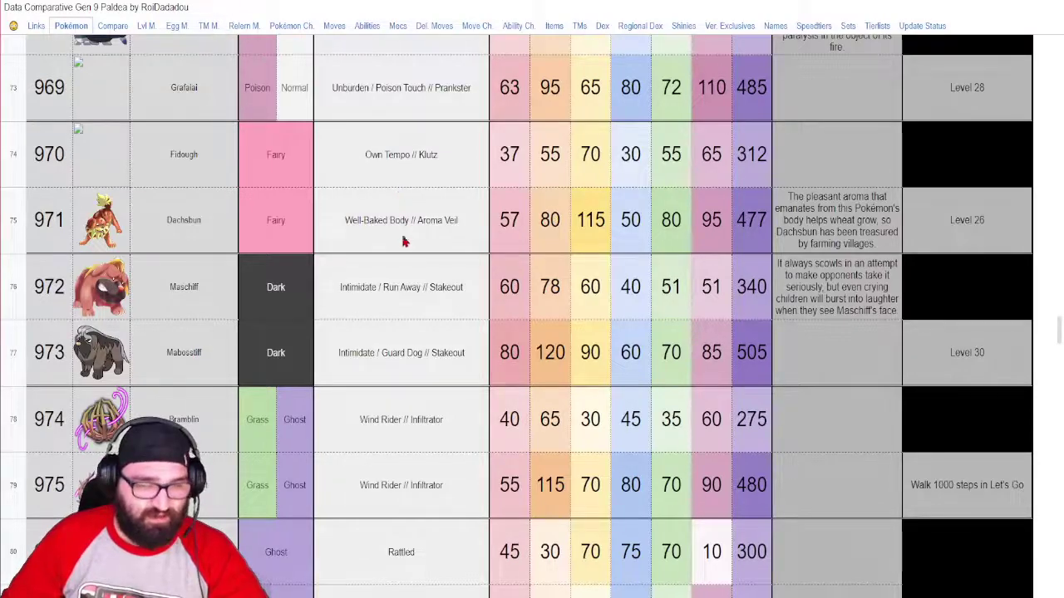
{"action": "left_click", "coordinate": [366, 26]}
{"action": "scroll", "coordinate": [359, 265], "scroll_direction": "up", "scroll_amount": 5}
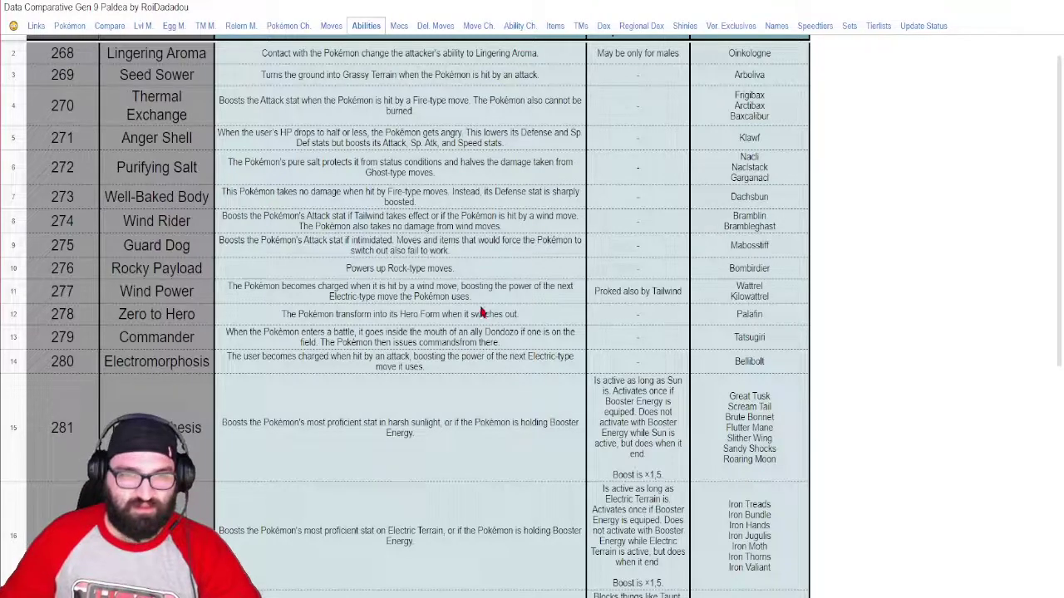
- Return to the data sheet's Pokémon stats, switch to the tier list and rank Maschiff in tier C right after Fidough
{"action": "left_click", "coordinate": [71, 25]}
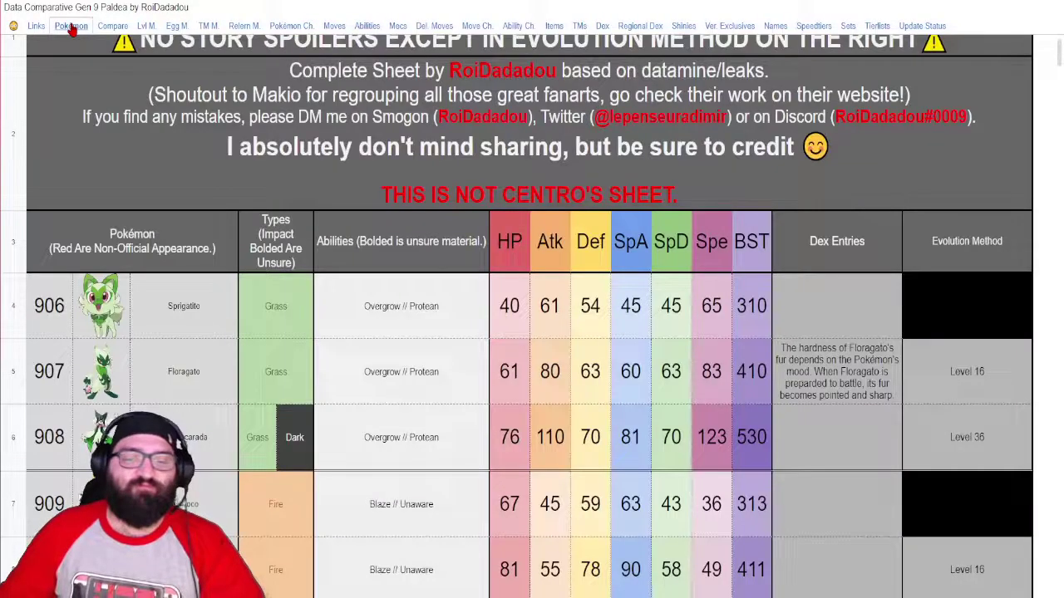
{"action": "scroll", "coordinate": [520, 264], "scroll_direction": "down", "scroll_amount": 15}
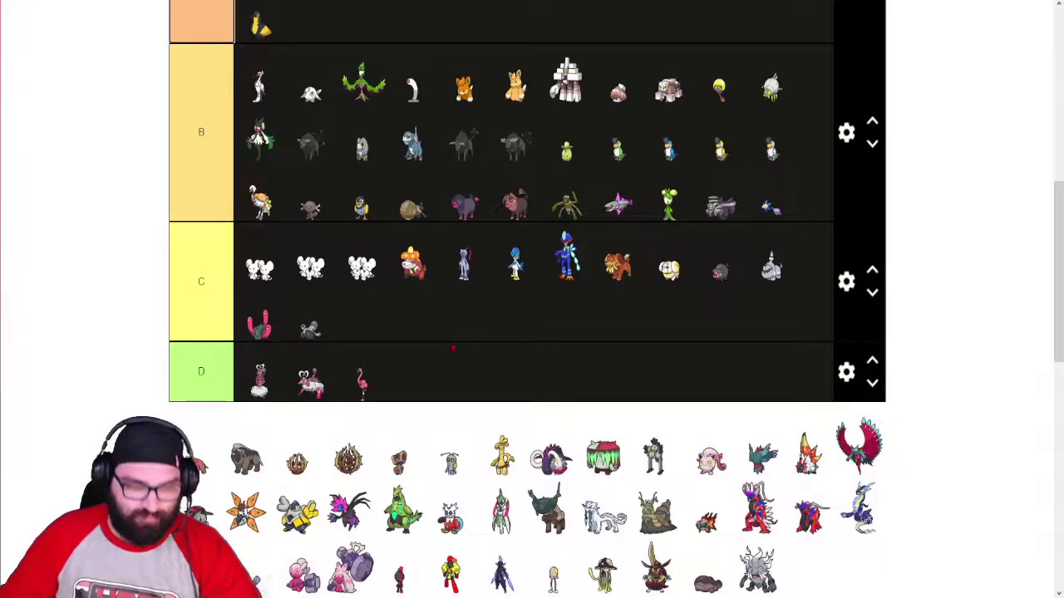
{"action": "left_click_drag", "start_coordinate": [216, 443], "coordinate": [677, 274]}
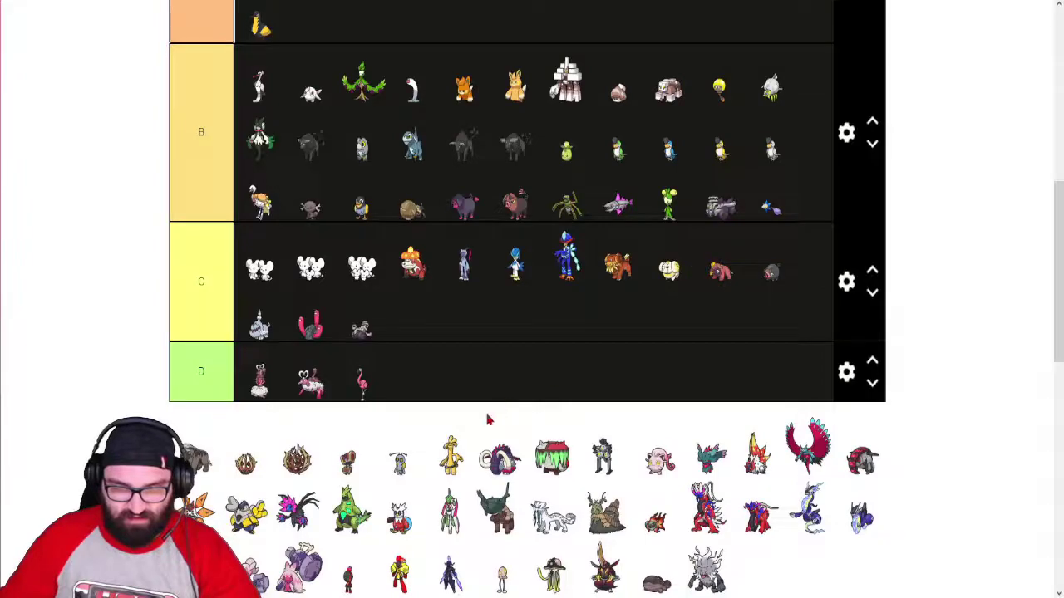
- Rank Mabosstiff in tier B between the last two black Paldean Tauros
{"action": "left_click_drag", "start_coordinate": [246, 461], "coordinate": [522, 154]}
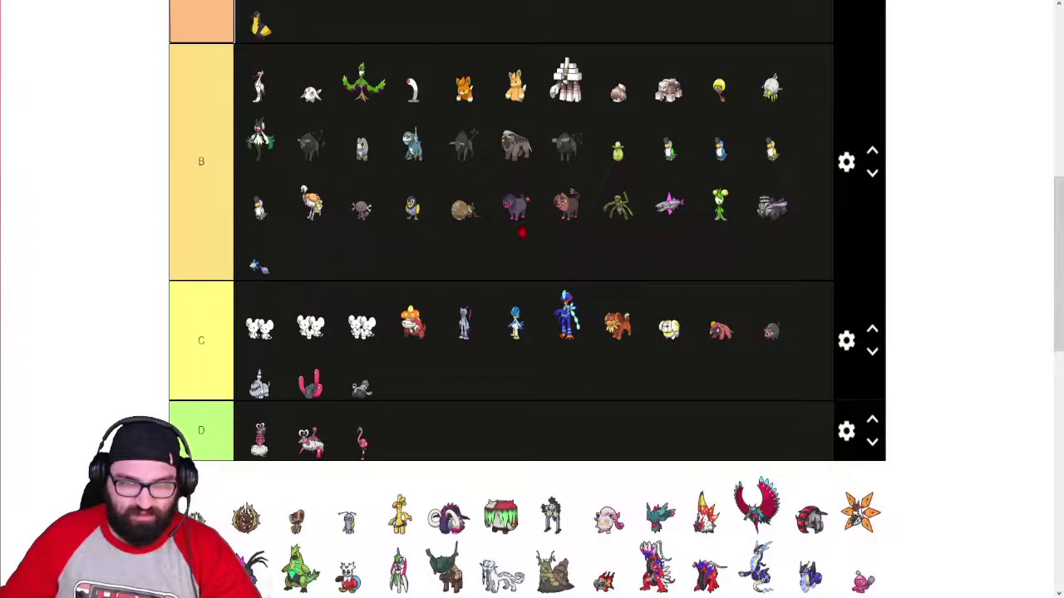
{"action": "scroll", "coordinate": [532, 300], "scroll_direction": "down", "scroll_amount": 1}
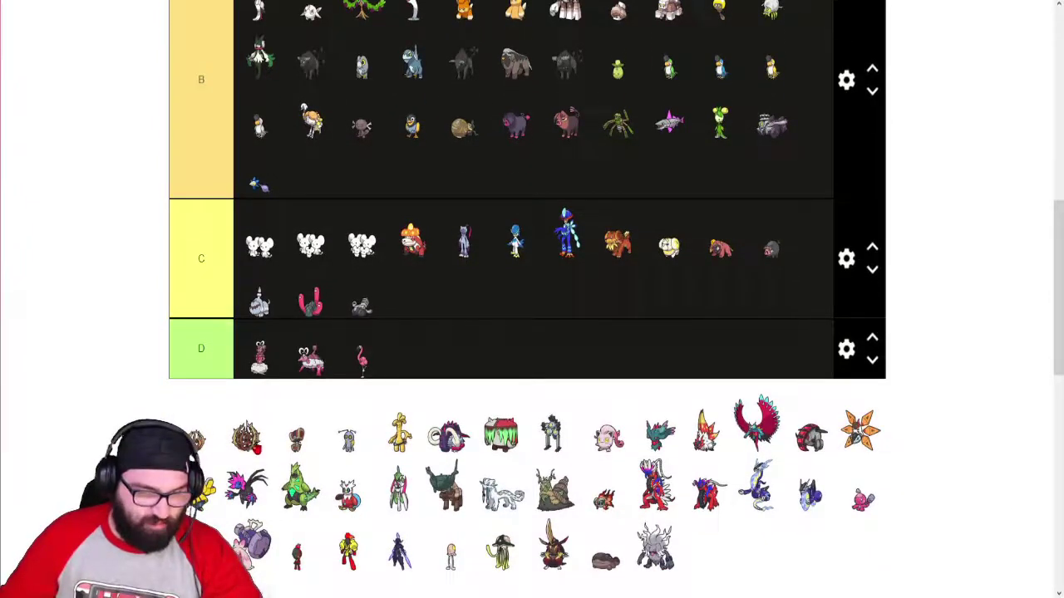
- Review the base stats of Bramblin and Brambleghast, and look up the Wind Rider description in the data sheet's ability list
{"action": "scroll", "coordinate": [280, 266], "scroll_direction": "down", "scroll_amount": 20}
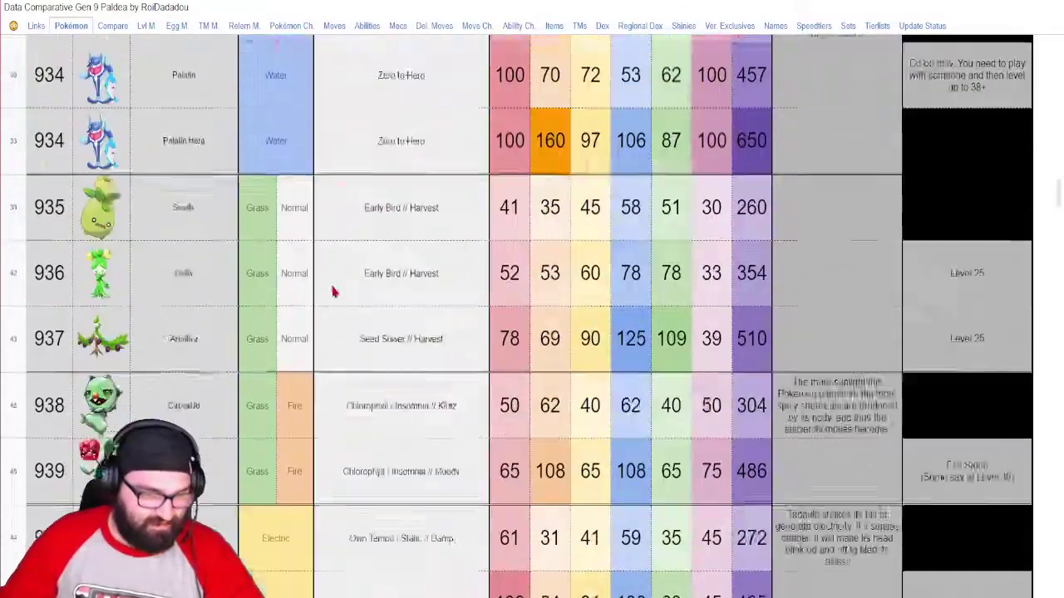
{"action": "scroll", "coordinate": [376, 301], "scroll_direction": "down", "scroll_amount": 10}
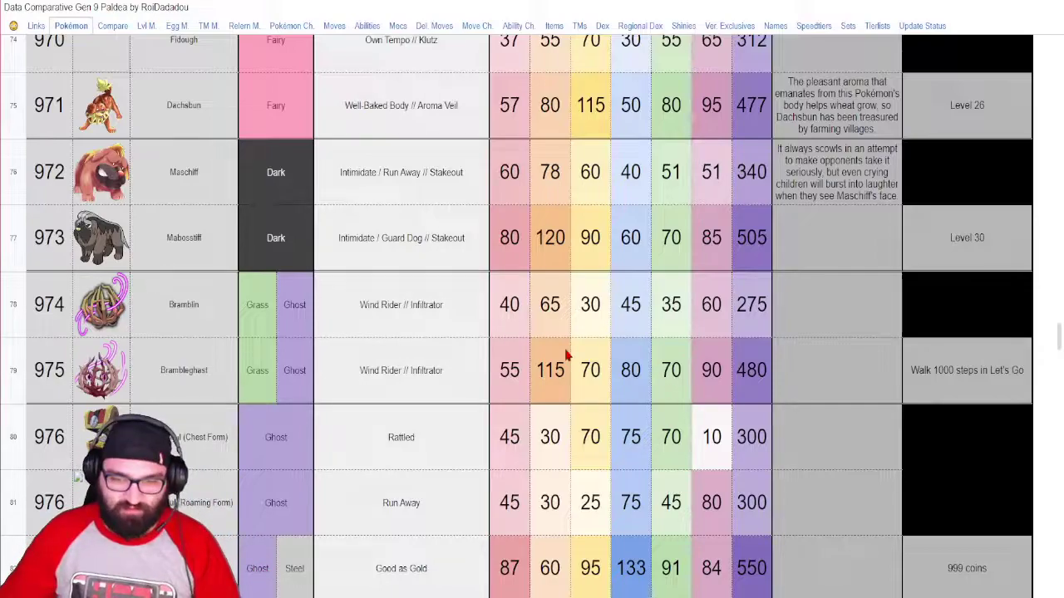
{"action": "left_click", "coordinate": [368, 26]}
{"action": "scroll", "coordinate": [290, 359], "scroll_direction": "up", "scroll_amount": 10}
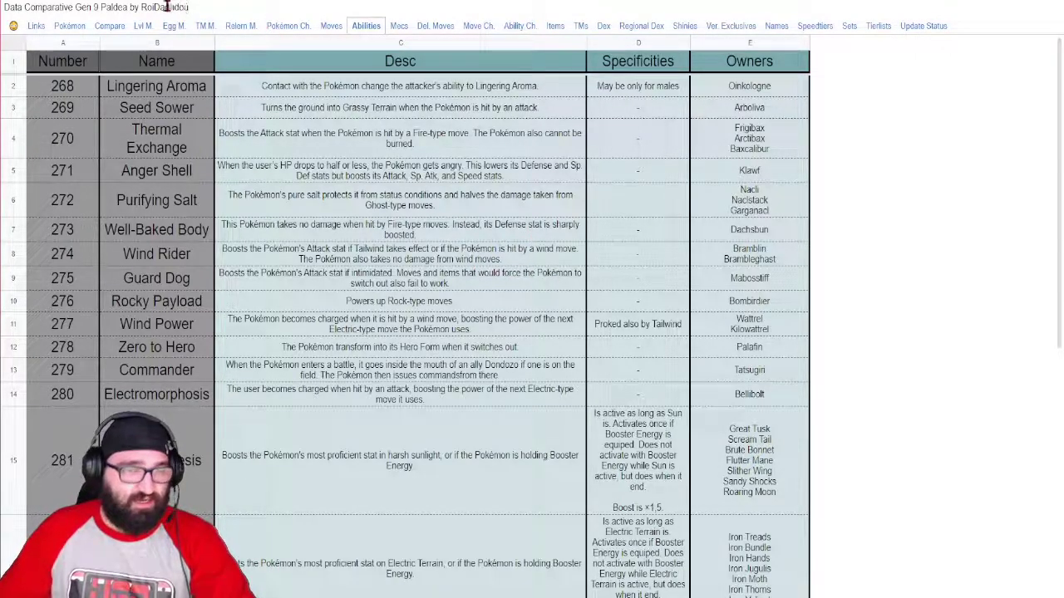
- Return to the data sheet's Pokémon stats and find the rows for Bramblin and Brambleghast
{"action": "left_click", "coordinate": [70, 26]}
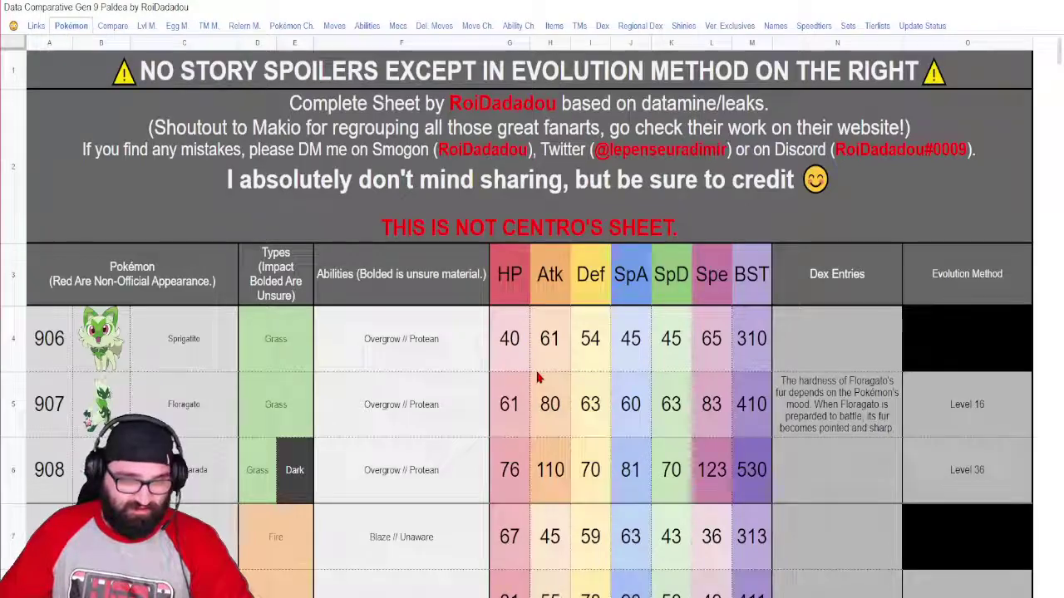
{"action": "scroll", "coordinate": [537, 378], "scroll_direction": "down", "scroll_amount": 20}
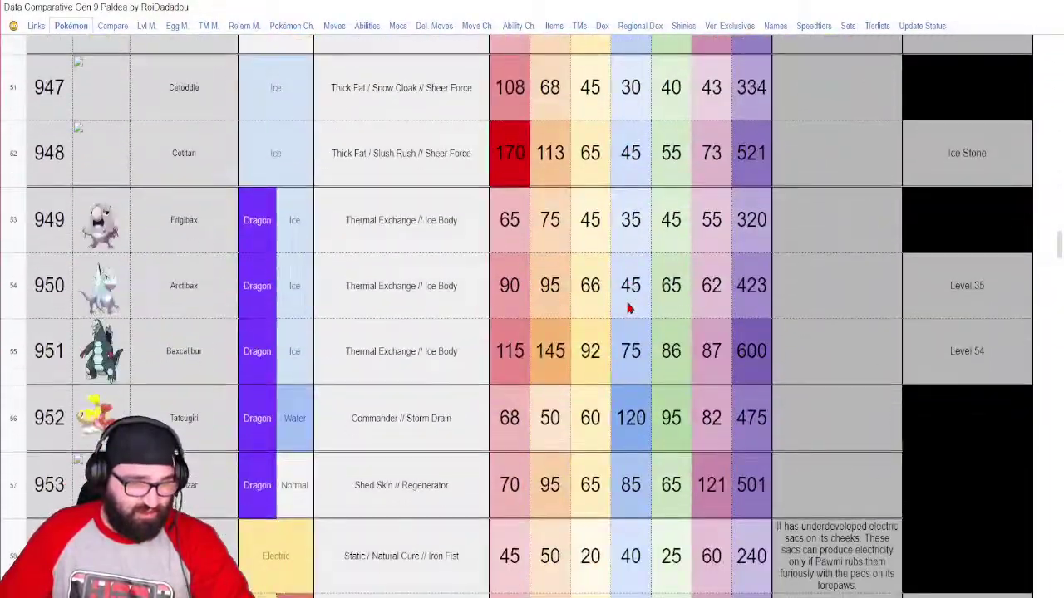
{"action": "scroll", "coordinate": [629, 308], "scroll_direction": "down", "scroll_amount": 20}
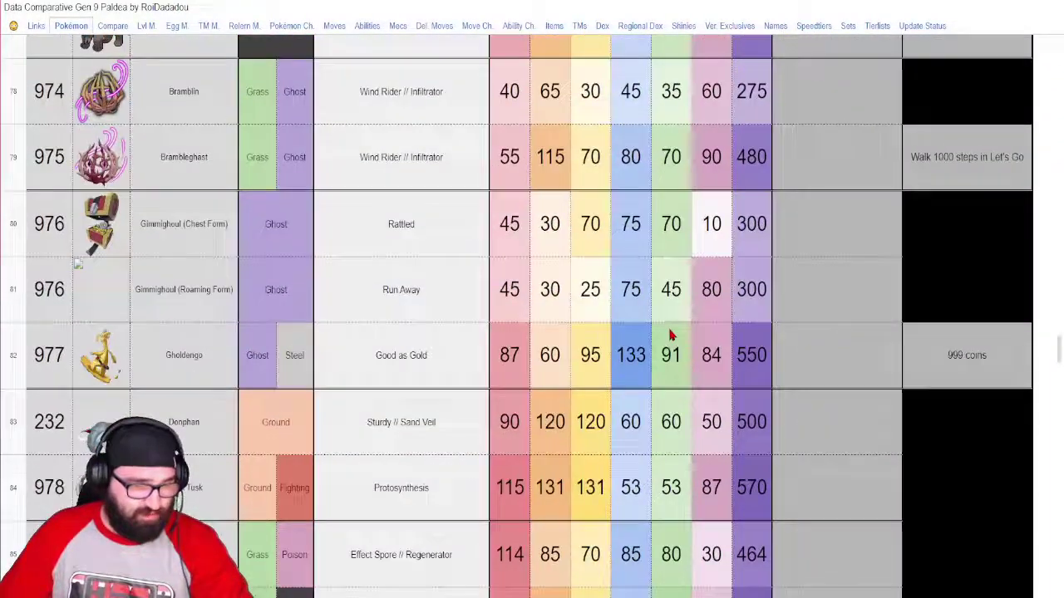
{"action": "scroll", "coordinate": [671, 335], "scroll_direction": "down", "scroll_amount": 1}
{"action": "scroll", "coordinate": [672, 335], "scroll_direction": "up", "scroll_amount": 1}
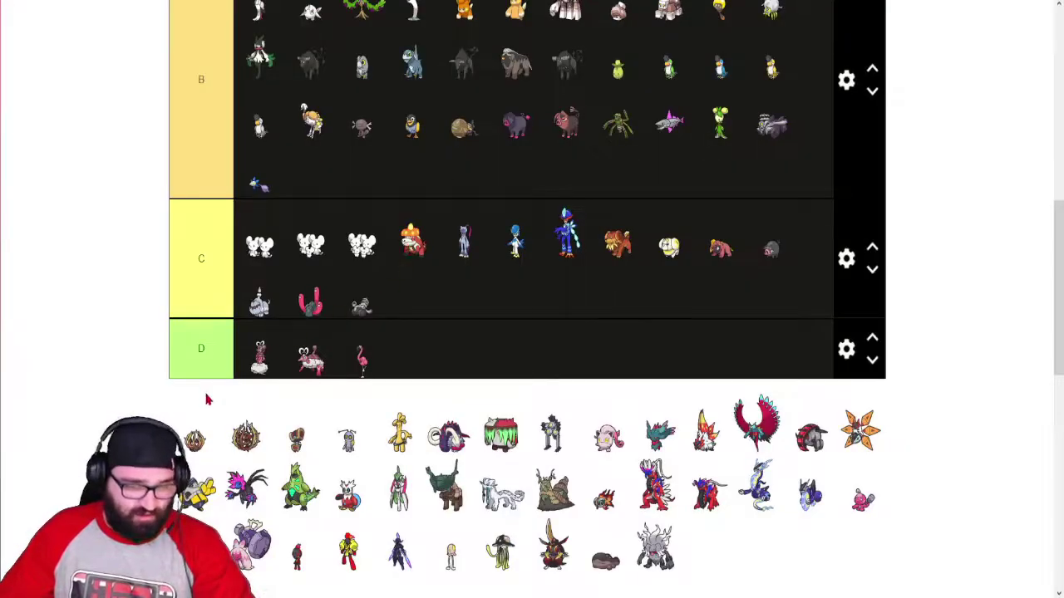
- Rank Bramblin at the end of tier B and Brambleghast at the start of tier B
{"action": "scroll", "coordinate": [527, 299], "scroll_direction": "up", "scroll_amount": 2}
{"action": "scroll", "coordinate": [527, 299], "scroll_direction": "down", "scroll_amount": 1}
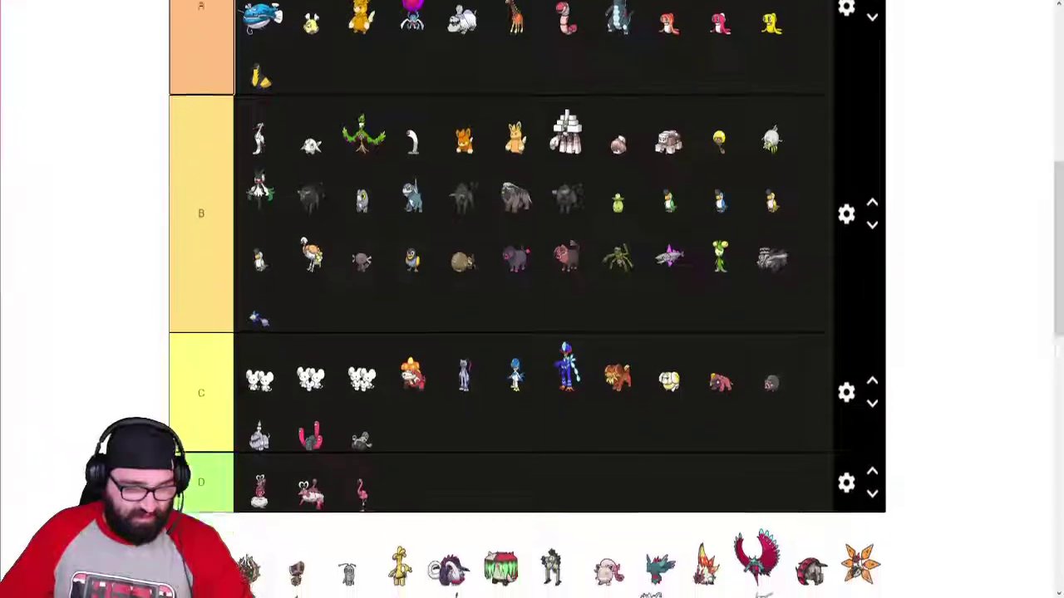
{"action": "scroll", "coordinate": [527, 299], "scroll_direction": "down", "scroll_amount": 1}
{"action": "left_click_drag", "start_coordinate": [199, 517], "coordinate": [519, 226]}
{"action": "left_click_drag", "start_coordinate": [200, 476], "coordinate": [258, 87]}
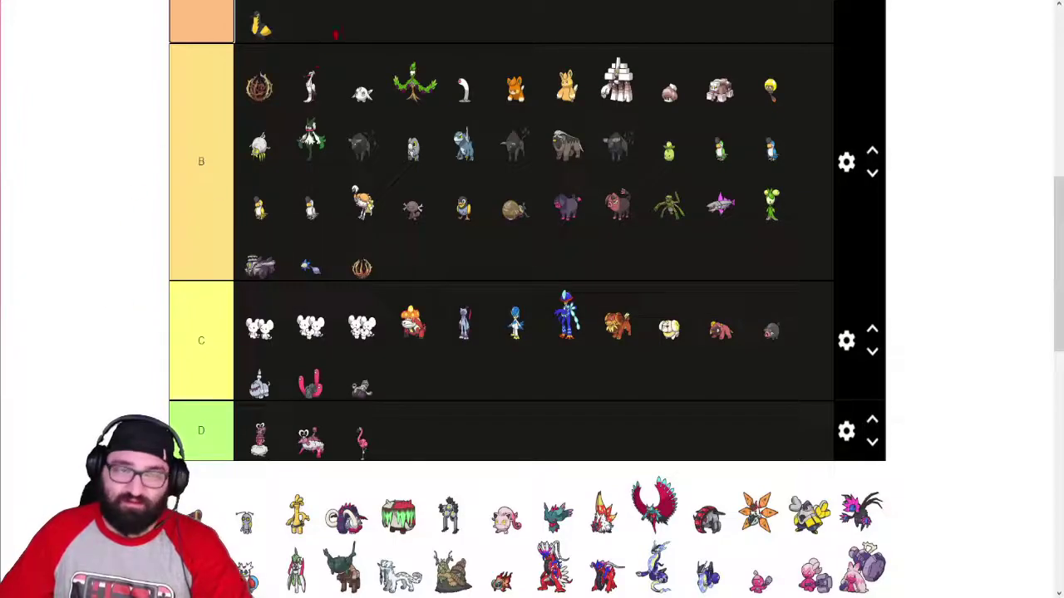
- Check the Gimmighoul line's stats, rank both Gimmighoul forms at the end of tier C and Gholdengo in tier B directly before Pawmo
{"action": "key", "text": "alt+Tab"}
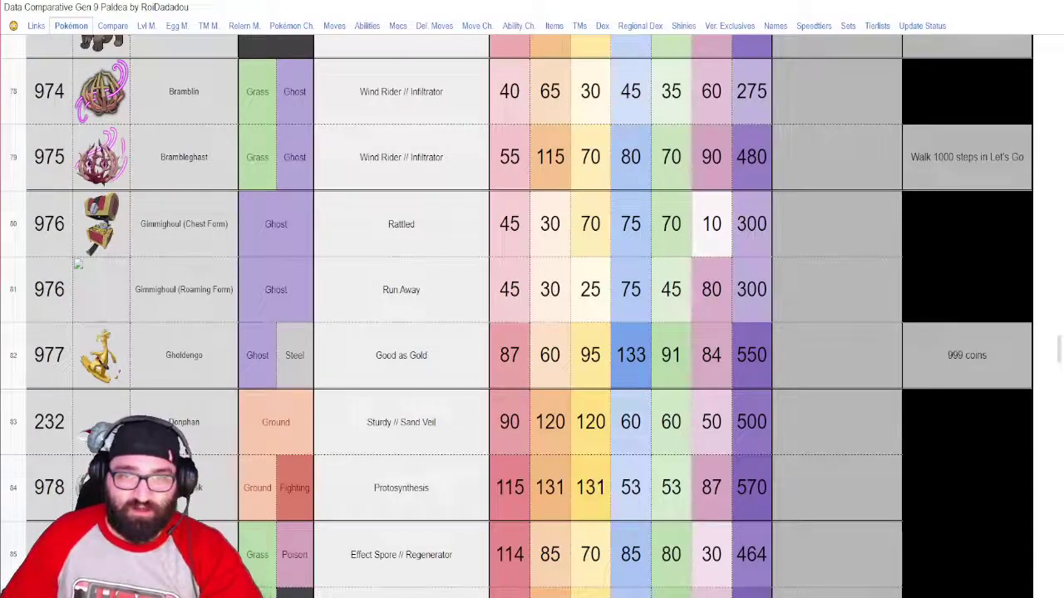
{"action": "key", "text": "ctrl+Tab"}
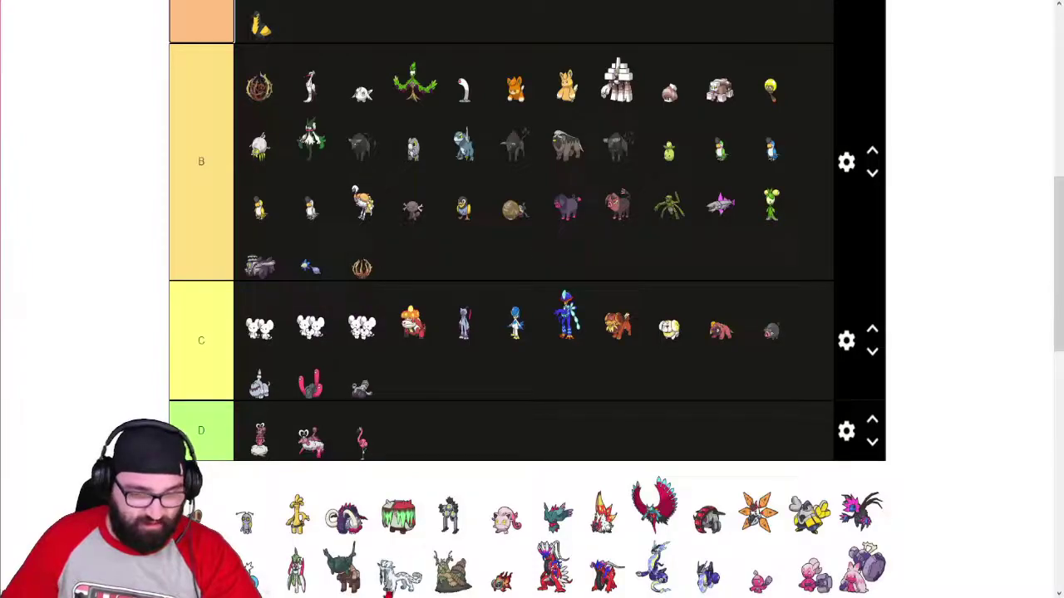
{"action": "left_click_drag", "start_coordinate": [246, 520], "coordinate": [413, 384]}
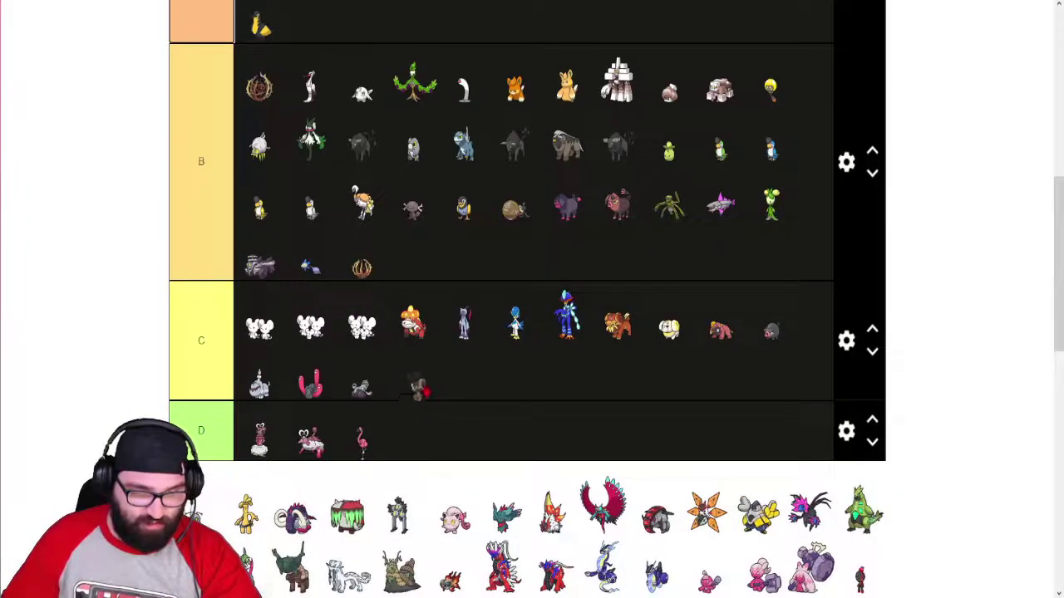
{"action": "left_click_drag", "start_coordinate": [193, 516], "coordinate": [465, 387]}
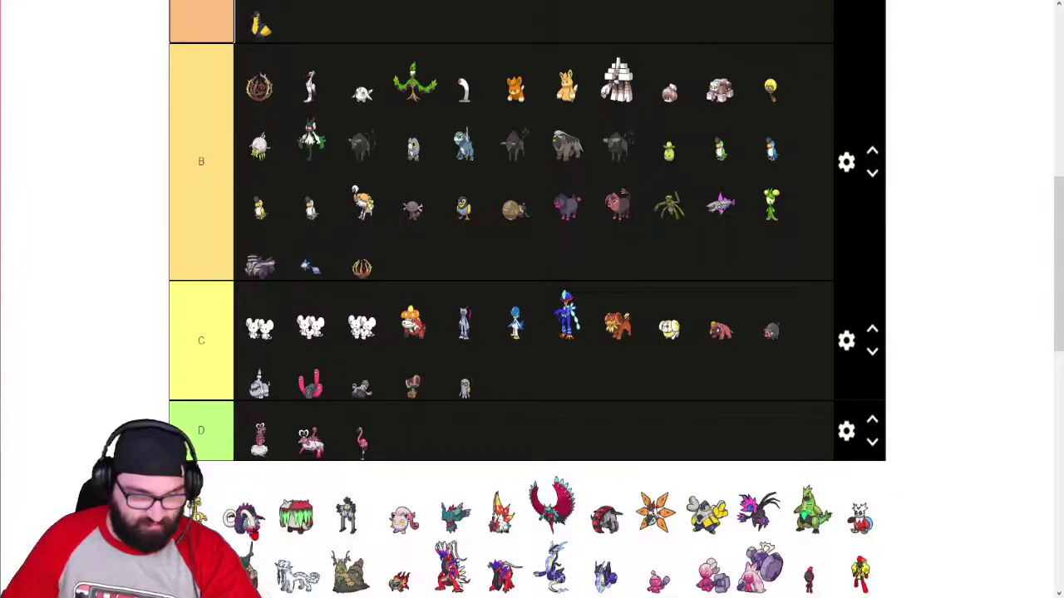
{"action": "left_click_drag", "start_coordinate": [244, 515], "coordinate": [515, 84]}
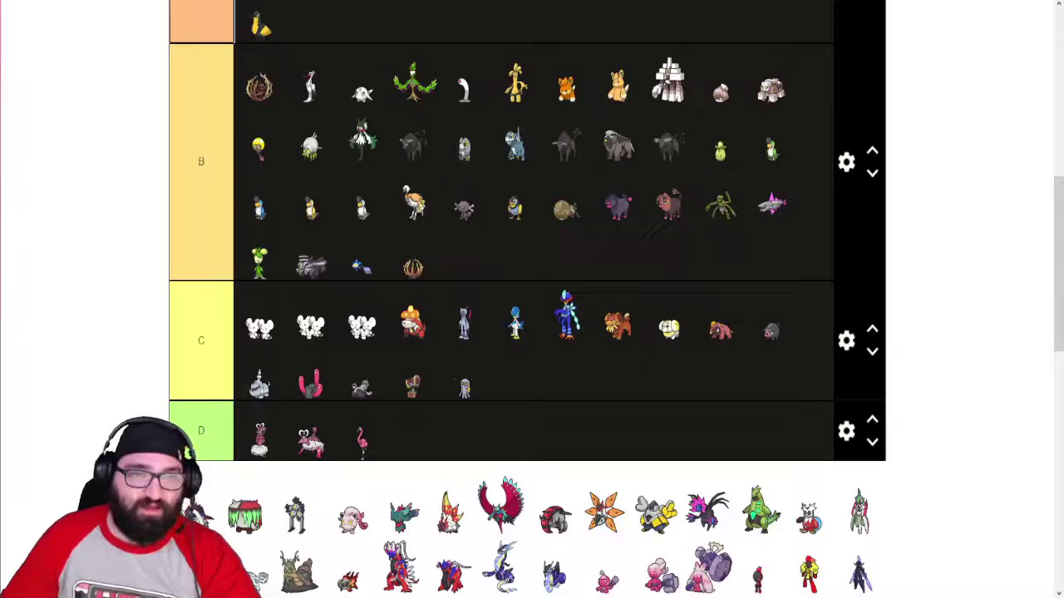
- Review Great Tusk's base stats in the data sheet and rank it at the end of tier A
{"action": "key", "text": "ctrl+Tab"}
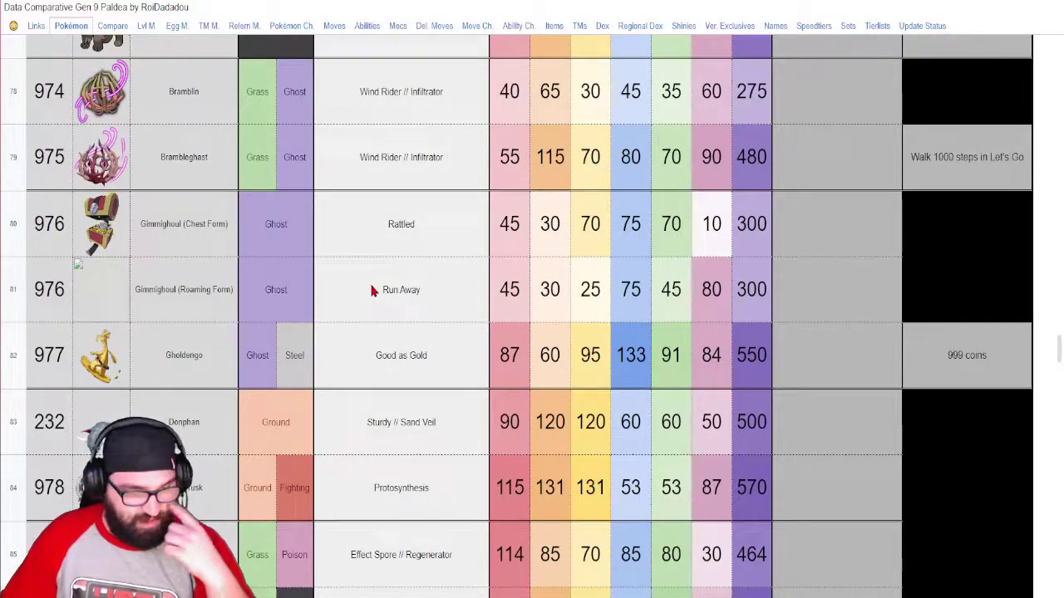
{"action": "scroll", "coordinate": [376, 291], "scroll_direction": "down", "scroll_amount": 1}
{"action": "scroll", "coordinate": [376, 291], "scroll_direction": "down", "scroll_amount": 2}
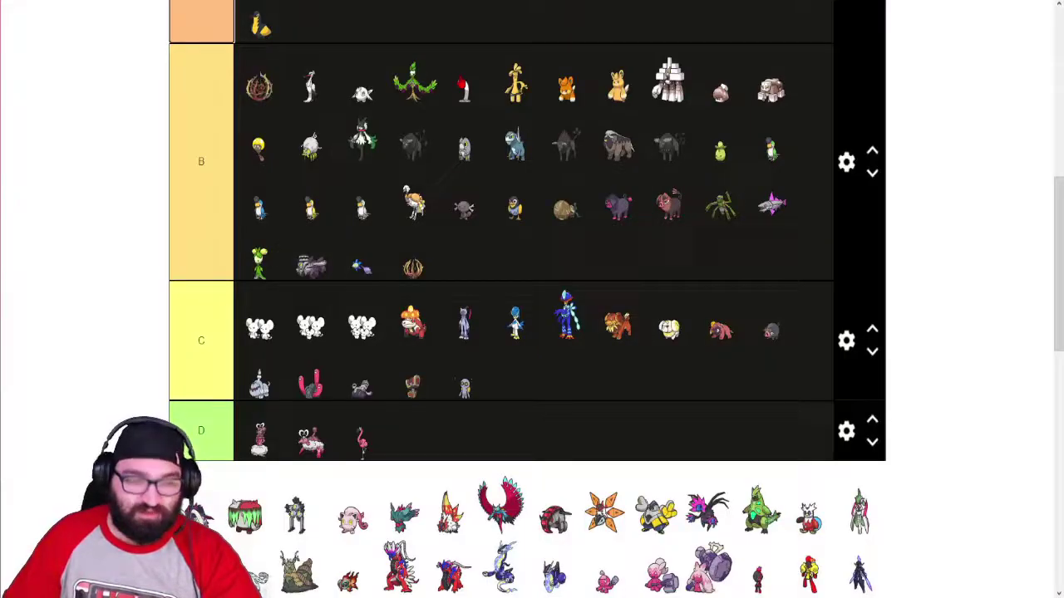
{"action": "left_click_drag", "start_coordinate": [555, 517], "coordinate": [287, 209]}
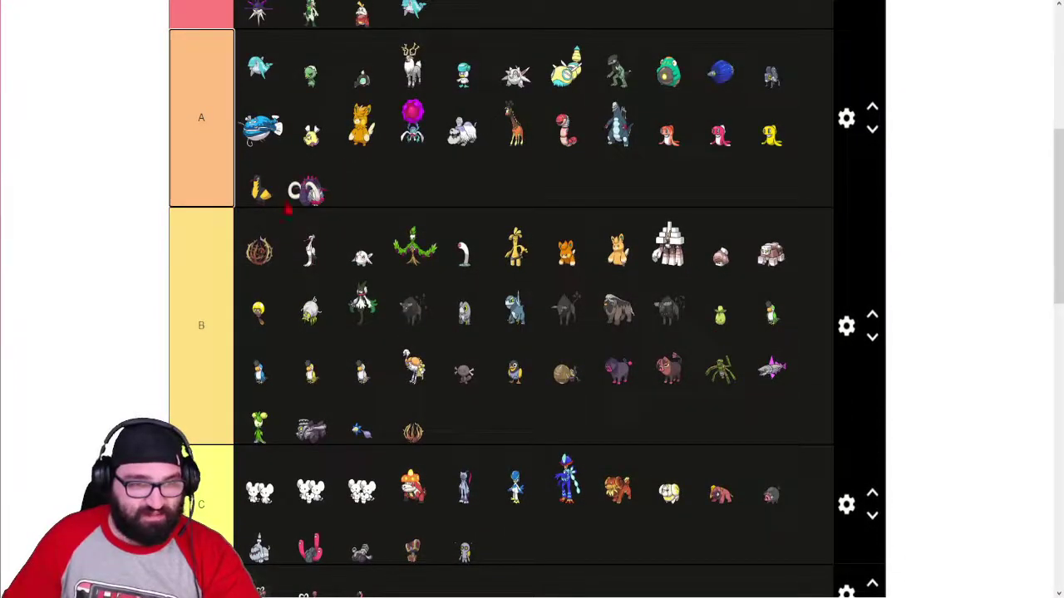
{"action": "scroll", "coordinate": [88, 304], "scroll_direction": "down", "scroll_amount": 4}
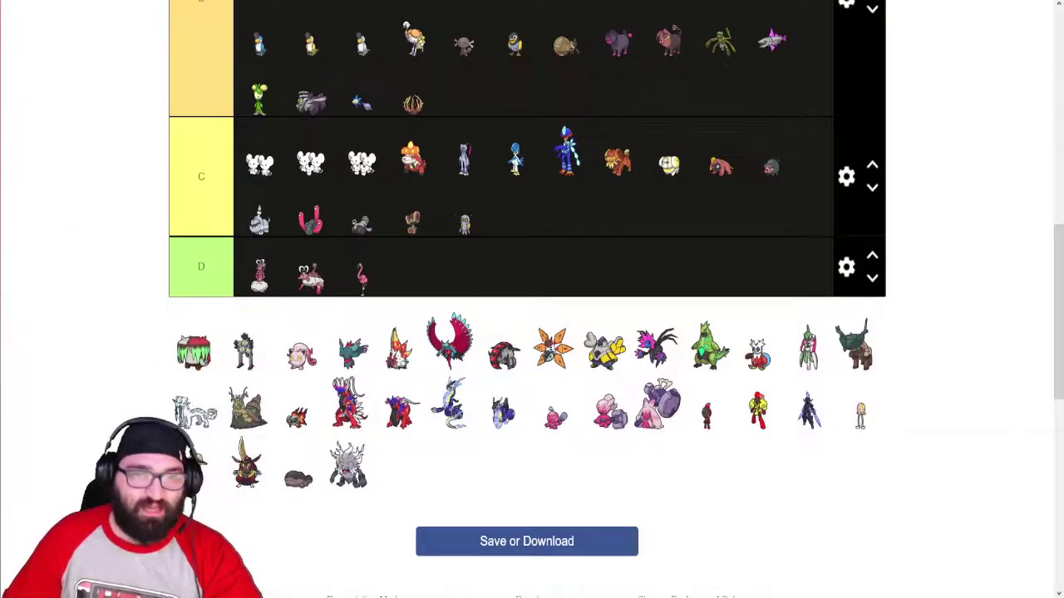
- Rank Brute Bonnet in tier B directly before Mabosstiff
{"action": "key", "text": "ctrl+Tab"}
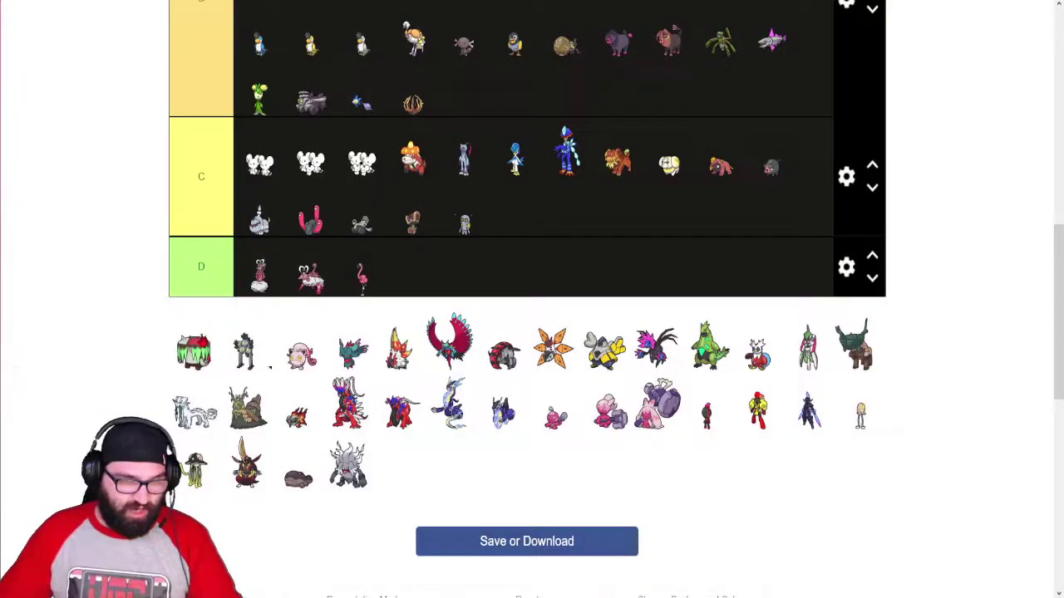
{"action": "scroll", "coordinate": [187, 408], "scroll_direction": "up", "scroll_amount": 2}
{"action": "left_click_drag", "start_coordinate": [194, 516], "coordinate": [606, 150]}
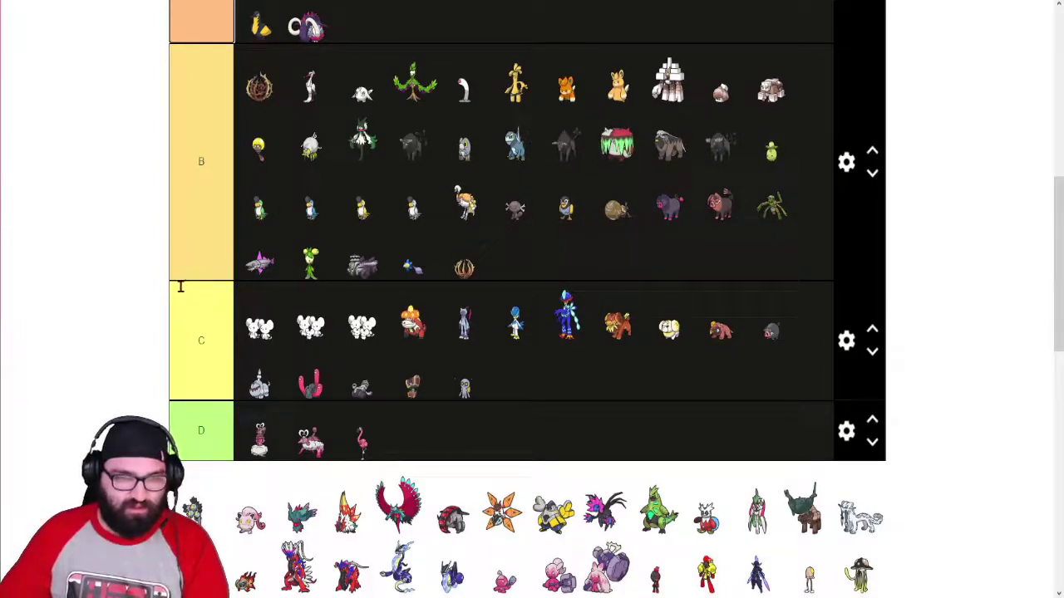
- Review Sandy Shocks' base stats in the data sheet and rank it at the end of tier A after Great Tusk
{"action": "scroll", "coordinate": [174, 301], "scroll_direction": "down", "scroll_amount": 5}
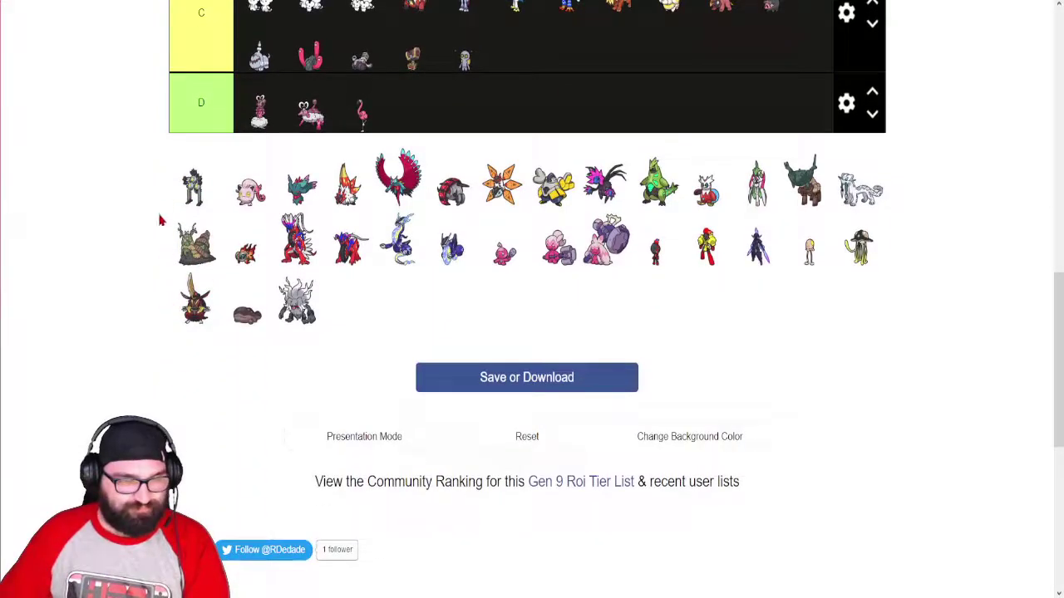
{"action": "scroll", "coordinate": [150, 226], "scroll_direction": "up", "scroll_amount": 4}
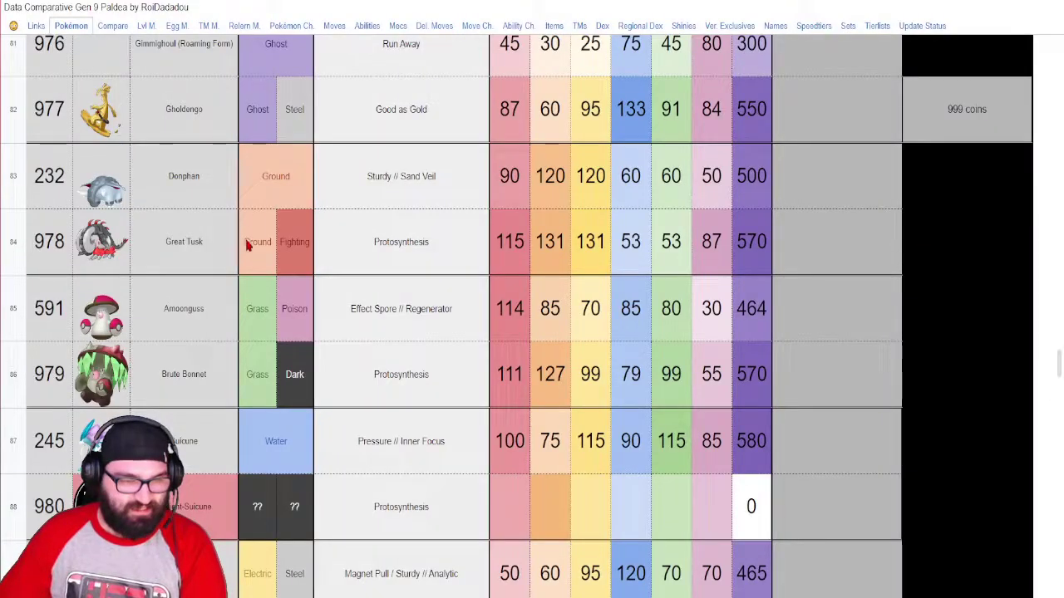
{"action": "scroll", "coordinate": [268, 345], "scroll_direction": "down", "scroll_amount": 5}
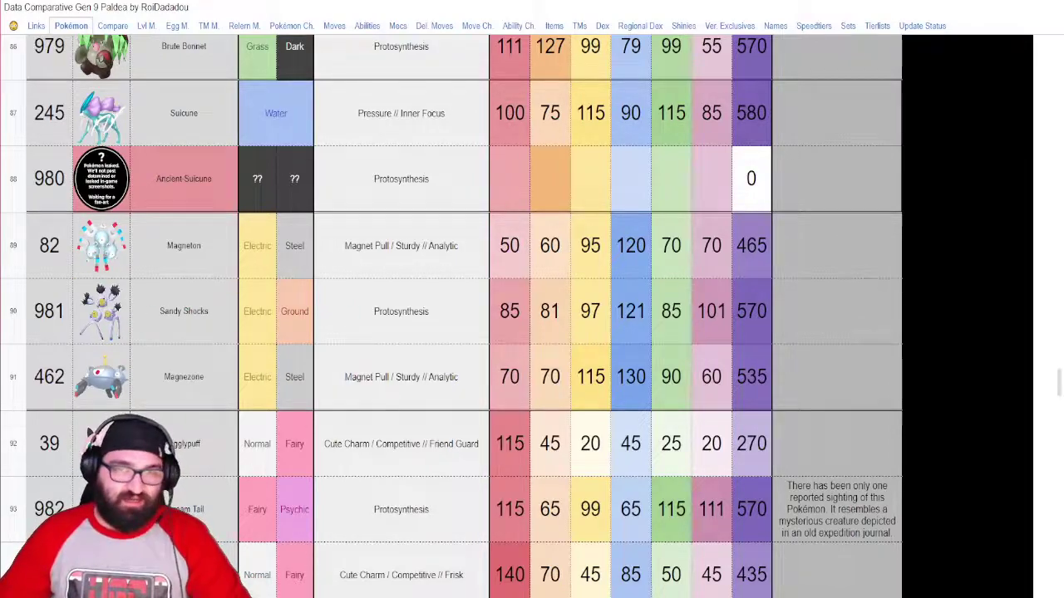
{"action": "key", "text": "ctrl+Tab"}
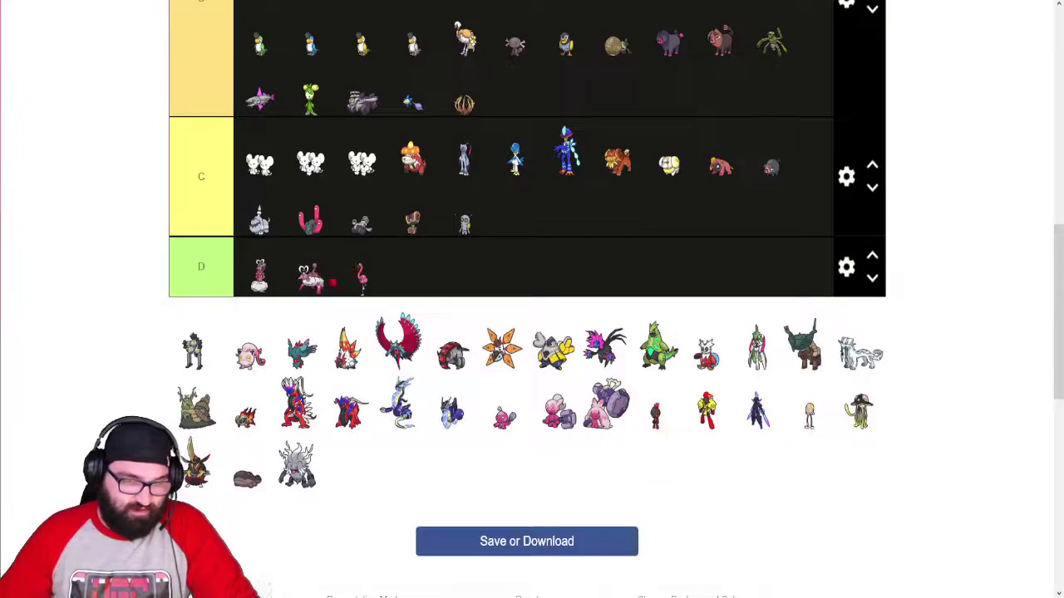
{"action": "scroll", "coordinate": [220, 351], "scroll_direction": "up", "scroll_amount": 1}
{"action": "left_click_drag", "start_coordinate": [193, 431], "coordinate": [342, 111]}
- Rank Scream Tail at the end of tier D and review its base stats in the data sheet
{"action": "scroll", "coordinate": [537, 276], "scroll_direction": "up", "scroll_amount": 2}
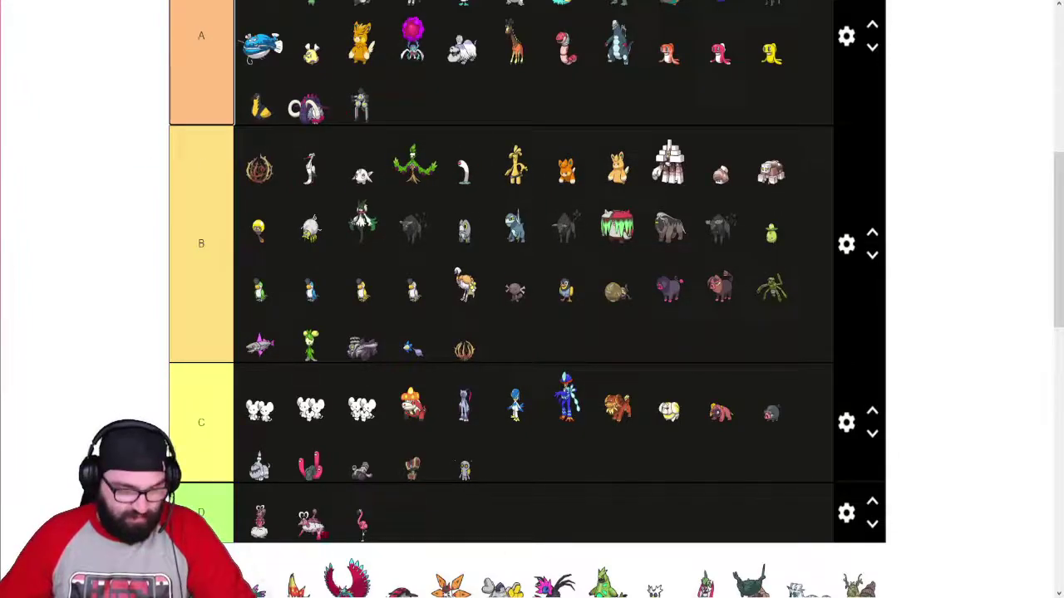
{"action": "scroll", "coordinate": [324, 532], "scroll_direction": "down", "scroll_amount": 2}
{"action": "left_click_drag", "start_coordinate": [238, 541], "coordinate": [413, 369]}
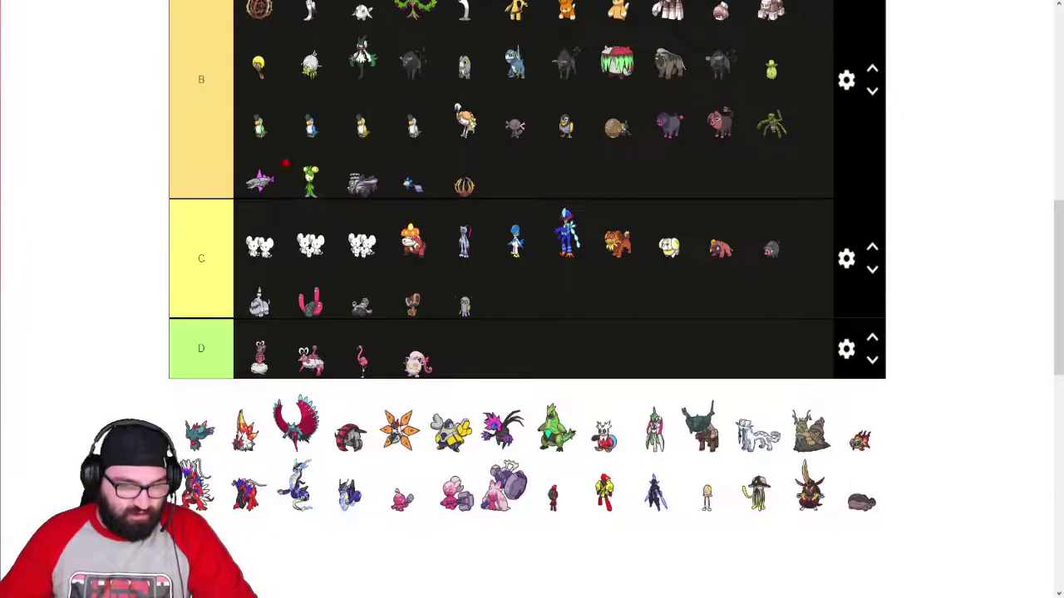
{"action": "key", "text": "ctrl+Tab"}
{"action": "scroll", "coordinate": [380, 361], "scroll_direction": "down", "scroll_amount": 3}
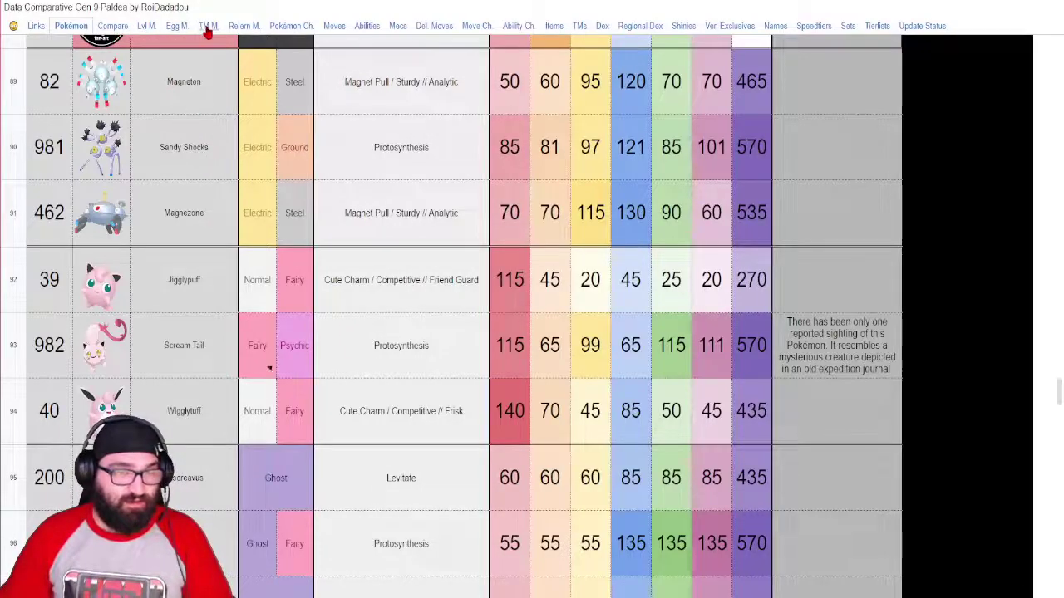
- Search the data sheet's level-up move lists for "scream" and examine Scream Tail's entry
{"action": "left_click", "coordinate": [146, 26]}
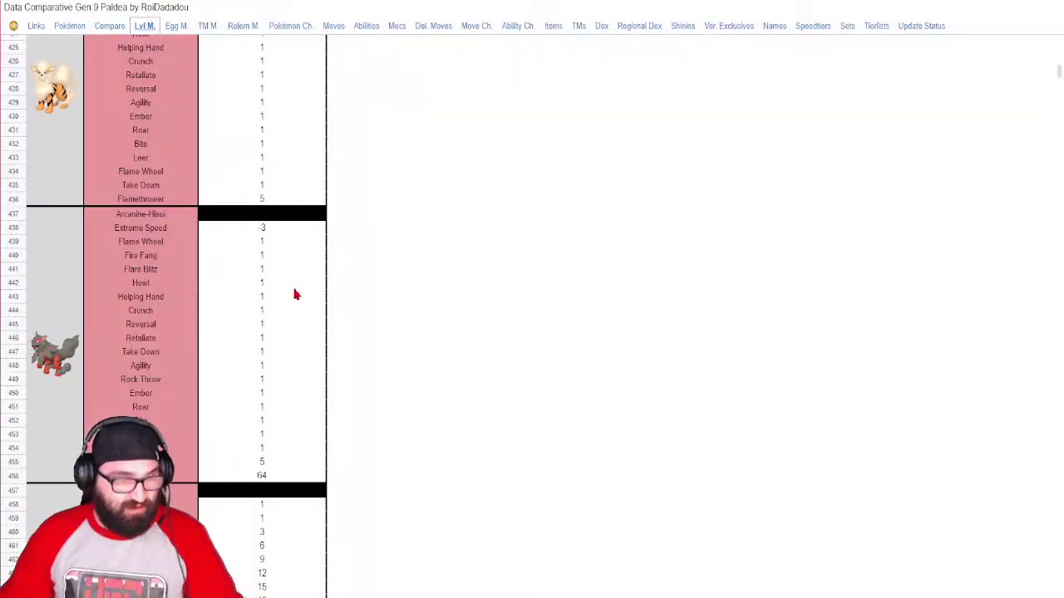
{"action": "scroll", "coordinate": [295, 294], "scroll_direction": "down", "scroll_amount": 5}
{"action": "key", "text": "ctrl+f"}
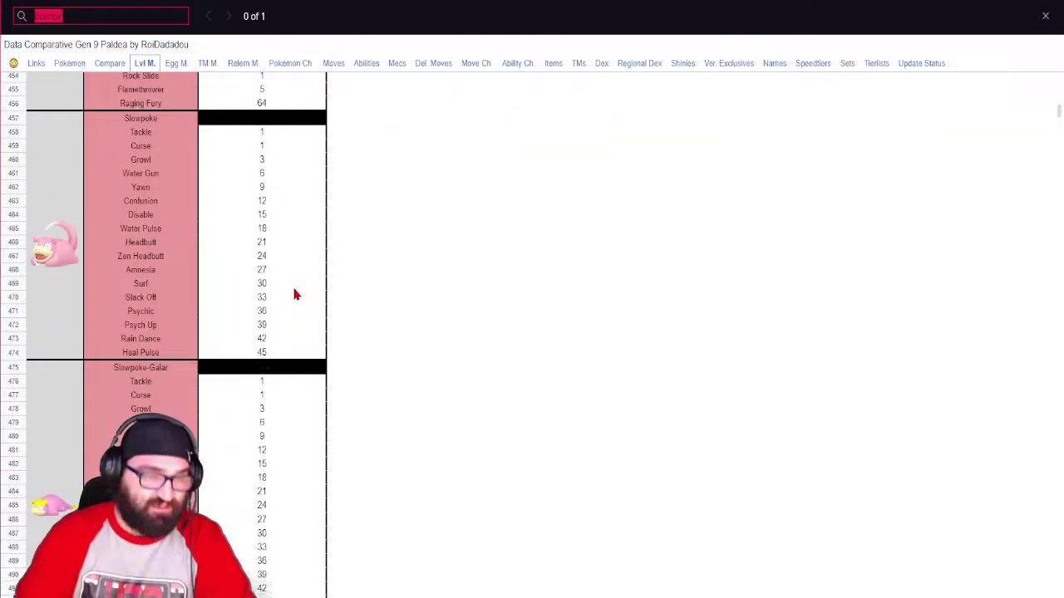
{"action": "key", "text": "BackSpace"}
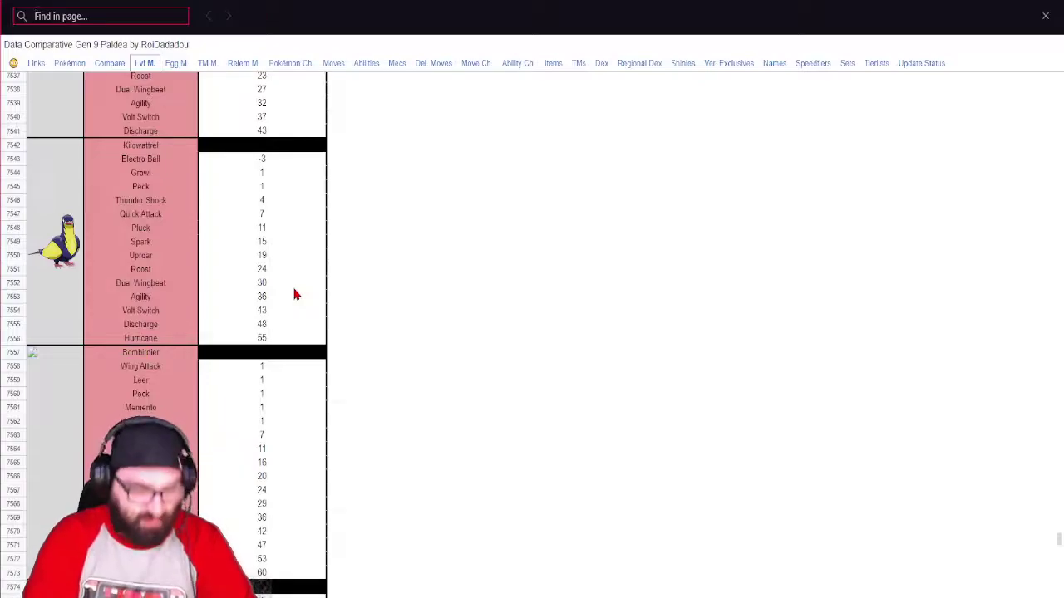
{"action": "type", "text": "scream"}
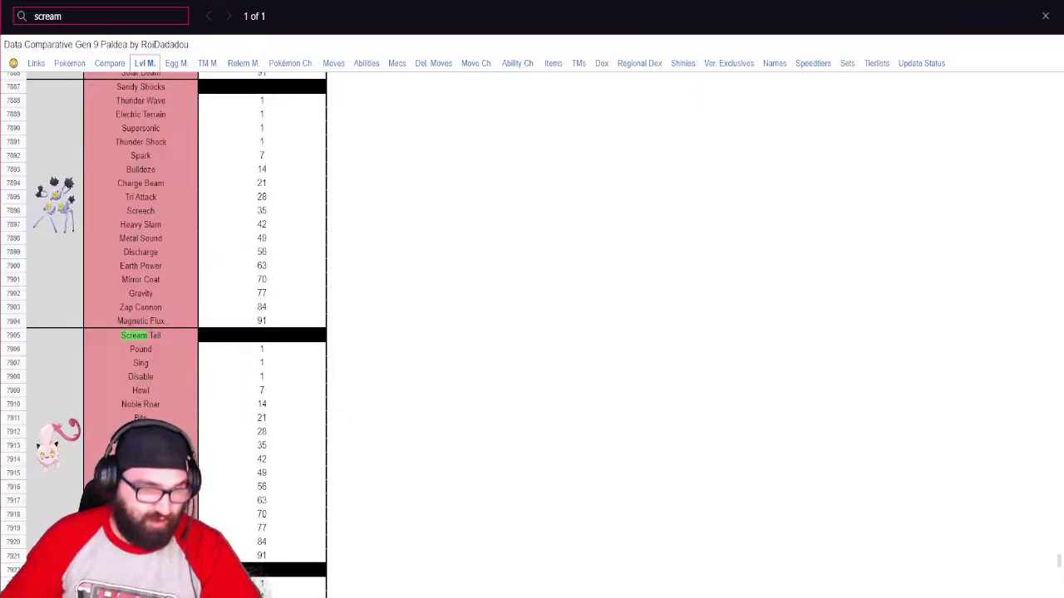
{"action": "scroll", "coordinate": [202, 340], "scroll_direction": "up", "scroll_amount": 2}
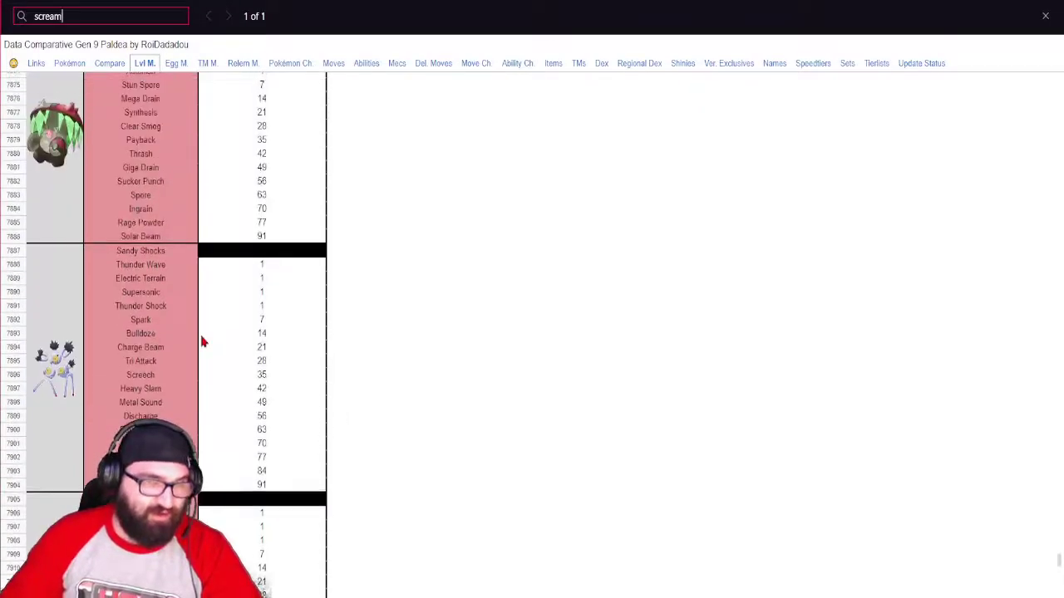
- Check the egg move sheet, find Scream Tail in the TM move sheet and read through its full TM list
{"action": "left_click", "coordinate": [175, 64]}
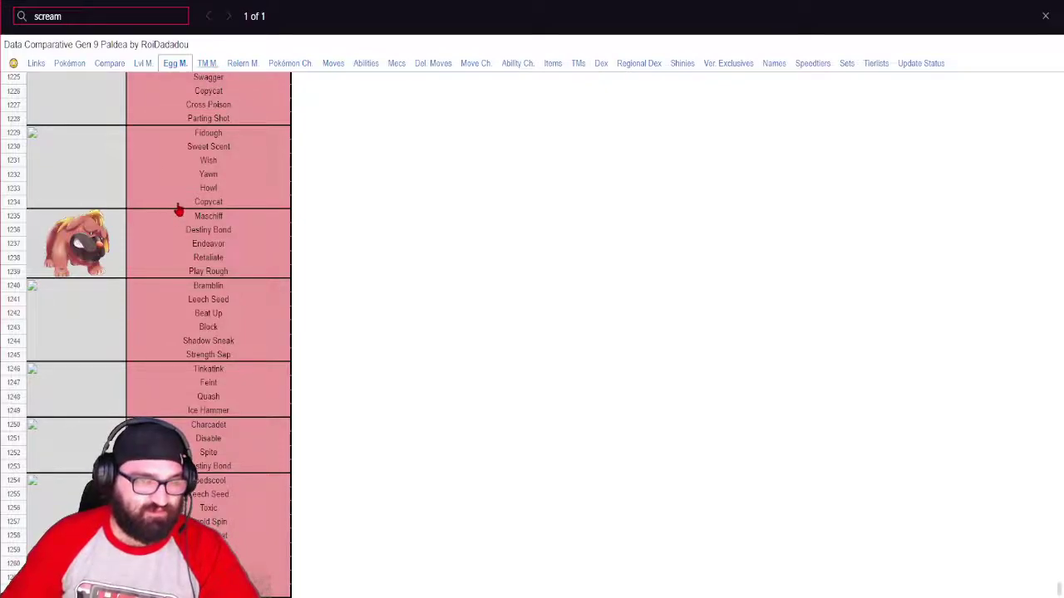
{"action": "left_click", "coordinate": [207, 65]}
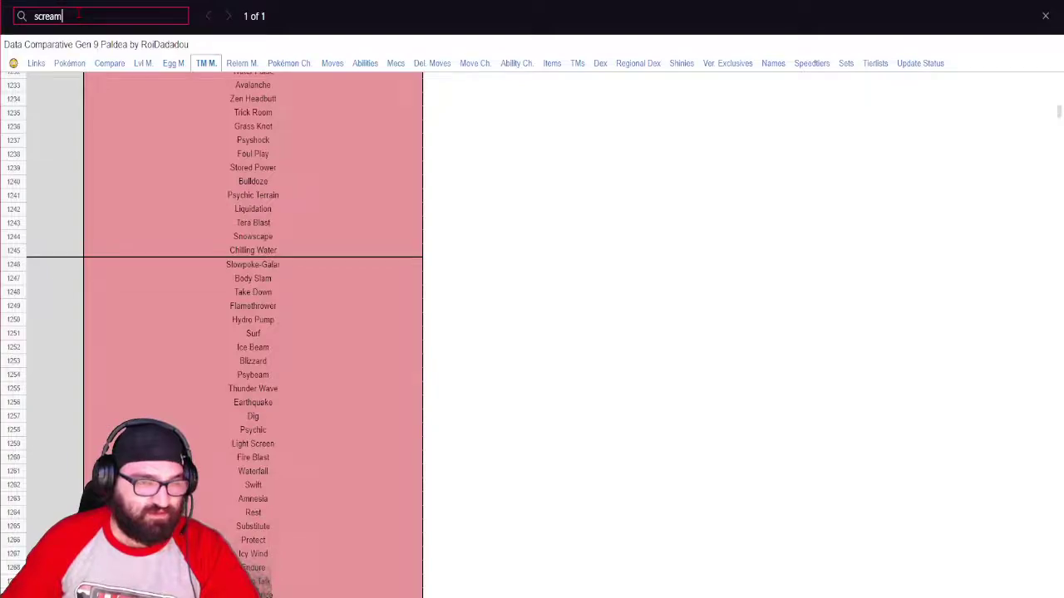
{"action": "key", "text": "Return"}
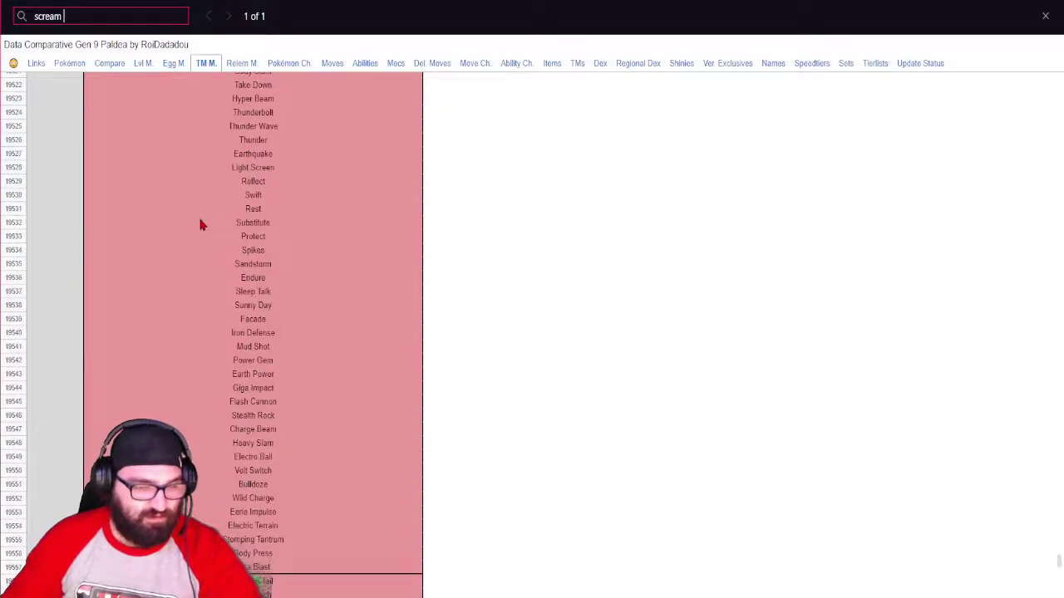
{"action": "scroll", "coordinate": [189, 219], "scroll_direction": "down", "scroll_amount": 2}
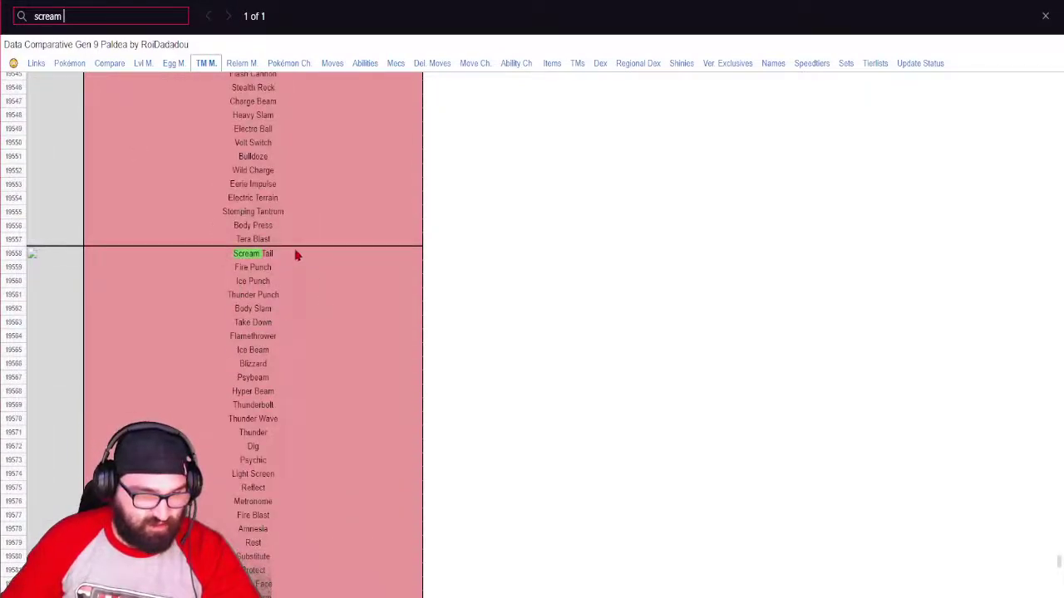
{"action": "scroll", "coordinate": [282, 262], "scroll_direction": "down", "scroll_amount": 1}
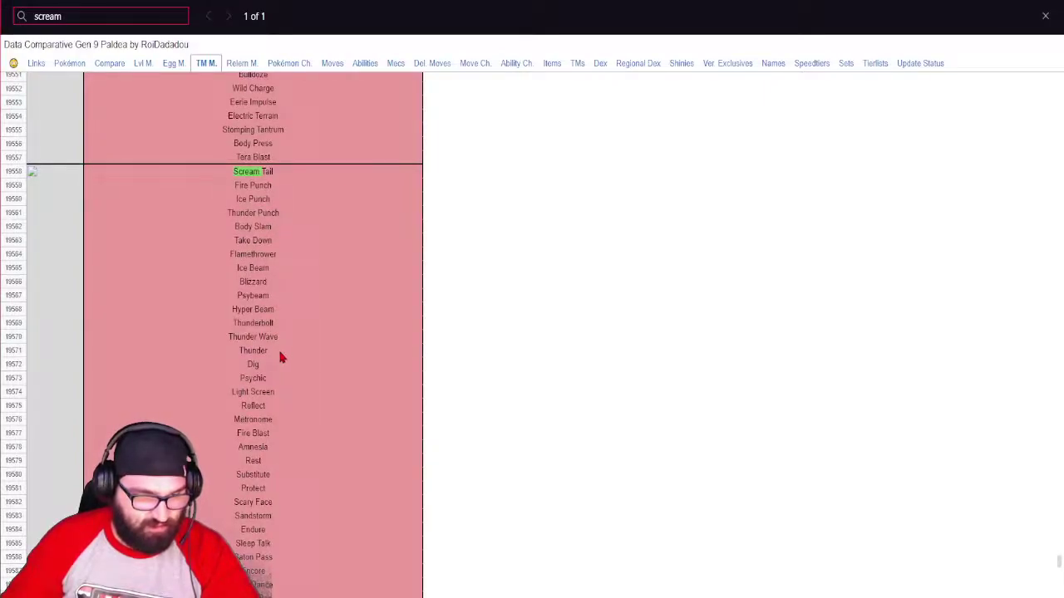
{"action": "scroll", "coordinate": [279, 358], "scroll_direction": "down", "scroll_amount": 2}
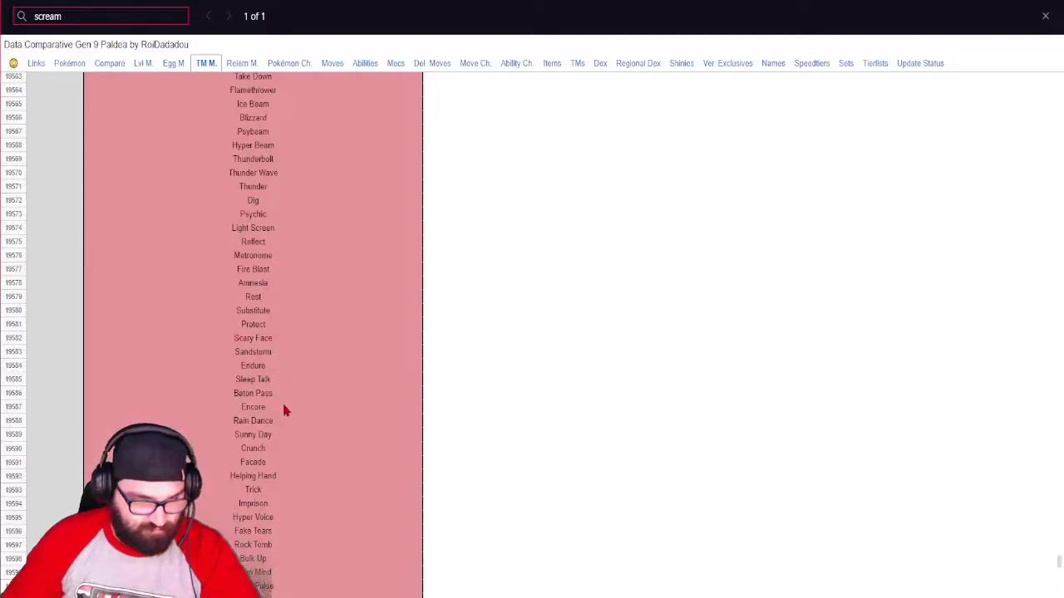
{"action": "scroll", "coordinate": [290, 418], "scroll_direction": "down", "scroll_amount": 1}
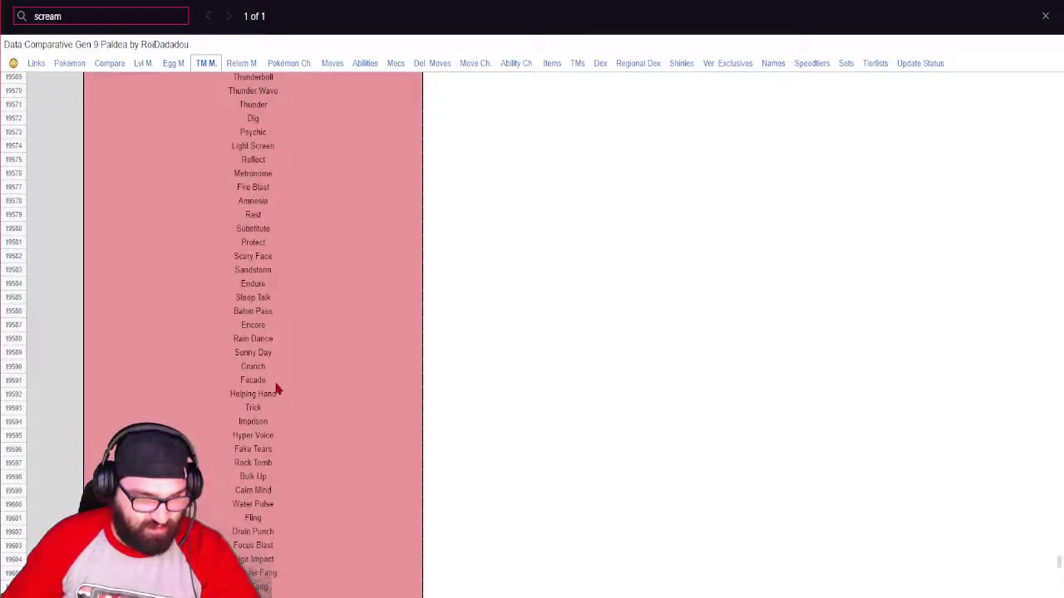
{"action": "scroll", "coordinate": [283, 408], "scroll_direction": "down", "scroll_amount": 2}
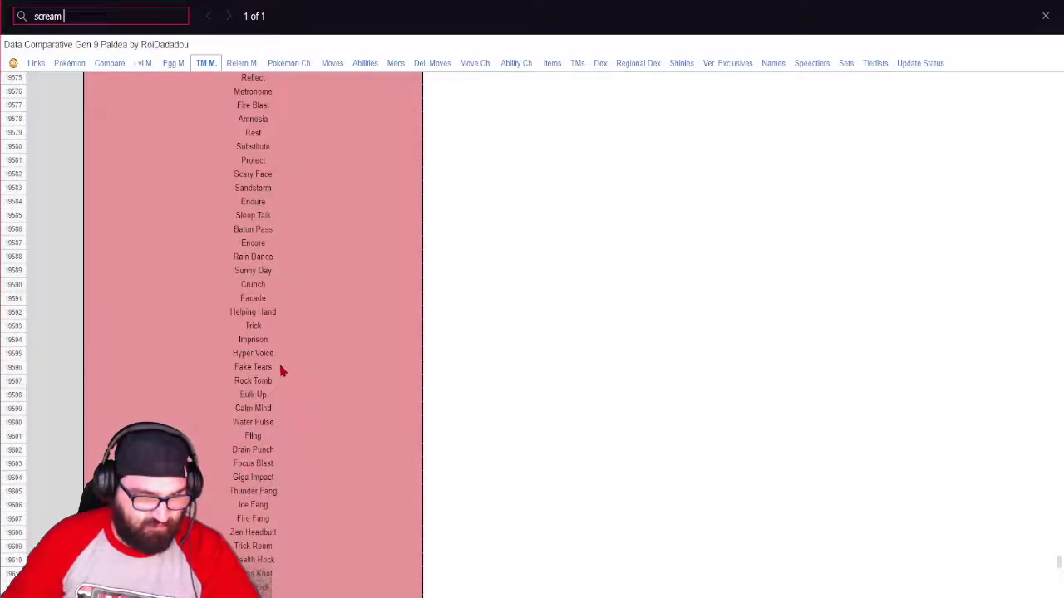
{"action": "scroll", "coordinate": [279, 424], "scroll_direction": "down", "scroll_amount": 2}
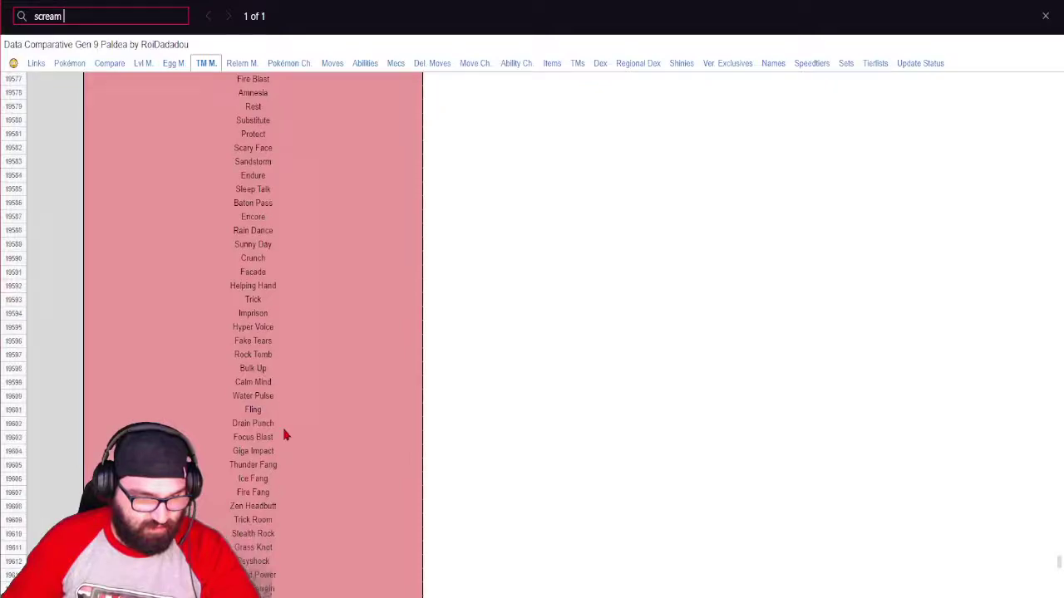
{"action": "scroll", "coordinate": [285, 424], "scroll_direction": "down", "scroll_amount": 2}
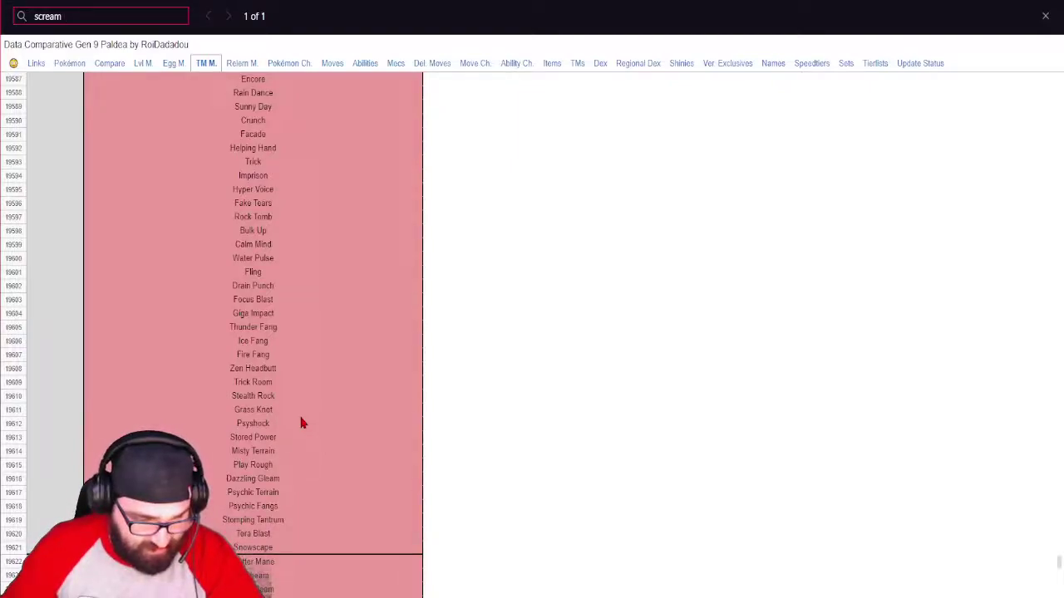
{"action": "scroll", "coordinate": [301, 424], "scroll_direction": "up", "scroll_amount": 10}
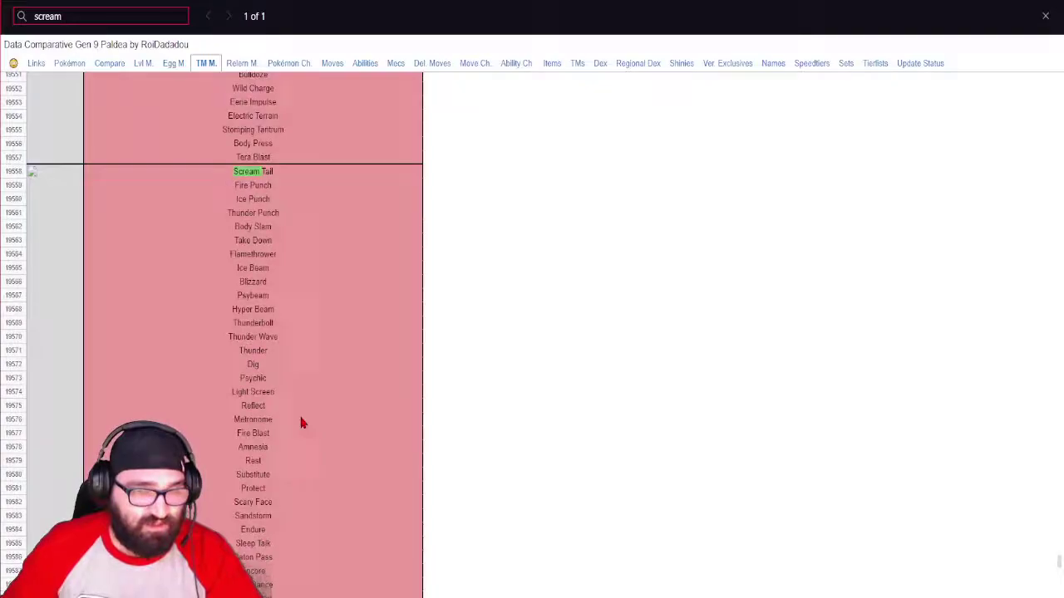
- Check Scream Tail's relearnable moves and return to its base stats in the Pokémon sheet
{"action": "left_click", "coordinate": [254, 67]}
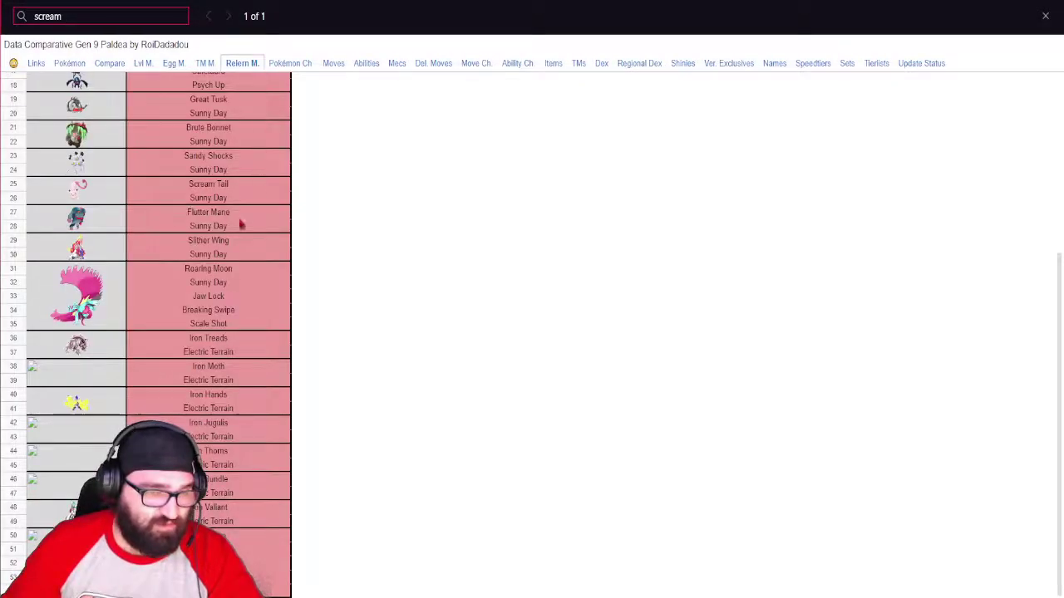
{"action": "left_click", "coordinate": [71, 64]}
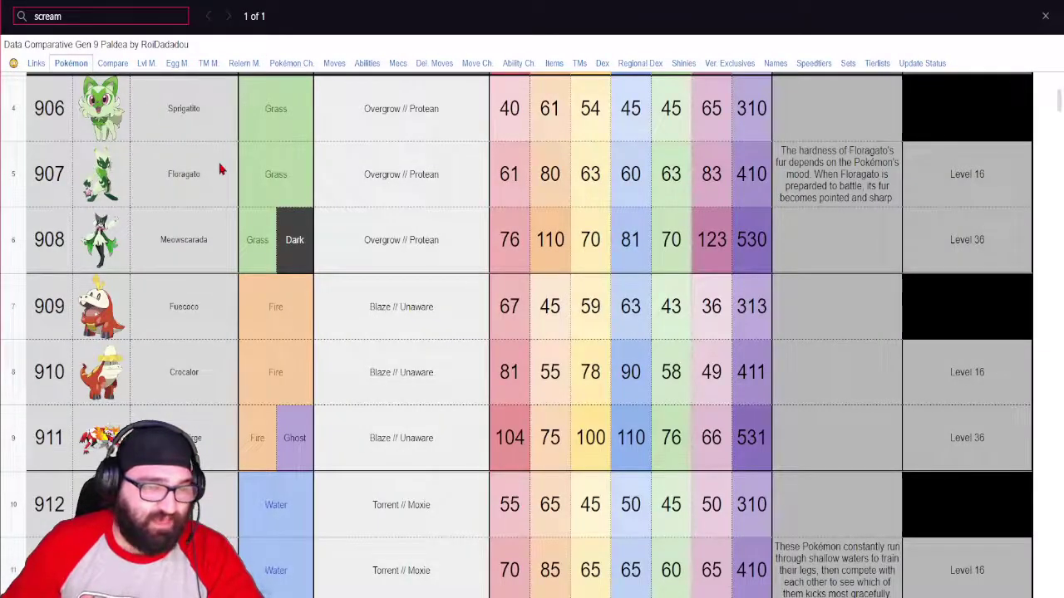
{"action": "scroll", "coordinate": [249, 241], "scroll_direction": "down", "scroll_amount": 5}
{"action": "scroll", "coordinate": [279, 258], "scroll_direction": "down", "scroll_amount": 20}
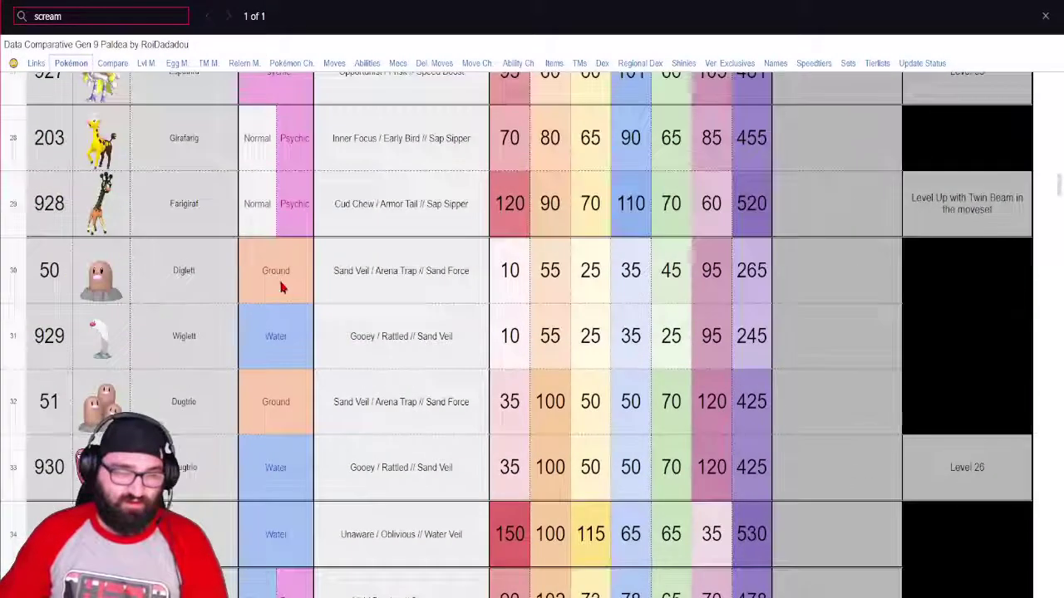
{"action": "scroll", "coordinate": [387, 306], "scroll_direction": "down", "scroll_amount": 20}
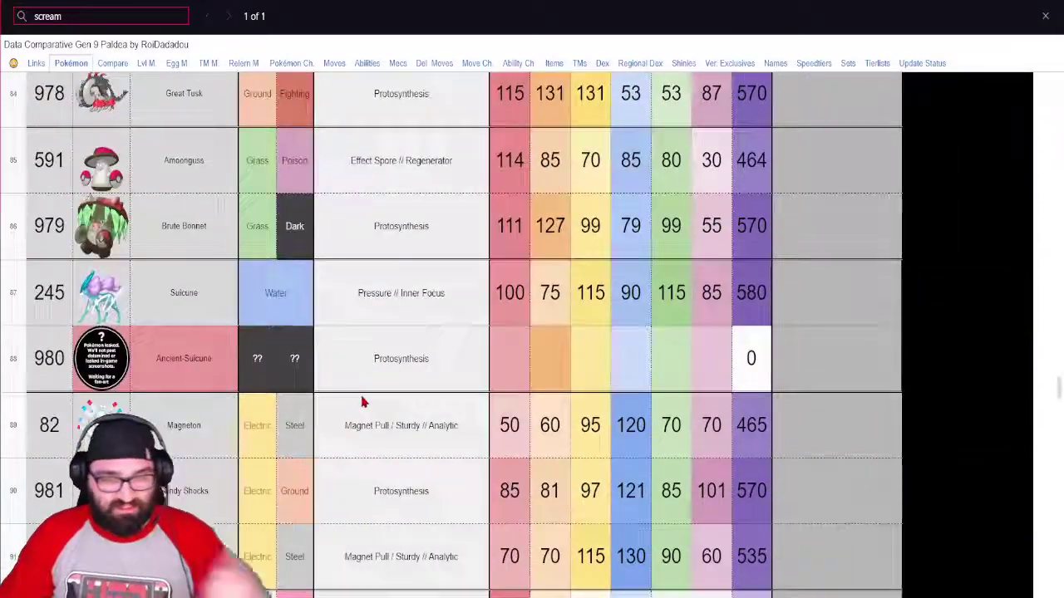
{"action": "scroll", "coordinate": [368, 406], "scroll_direction": "up", "scroll_amount": 12}
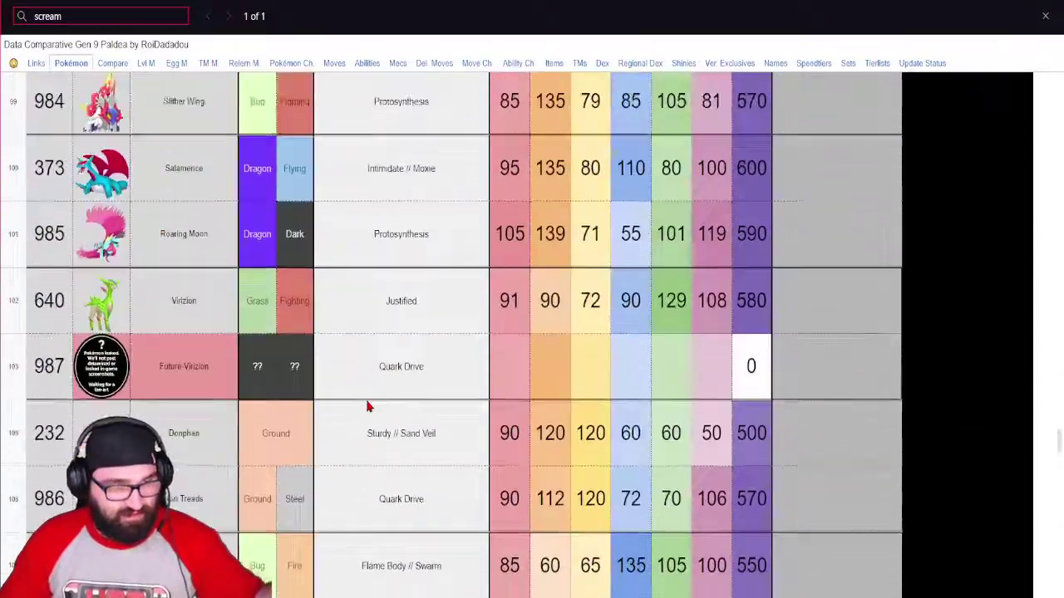
{"action": "scroll", "coordinate": [368, 406], "scroll_direction": "up", "scroll_amount": 5}
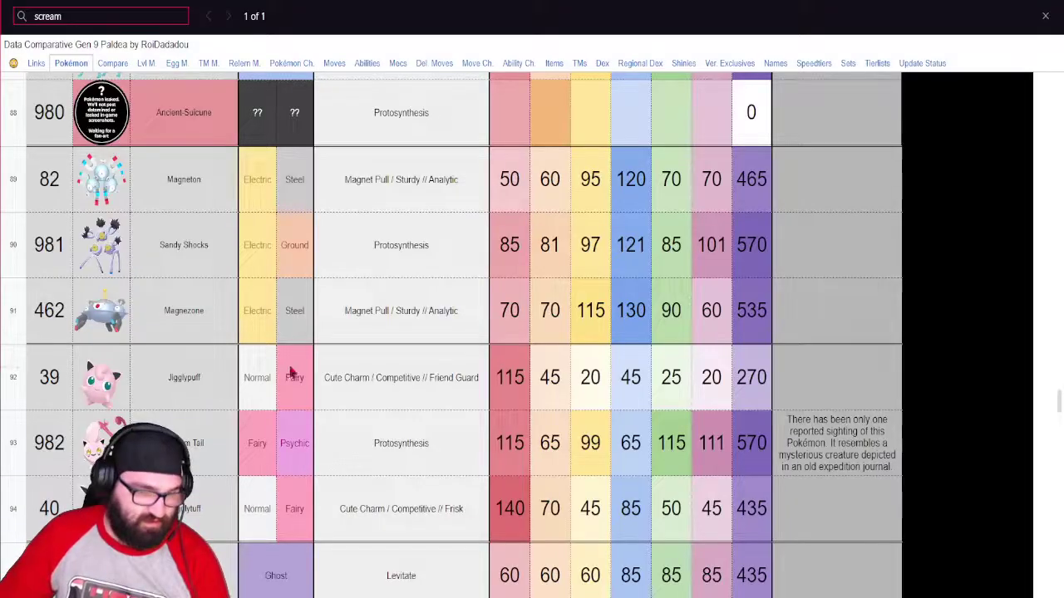
- Rank Flutter Mane at the end of tier B and review its base stats in the data sheet
{"action": "scroll", "coordinate": [290, 371], "scroll_direction": "down", "scroll_amount": 4}
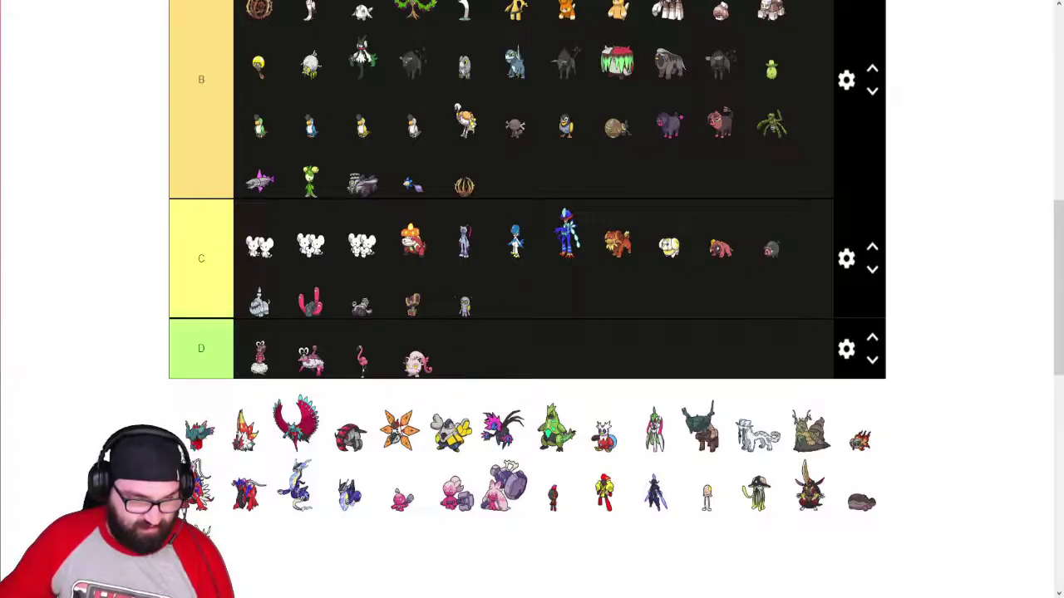
{"action": "left_click_drag", "start_coordinate": [195, 431], "coordinate": [516, 203]}
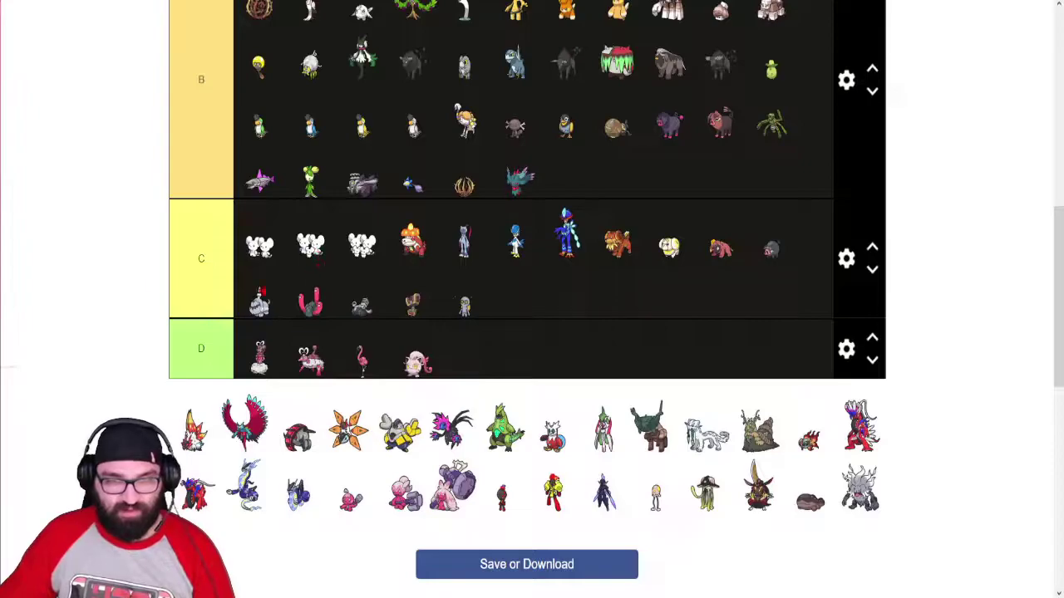
{"action": "key", "text": "alt+Tab"}
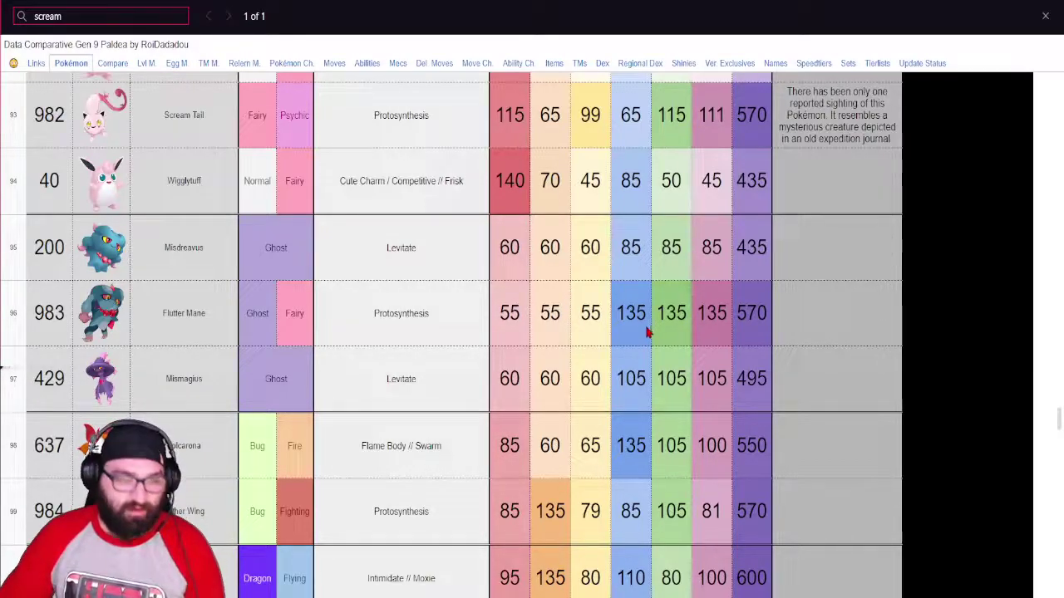
{"action": "scroll", "coordinate": [404, 233], "scroll_direction": "down", "scroll_amount": 1}
{"action": "key", "text": "ctrl+tab"}
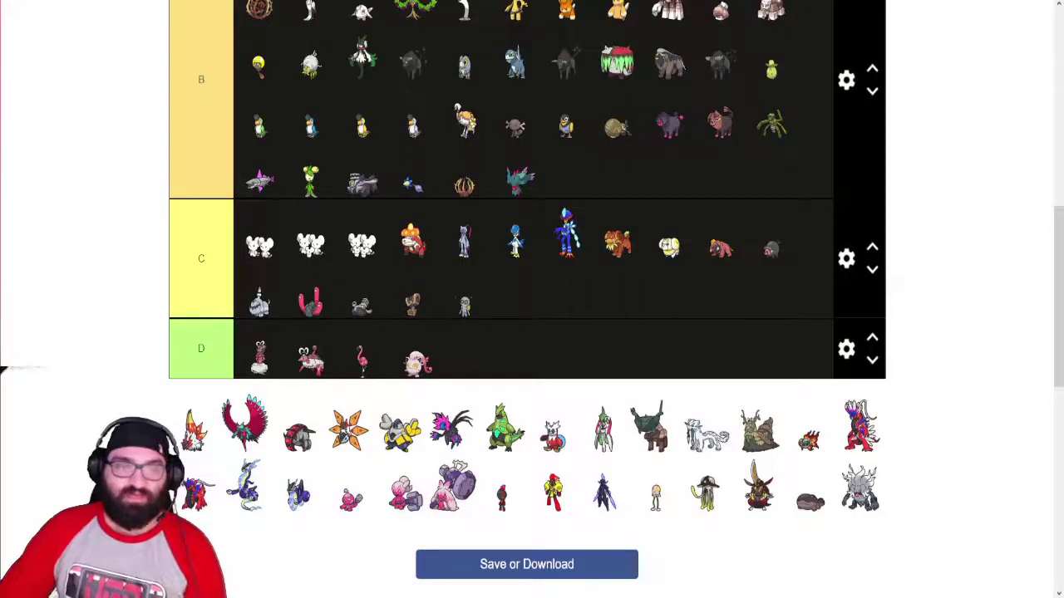
- Rank Slither Wing fifth in tier S and dismiss the text search in the data sheet
{"action": "left_click_drag", "start_coordinate": [196, 420], "coordinate": [201, 363]}
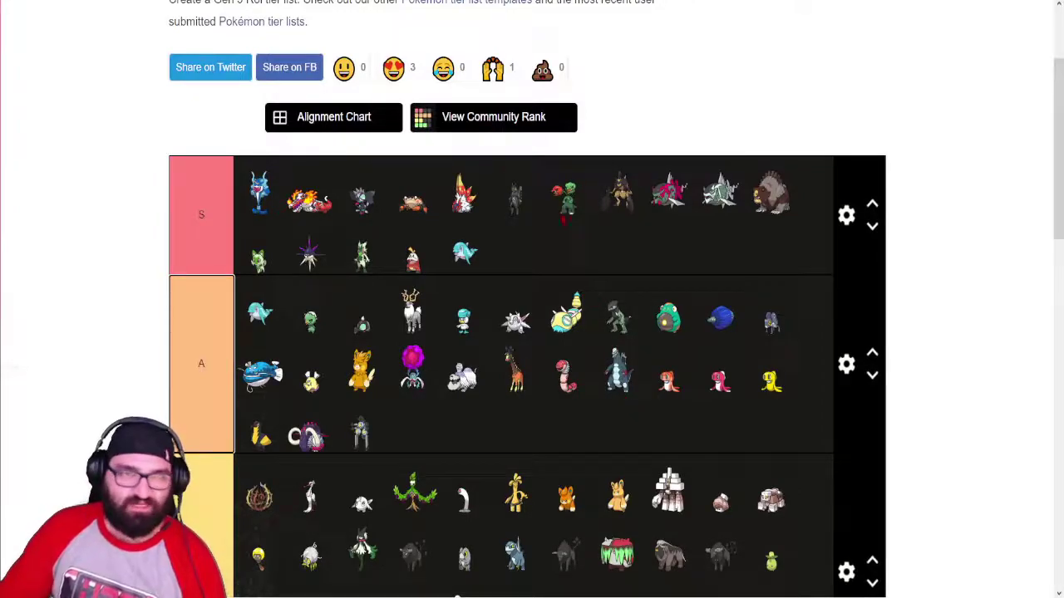
{"action": "key", "text": "alt+Tab"}
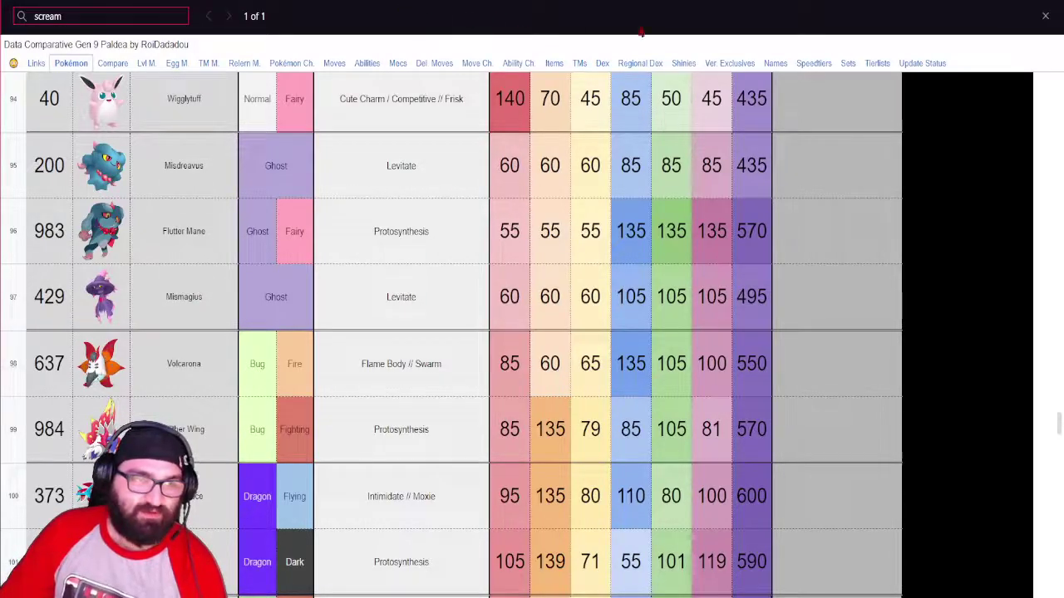
{"action": "left_click", "coordinate": [1045, 15]}
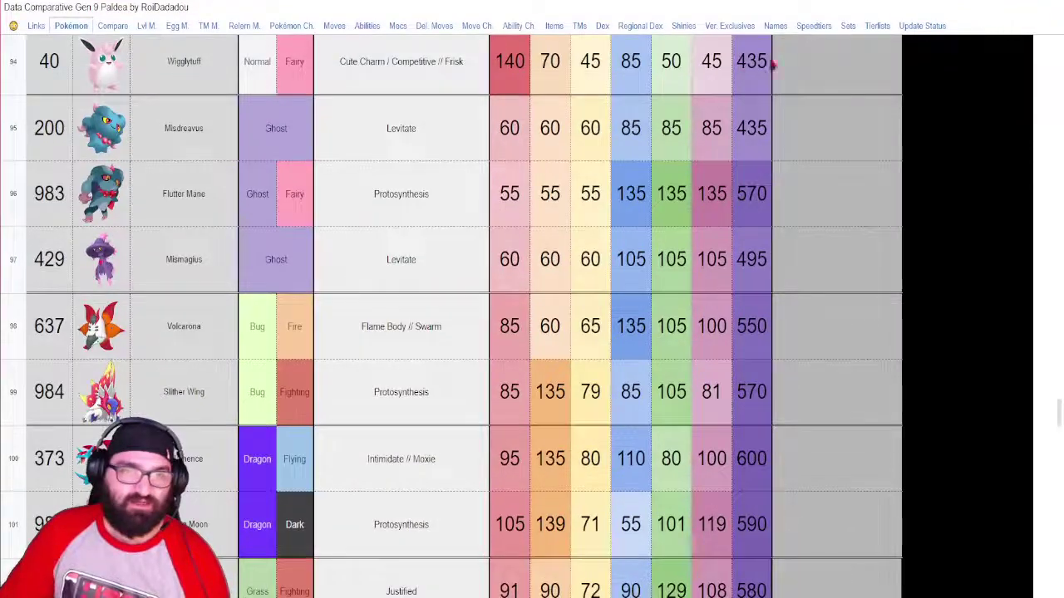
{"action": "key", "text": "ctrl+Tab"}
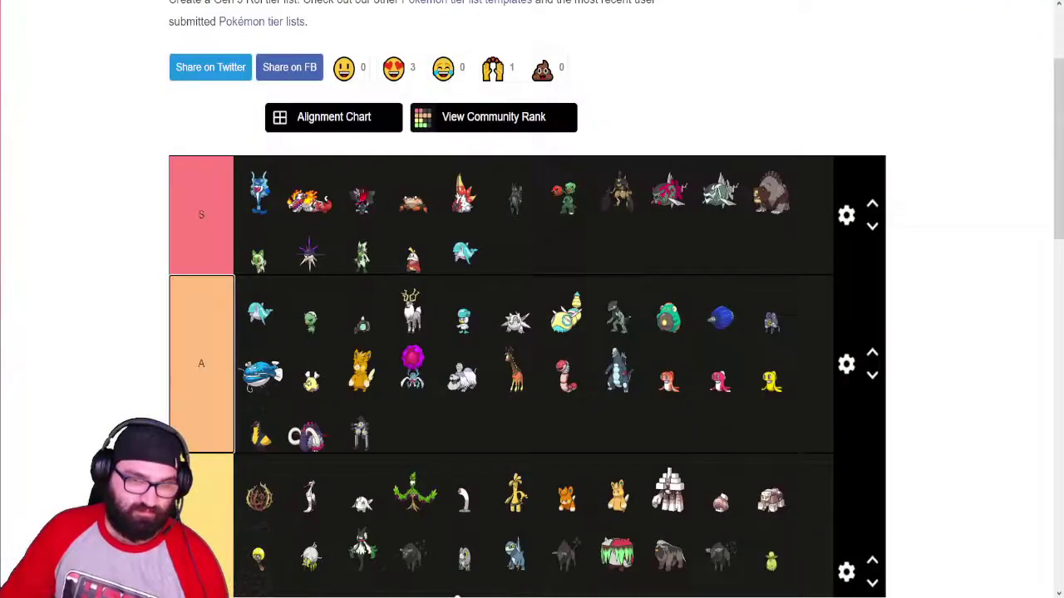
{"action": "key", "text": "ctrl+shift+Tab"}
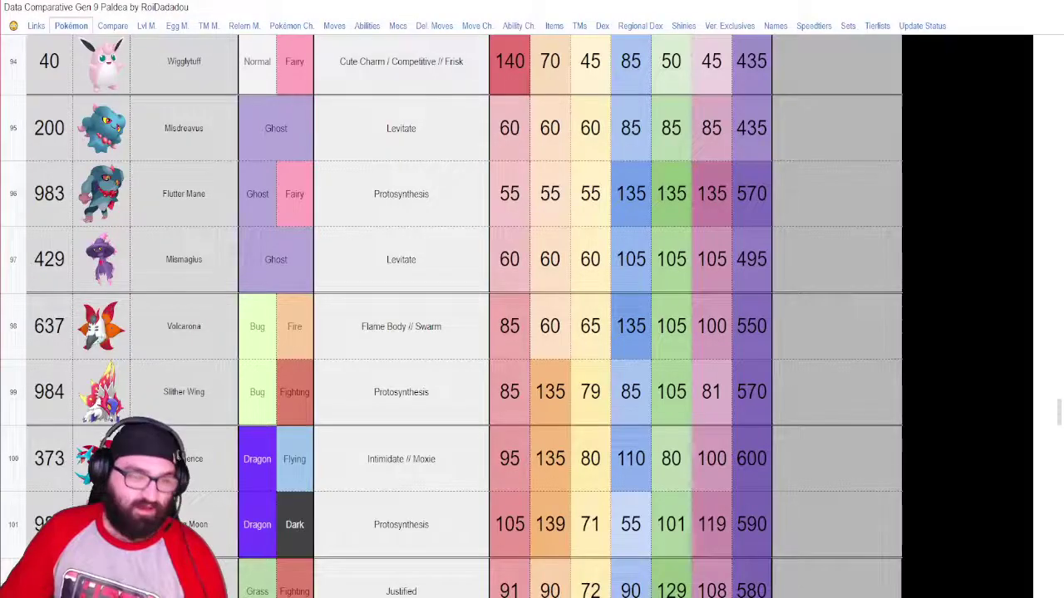
{"action": "key", "text": "ctrl+Tab"}
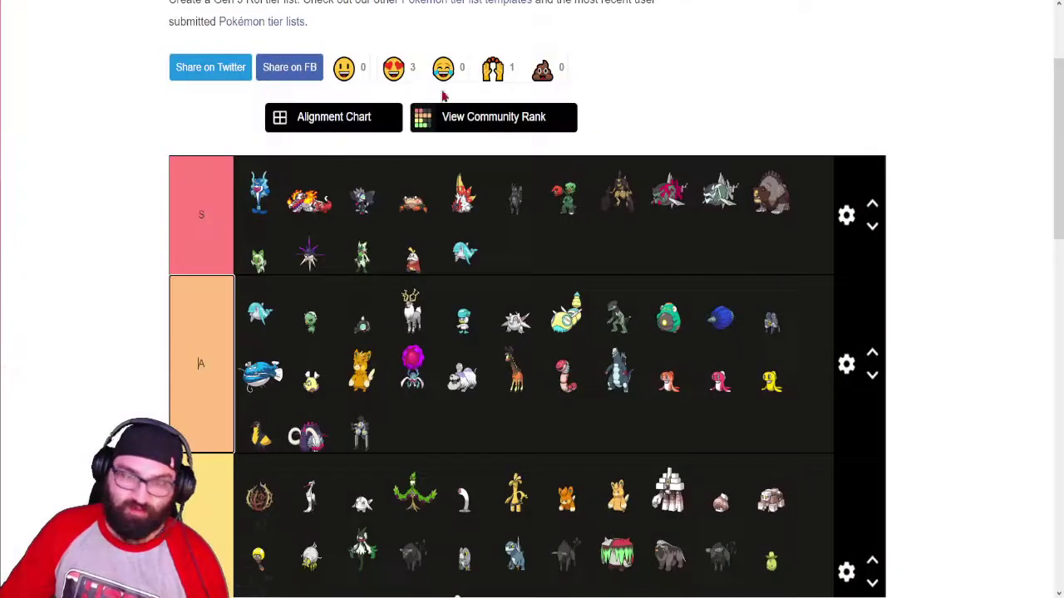
- Move Roaring Moon from the unranked Pokémon into the upper tiers and review its base stats in the data sheet
{"action": "scroll", "coordinate": [532, 299], "scroll_direction": "down", "scroll_amount": 6}
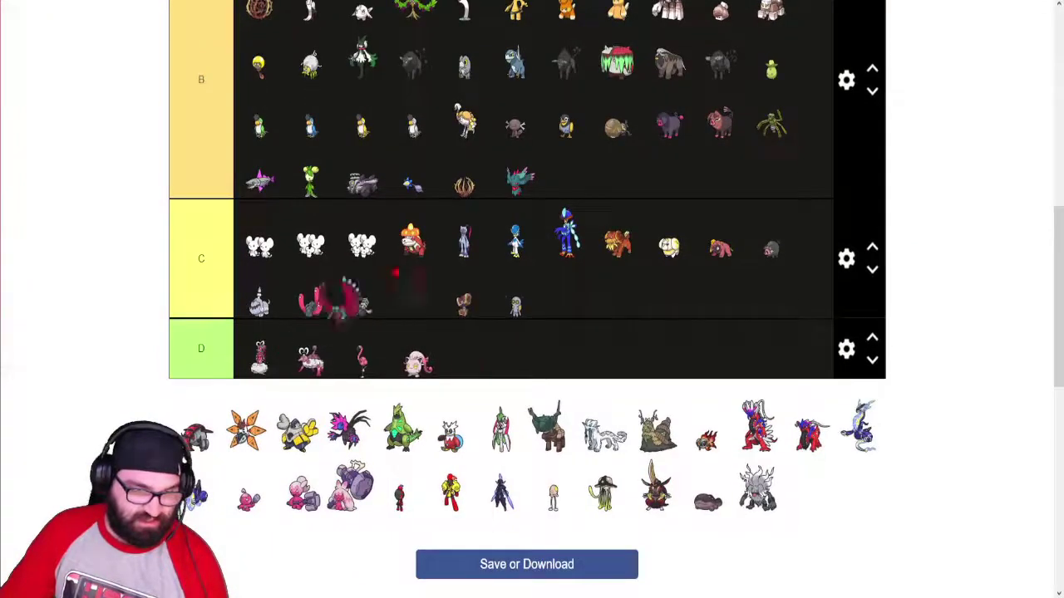
{"action": "scroll", "coordinate": [532, 299], "scroll_direction": "up", "scroll_amount": 7}
{"action": "left_click_drag", "start_coordinate": [478, 129], "coordinate": [515, 104]}
{"action": "key", "text": "ctrl+Tab"}
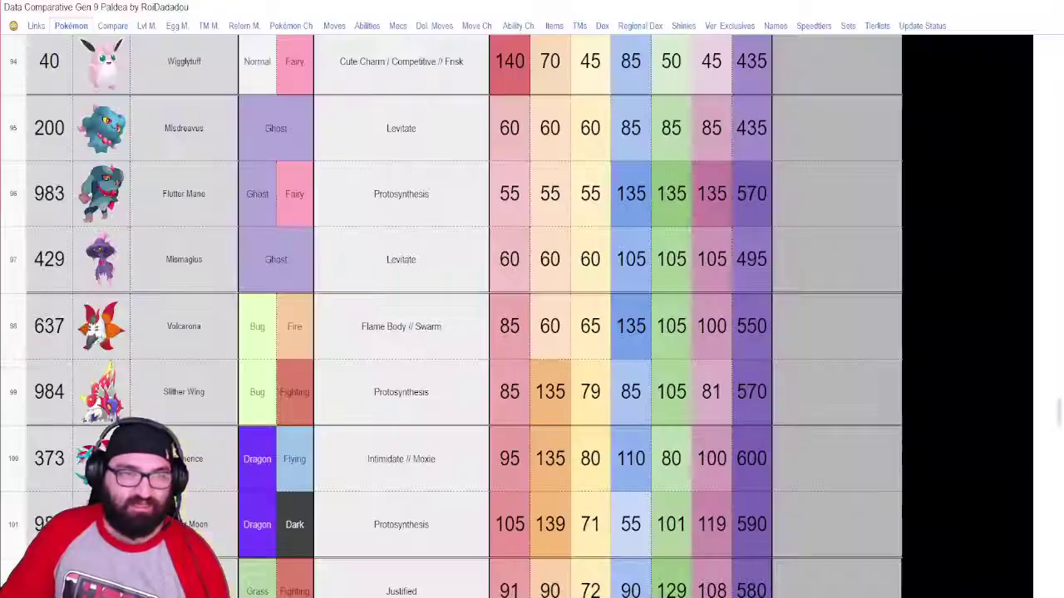
{"action": "scroll", "coordinate": [693, 499], "scroll_direction": "down", "scroll_amount": 1}
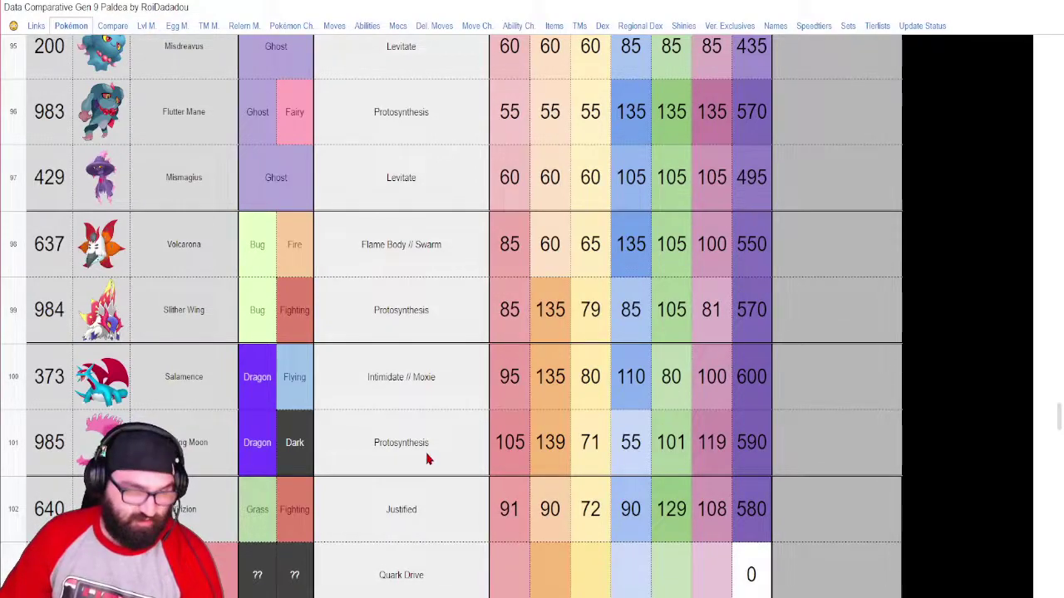
- Review Iron Treads in the data sheet and rank it second in tier B
{"action": "scroll", "coordinate": [416, 444], "scroll_direction": "down", "scroll_amount": 3}
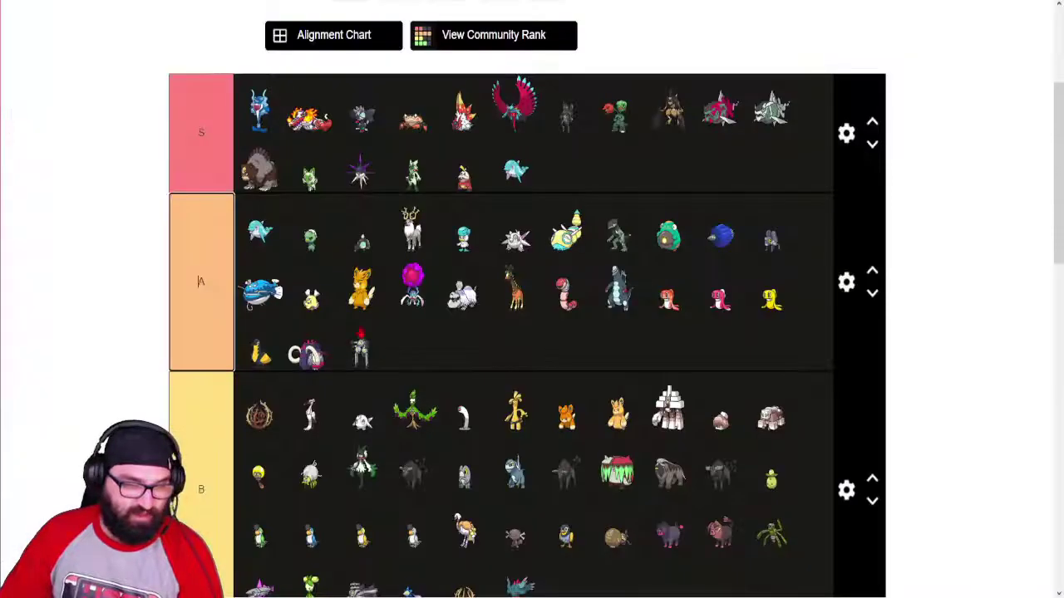
{"action": "scroll", "coordinate": [201, 281], "scroll_direction": "down", "scroll_amount": 5}
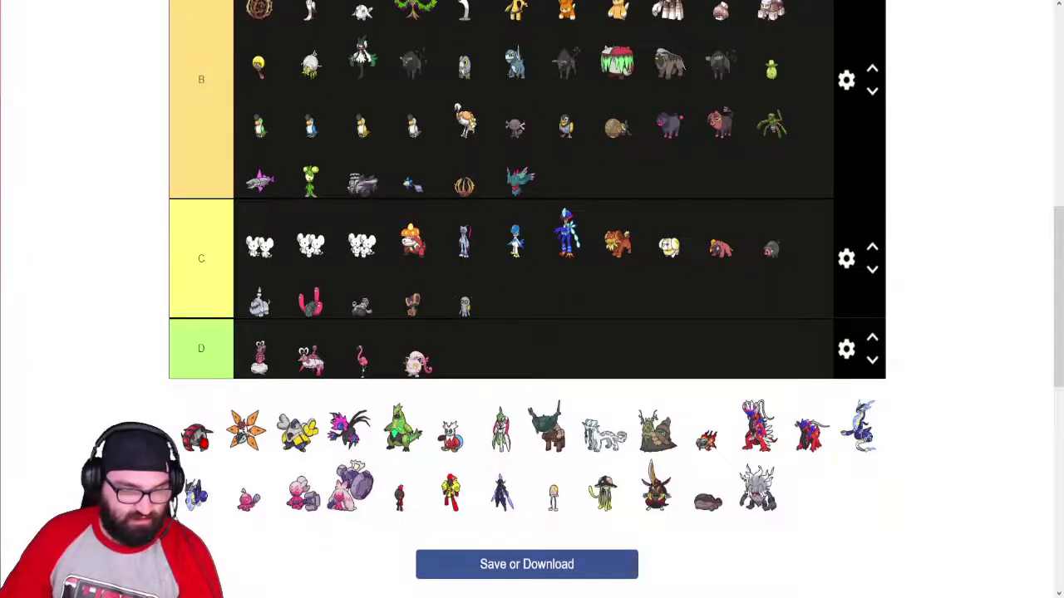
{"action": "scroll", "coordinate": [197, 467], "scroll_direction": "up", "scroll_amount": 2}
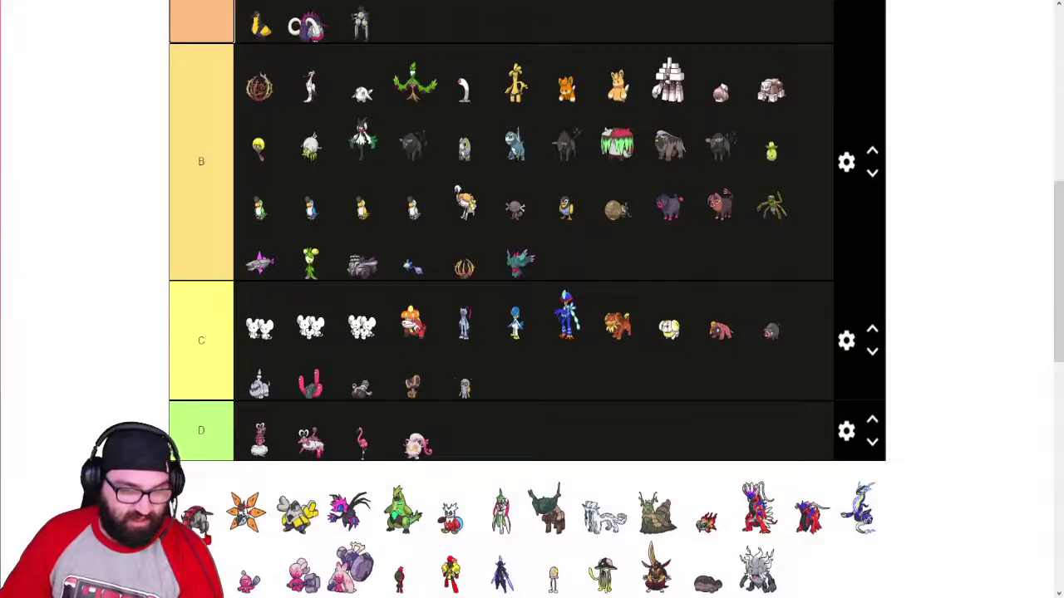
{"action": "left_click_drag", "start_coordinate": [200, 515], "coordinate": [256, 172]}
{"action": "scroll", "coordinate": [400, 376], "scroll_direction": "up", "scroll_amount": 1}
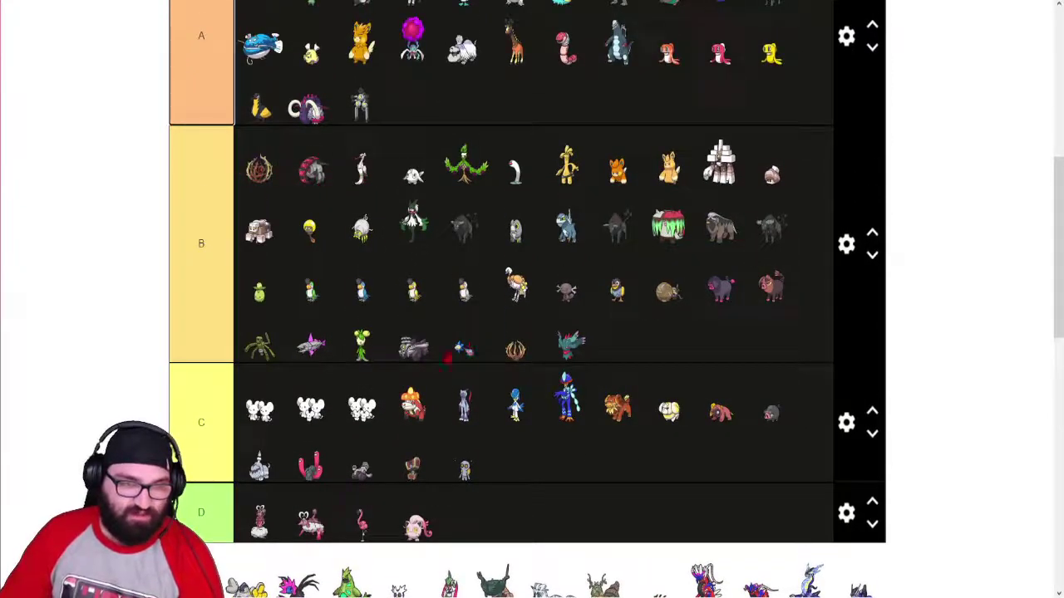
{"action": "scroll", "coordinate": [21, 408], "scroll_direction": "down", "scroll_amount": 2}
{"action": "scroll", "coordinate": [40, 421], "scroll_direction": "up", "scroll_amount": 2}
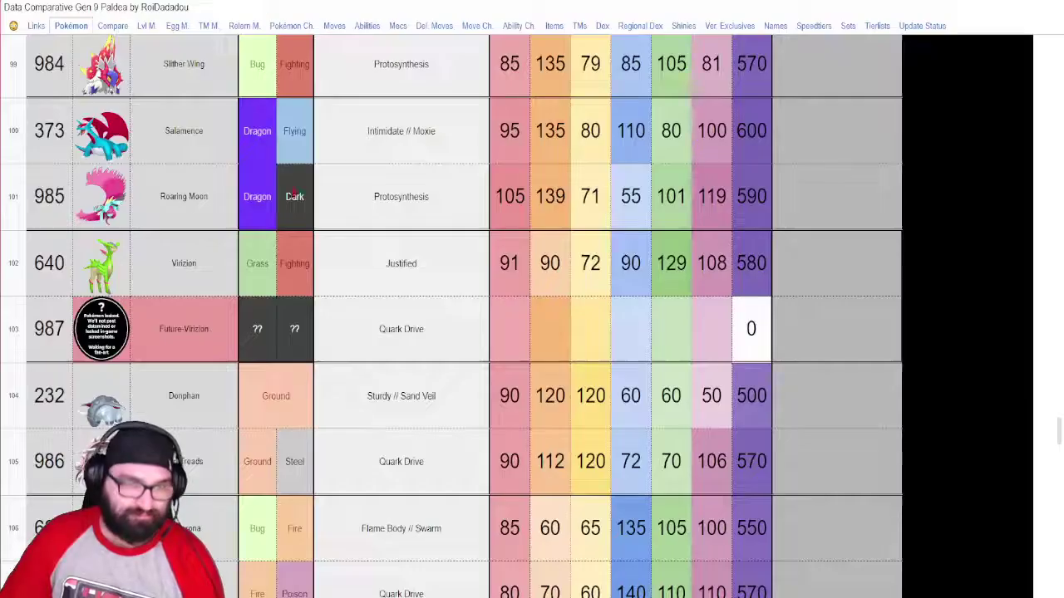
- Check Iron Moth's base stats in the data sheet and rank it fourth in tier B
{"action": "scroll", "coordinate": [385, 358], "scroll_direction": "down", "scroll_amount": 1}
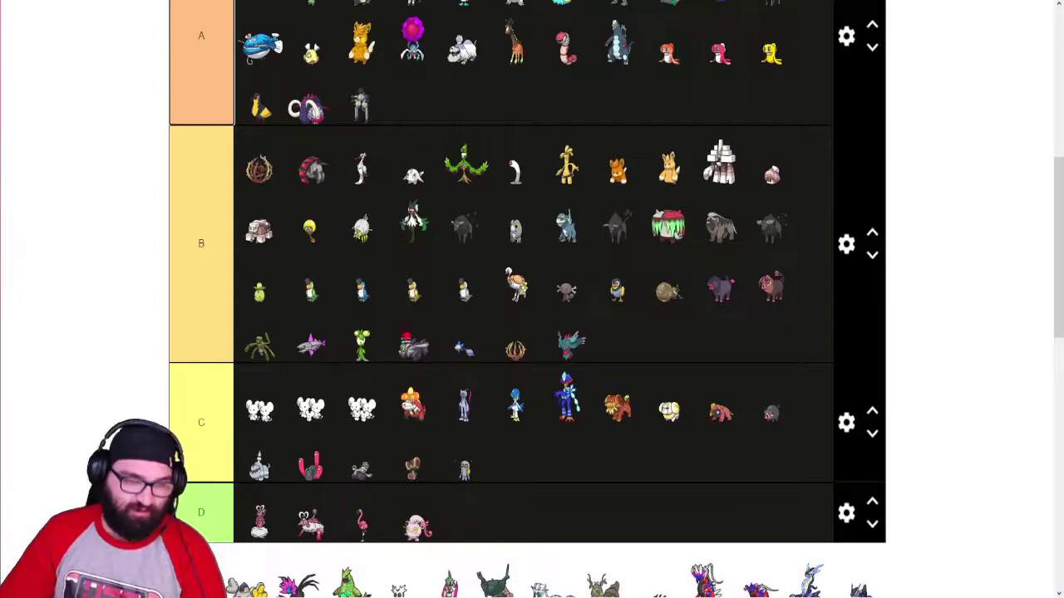
{"action": "scroll", "coordinate": [58, 433], "scroll_direction": "down", "scroll_amount": 3}
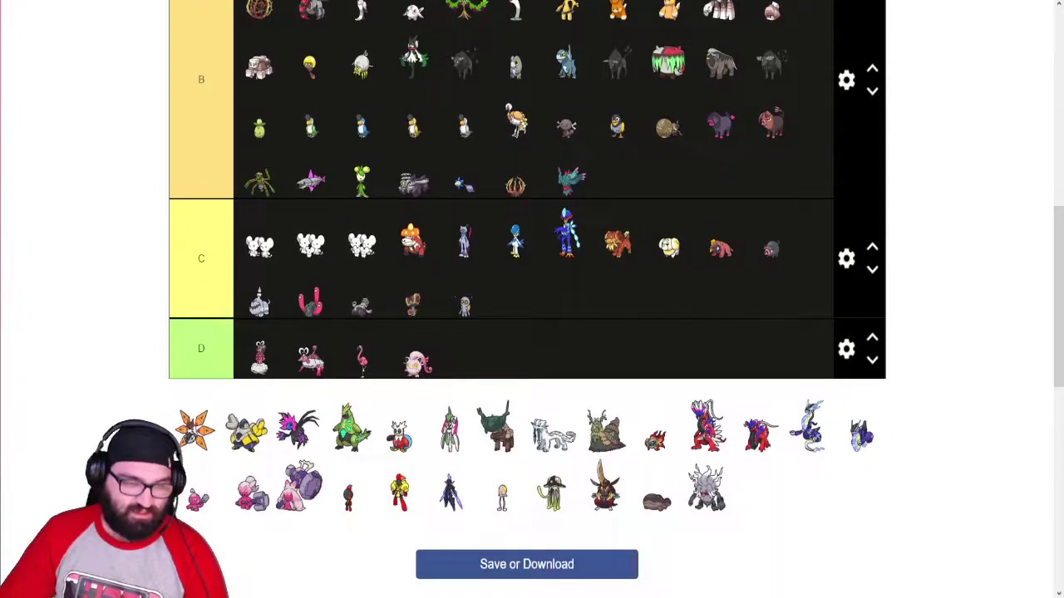
{"action": "scroll", "coordinate": [58, 432], "scroll_direction": "up", "scroll_amount": 2}
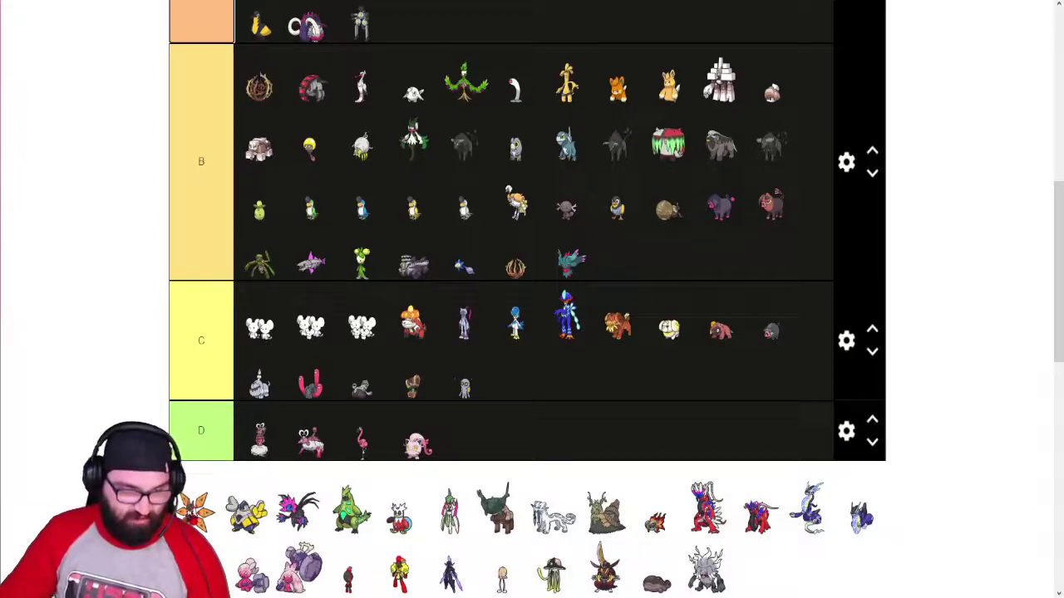
{"action": "left_click_drag", "start_coordinate": [195, 507], "coordinate": [408, 83]}
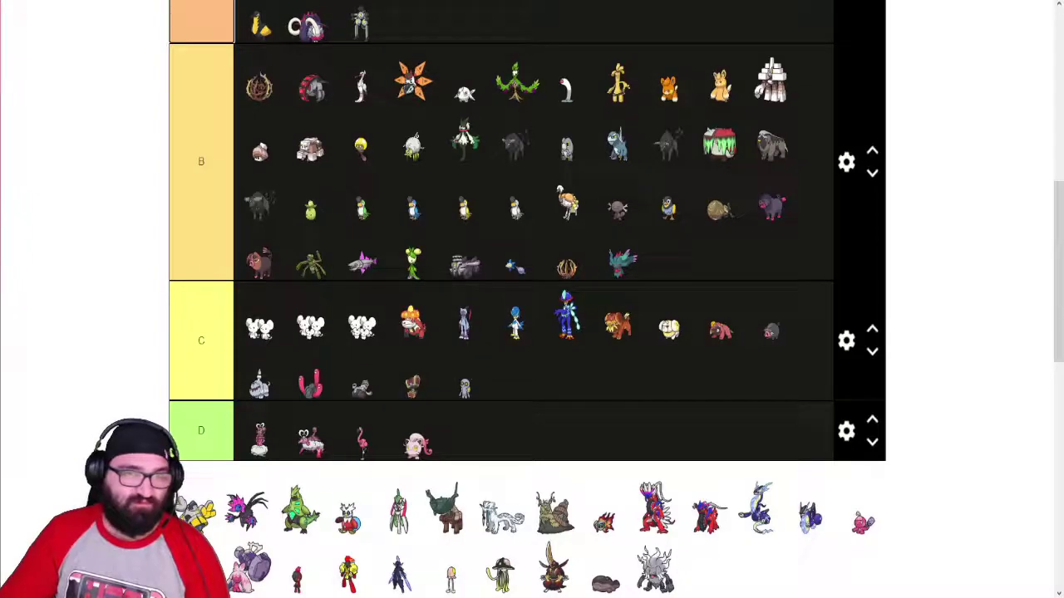
- Review Iron Hands' base stats in the data sheet and rank it tenth in the second row of tier B
{"action": "key", "text": "alt+Tab"}
{"action": "scroll", "coordinate": [405, 359], "scroll_direction": "down", "scroll_amount": 3}
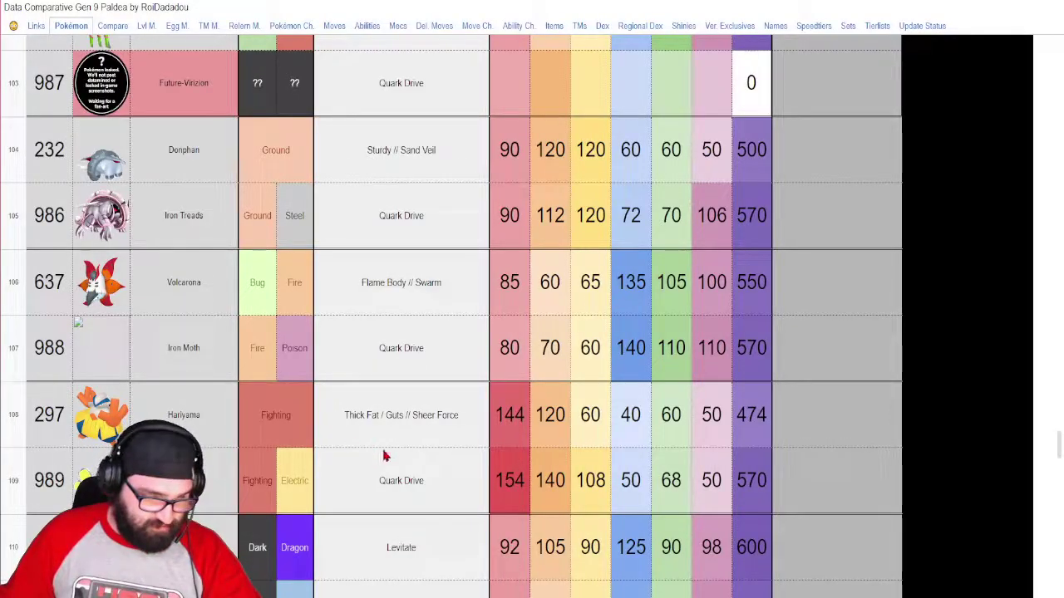
{"action": "scroll", "coordinate": [424, 466], "scroll_direction": "down", "scroll_amount": 1}
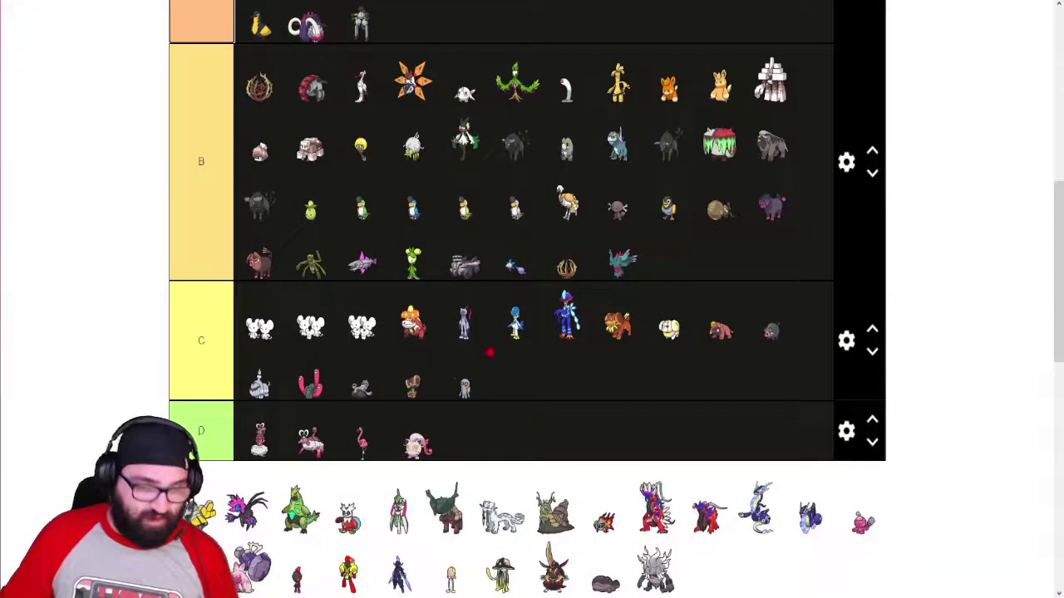
{"action": "left_click_drag", "start_coordinate": [198, 508], "coordinate": [720, 143]}
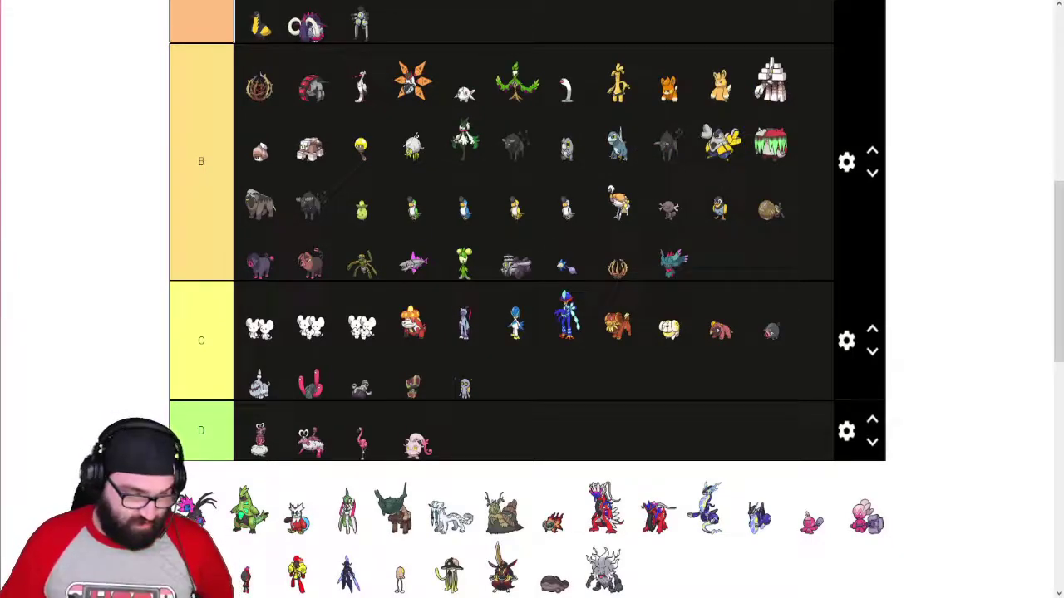
- Compare Iron Jugulis with Hydreigon in the data sheet and rank Iron Jugulis second in tier B
{"action": "key", "text": "alt+Tab"}
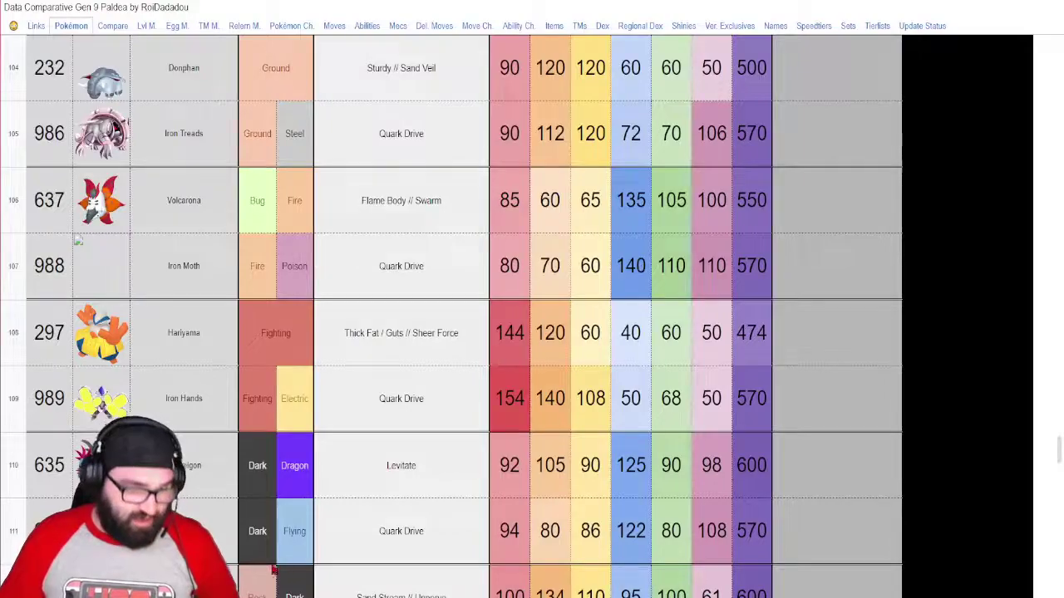
{"action": "scroll", "coordinate": [241, 515], "scroll_direction": "down", "scroll_amount": 3}
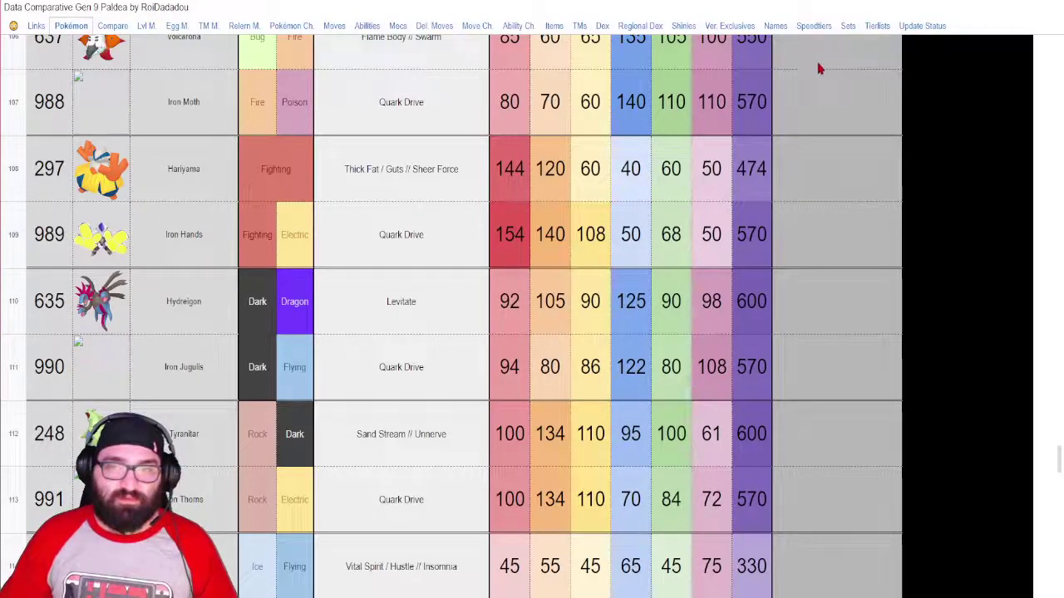
{"action": "key", "text": "ctrl+Tab"}
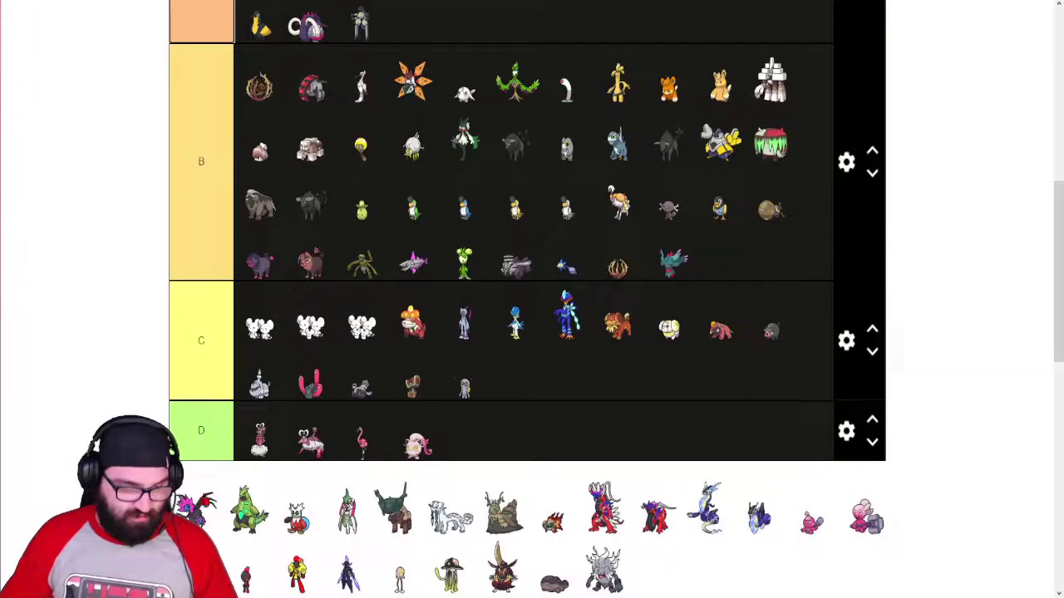
{"action": "left_click_drag", "start_coordinate": [197, 507], "coordinate": [275, 91]}
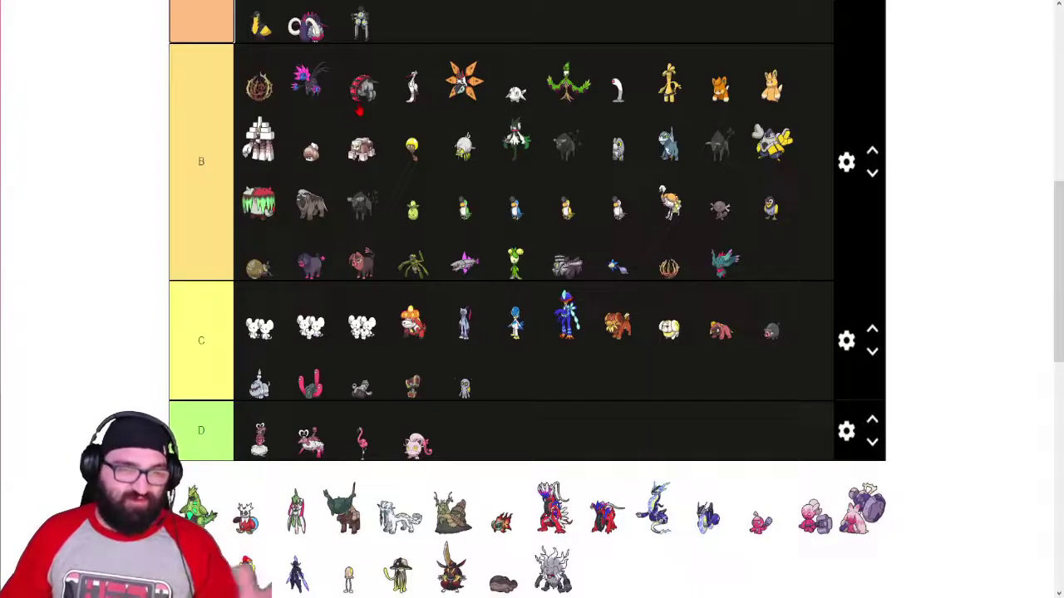
- Review Iron Thorns' base stats in the data sheet and rank it at the end of tier A
{"action": "key", "text": "alt+Tab"}
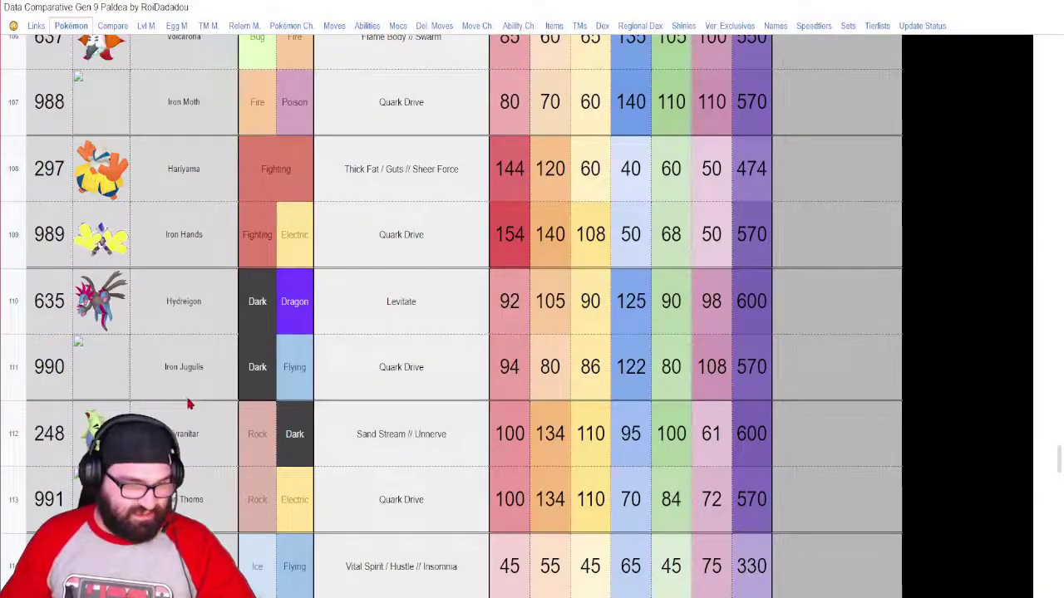
{"action": "scroll", "coordinate": [216, 429], "scroll_direction": "down", "scroll_amount": 4}
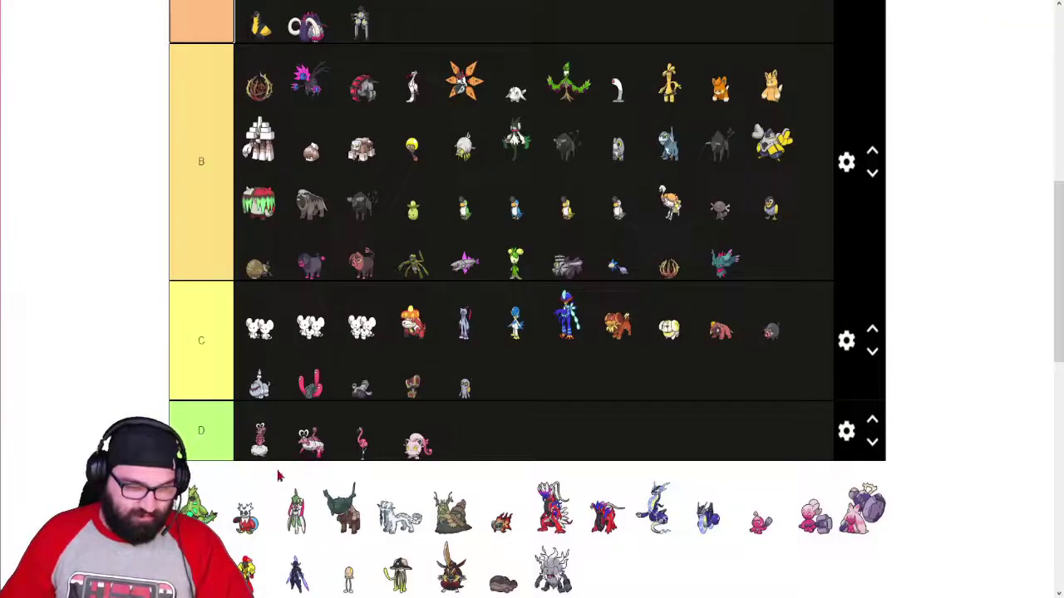
{"action": "left_click_drag", "start_coordinate": [200, 507], "coordinate": [412, 187]}
{"action": "scroll", "coordinate": [408, 218], "scroll_direction": "up", "scroll_amount": 2}
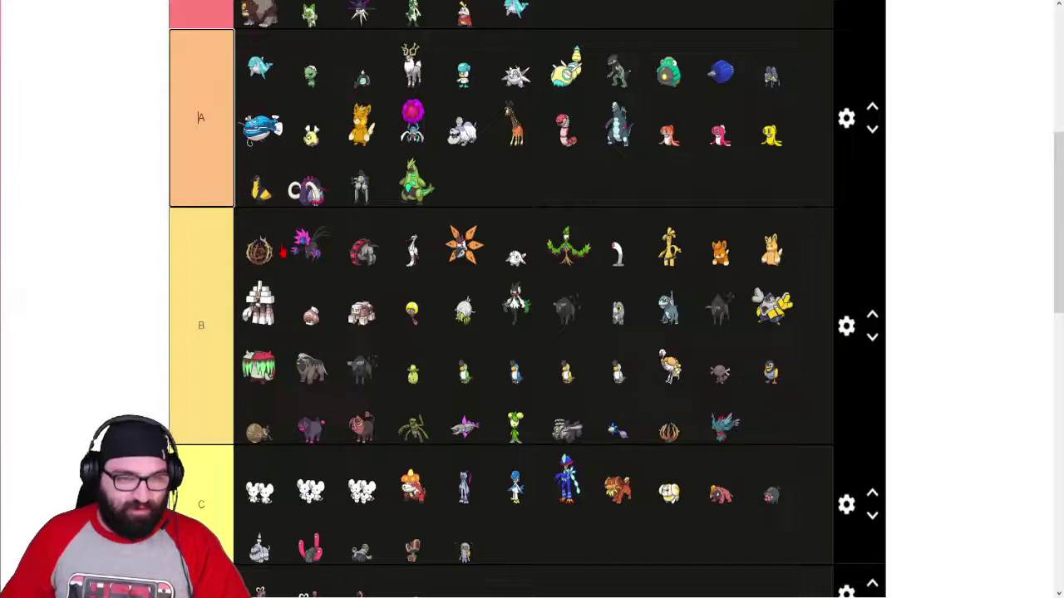
- Look through the Abilities sheet of the data document for the descriptions and owners of Quark Drive and Protosynthesis
{"action": "key", "text": "alt+Tab"}
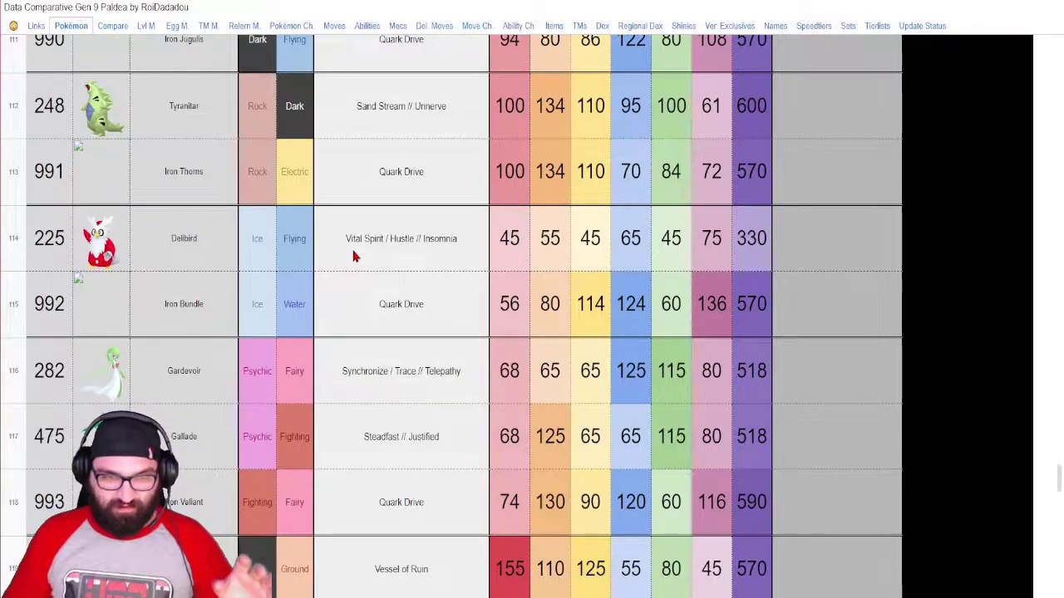
{"action": "left_click", "coordinate": [365, 27]}
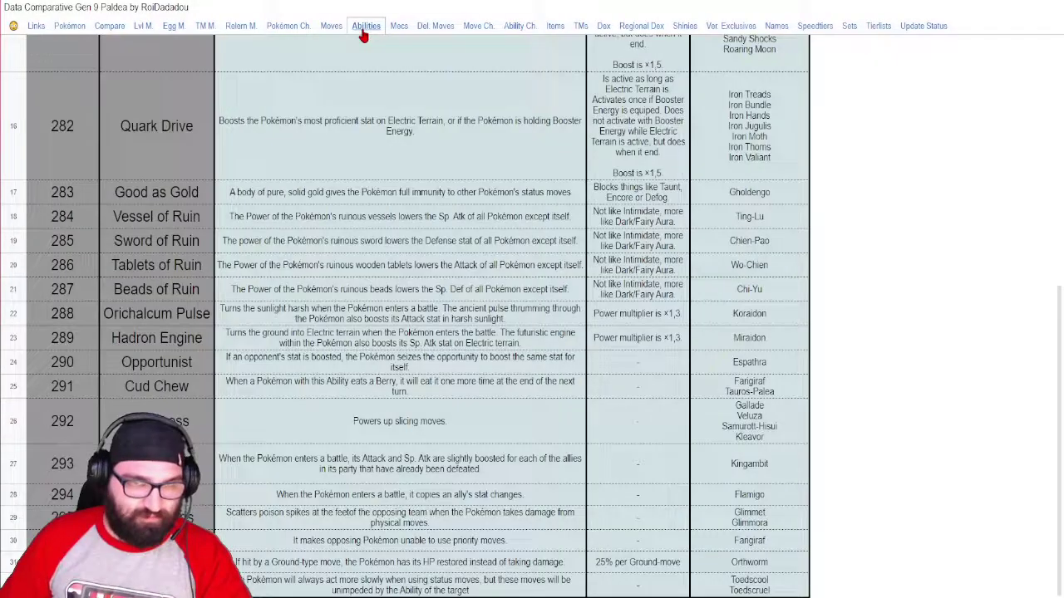
{"action": "scroll", "coordinate": [375, 266], "scroll_direction": "up", "scroll_amount": 5}
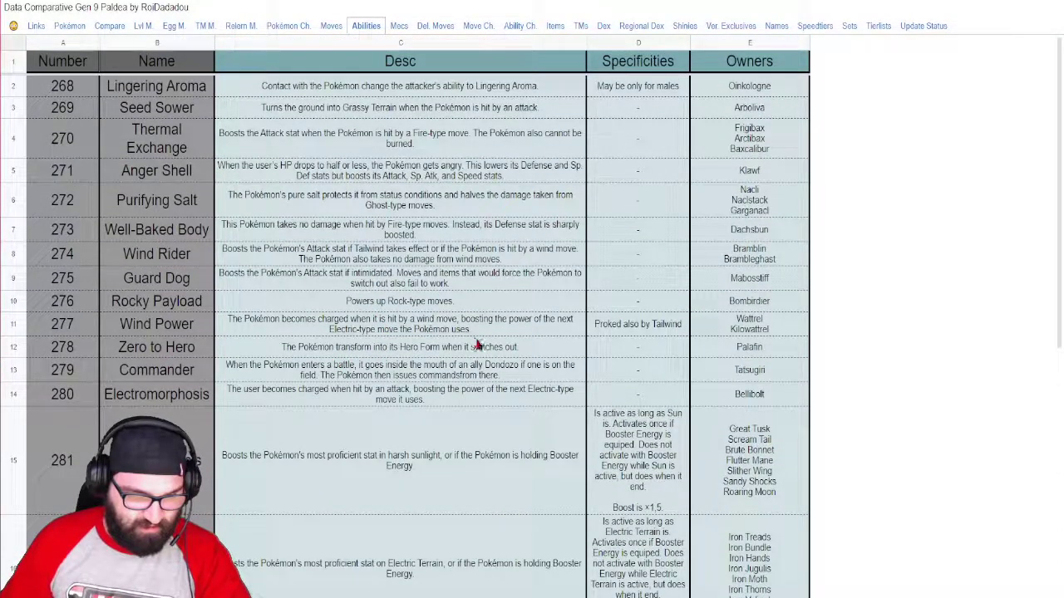
{"action": "scroll", "coordinate": [226, 229], "scroll_direction": "down", "scroll_amount": 5}
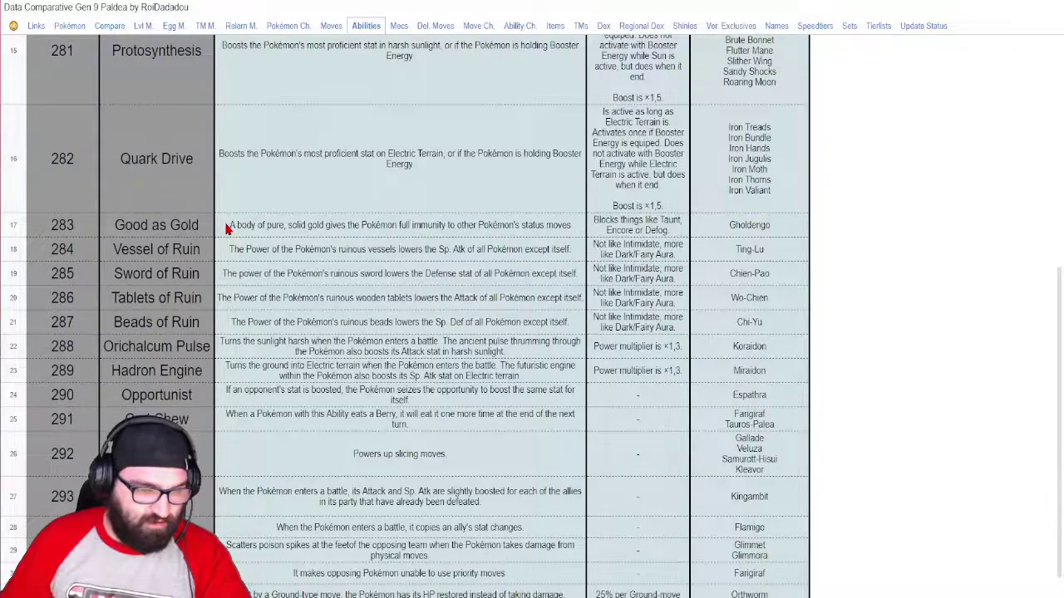
{"action": "scroll", "coordinate": [191, 424], "scroll_direction": "down", "scroll_amount": 1}
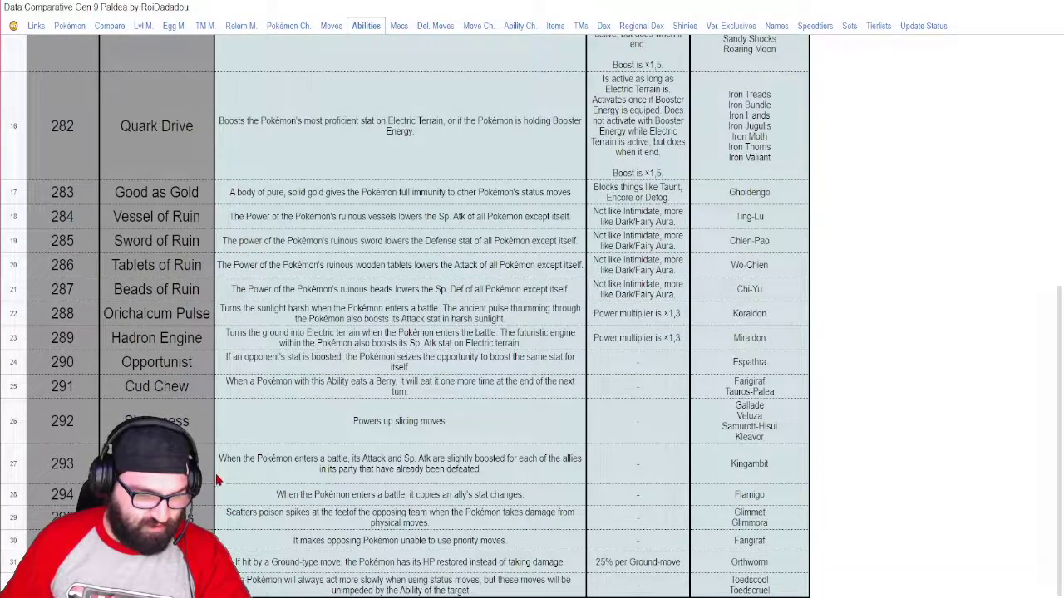
{"action": "scroll", "coordinate": [220, 441], "scroll_direction": "up", "scroll_amount": 5}
{"action": "scroll", "coordinate": [203, 416], "scroll_direction": "down", "scroll_amount": 1}
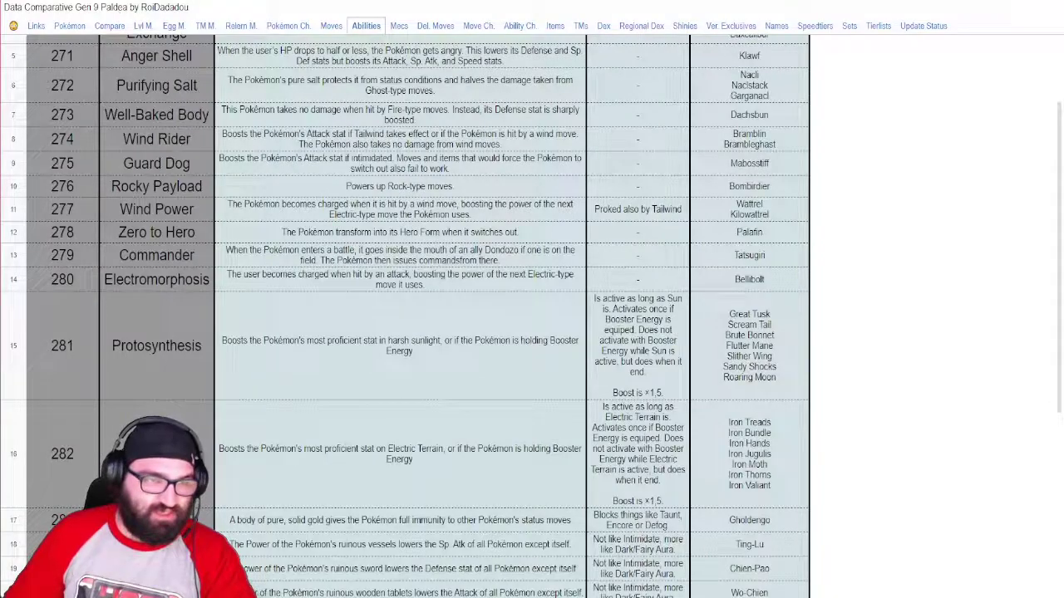
- Return to the Pokémon sheet and examine Iron Bundle's types and base stats against Delibird's
{"action": "left_click", "coordinate": [70, 26]}
{"action": "scroll", "coordinate": [504, 464], "scroll_direction": "down", "scroll_amount": 5}
{"action": "scroll", "coordinate": [503, 463], "scroll_direction": "down", "scroll_amount": 20}
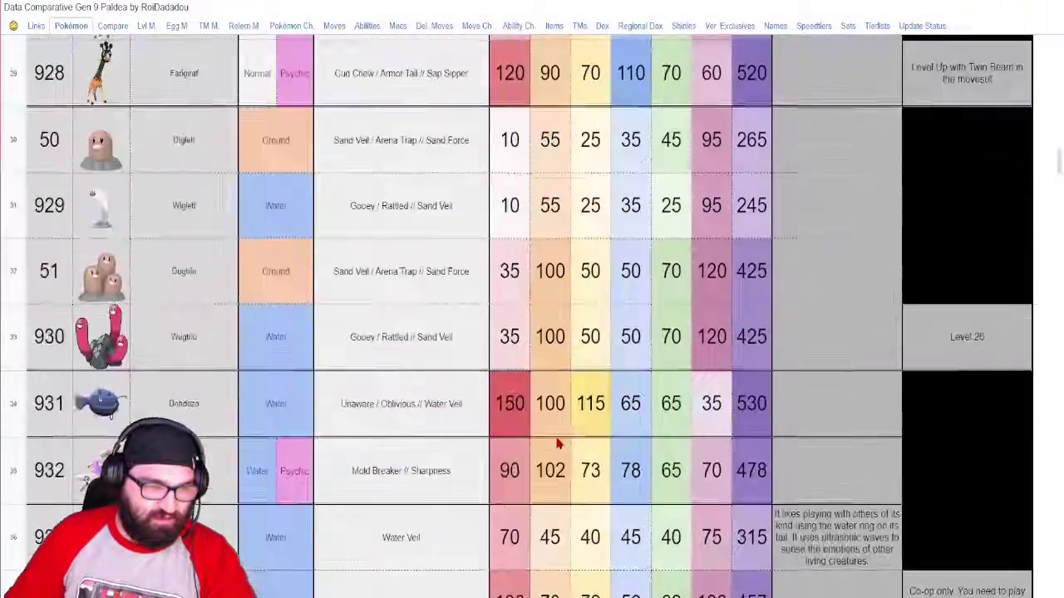
{"action": "scroll", "coordinate": [665, 515], "scroll_direction": "down", "scroll_amount": 15}
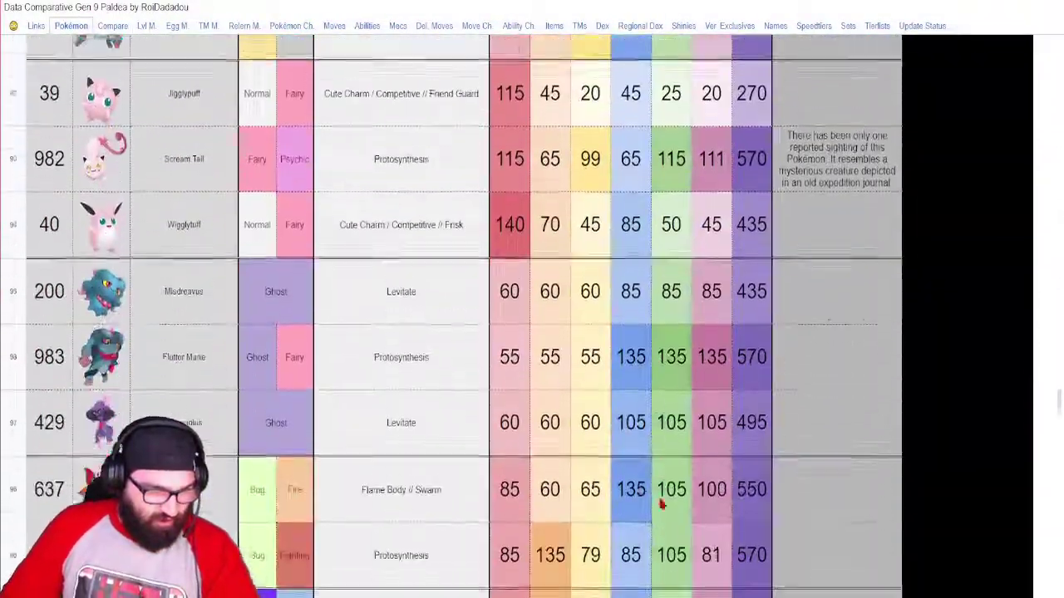
{"action": "scroll", "coordinate": [579, 475], "scroll_direction": "down", "scroll_amount": 2}
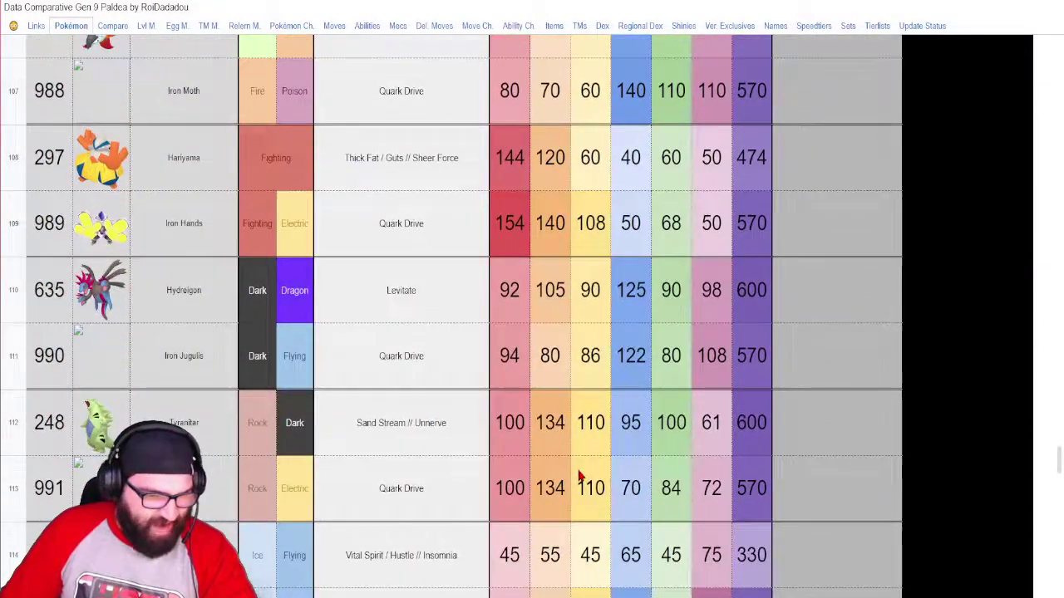
{"action": "scroll", "coordinate": [486, 494], "scroll_direction": "down", "scroll_amount": 1}
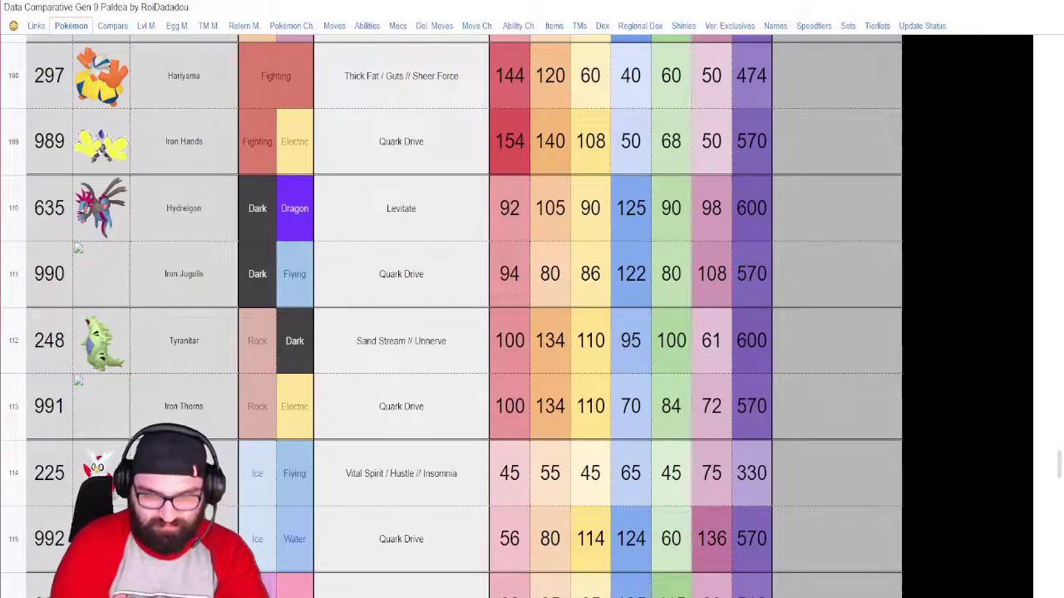
{"action": "scroll", "coordinate": [157, 419], "scroll_direction": "down", "scroll_amount": 3}
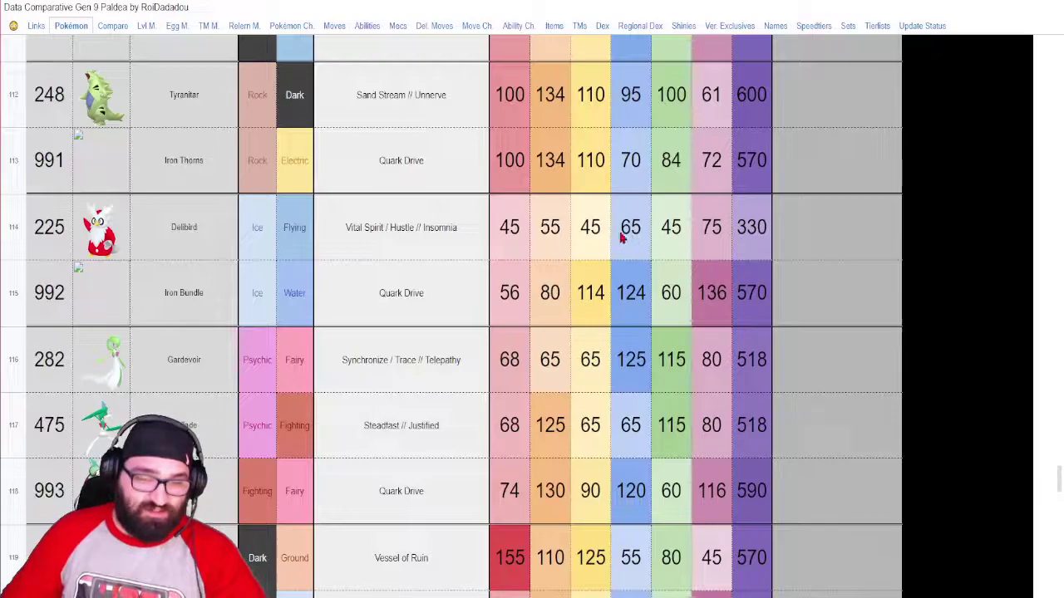
- Rank Iron Bundle at the end of tier A, after Iron Thorns
{"action": "key", "text": "ctrl+Tab"}
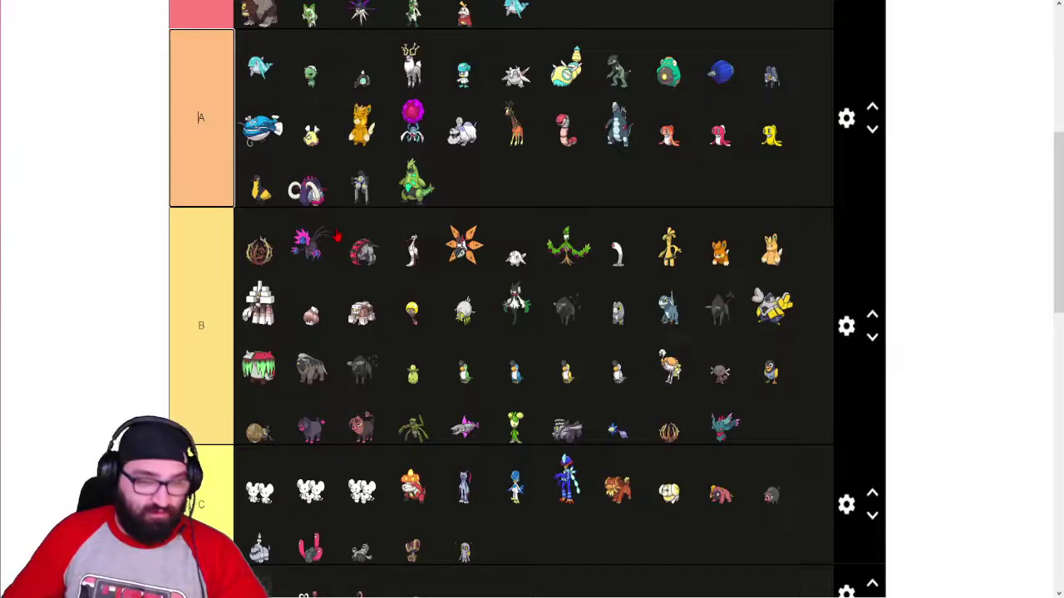
{"action": "scroll", "coordinate": [526, 250], "scroll_direction": "down", "scroll_amount": 5}
{"action": "left_click_drag", "start_coordinate": [195, 273], "coordinate": [464, 191]}
{"action": "scroll", "coordinate": [427, 100], "scroll_direction": "up", "scroll_amount": 4}
{"action": "scroll", "coordinate": [465, 223], "scroll_direction": "up", "scroll_amount": 1}
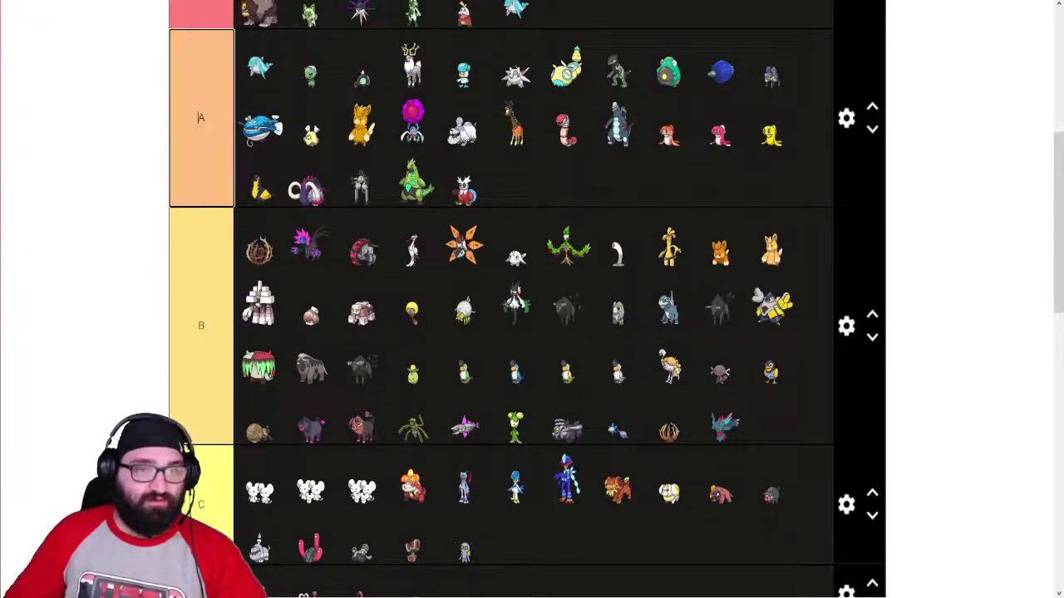
- Check Iron Valiant's types and base stats in the data sheet and rank it at the end of tier A, after Iron Bundle
{"action": "key", "text": "ctrl+Tab"}
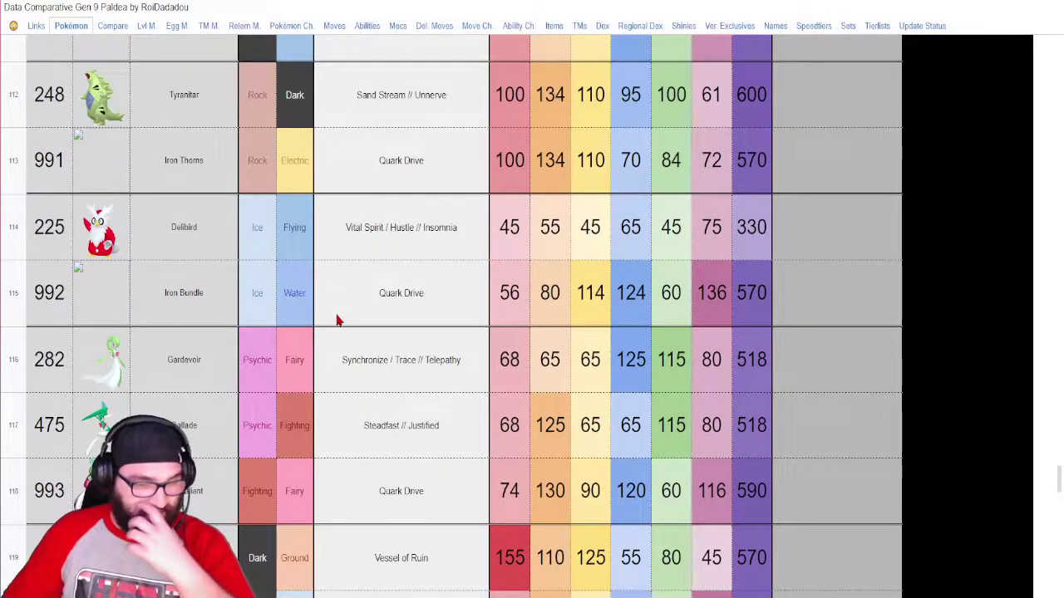
{"action": "scroll", "coordinate": [343, 320], "scroll_direction": "down", "scroll_amount": 1}
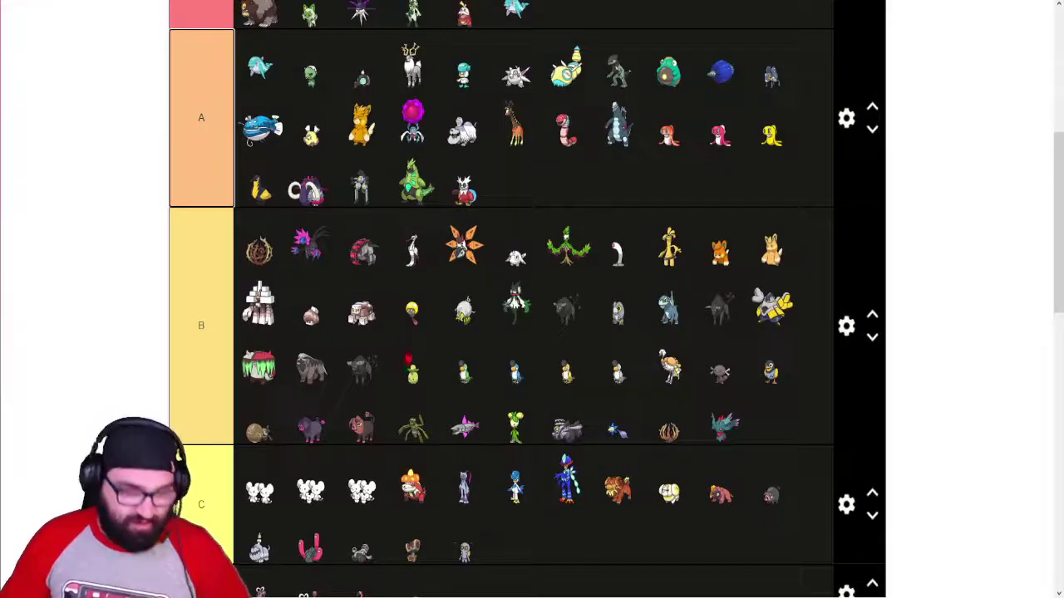
{"action": "scroll", "coordinate": [427, 373], "scroll_direction": "down", "scroll_amount": 5}
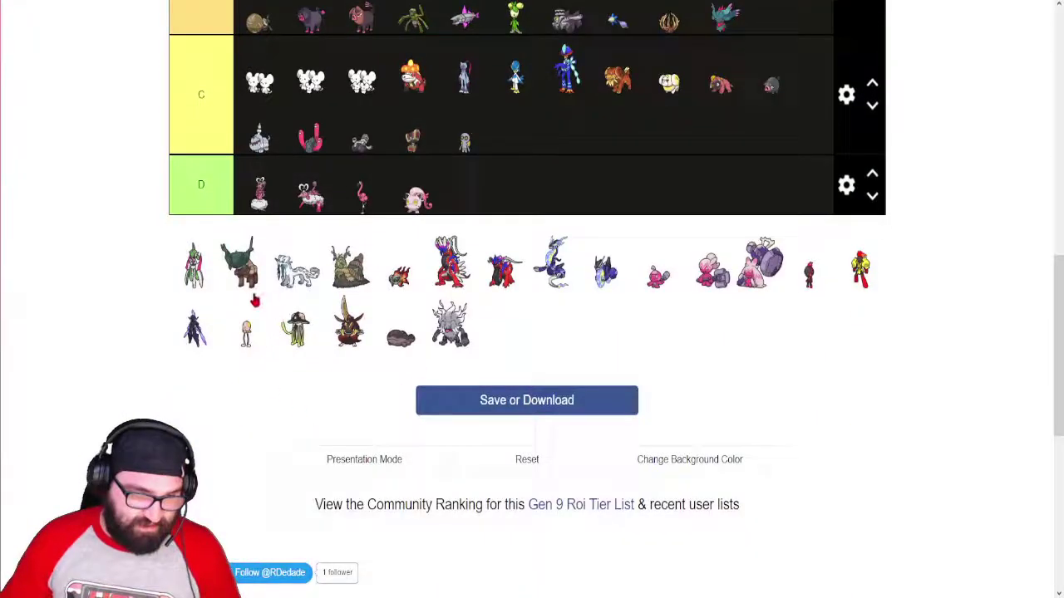
{"action": "left_click_drag", "start_coordinate": [194, 285], "coordinate": [514, 266]}
{"action": "scroll", "coordinate": [184, 220], "scroll_direction": "up", "scroll_amount": 6}
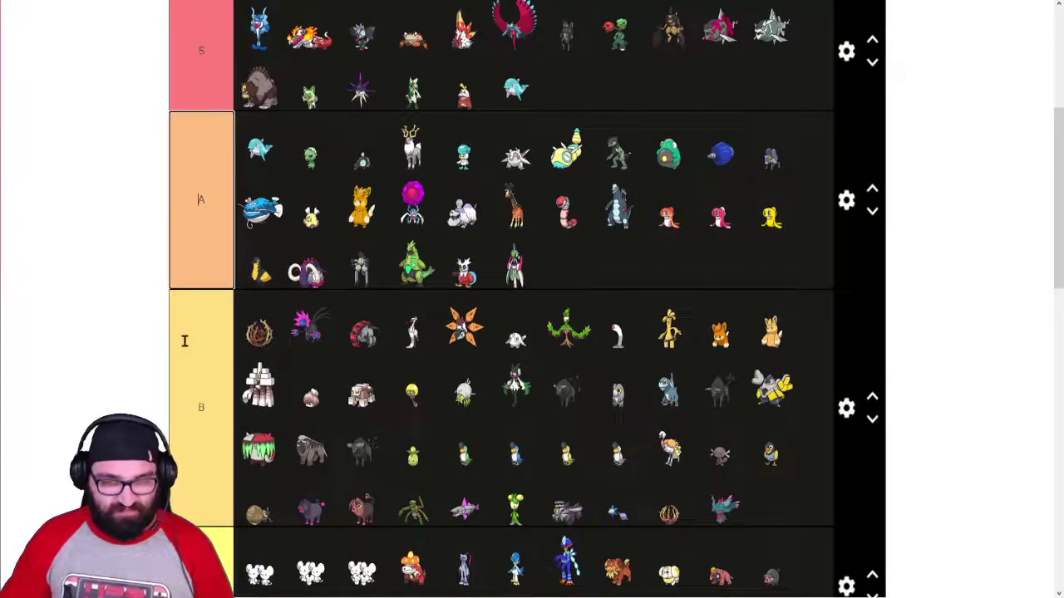
{"action": "scroll", "coordinate": [183, 340], "scroll_direction": "down", "scroll_amount": 5}
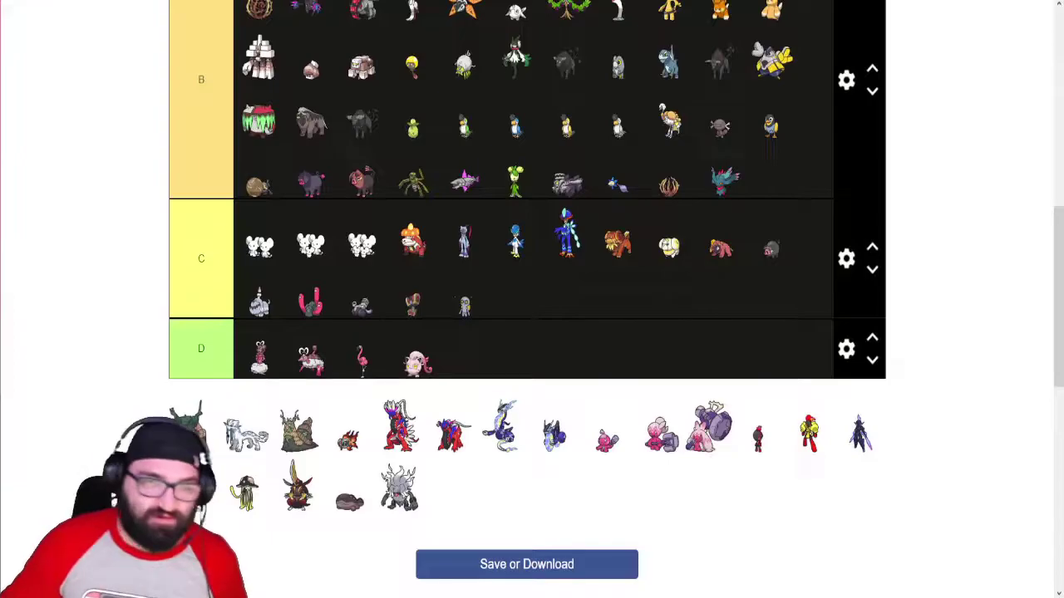
- Review the base stats and abilities of Ting-Lu, Chien-Pao, Wo-Chien and Chi-Yu in the data sheet, and rank Ting-Lu first in tier C
{"action": "key", "text": "alt+Tab"}
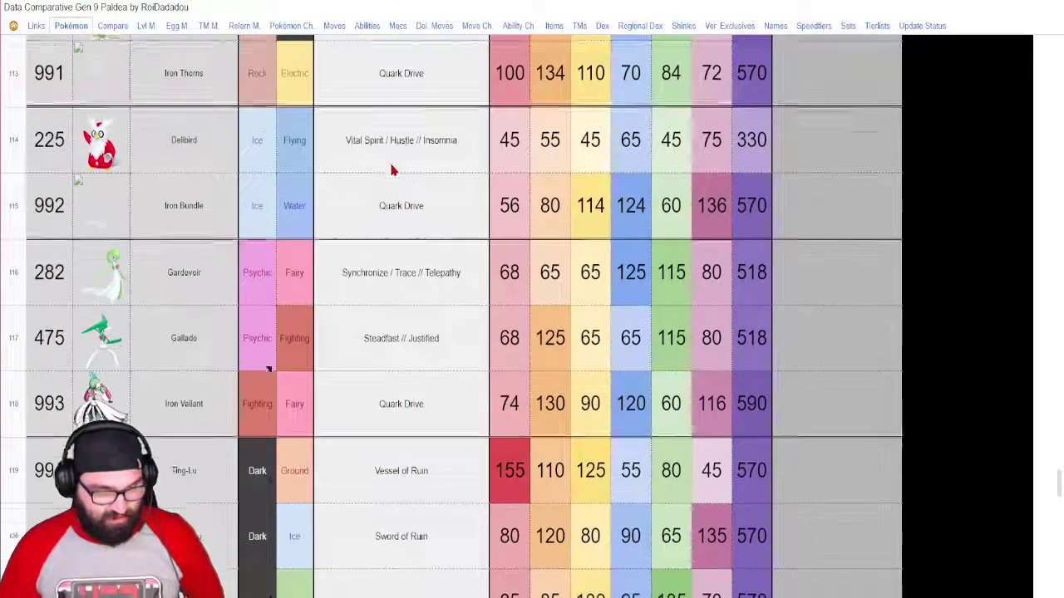
{"action": "scroll", "coordinate": [394, 170], "scroll_direction": "down", "scroll_amount": 3}
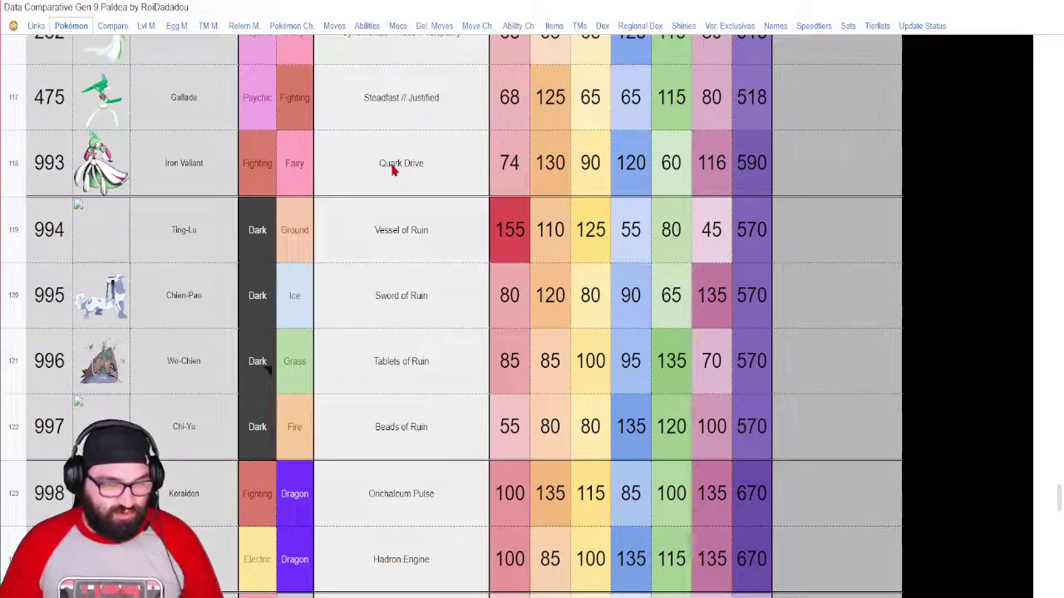
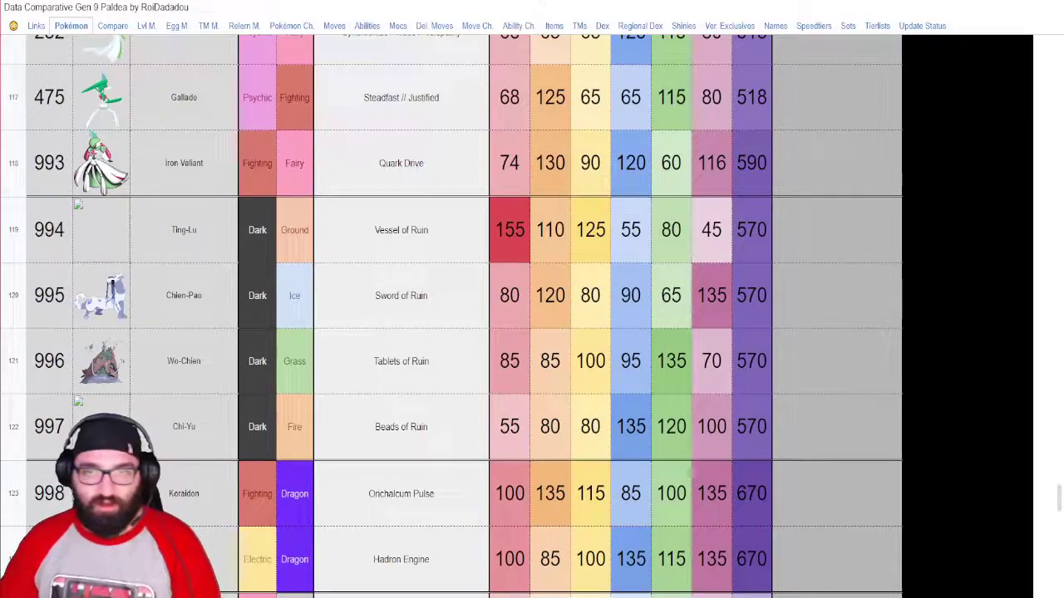
{"action": "key", "text": "ctrl+Tab"}
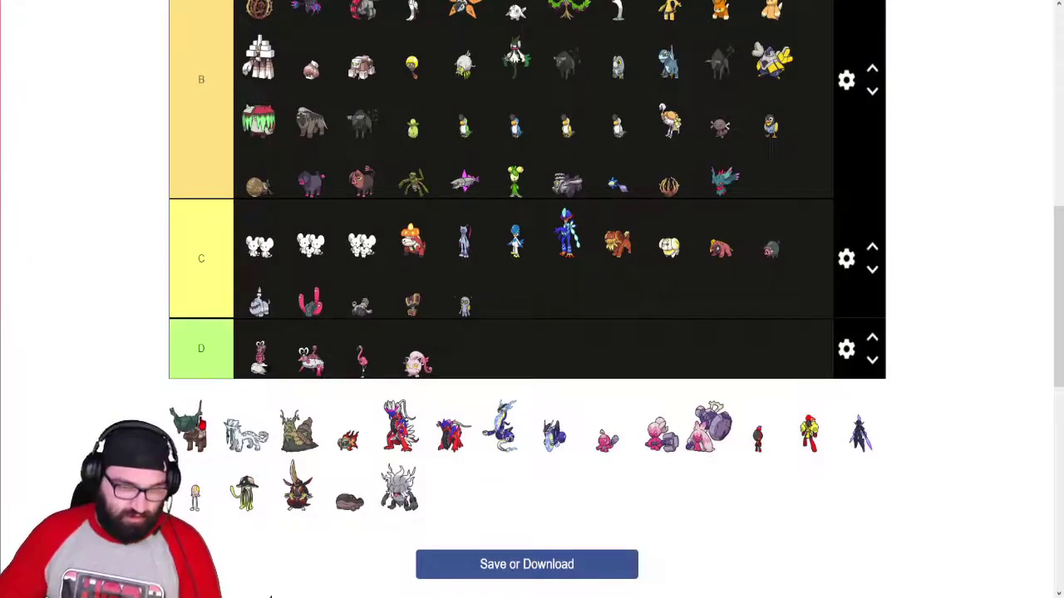
{"action": "left_click_drag", "start_coordinate": [187, 428], "coordinate": [328, 257]}
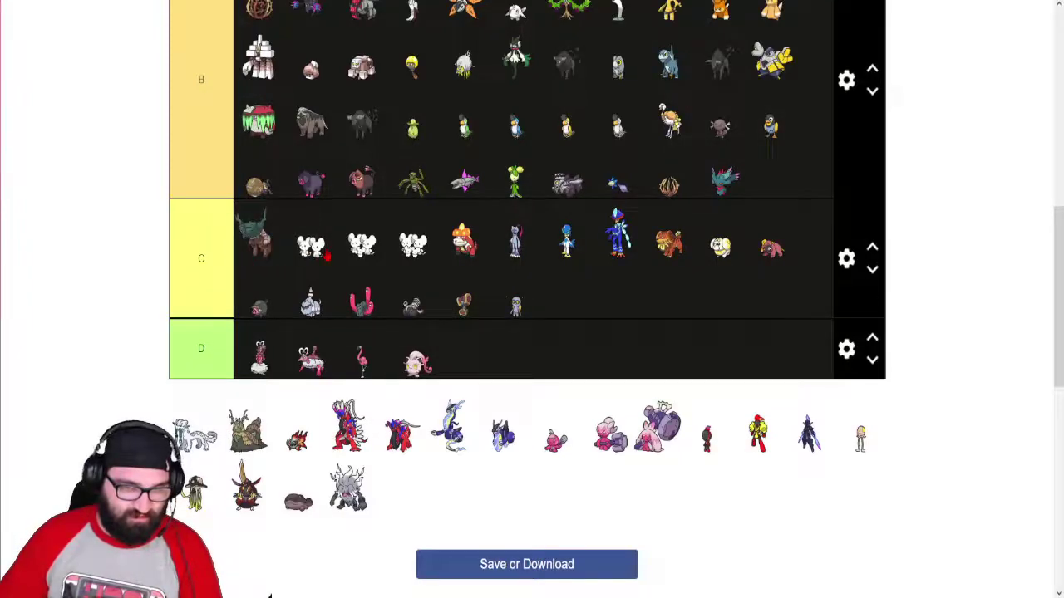
- Rank Chien-Pao in tier S right after Sprigatito, and Wo-Chien in tier C right after Ting-Lu
{"action": "scroll", "coordinate": [70, 373], "scroll_direction": "up", "scroll_amount": 1}
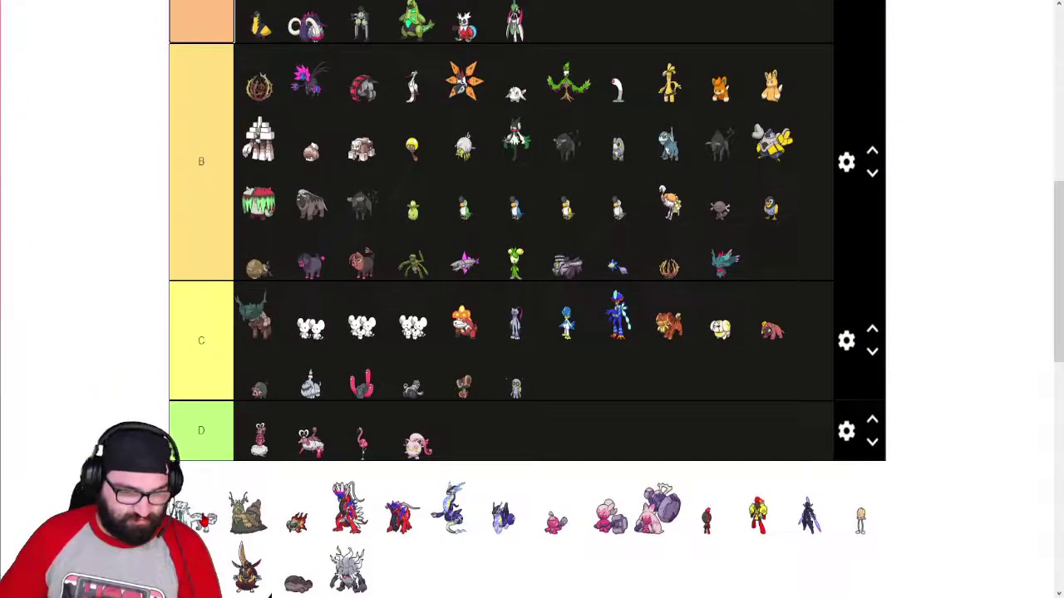
{"action": "left_click_drag", "start_coordinate": [202, 518], "coordinate": [354, 92]}
{"action": "scroll", "coordinate": [34, 330], "scroll_direction": "down", "scroll_amount": 5}
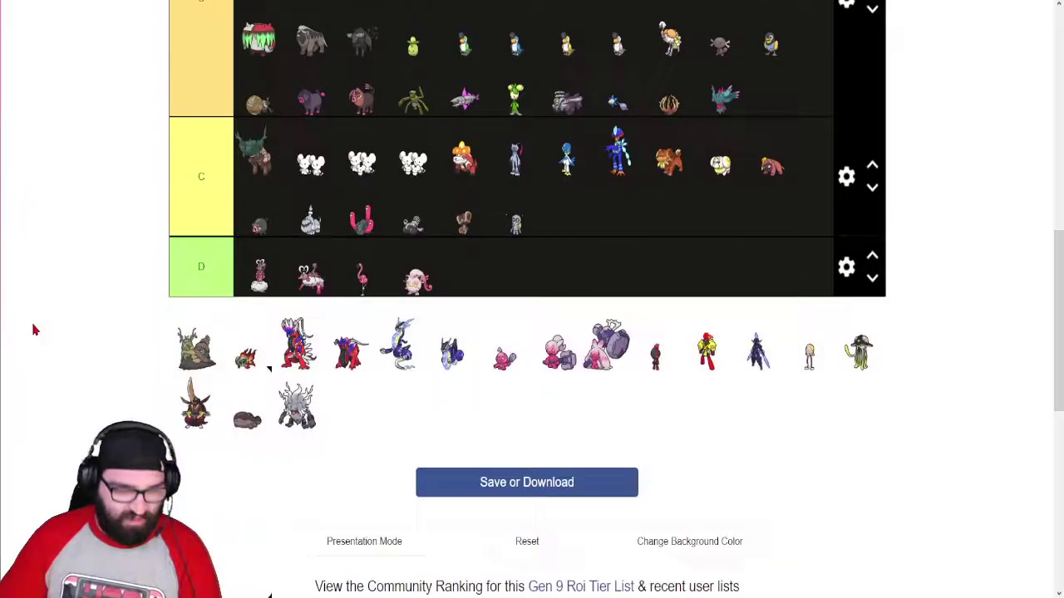
{"action": "left_click_drag", "start_coordinate": [204, 362], "coordinate": [309, 162]}
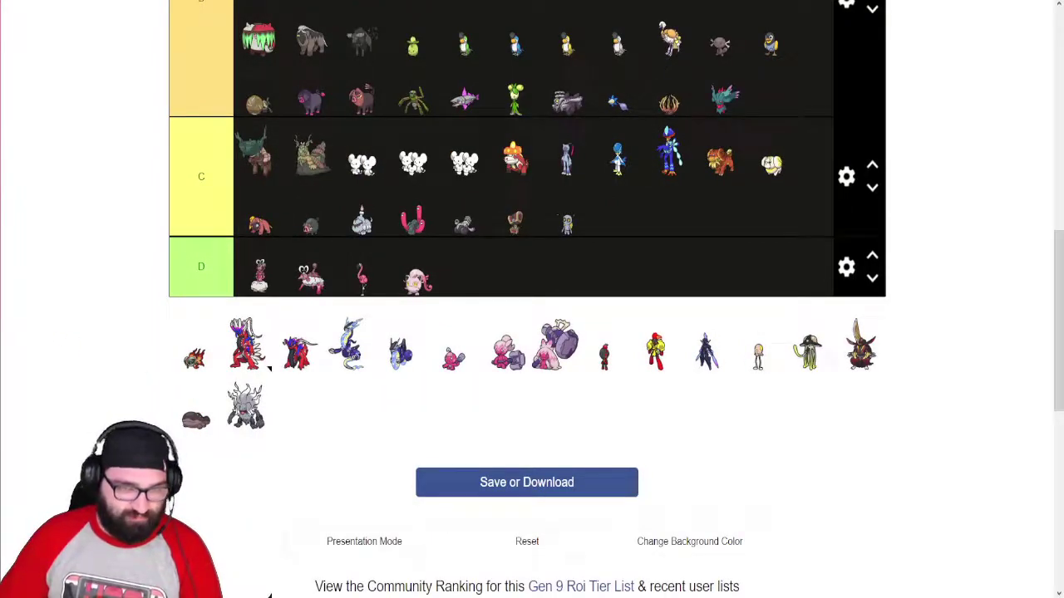
- Rank Chi-Yu in the second row of tier S, just before Sprigatito
{"action": "left_click_drag", "start_coordinate": [182, 386], "coordinate": [291, 228]}
{"action": "scroll", "coordinate": [283, 200], "scroll_direction": "up", "scroll_amount": 4}
{"action": "scroll", "coordinate": [399, 100], "scroll_direction": "up", "scroll_amount": 2}
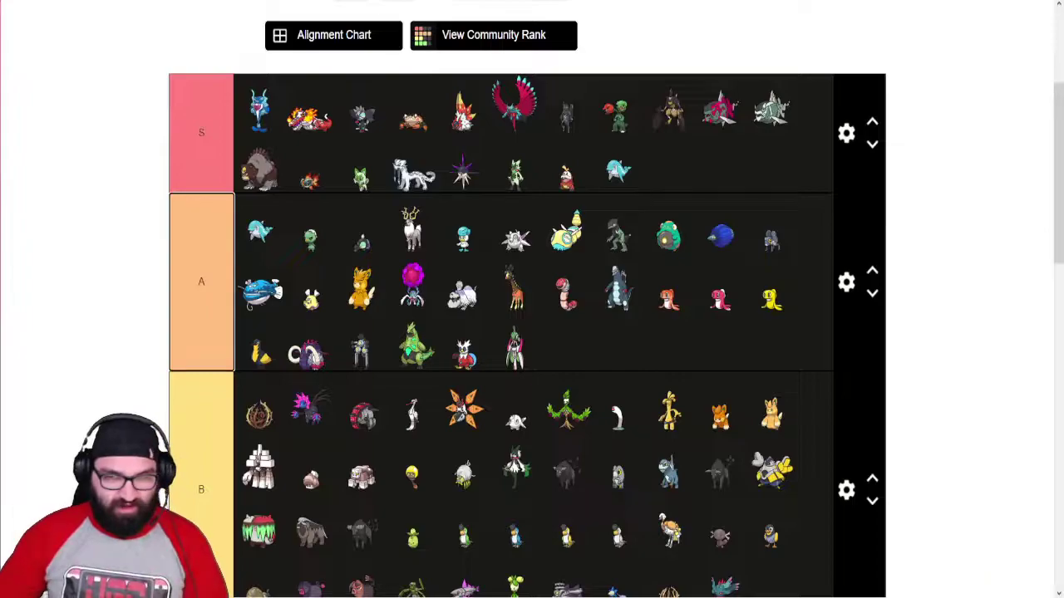
- Rank Koraidon's battle form at the end of tier S and Miraidon's battle form second in tier A
{"action": "scroll", "coordinate": [532, 299], "scroll_direction": "down", "scroll_amount": 6}
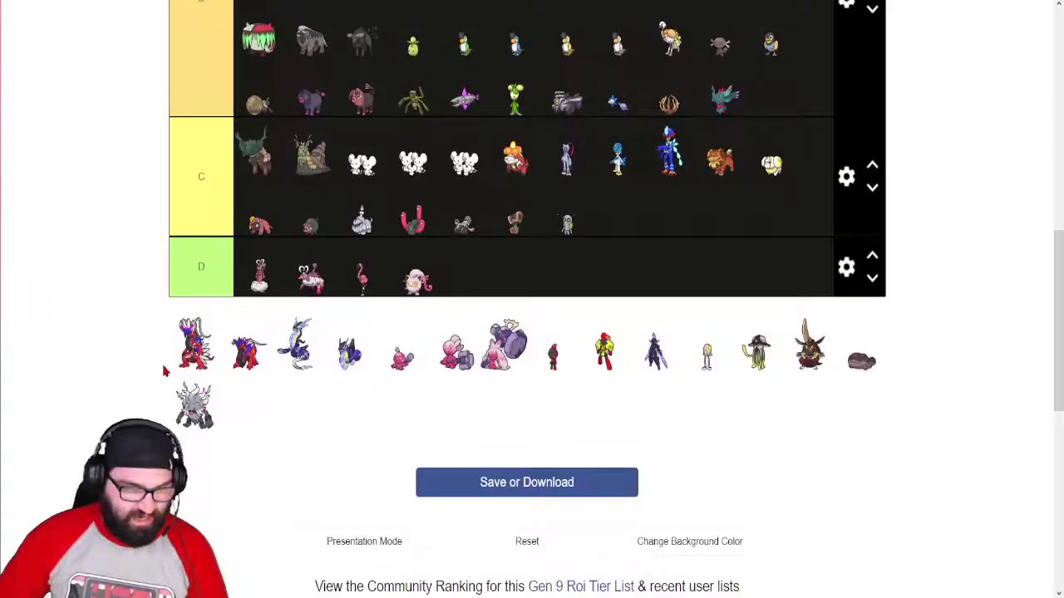
{"action": "left_click_drag", "start_coordinate": [196, 344], "coordinate": [669, 170]}
{"action": "scroll", "coordinate": [669, 171], "scroll_direction": "down", "scroll_amount": 4}
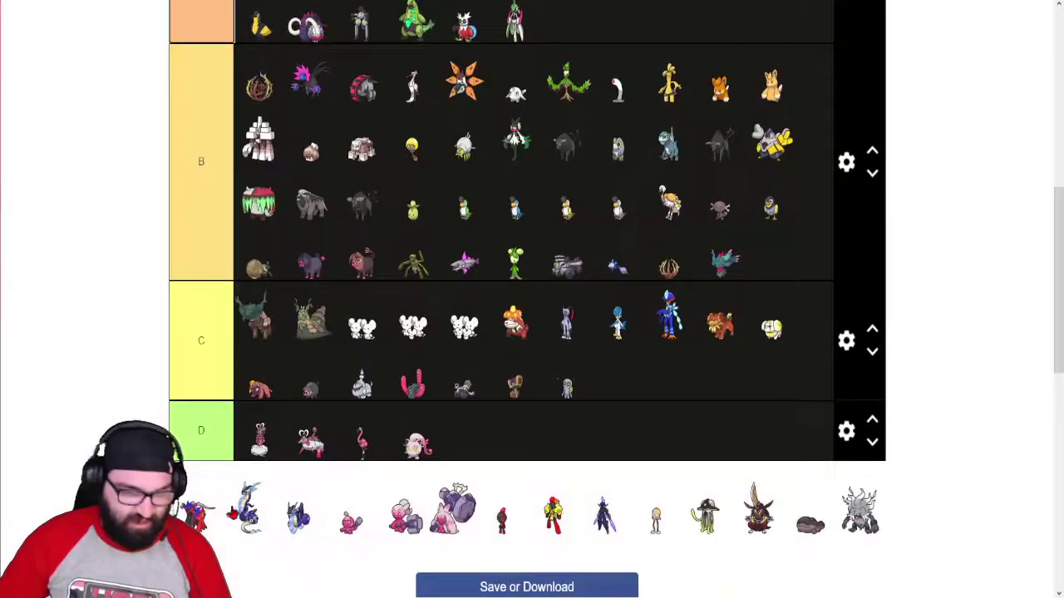
{"action": "left_click_drag", "start_coordinate": [196, 515], "coordinate": [311, 310]}
{"action": "scroll", "coordinate": [90, 335], "scroll_direction": "down", "scroll_amount": 2}
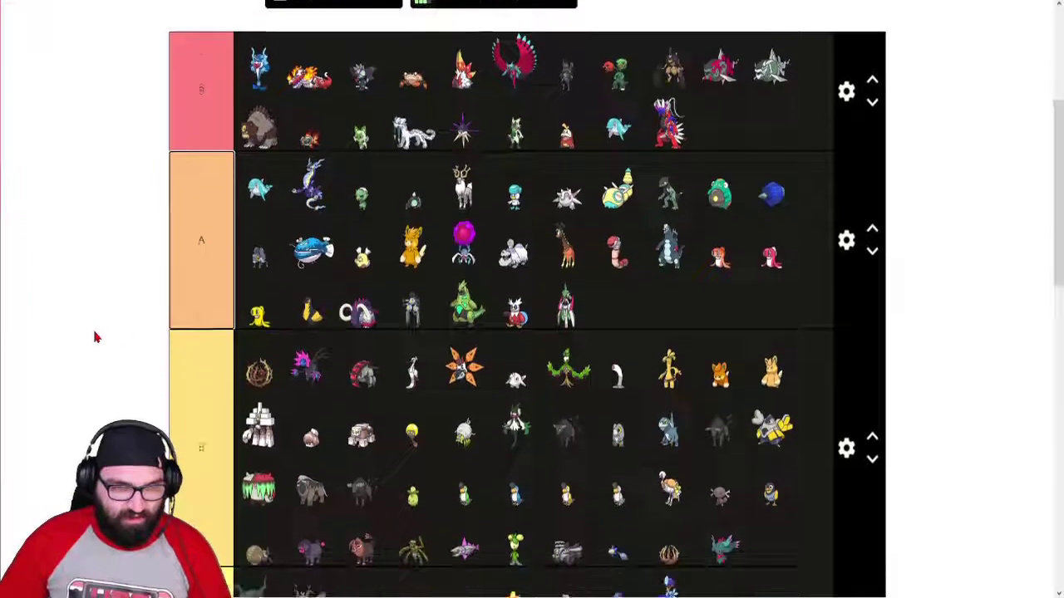
- Rank Tinkatink and Tinkatuff at the end of tier C, with Tinkatuff ahead, and Tinkaton fourth in tier B
{"action": "scroll", "coordinate": [95, 337], "scroll_direction": "down", "scroll_amount": 4}
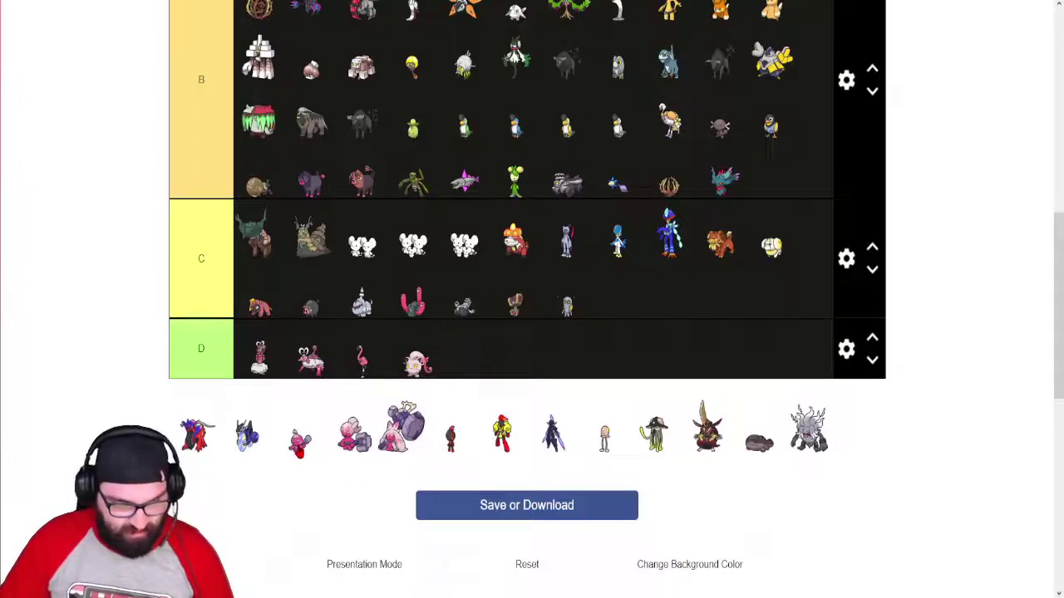
{"action": "left_click_drag", "start_coordinate": [301, 441], "coordinate": [622, 308]}
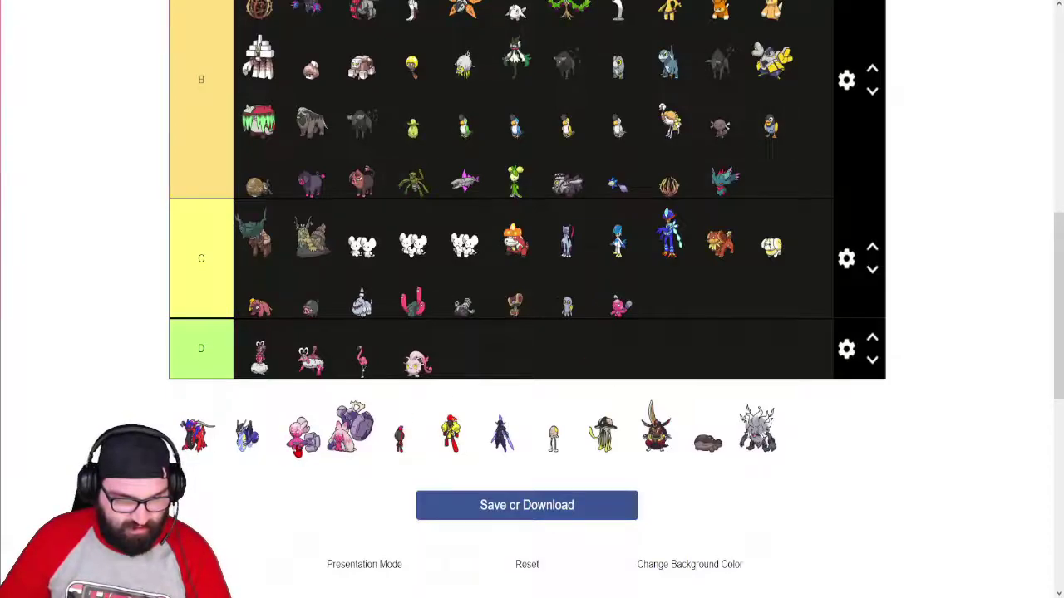
{"action": "left_click_drag", "start_coordinate": [301, 445], "coordinate": [396, 192]}
{"action": "scroll", "coordinate": [392, 309], "scroll_direction": "up", "scroll_amount": 2}
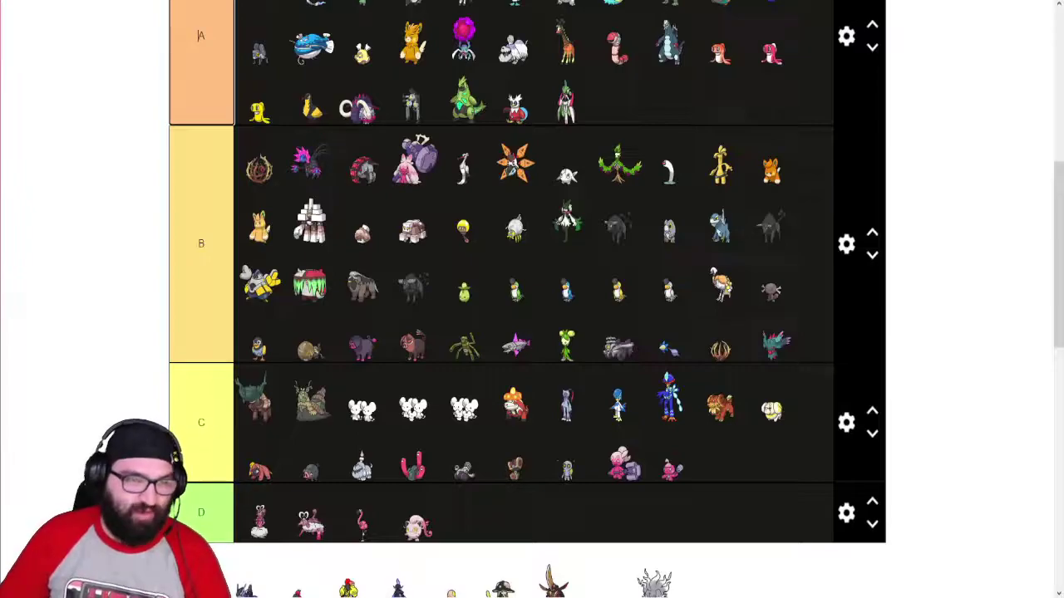
- Review the Tinkatink line and Charcadet in the data sheet, and rank Charcadet first in tier A
{"action": "key", "text": "alt+Tab"}
{"action": "scroll", "coordinate": [387, 266], "scroll_direction": "down", "scroll_amount": 3}
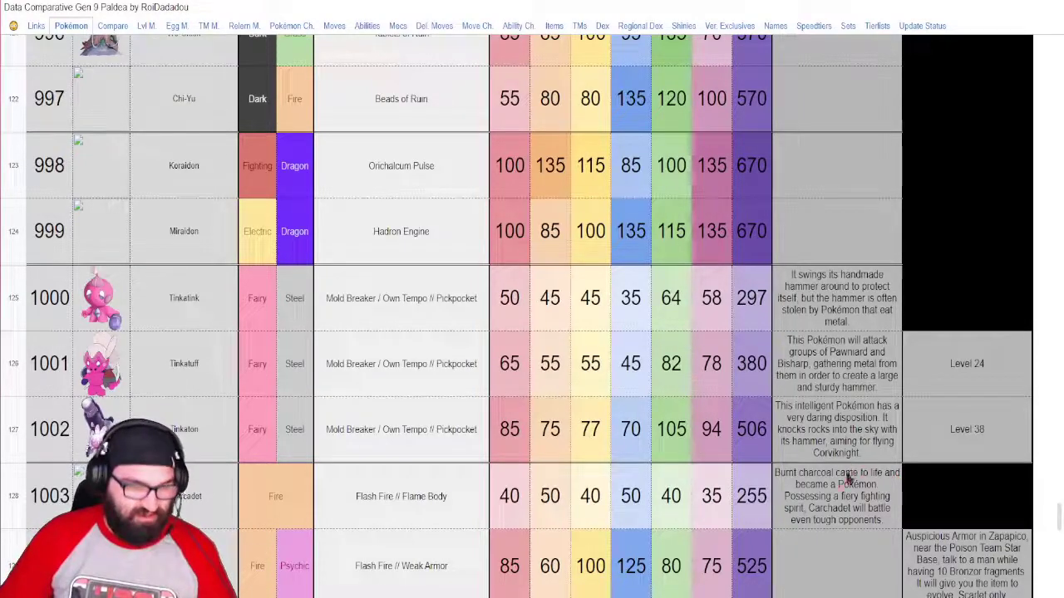
{"action": "key", "text": "alt+Tab"}
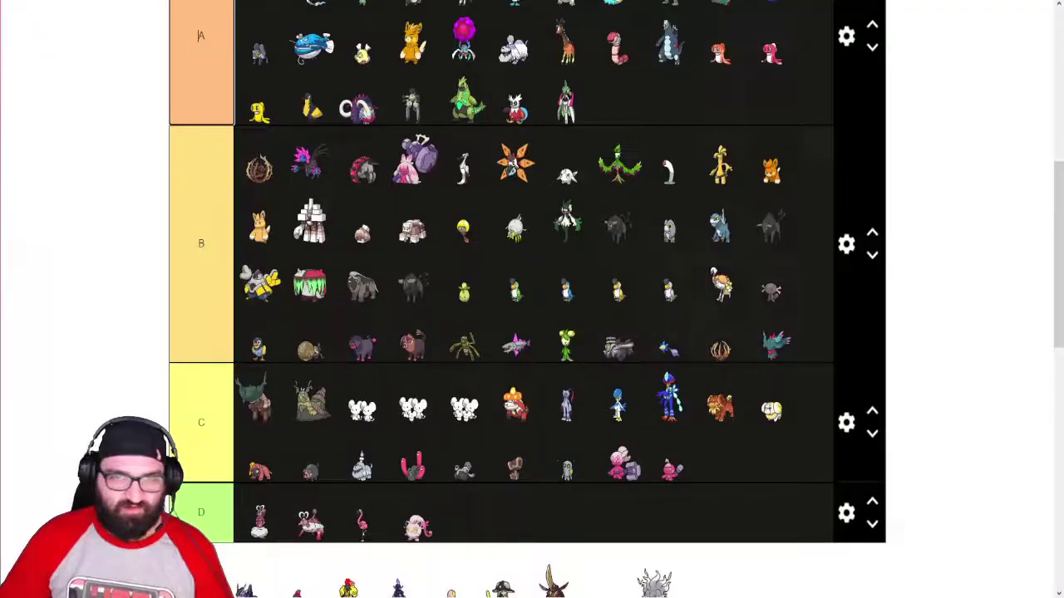
{"action": "scroll", "coordinate": [392, 400], "scroll_direction": "down", "scroll_amount": 3}
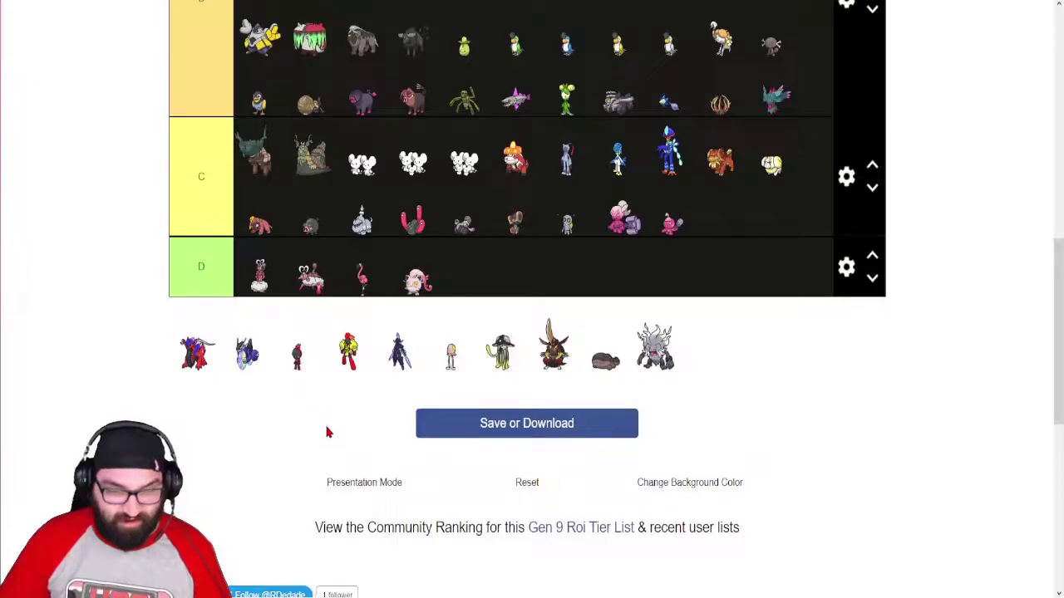
{"action": "scroll", "coordinate": [329, 432], "scroll_direction": "up", "scroll_amount": 1}
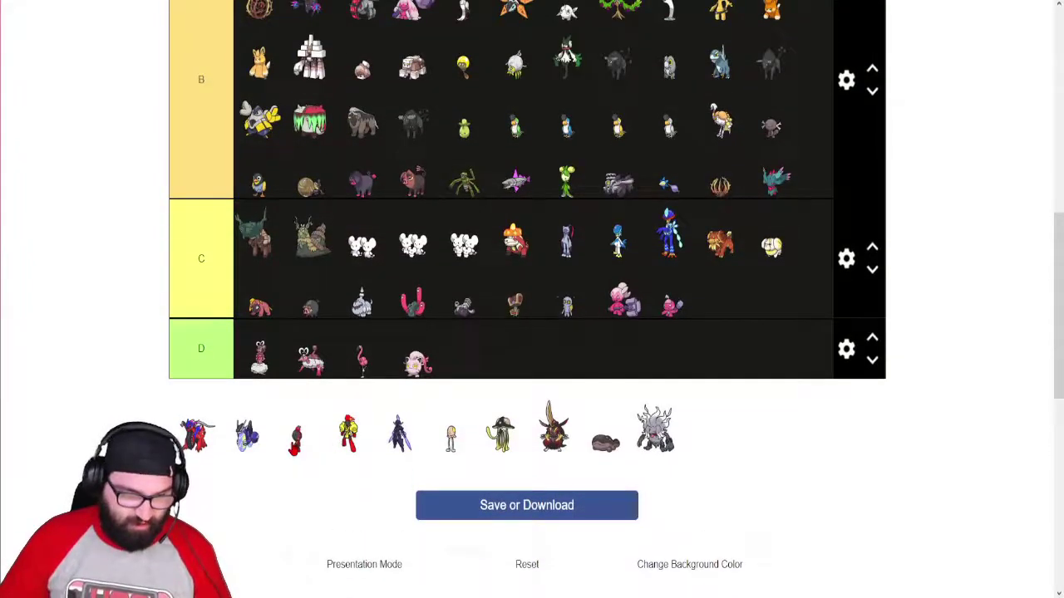
{"action": "scroll", "coordinate": [257, 489], "scroll_direction": "up", "scroll_amount": 1}
{"action": "left_click_drag", "start_coordinate": [296, 516], "coordinate": [259, 152]}
{"action": "scroll", "coordinate": [506, 196], "scroll_direction": "up", "scroll_amount": 2}
{"action": "scroll", "coordinate": [399, 133], "scroll_direction": "up", "scroll_amount": 1}
- Rank Armarouge fifth in the first row of tier S
{"action": "scroll", "coordinate": [100, 285], "scroll_direction": "down", "scroll_amount": 4}
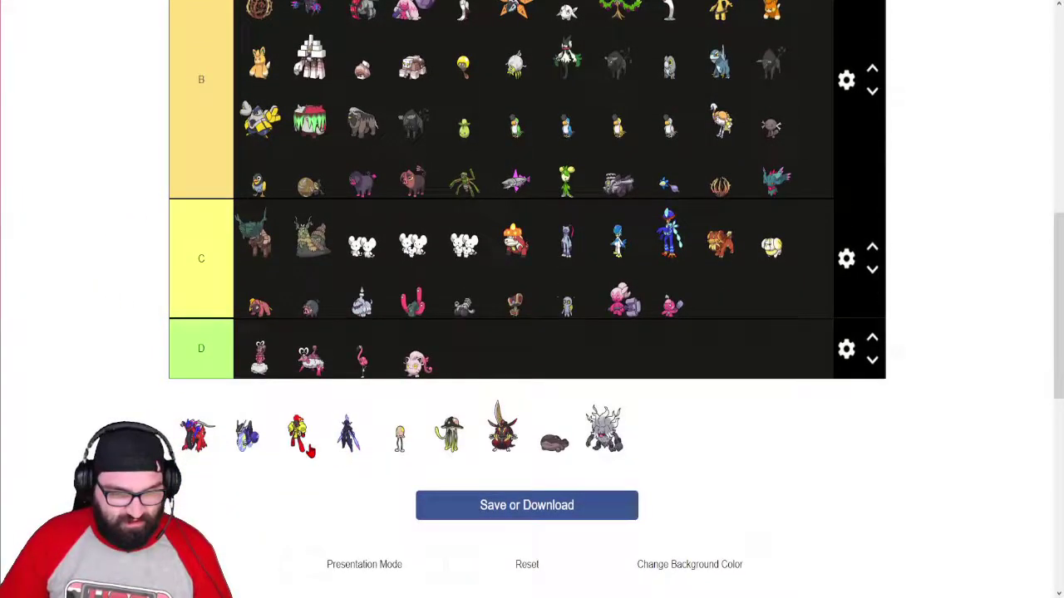
{"action": "left_click_drag", "start_coordinate": [297, 432], "coordinate": [198, 526]}
{"action": "scroll", "coordinate": [304, 376], "scroll_direction": "up", "scroll_amount": 10}
{"action": "mouse_move", "coordinate": [459, 357]}
{"action": "left_mouse_down"}
{"action": "mouse_move", "coordinate": [449, 356]}
{"action": "mouse_move", "coordinate": [464, 358]}
{"action": "left_mouse_up"}
- Rank Ceruledge in tier A, right after Charcadet
{"action": "scroll", "coordinate": [114, 408], "scroll_direction": "down", "scroll_amount": 8}
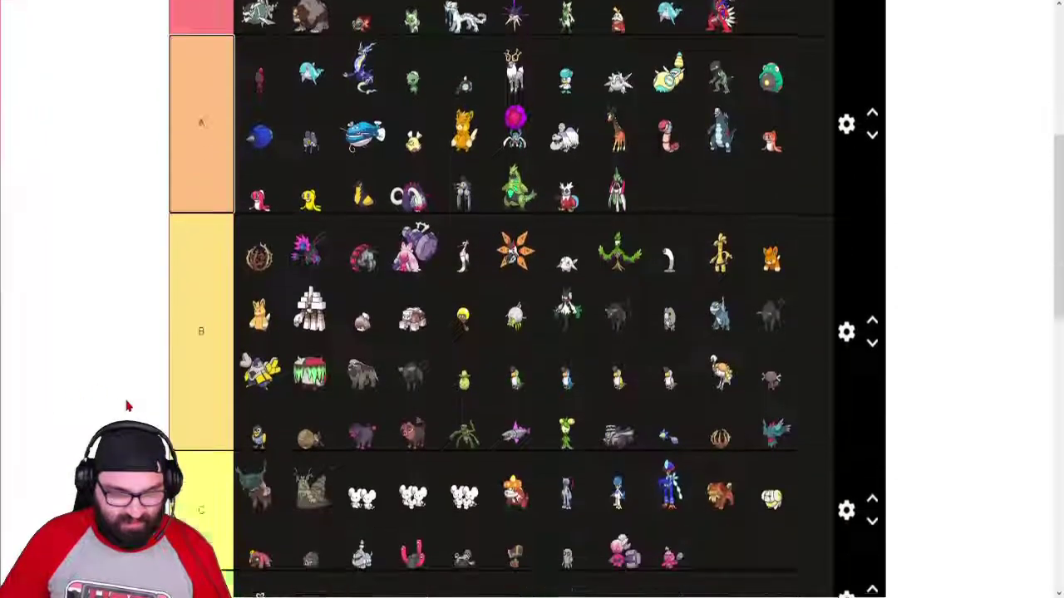
{"action": "left_click_drag", "start_coordinate": [298, 441], "coordinate": [311, 233]}
{"action": "scroll", "coordinate": [300, 433], "scroll_direction": "up", "scroll_amount": 5}
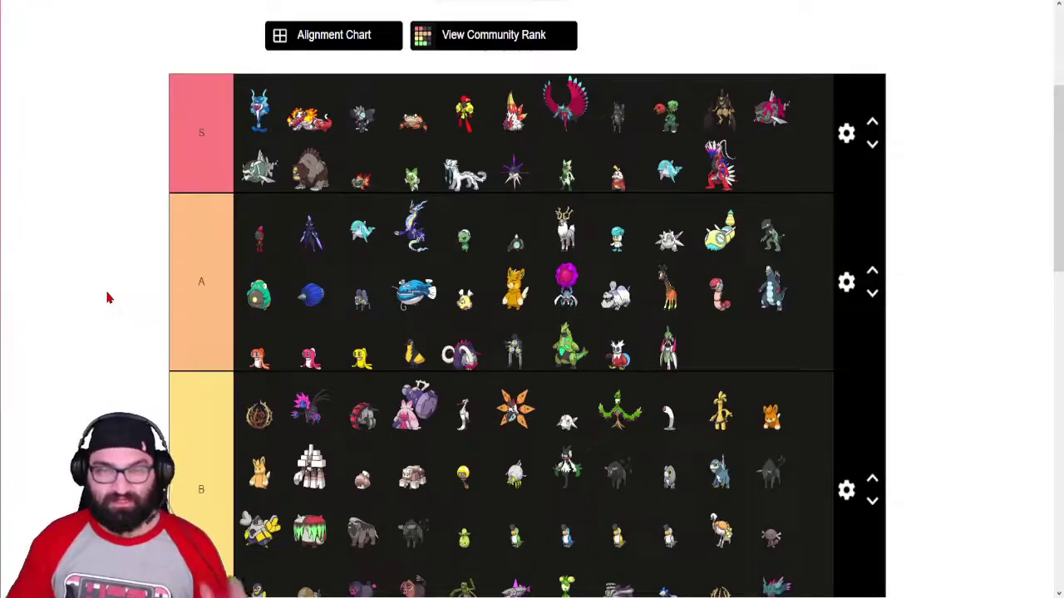
- Look over the current tiers, and rank Toedscool and Toedscruel side by side in the third row of tier B, after Smoliv
{"action": "scroll", "coordinate": [221, 173], "scroll_direction": "down", "scroll_amount": 2}
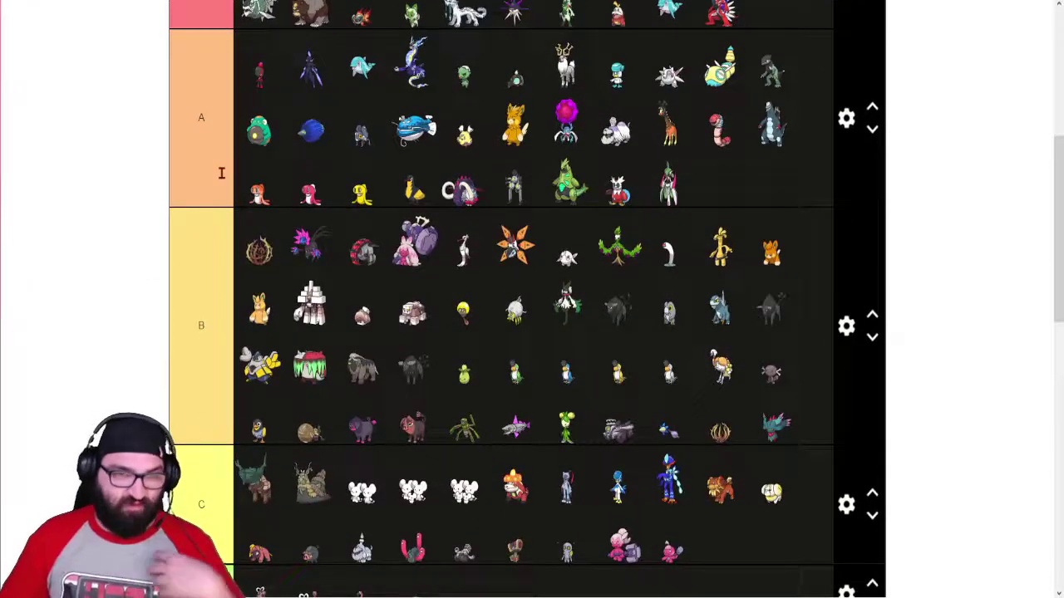
{"action": "scroll", "coordinate": [216, 172], "scroll_direction": "up", "scroll_amount": 1}
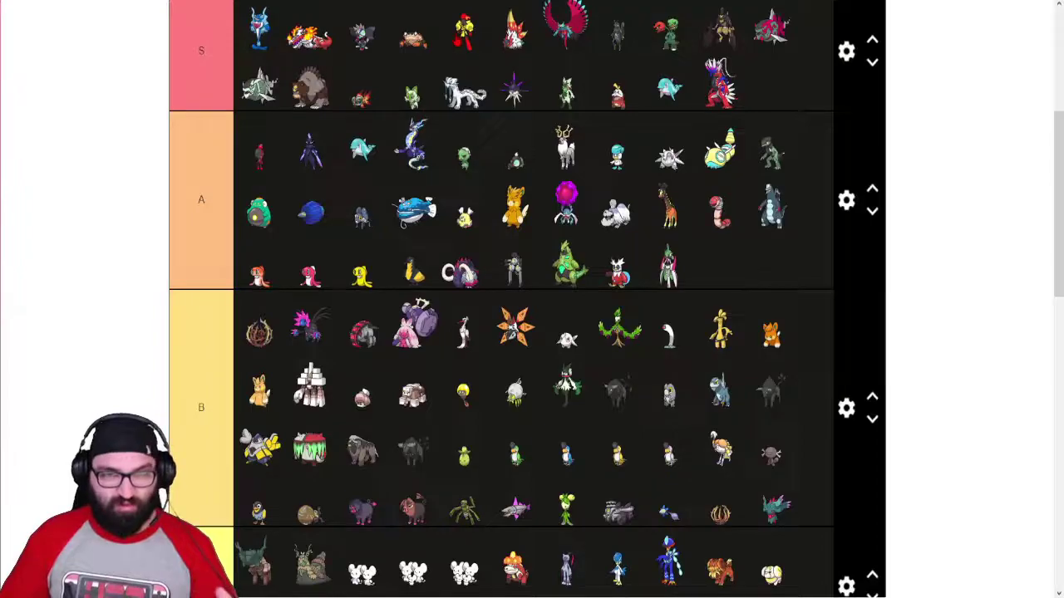
{"action": "scroll", "coordinate": [527, 299], "scroll_direction": "down", "scroll_amount": 3}
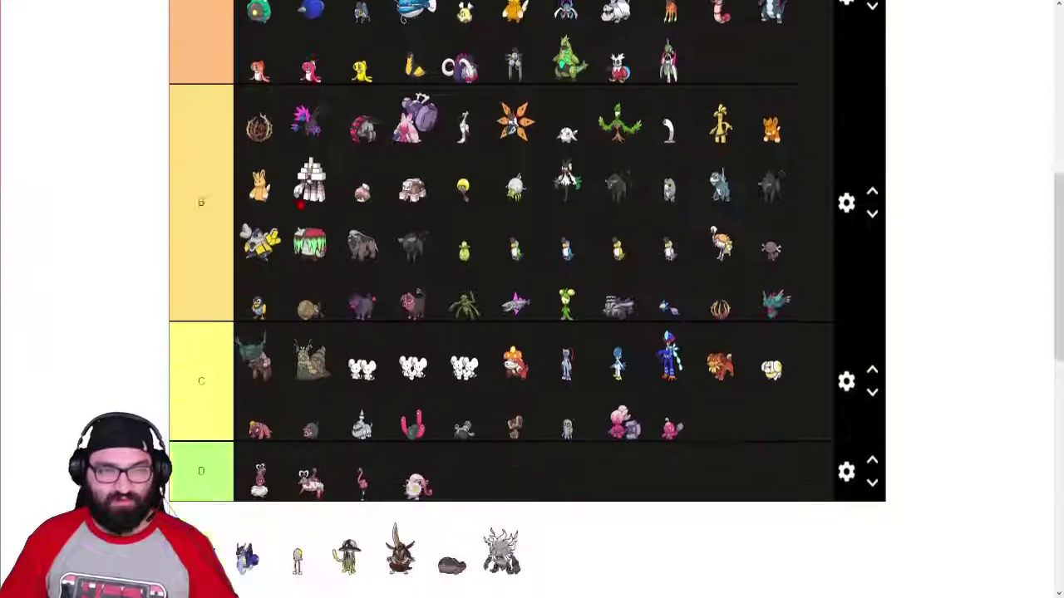
{"action": "scroll", "coordinate": [300, 204], "scroll_direction": "down", "scroll_amount": 4}
{"action": "scroll", "coordinate": [304, 255], "scroll_direction": "up", "scroll_amount": 1}
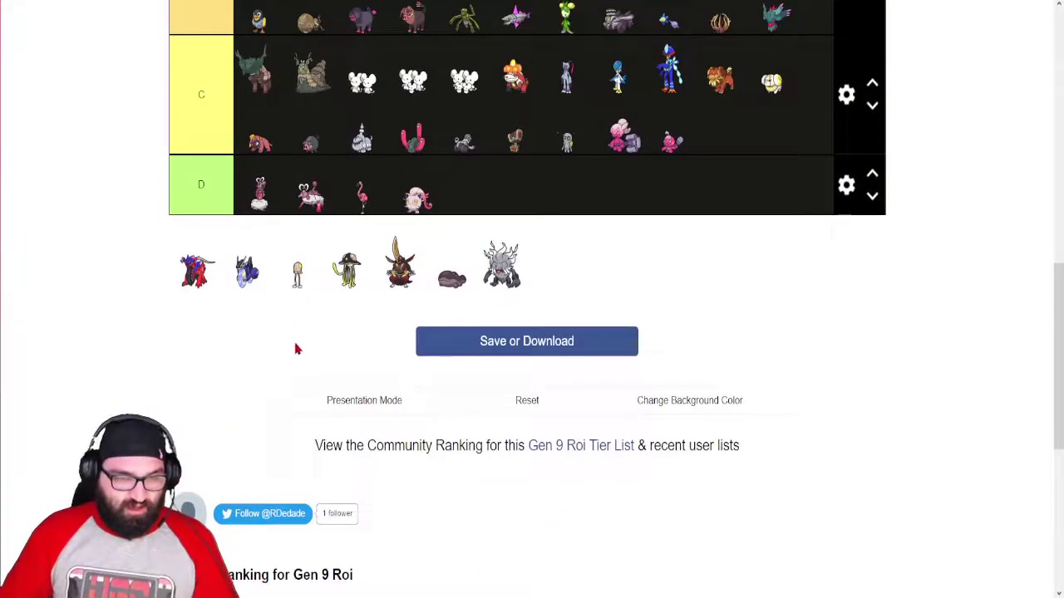
{"action": "scroll", "coordinate": [295, 349], "scroll_direction": "up", "scroll_amount": 1}
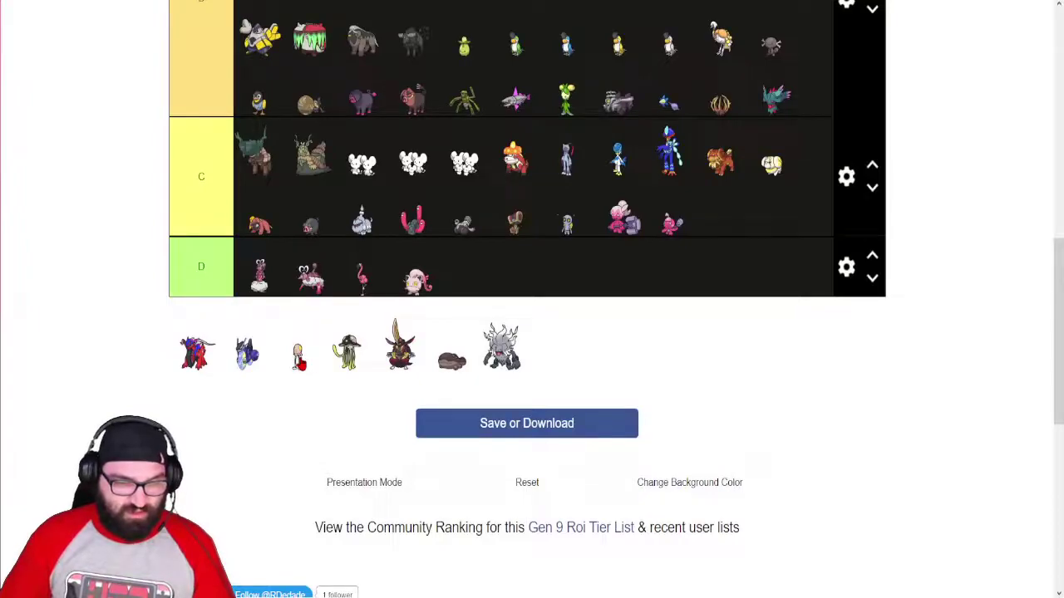
{"action": "scroll", "coordinate": [297, 349], "scroll_direction": "up", "scroll_amount": 1}
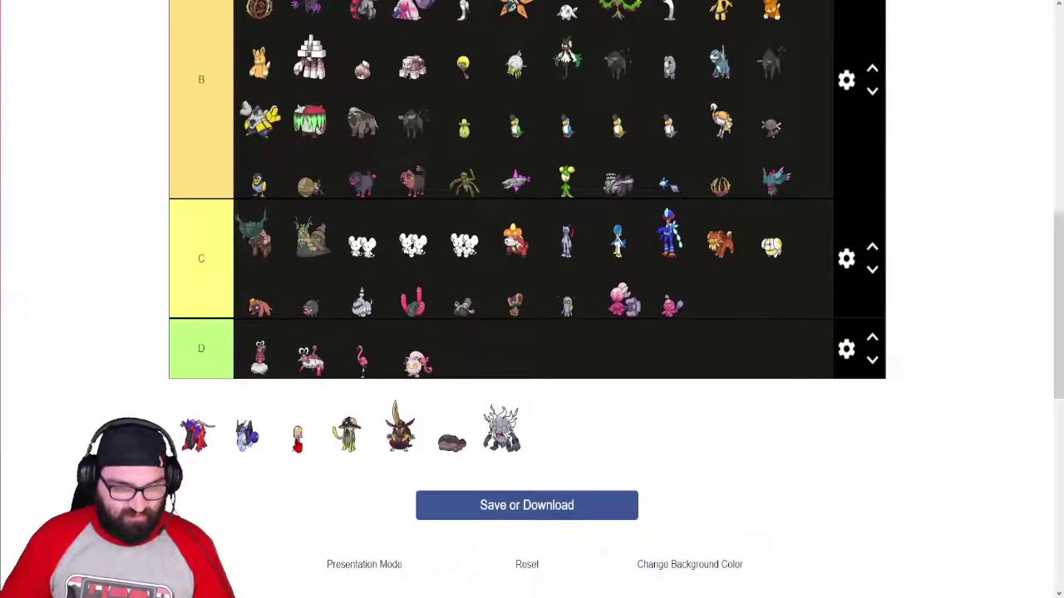
{"action": "left_click_drag", "start_coordinate": [298, 438], "coordinate": [509, 209]}
{"action": "scroll", "coordinate": [369, 301], "scroll_direction": "up", "scroll_amount": 1}
{"action": "left_click_drag", "start_coordinate": [316, 584], "coordinate": [558, 242]}
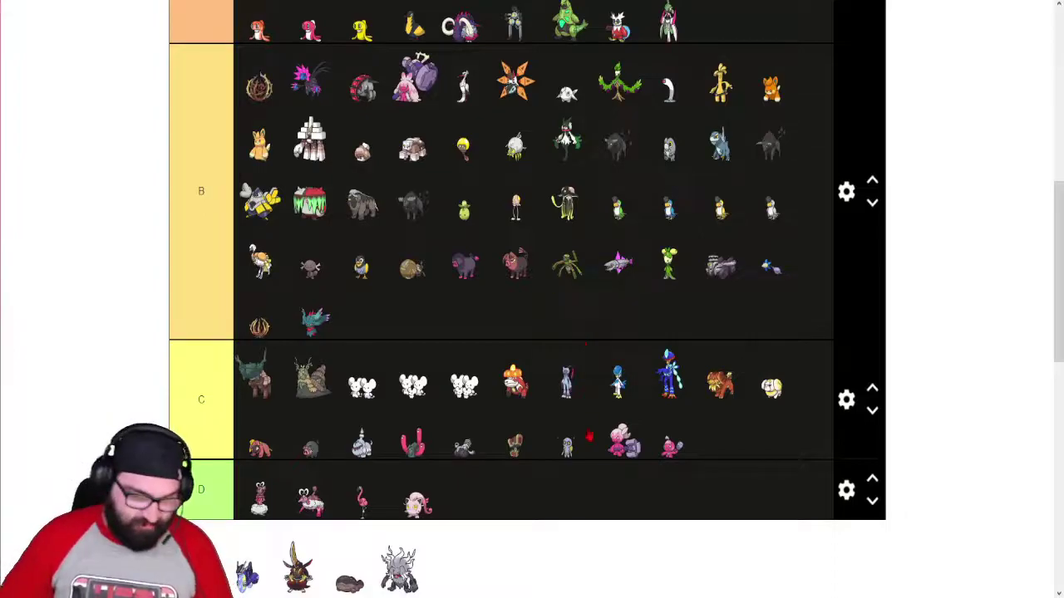
{"action": "scroll", "coordinate": [518, 561], "scroll_direction": "down", "scroll_amount": 1}
{"action": "scroll", "coordinate": [475, 546], "scroll_direction": "up", "scroll_amount": 1}
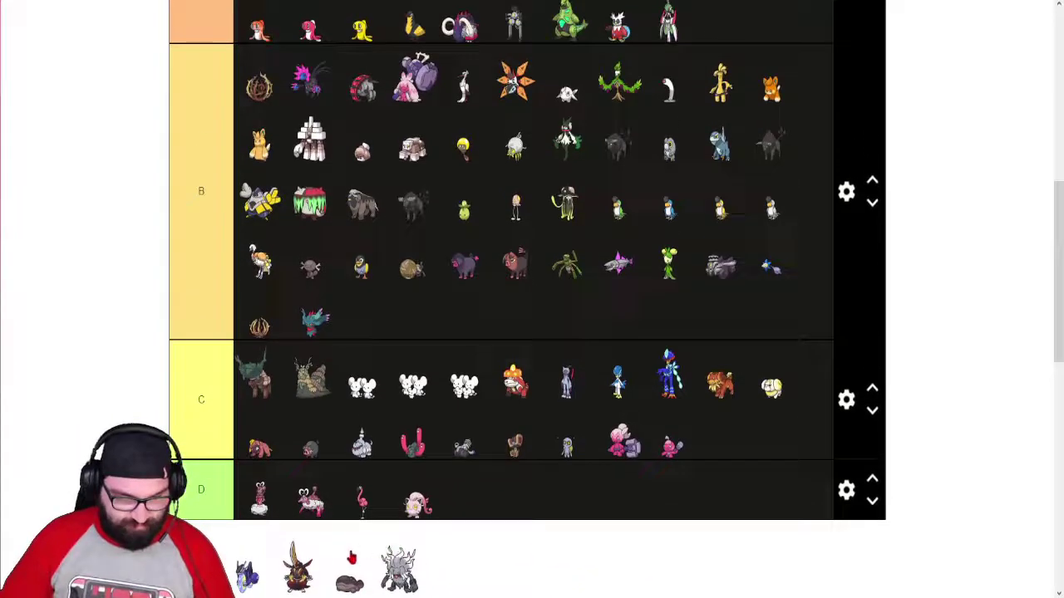
- Rank Kingambit at the end of tier A, right after Iron Valiant
{"action": "left_click_drag", "start_coordinate": [297, 570], "coordinate": [714, 203]}
{"action": "scroll", "coordinate": [504, 237], "scroll_direction": "up", "scroll_amount": 2}
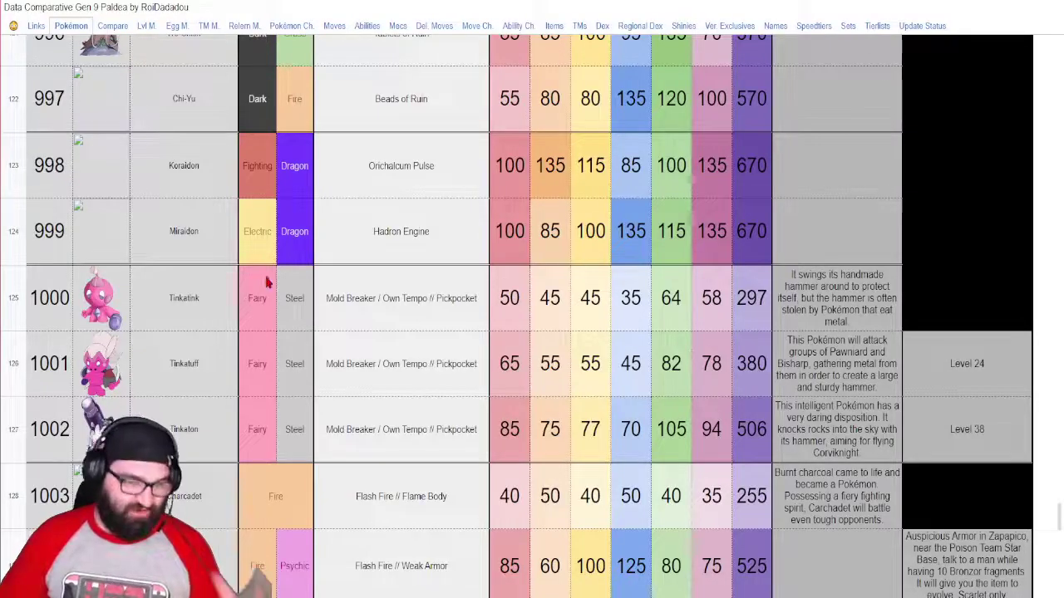
- Look up Kingambit in the data sheet and read the description of its Supreme Overlord ability
{"action": "scroll", "coordinate": [275, 282], "scroll_direction": "down", "scroll_amount": 5}
{"action": "scroll", "coordinate": [277, 285], "scroll_direction": "down", "scroll_amount": 5}
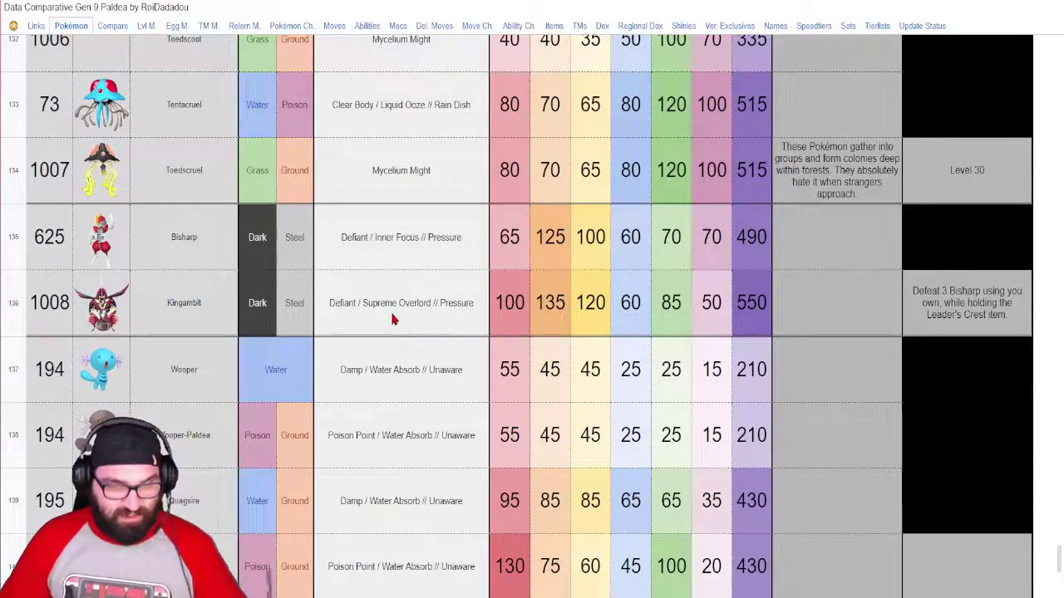
{"action": "left_click", "coordinate": [366, 27]}
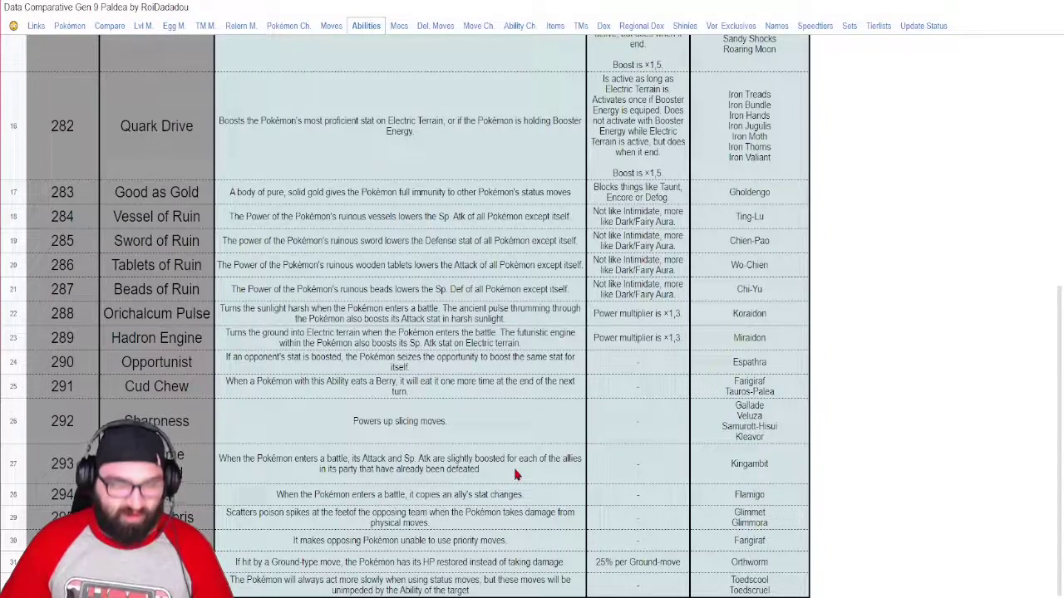
{"action": "left_click", "coordinate": [63, 31]}
{"action": "scroll", "coordinate": [458, 408], "scroll_direction": "down", "scroll_amount": 20}
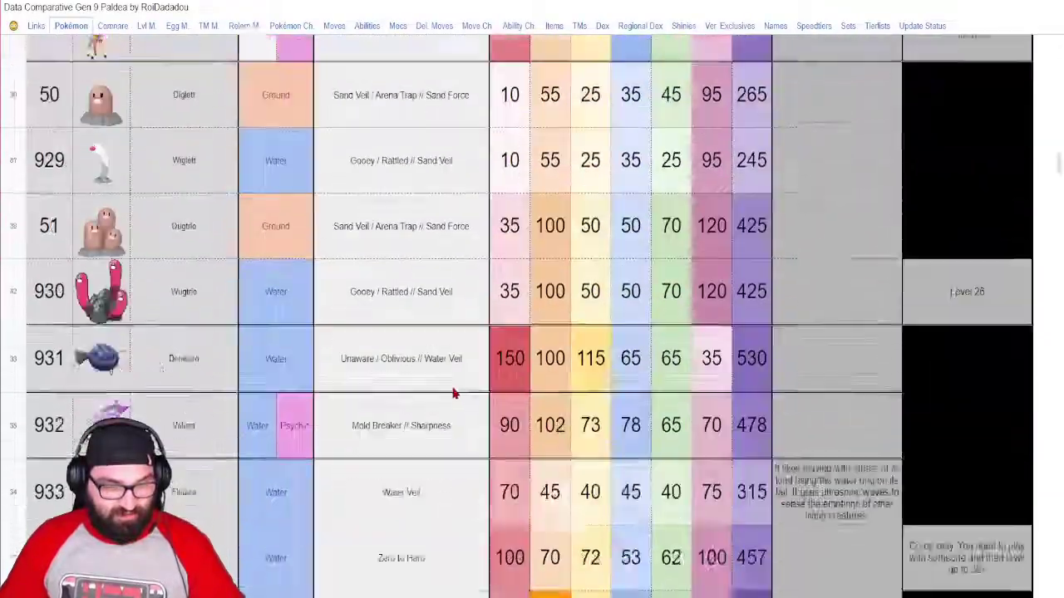
{"action": "scroll", "coordinate": [464, 371], "scroll_direction": "down", "scroll_amount": 20}
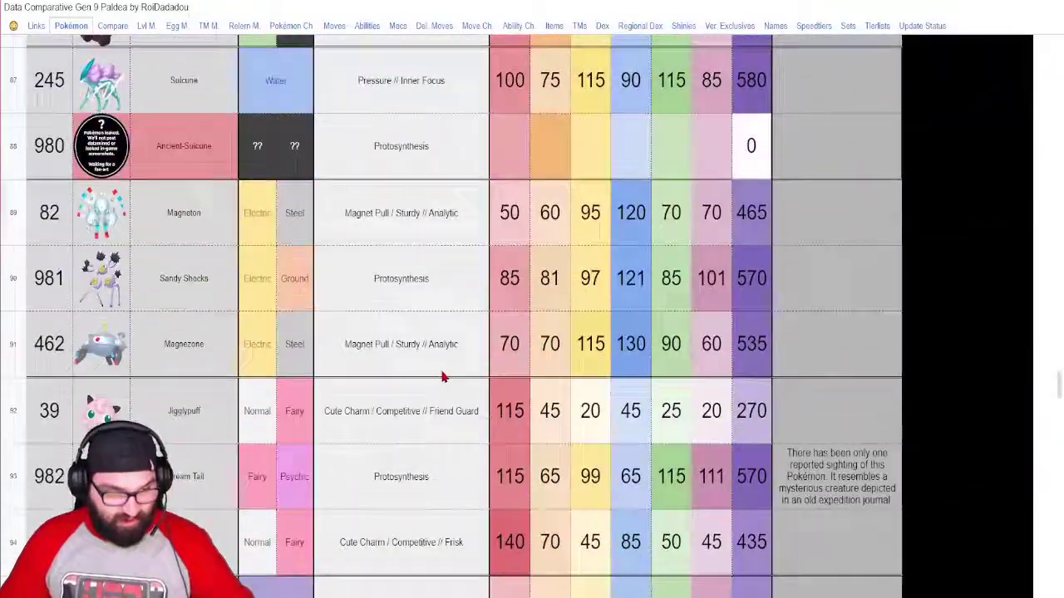
{"action": "scroll", "coordinate": [443, 393], "scroll_direction": "down", "scroll_amount": 20}
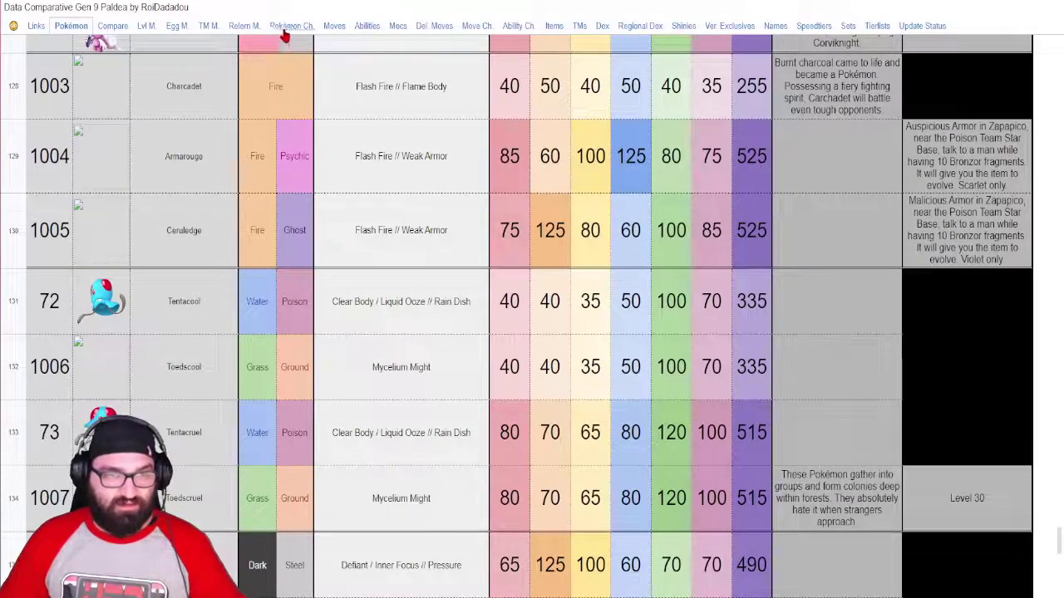
{"action": "left_click", "coordinate": [367, 25]}
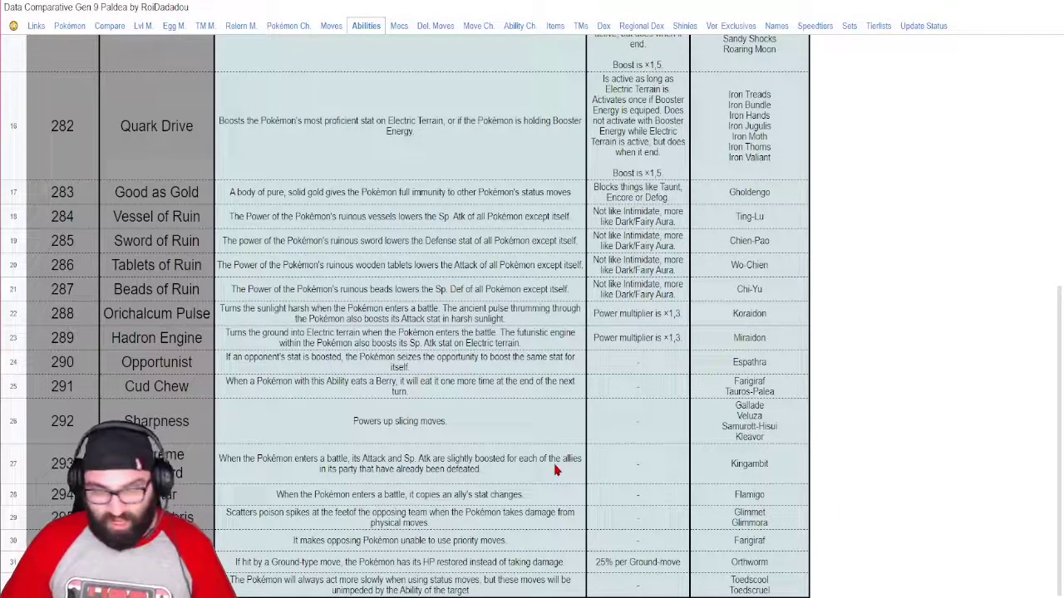
- Return to the Pokémon stats in the data sheet and review Kingambit's types, abilities and base stats
{"action": "left_click", "coordinate": [65, 28]}
{"action": "scroll", "coordinate": [352, 216], "scroll_direction": "down", "scroll_amount": 5}
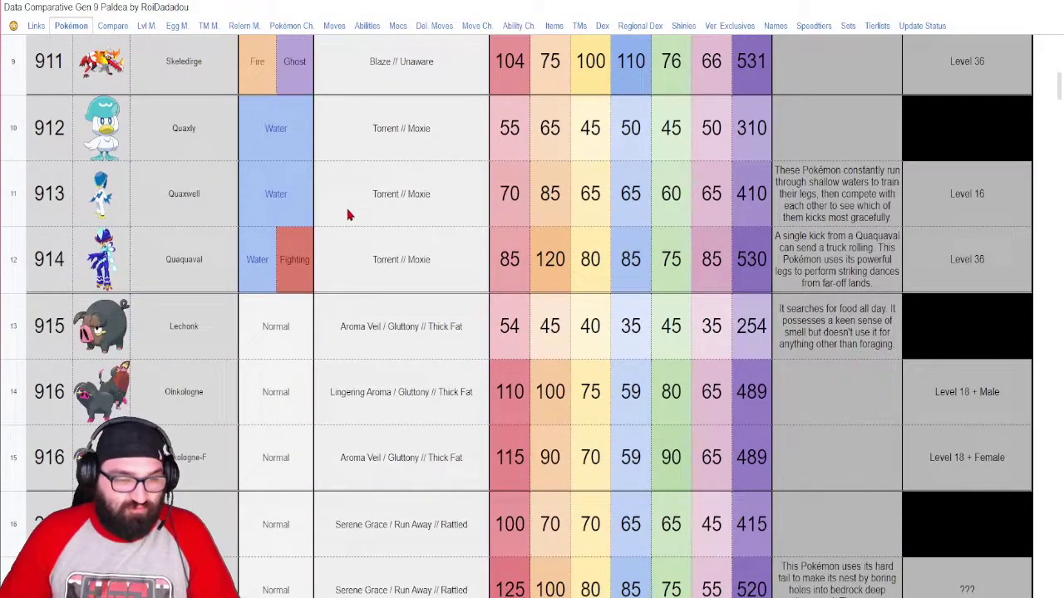
{"action": "scroll", "coordinate": [352, 223], "scroll_direction": "down", "scroll_amount": 15}
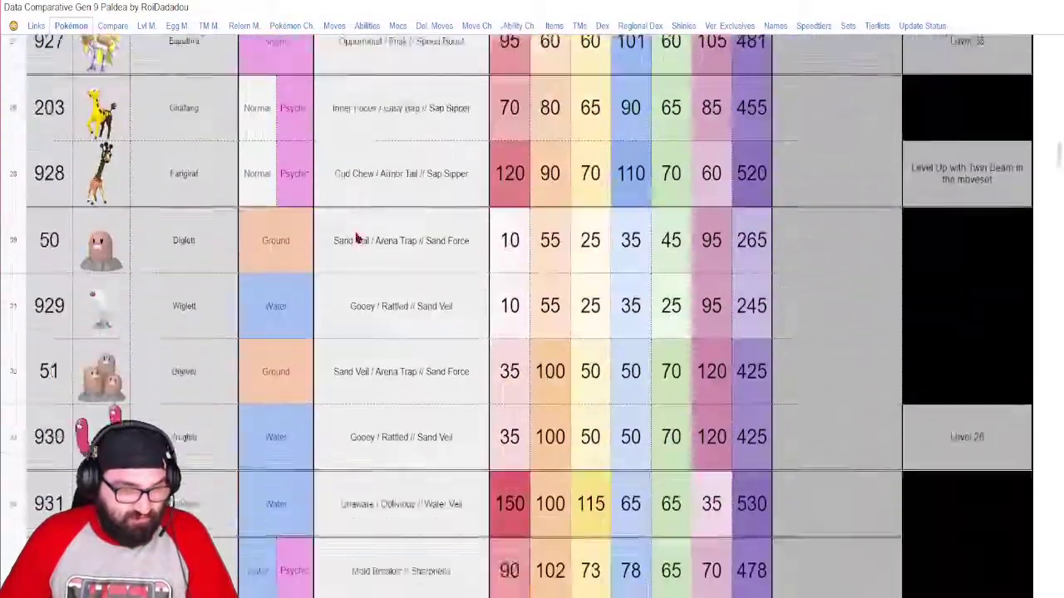
{"action": "scroll", "coordinate": [360, 237], "scroll_direction": "down", "scroll_amount": 9}
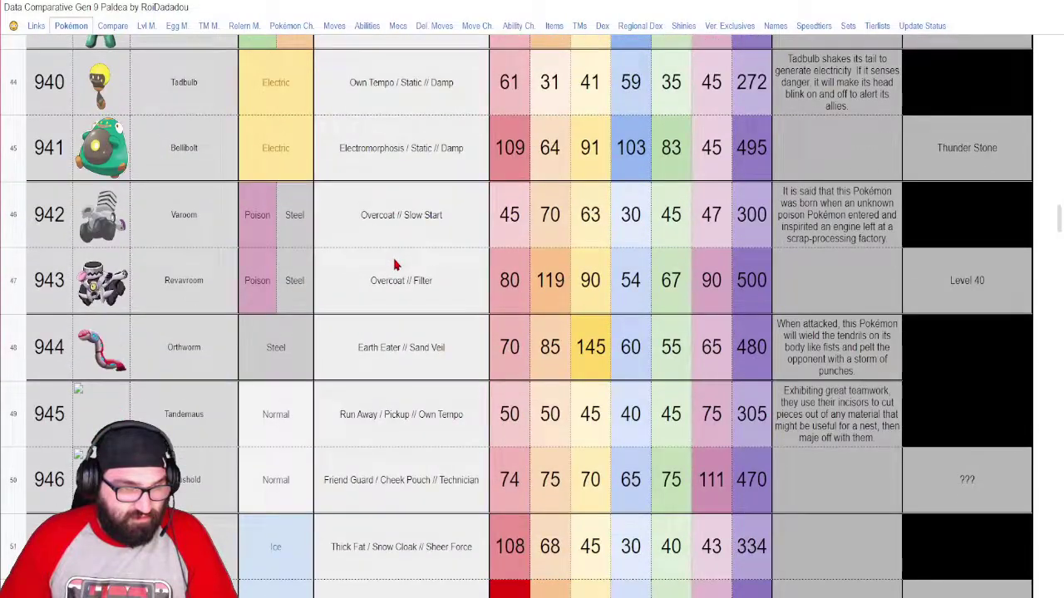
{"action": "scroll", "coordinate": [396, 263], "scroll_direction": "down", "scroll_amount": 1}
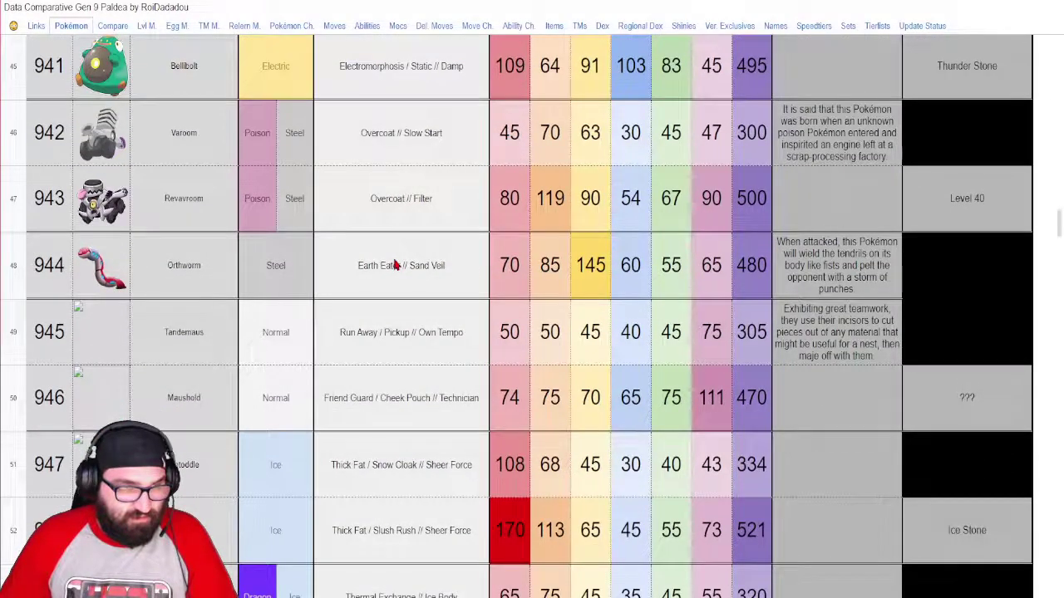
{"action": "scroll", "coordinate": [402, 266], "scroll_direction": "down", "scroll_amount": 5}
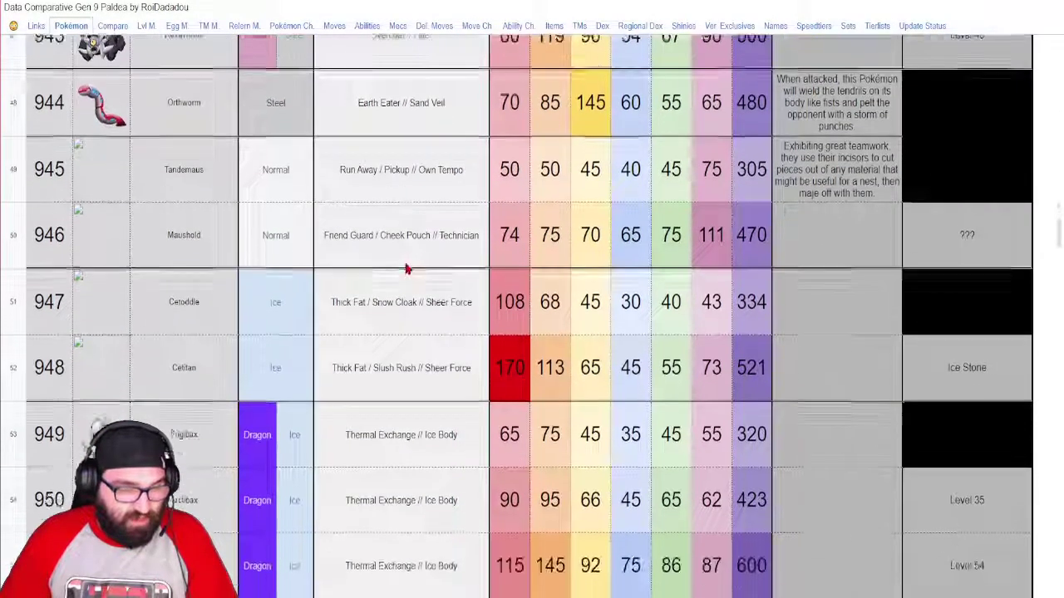
{"action": "scroll", "coordinate": [410, 264], "scroll_direction": "down", "scroll_amount": 8}
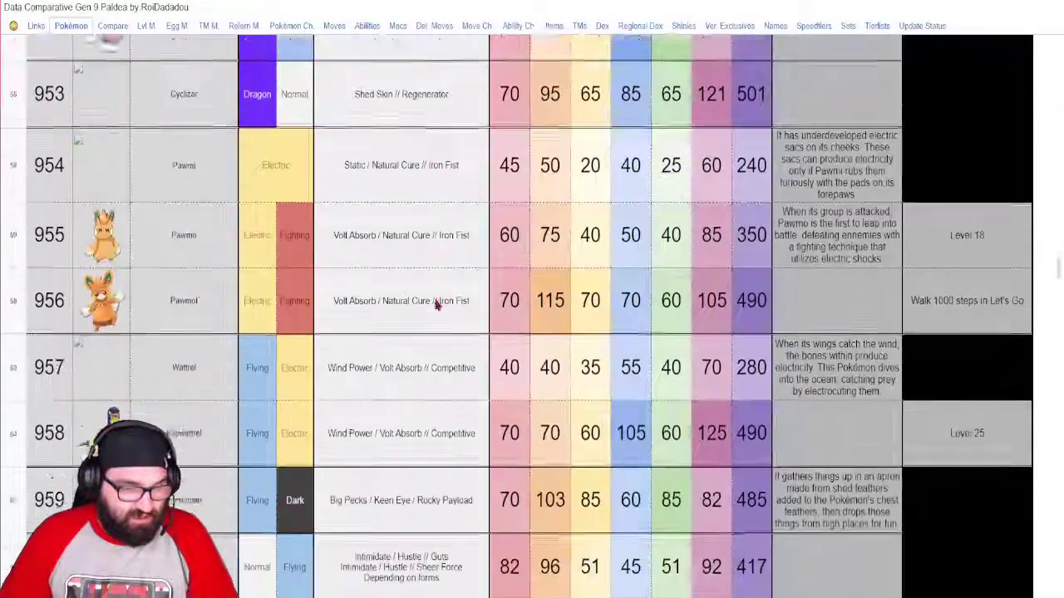
{"action": "scroll", "coordinate": [442, 317], "scroll_direction": "down", "scroll_amount": 20}
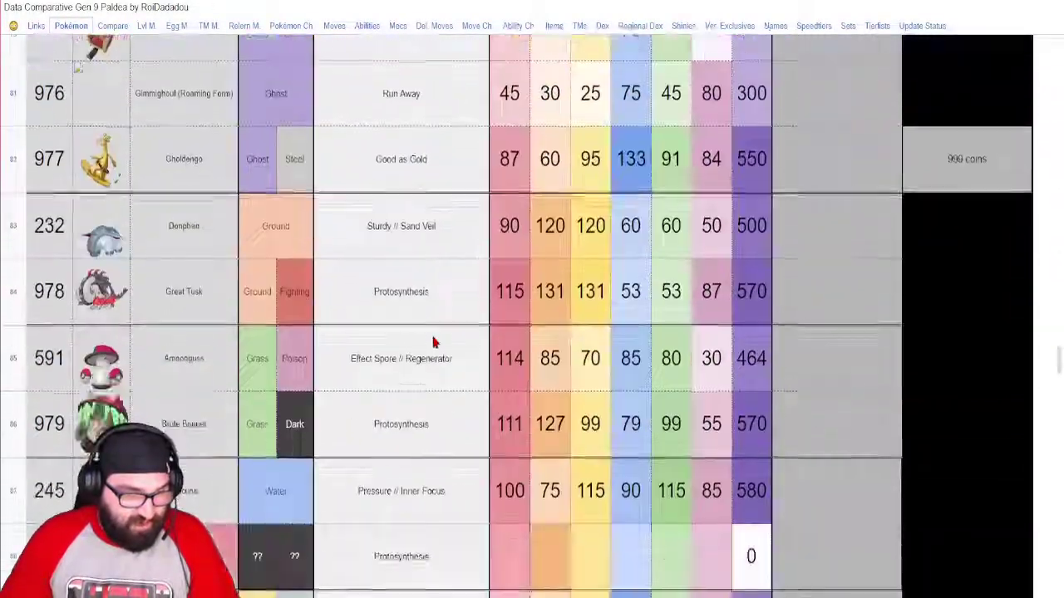
{"action": "scroll", "coordinate": [436, 351], "scroll_direction": "down", "scroll_amount": 20}
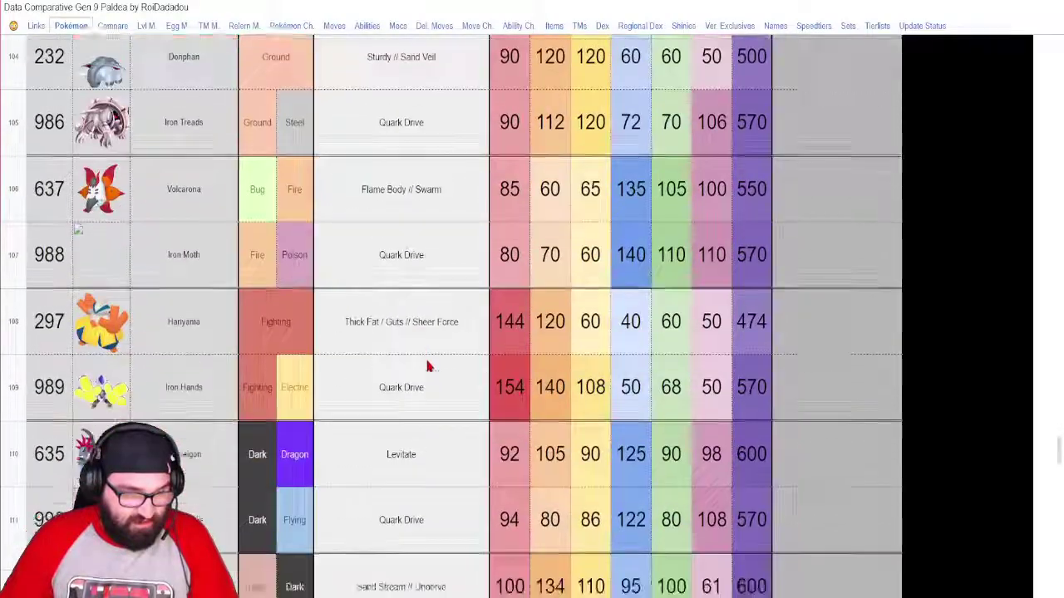
{"action": "scroll", "coordinate": [406, 387], "scroll_direction": "down", "scroll_amount": 10}
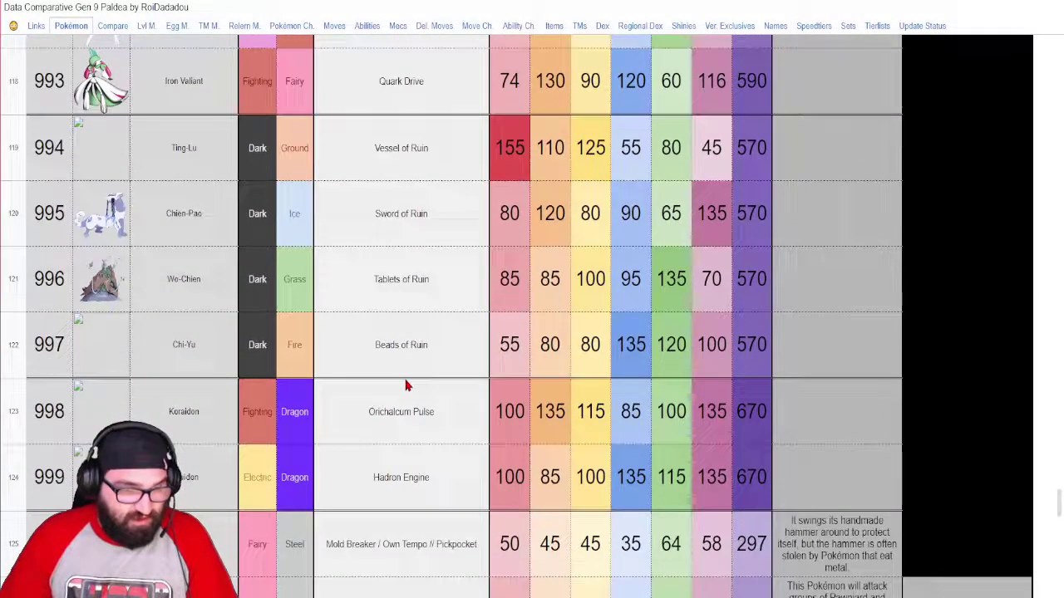
{"action": "scroll", "coordinate": [424, 382], "scroll_direction": "down", "scroll_amount": 2}
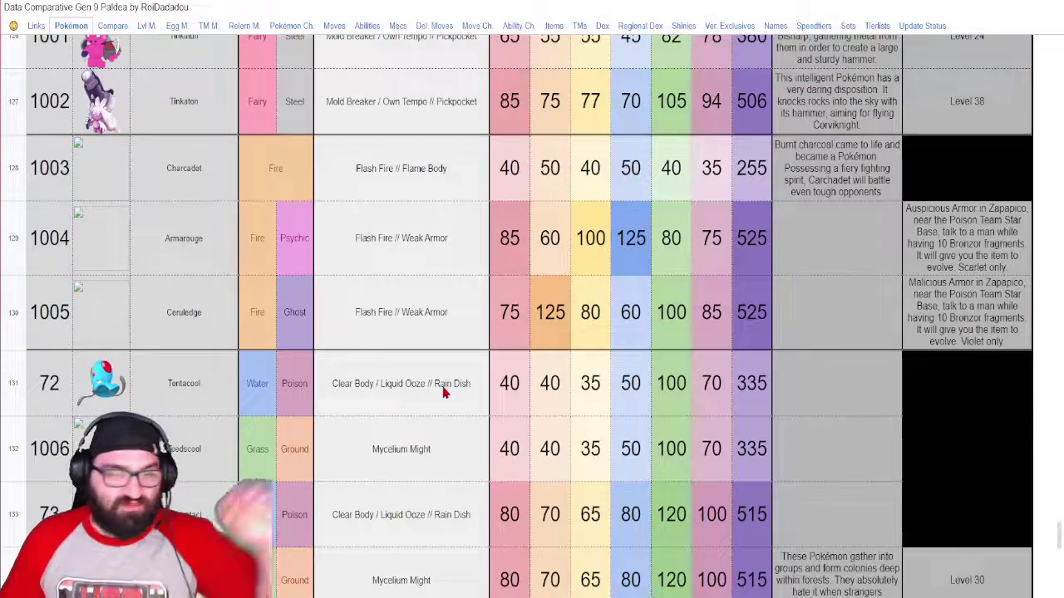
{"action": "scroll", "coordinate": [443, 393], "scroll_direction": "down", "scroll_amount": 5}
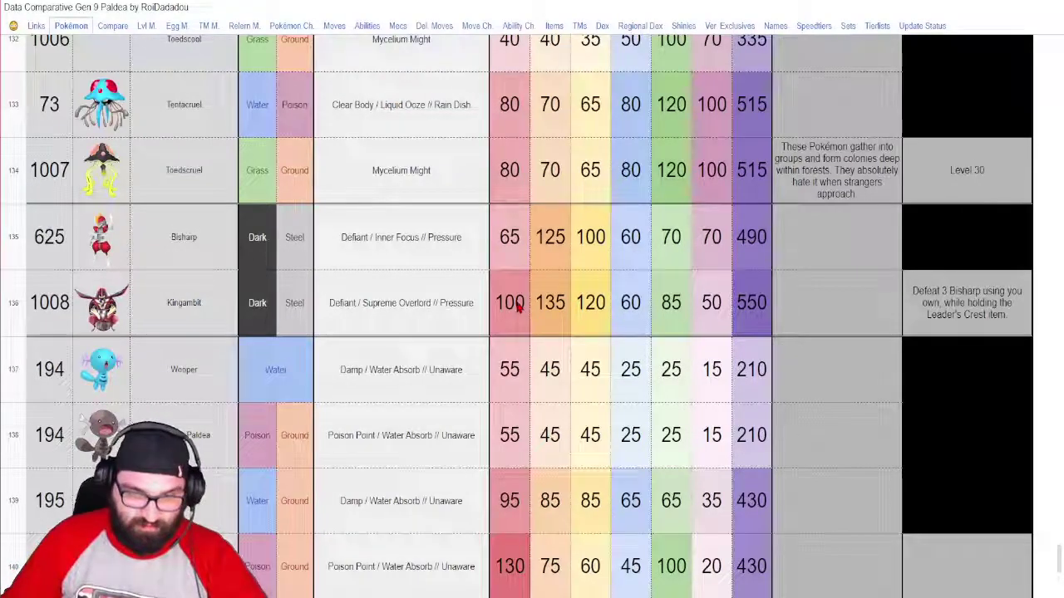
- Check Wooper-Paldea and Clodsire in the data sheet, and rank Clodsire last in tier B
{"action": "scroll", "coordinate": [519, 312], "scroll_direction": "down", "scroll_amount": 2}
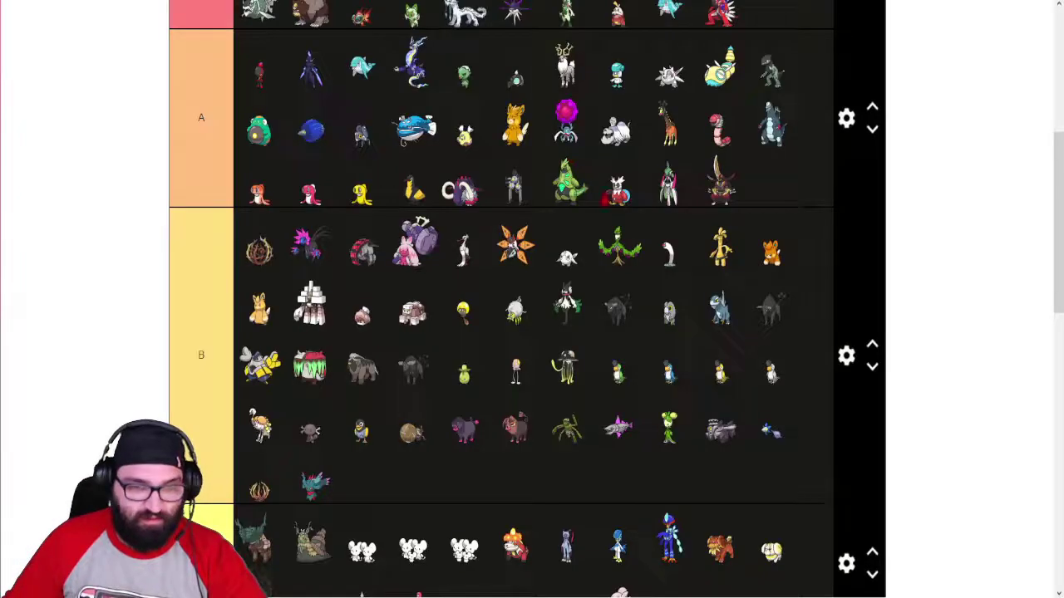
{"action": "scroll", "coordinate": [147, 235], "scroll_direction": "down", "scroll_amount": 8}
{"action": "scroll", "coordinate": [185, 247], "scroll_direction": "up", "scroll_amount": 2}
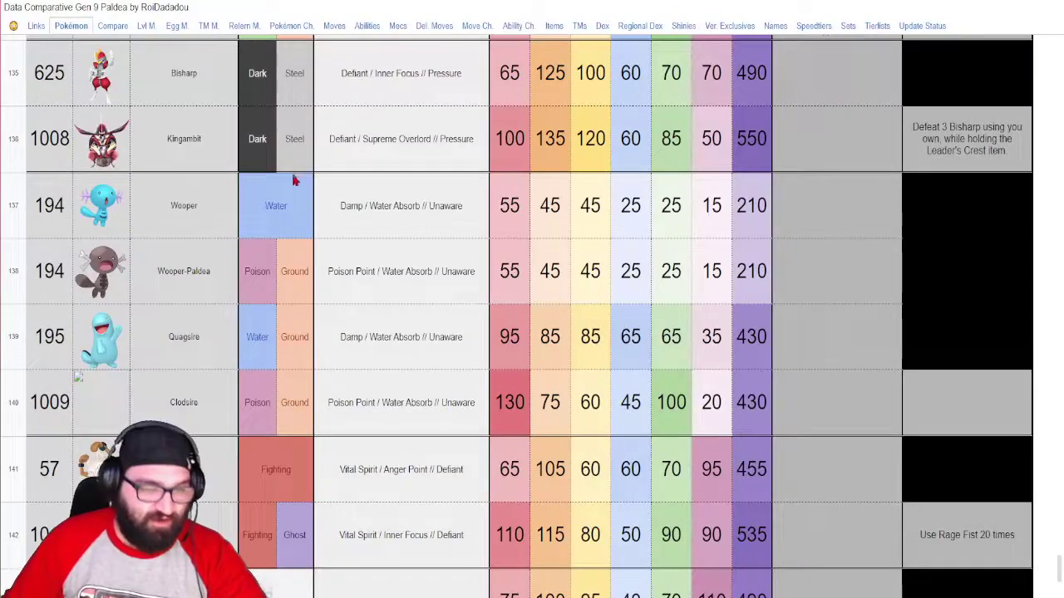
{"action": "scroll", "coordinate": [295, 181], "scroll_direction": "down", "scroll_amount": 3}
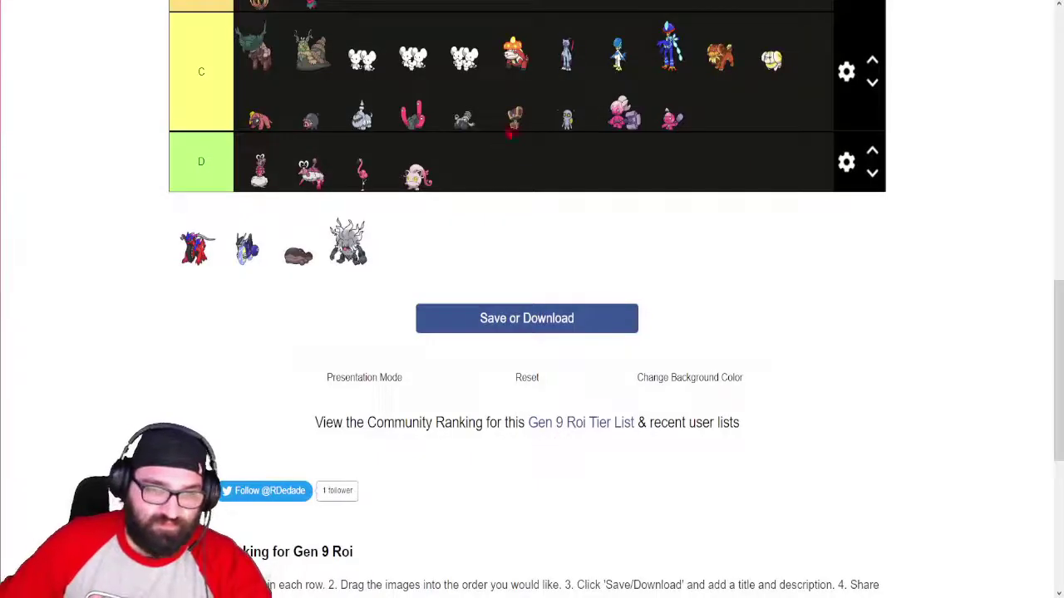
{"action": "scroll", "coordinate": [522, 242], "scroll_direction": "up", "scroll_amount": 3}
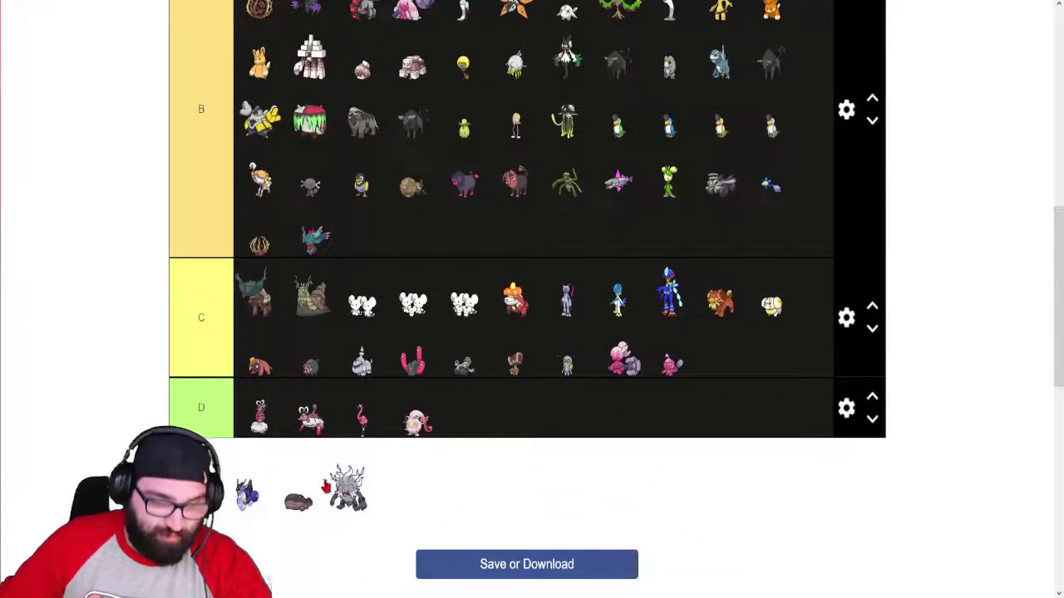
{"action": "left_click_drag", "start_coordinate": [297, 501], "coordinate": [369, 250]}
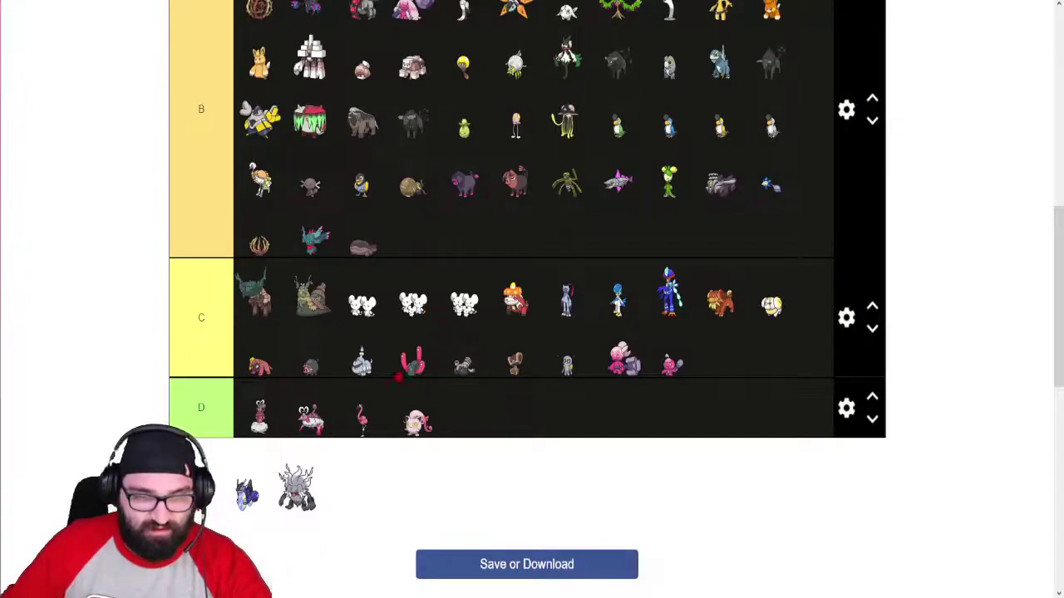
- Rank Annihilape at the end of tier A, right after Kingambit, and review its entry in the data sheet
{"action": "scroll", "coordinate": [360, 491], "scroll_direction": "up", "scroll_amount": 1}
{"action": "left_click_drag", "start_coordinate": [299, 569], "coordinate": [772, 185]}
{"action": "scroll", "coordinate": [773, 155], "scroll_direction": "up", "scroll_amount": 2}
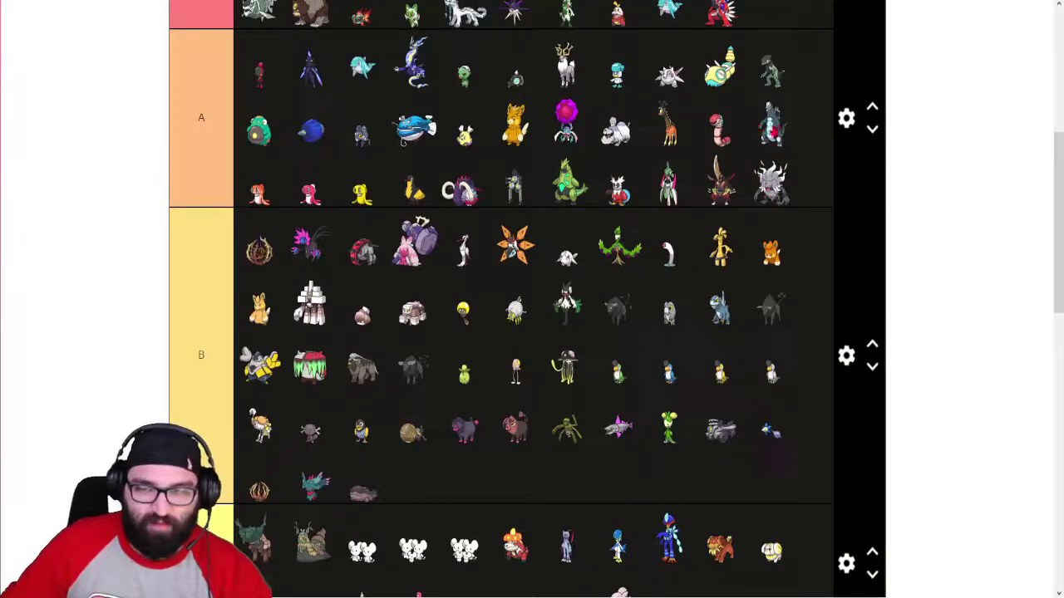
{"action": "key", "text": "alt+Tab"}
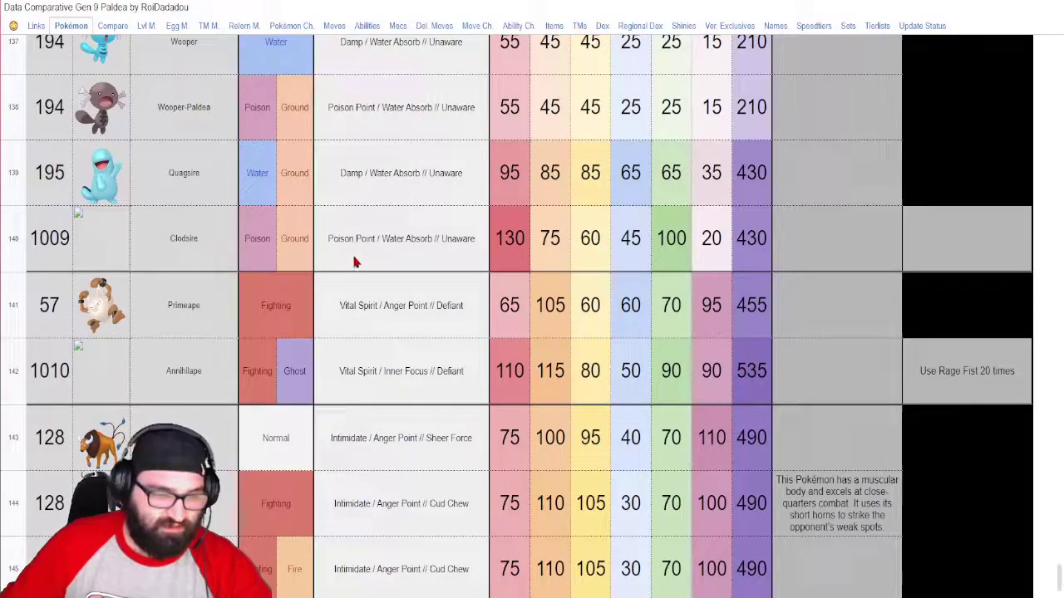
{"action": "scroll", "coordinate": [361, 275], "scroll_direction": "down", "scroll_amount": 1}
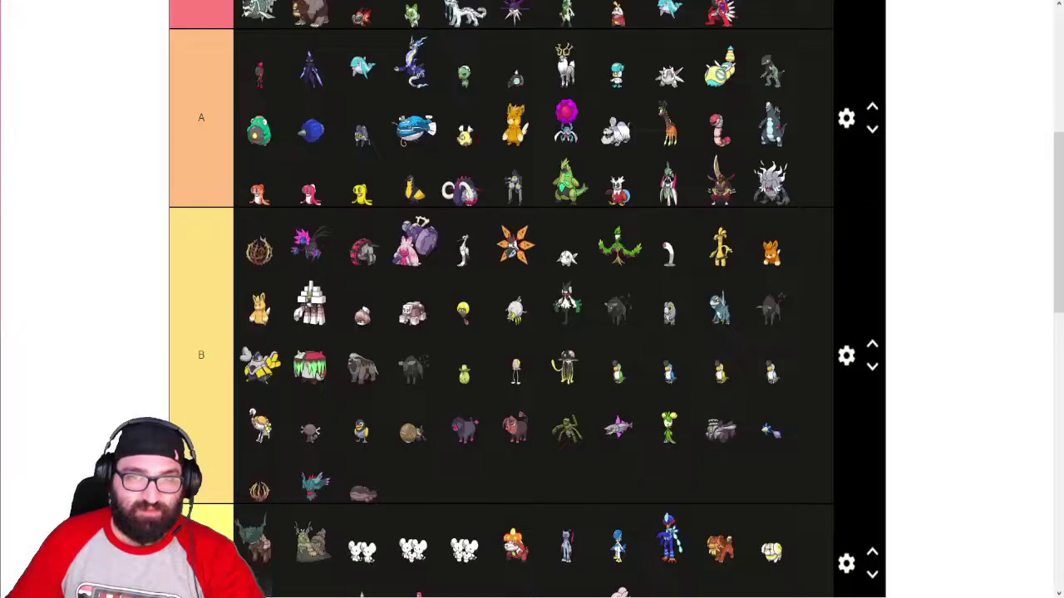
- Look over all tiers from S to D and the two Pokémon still unranked
{"action": "scroll", "coordinate": [501, 347], "scroll_direction": "up", "scroll_amount": 1}
{"action": "scroll", "coordinate": [501, 348], "scroll_direction": "up", "scroll_amount": 4}
{"action": "scroll", "coordinate": [503, 348], "scroll_direction": "down", "scroll_amount": 1}
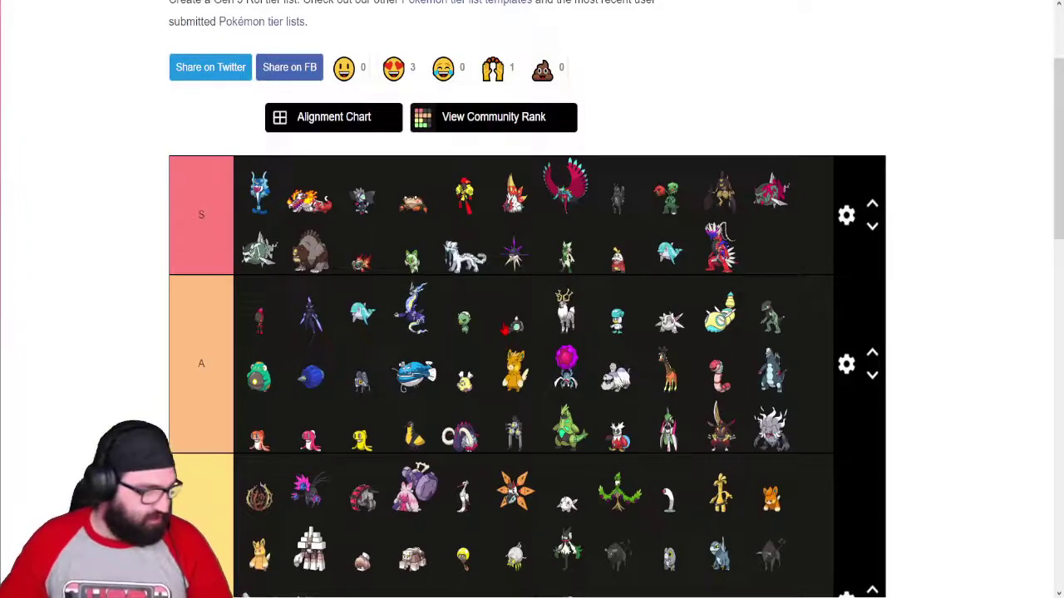
{"action": "scroll", "coordinate": [504, 328], "scroll_direction": "down", "scroll_amount": 4}
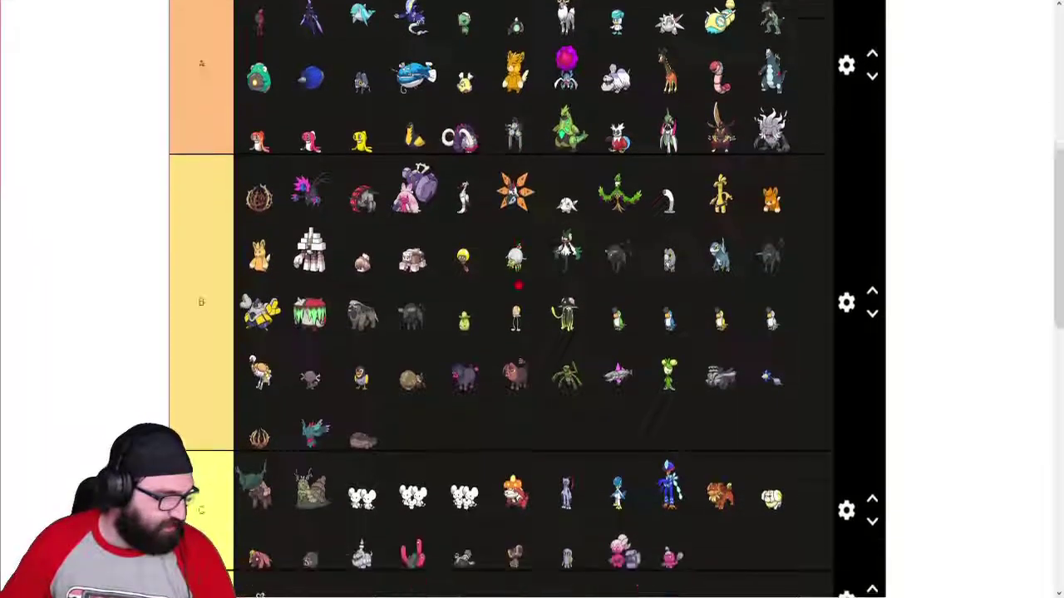
{"action": "scroll", "coordinate": [517, 285], "scroll_direction": "down", "scroll_amount": 5}
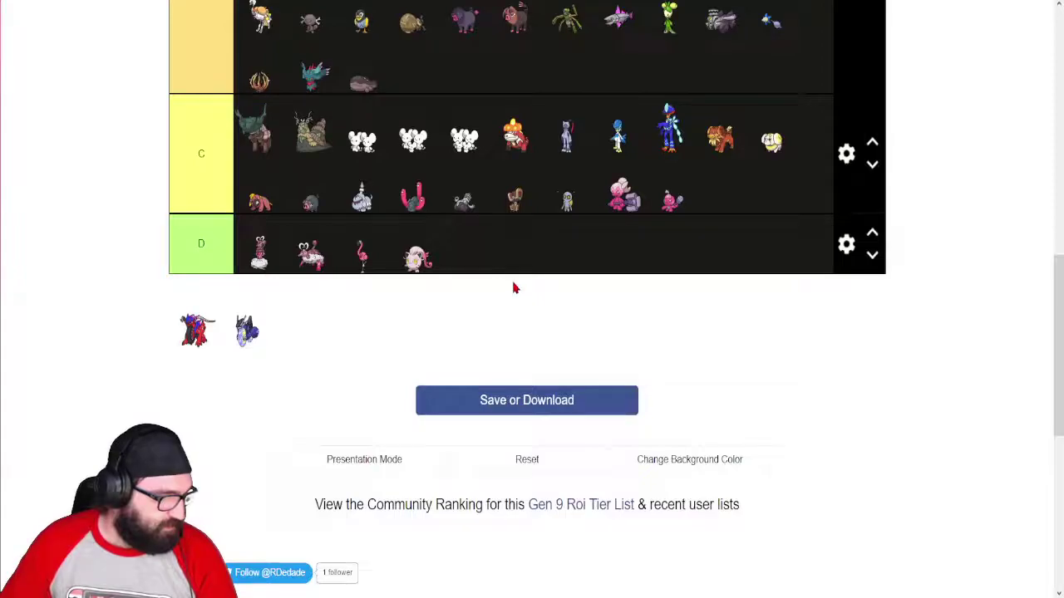
{"action": "scroll", "coordinate": [504, 291], "scroll_direction": "up", "scroll_amount": 3}
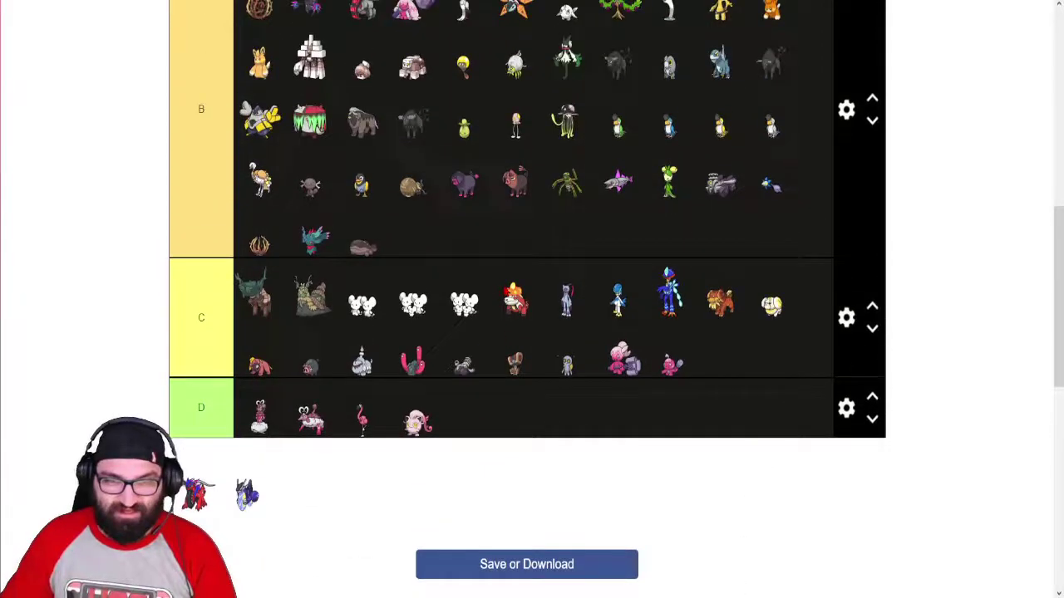
{"action": "scroll", "coordinate": [504, 295], "scroll_direction": "down", "scroll_amount": 1}
{"action": "scroll", "coordinate": [527, 250], "scroll_direction": "down", "scroll_amount": 4}
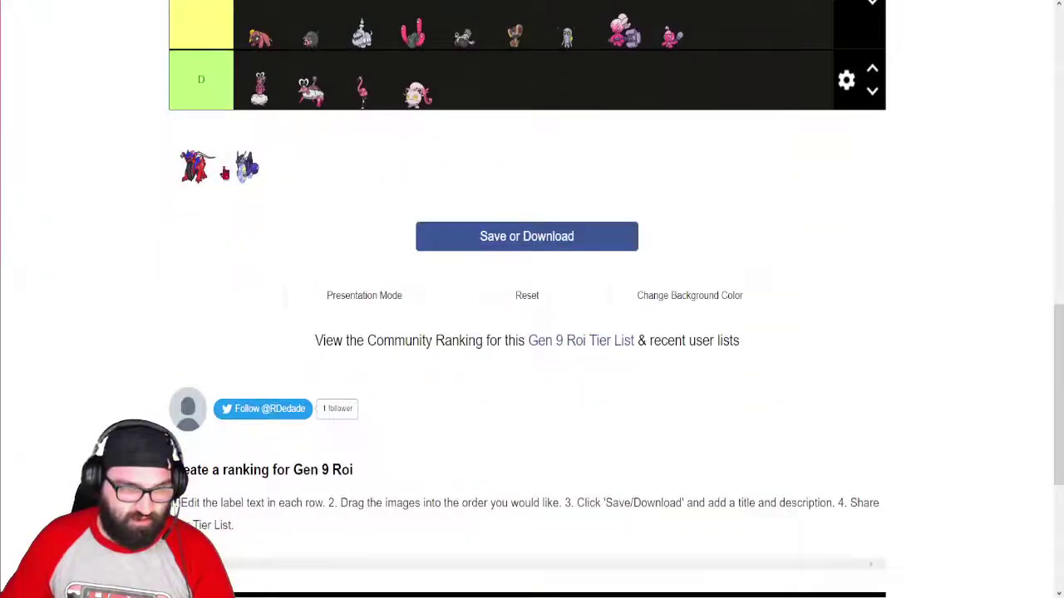
- Place the unranked alternate forms of Koraidon and Miraidon at the end of tier D, and look over the tiers
{"action": "left_click_drag", "start_coordinate": [240, 164], "coordinate": [515, 88]}
{"action": "left_click_drag", "start_coordinate": [196, 166], "coordinate": [541, 90]}
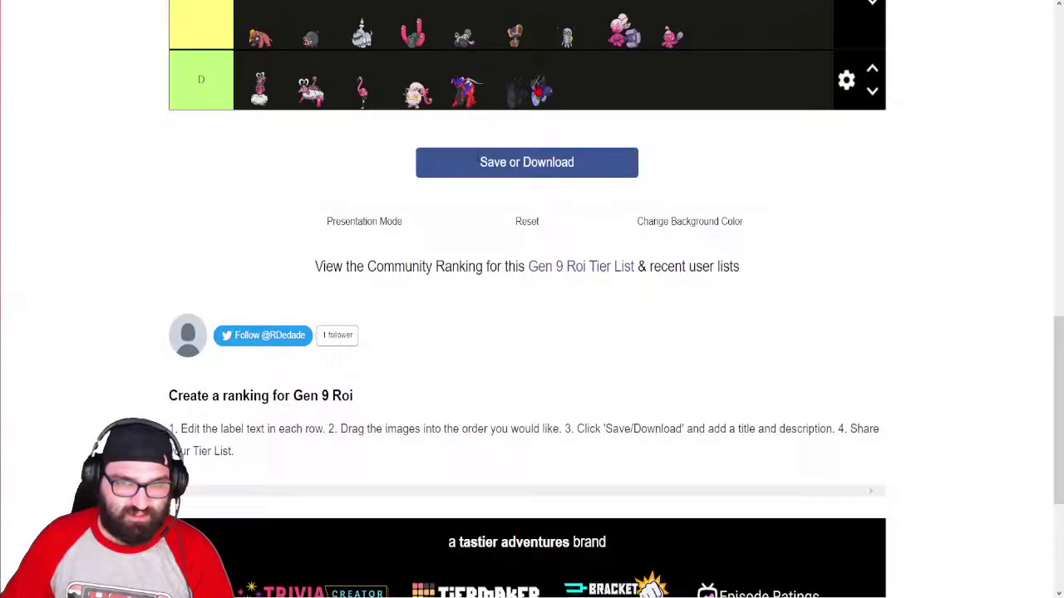
{"action": "scroll", "coordinate": [290, 274], "scroll_direction": "up", "scroll_amount": 7}
{"action": "scroll", "coordinate": [154, 283], "scroll_direction": "up", "scroll_amount": 4}
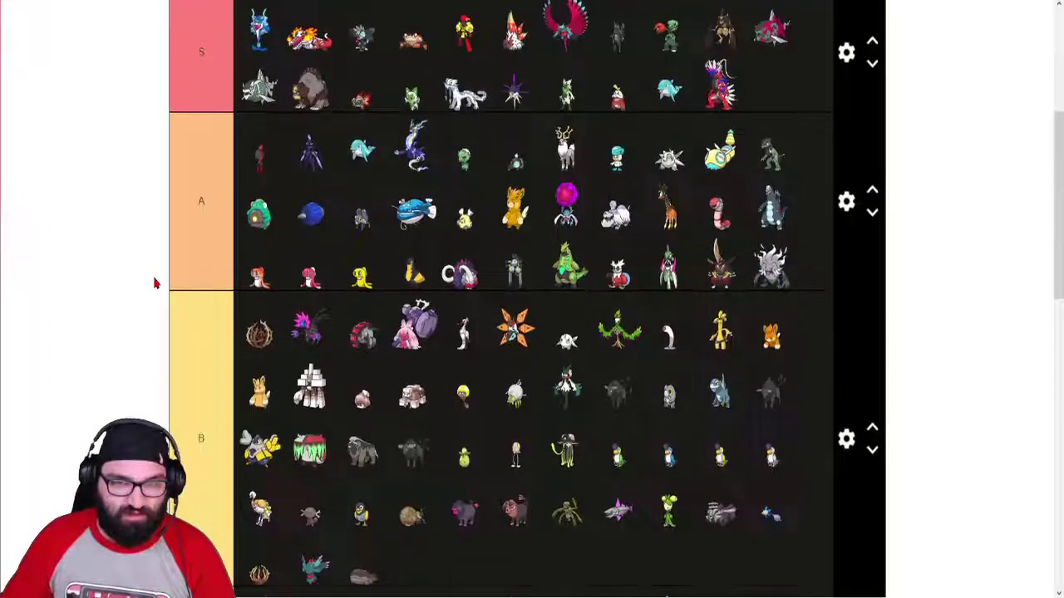
{"action": "scroll", "coordinate": [154, 284], "scroll_direction": "down", "scroll_amount": 3}
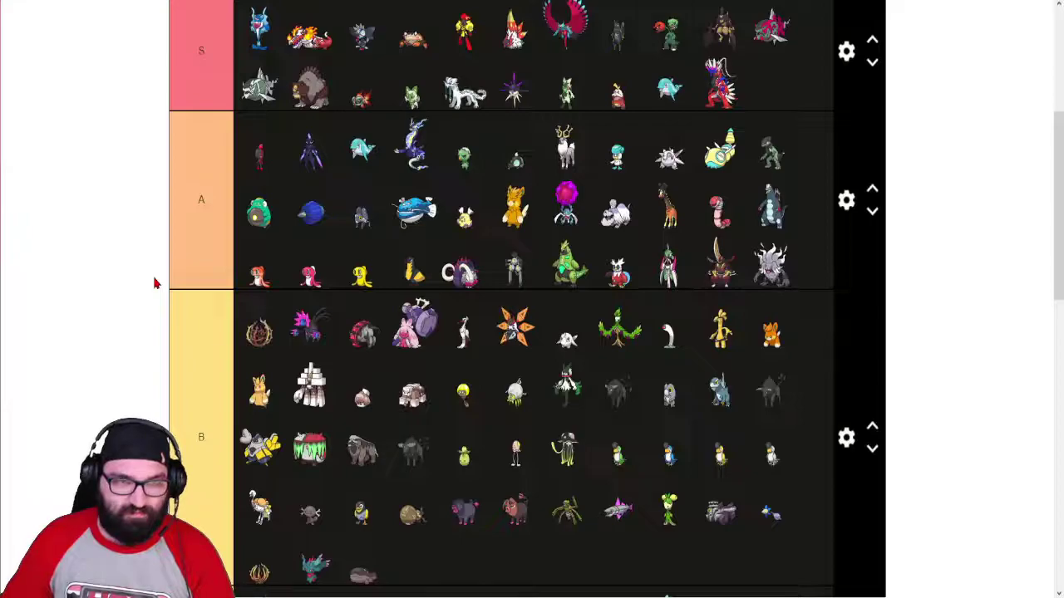
{"action": "scroll", "coordinate": [154, 284], "scroll_direction": "down", "scroll_amount": 4}
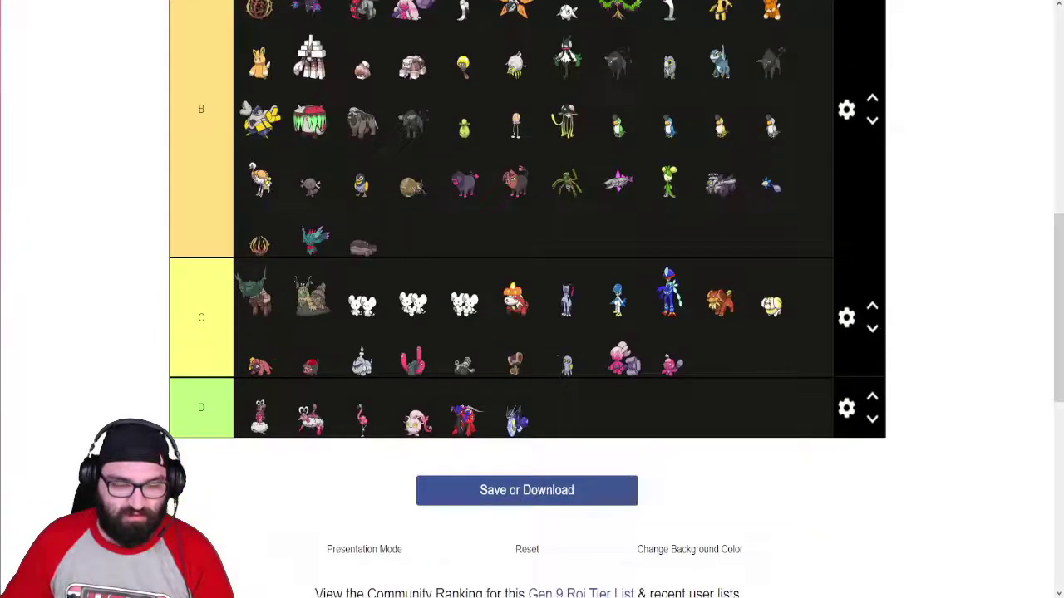
- Move the alternate Koraidon form to the end of tier S and the alternate Miraidon form right after Miraidon in tier A
{"action": "left_click_drag", "start_coordinate": [464, 420], "coordinate": [466, 71]}
{"action": "scroll", "coordinate": [582, 374], "scroll_direction": "up", "scroll_amount": 4}
{"action": "scroll", "coordinate": [803, 188], "scroll_direction": "up", "scroll_amount": 3}
{"action": "scroll", "coordinate": [707, 498], "scroll_direction": "down", "scroll_amount": 2}
{"action": "scroll", "coordinate": [673, 364], "scroll_direction": "down", "scroll_amount": 3}
{"action": "scroll", "coordinate": [466, 415], "scroll_direction": "up", "scroll_amount": 1}
{"action": "scroll", "coordinate": [432, 249], "scroll_direction": "up", "scroll_amount": 3}
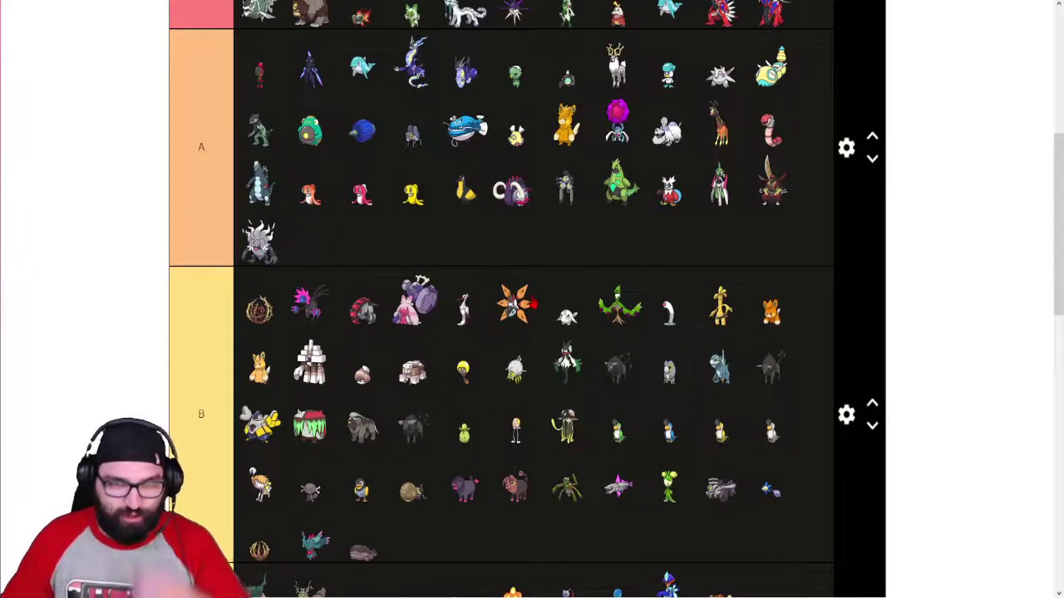
{"action": "scroll", "coordinate": [119, 285], "scroll_direction": "up", "scroll_amount": 2}
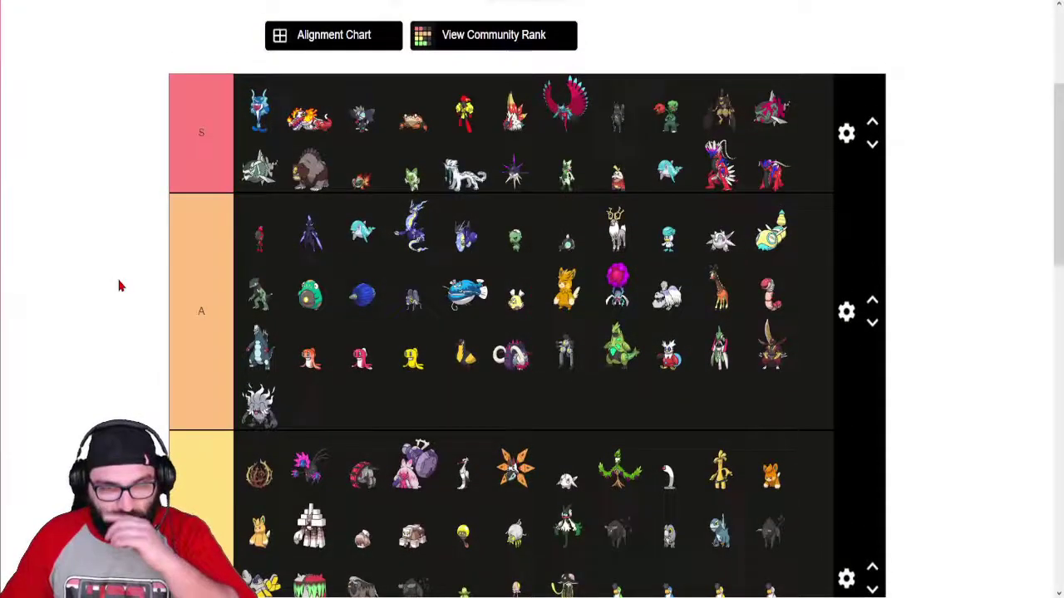